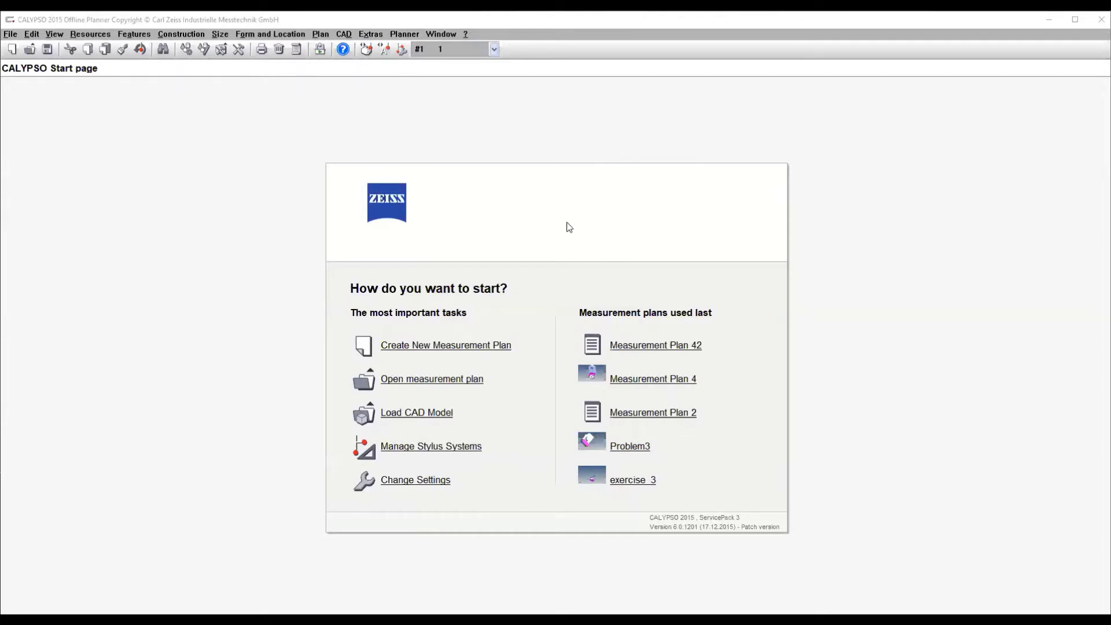
Create a new measurement plan and load the STEP model EXERCISE NO 2.stp into it.
left_click(475, 347)
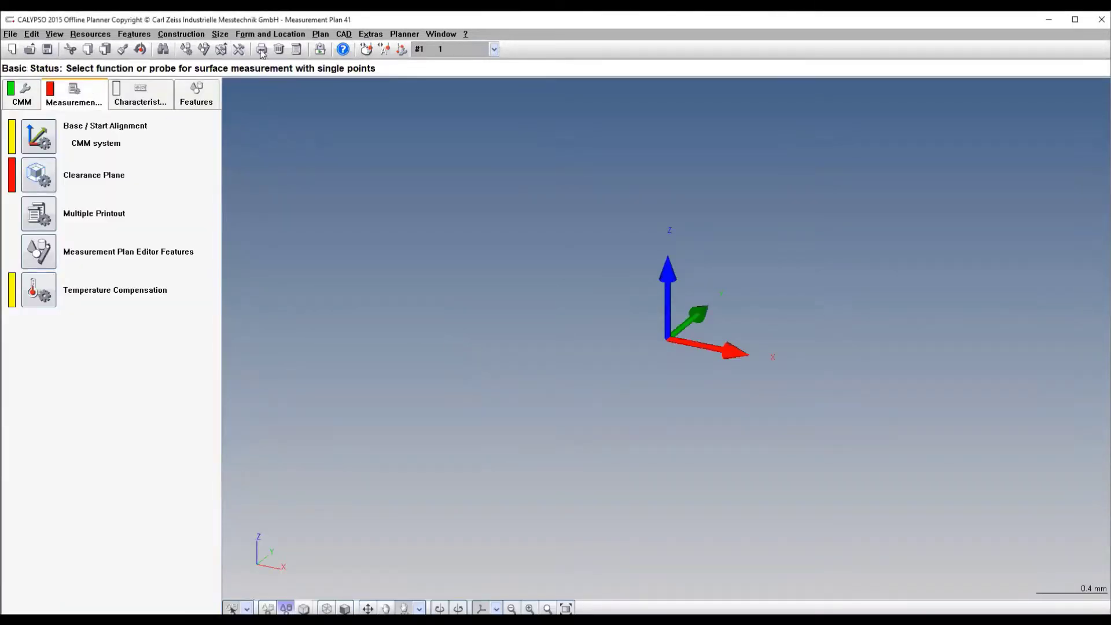
left_click(345, 34)
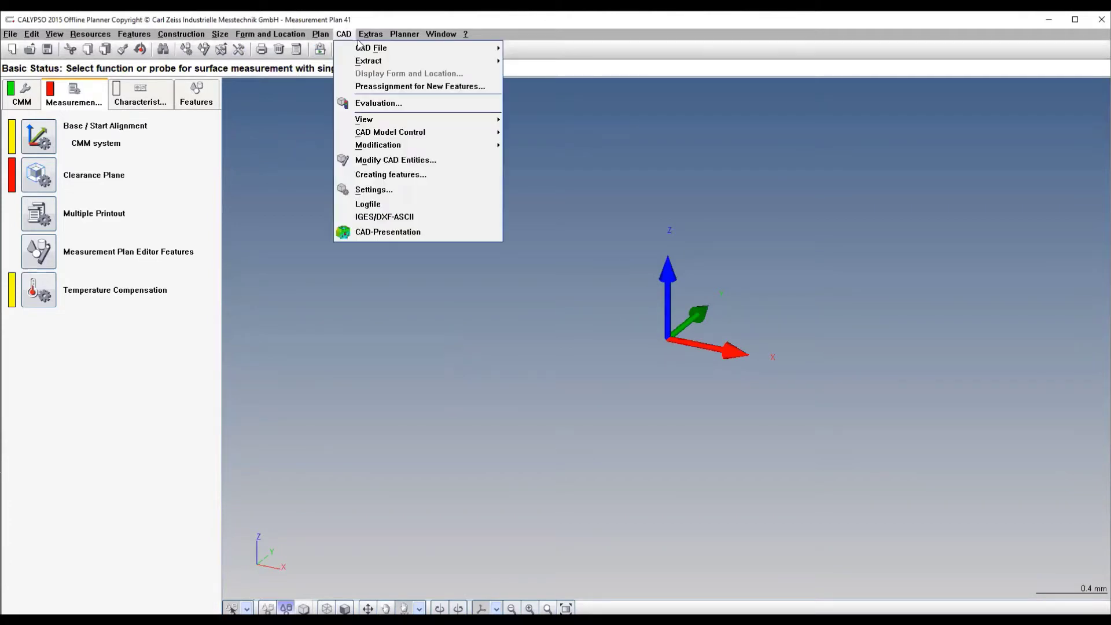
mouse_move(395, 50)
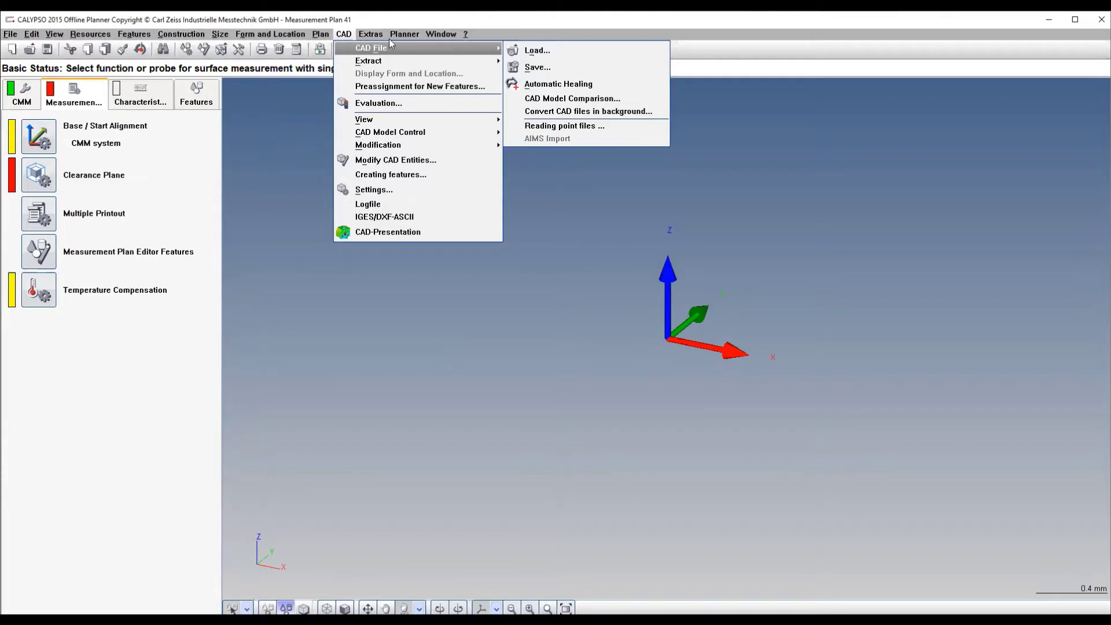
left_click(534, 56)
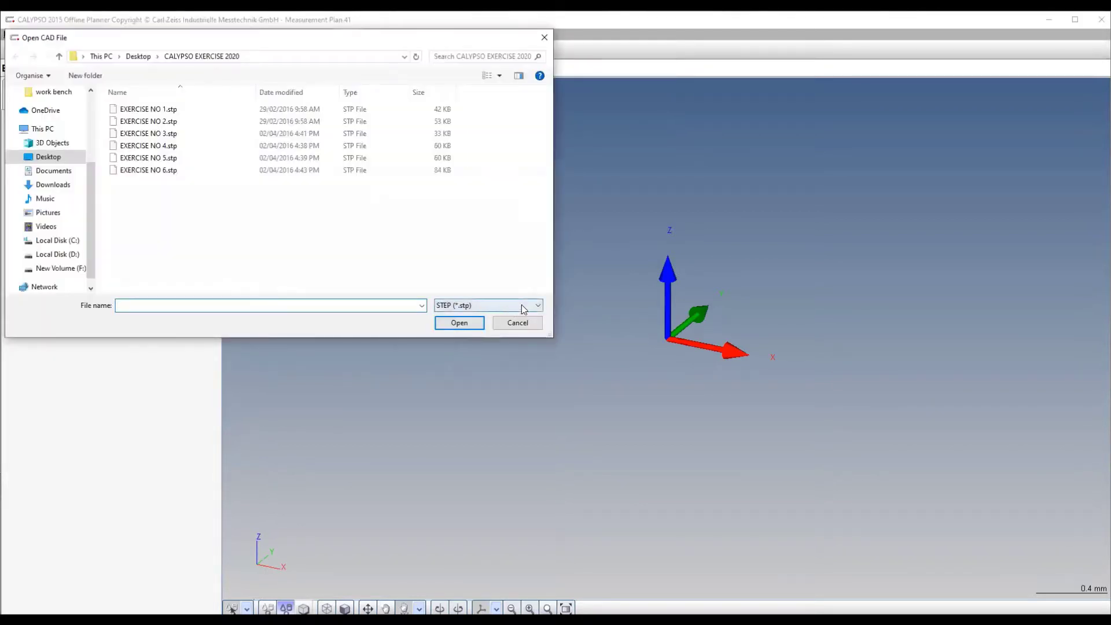
left_click(544, 305)
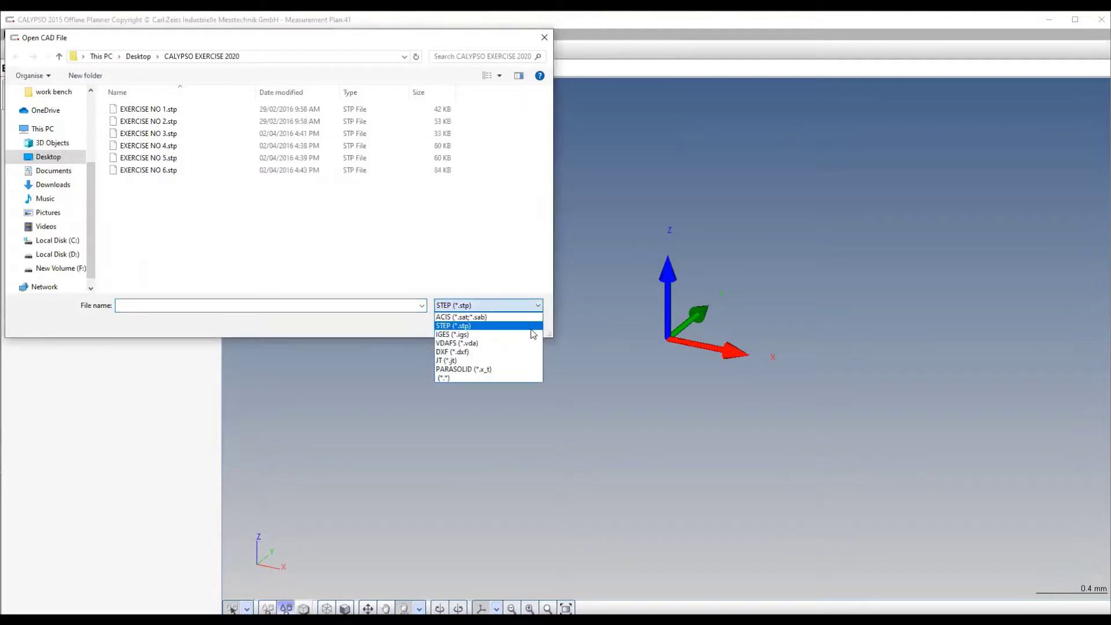
left_click(534, 320)
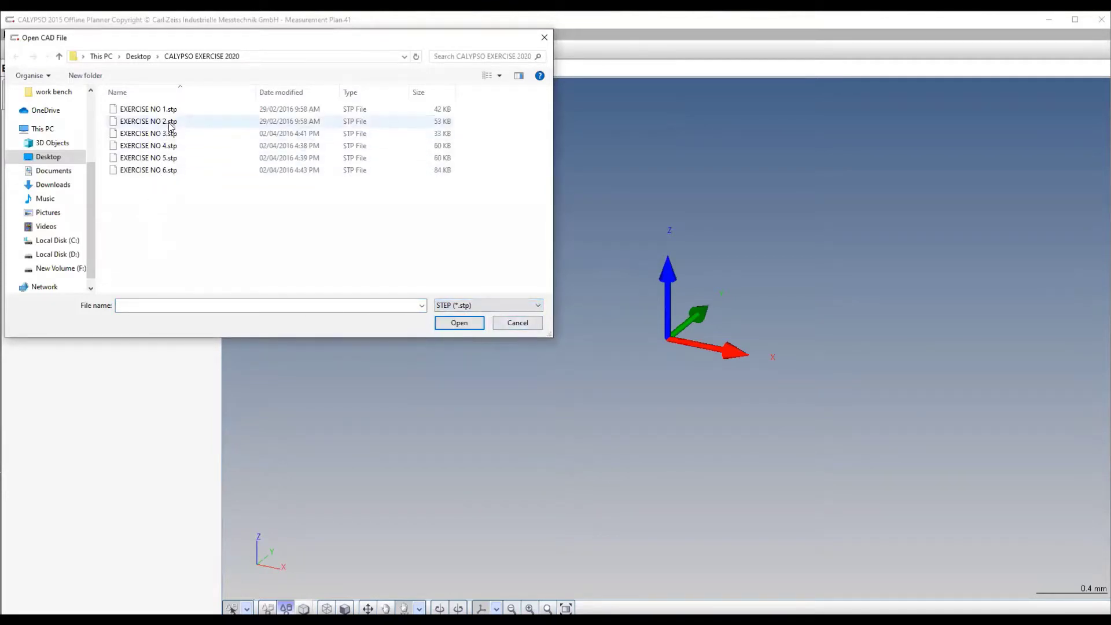
left_click(165, 122)
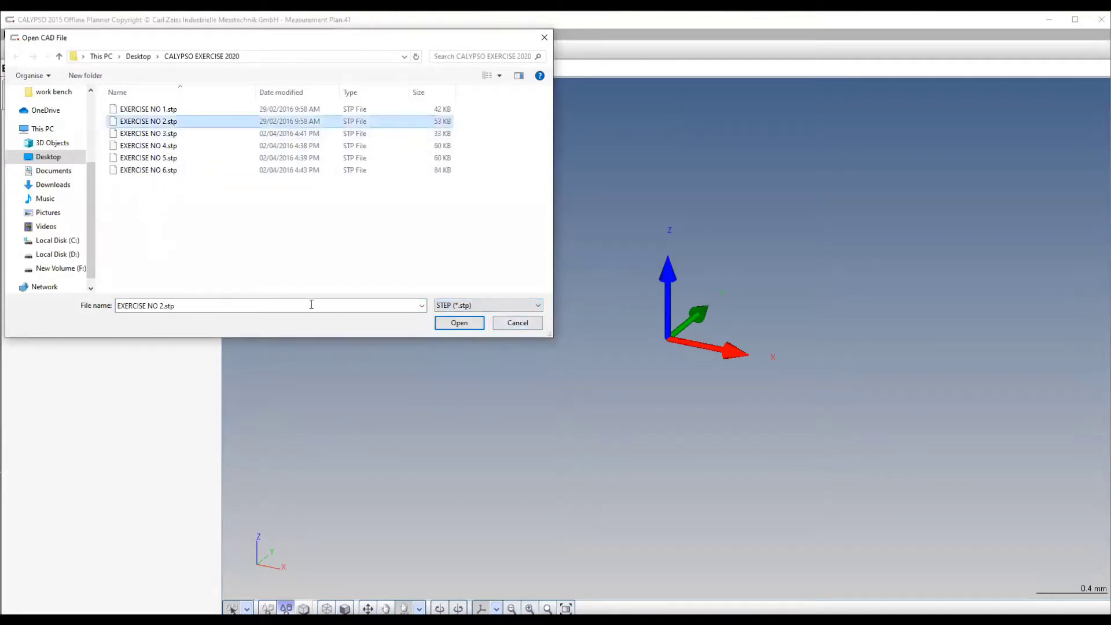
left_click(456, 325)
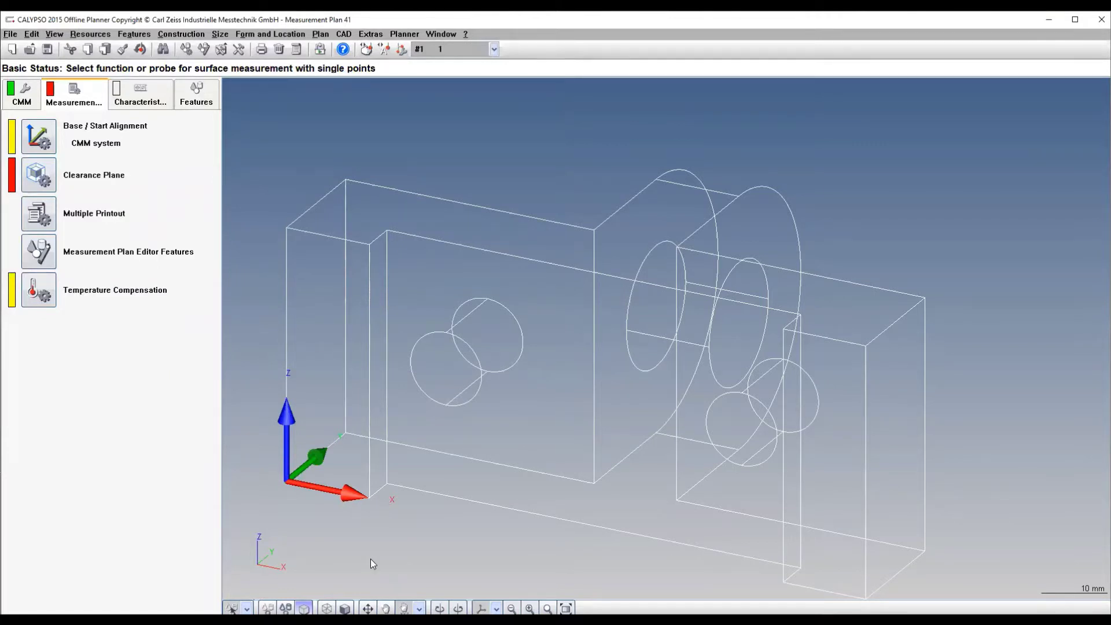
Display the model as a shaded solid and orient it with the base flat and the holed lug upright.
left_click(345, 608)
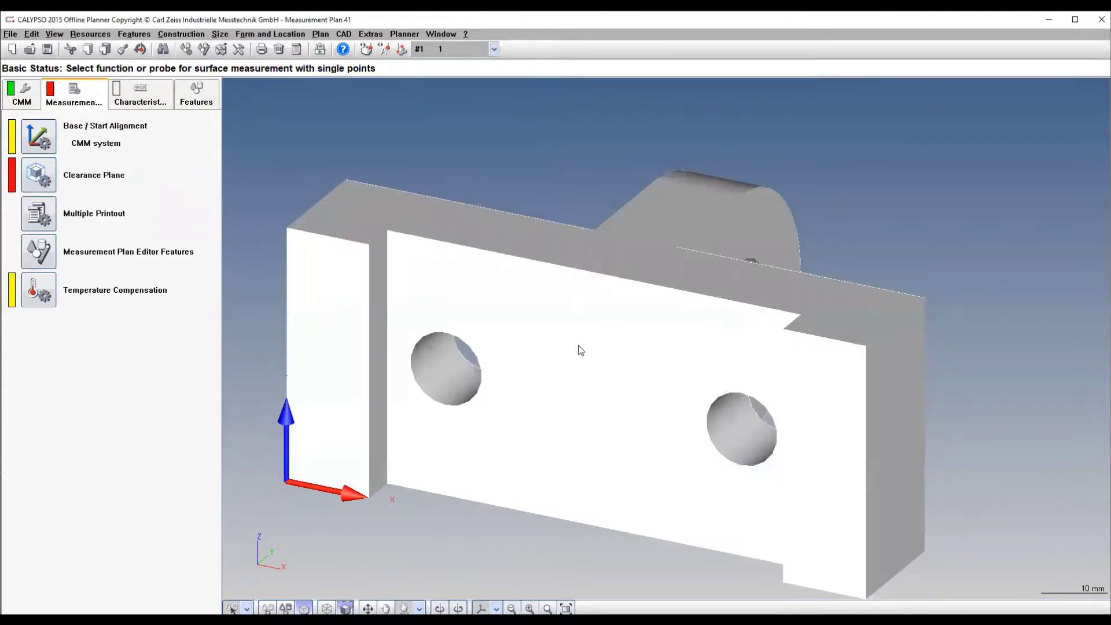
mouse_move(579, 348)
middle_mouse_down()
mouse_move(481, 325)
mouse_move(551, 395)
mouse_move(516, 219)
mouse_move(446, 302)
middle_mouse_up()
scroll(447, 302, "up", 3)
scroll(446, 302, "down", 7)
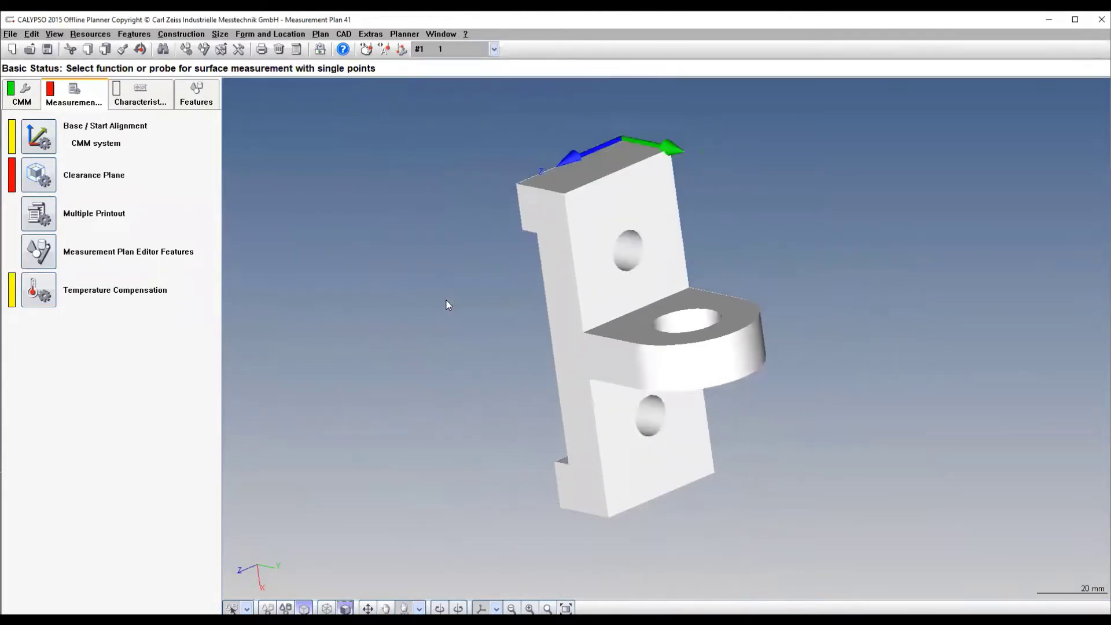
mouse_move(559, 236)
middle_mouse_down()
mouse_move(545, 181)
mouse_move(655, 457)
middle_mouse_up()
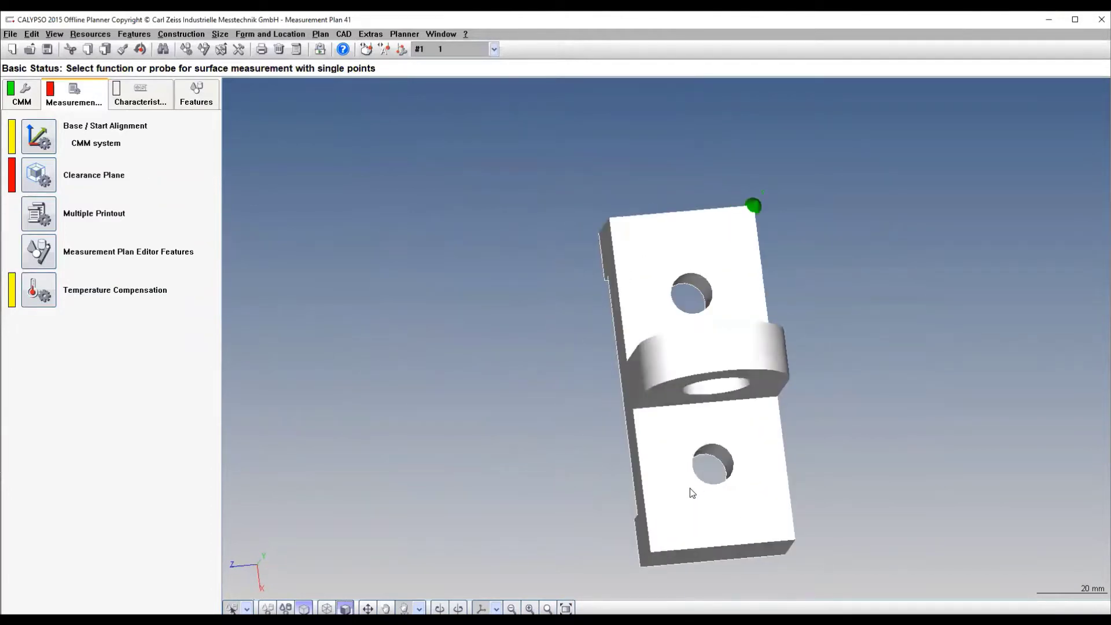
middle_click_drag(662, 523, 536, 491)
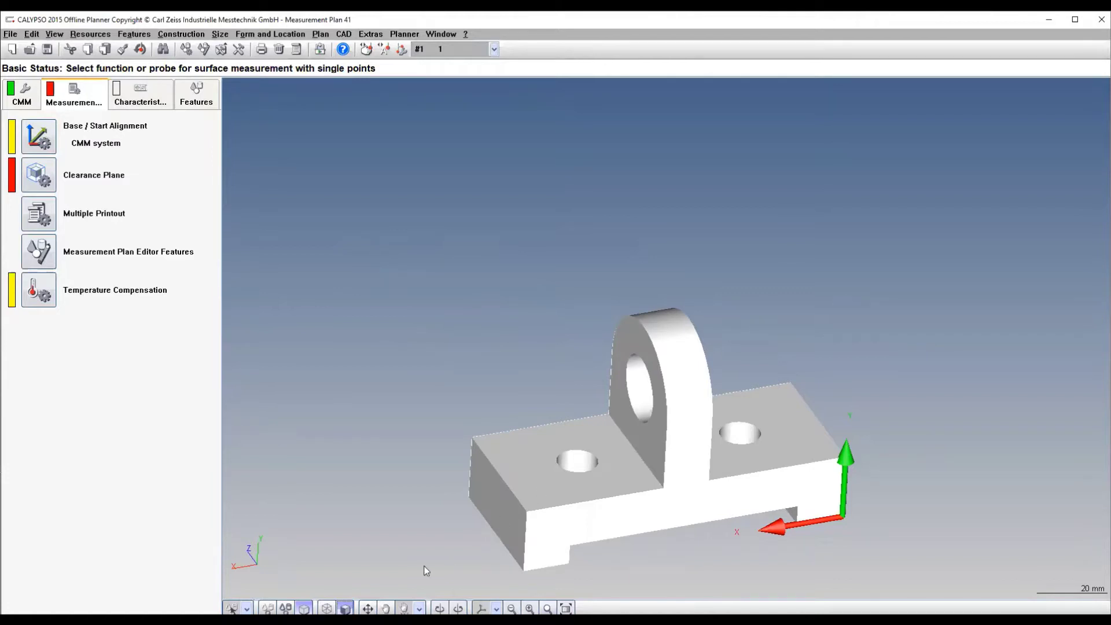
Extract a plane feature from the base's upper face on the +X side of the lug and name it Plane A.
left_click(247, 605)
left_click(270, 576)
left_click(577, 492)
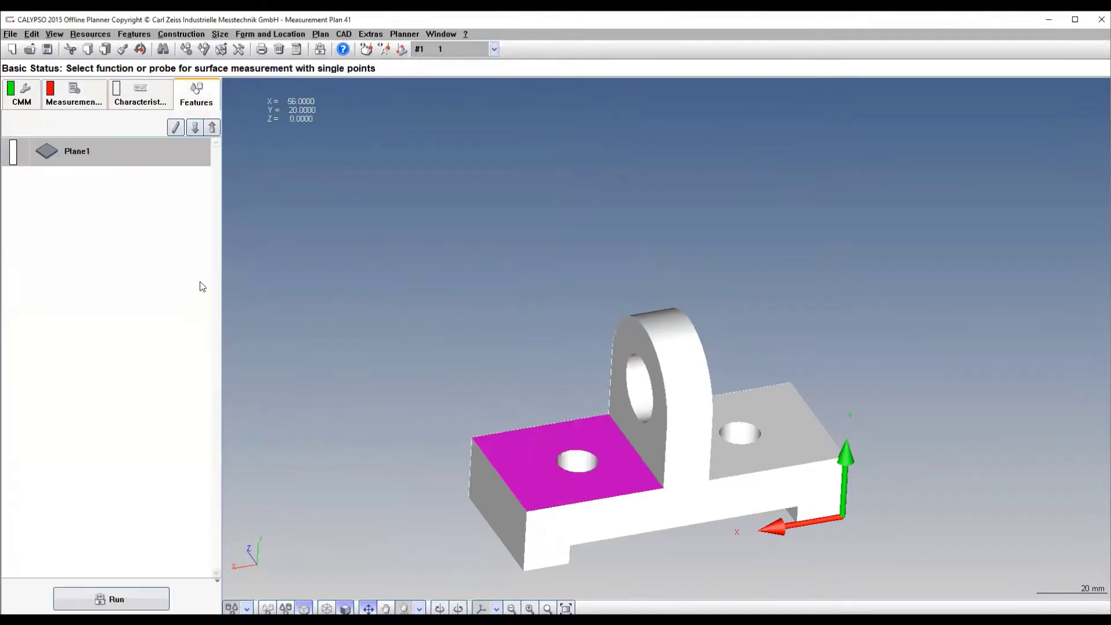
double_click(122, 157)
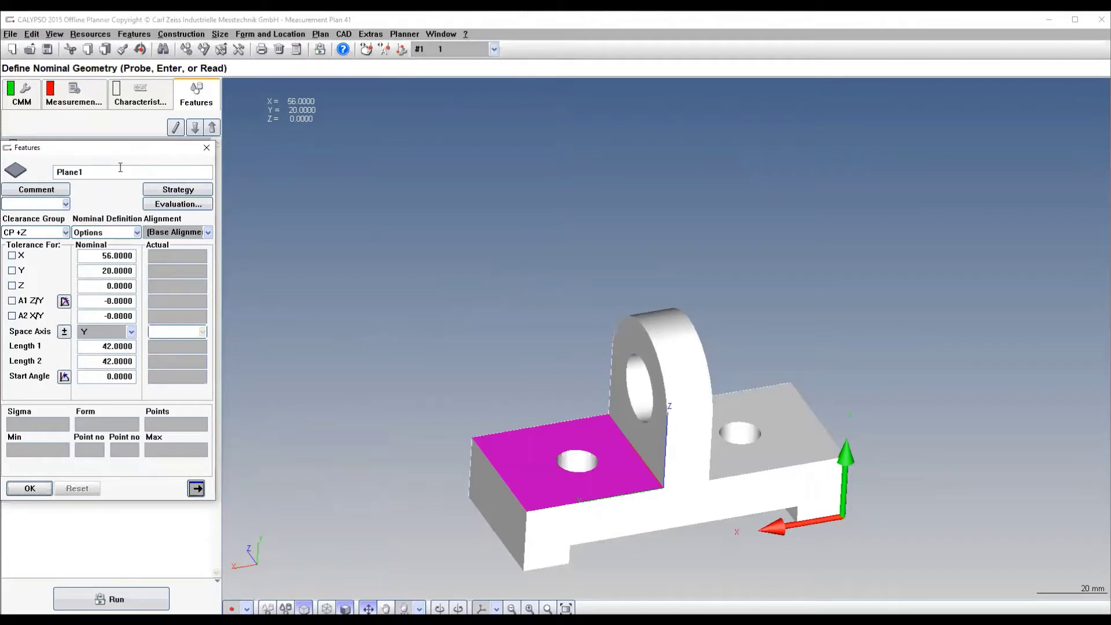
left_click(121, 172)
key("BackSpace")
type("A")
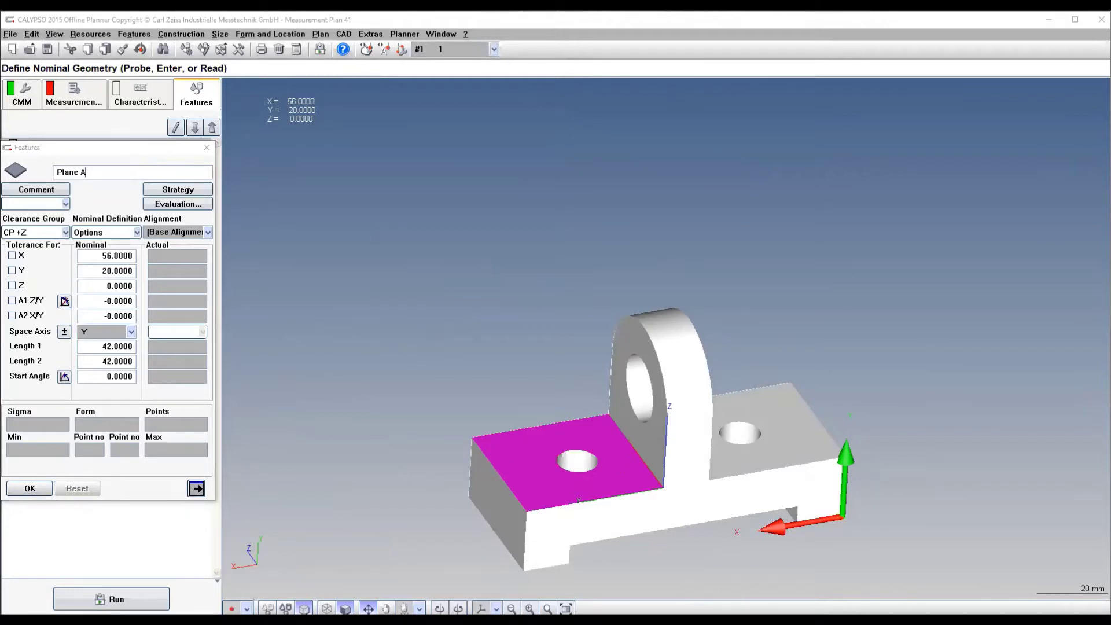
Probe three points spread around the hole on Plane A and accept the feature.
left_click(627, 471)
left_click(568, 482)
left_click(536, 456)
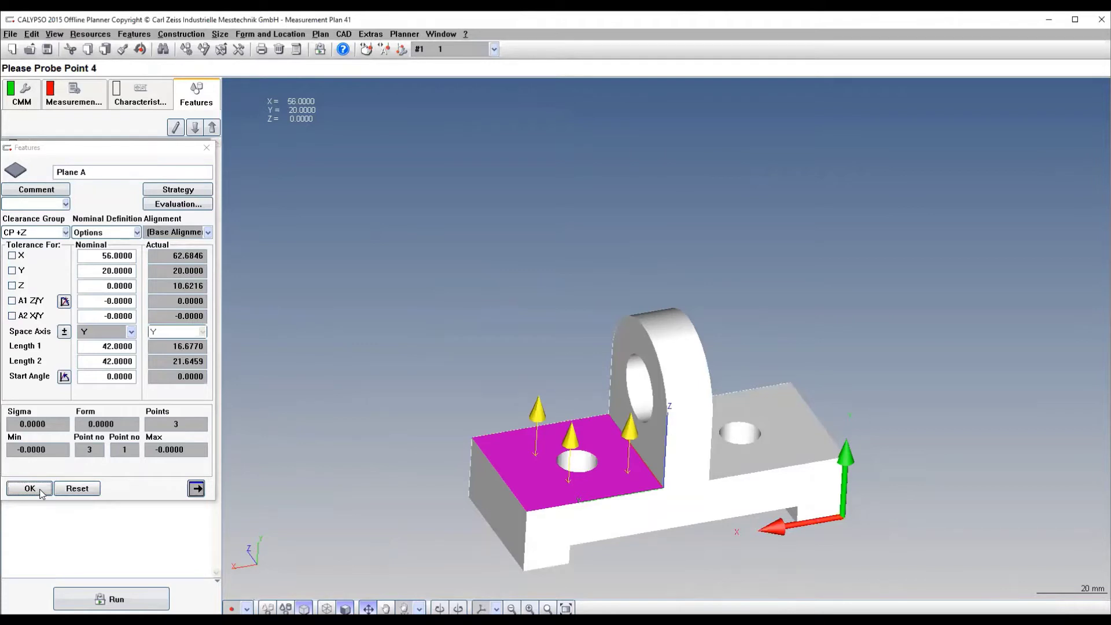
left_click(30, 489)
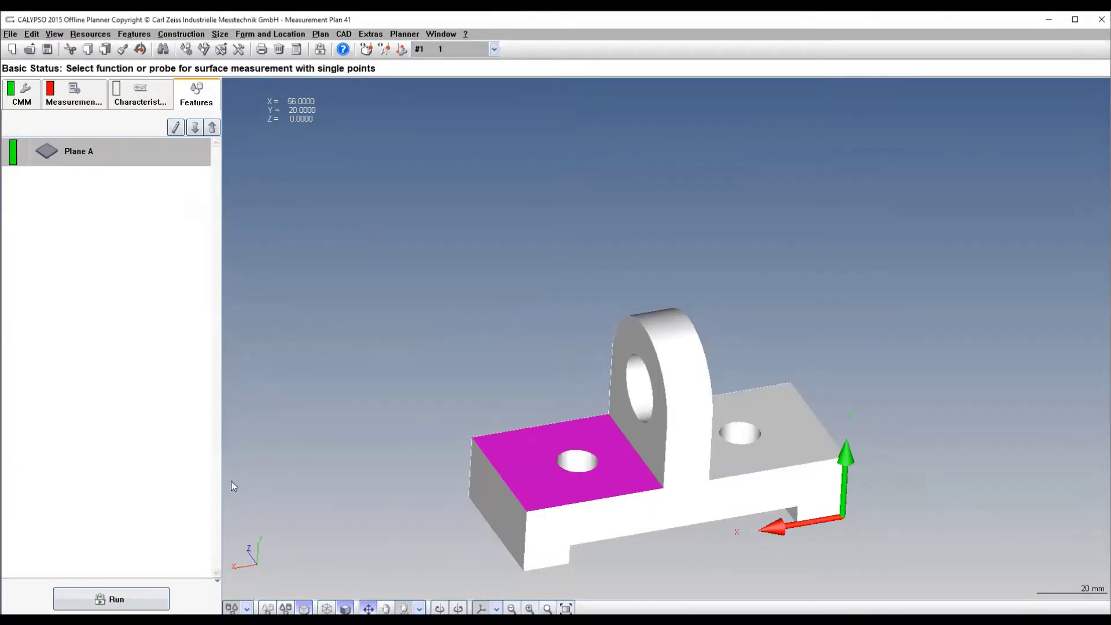
Extract a plane from the base's end face adjoining Plane A and name it Plane B.
left_click(504, 513)
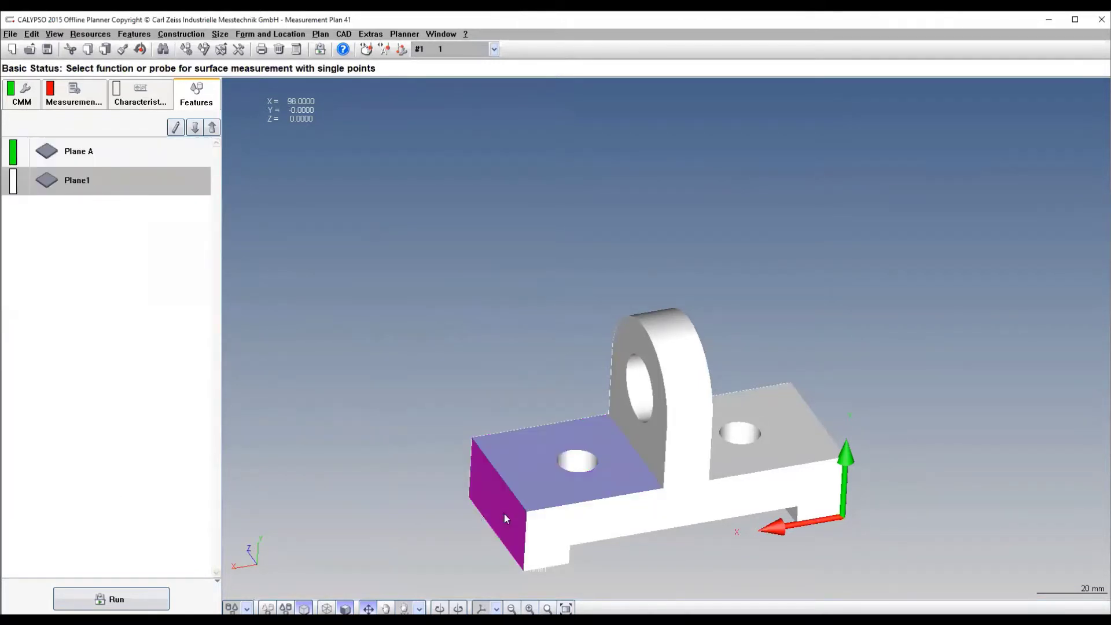
double_click(126, 176)
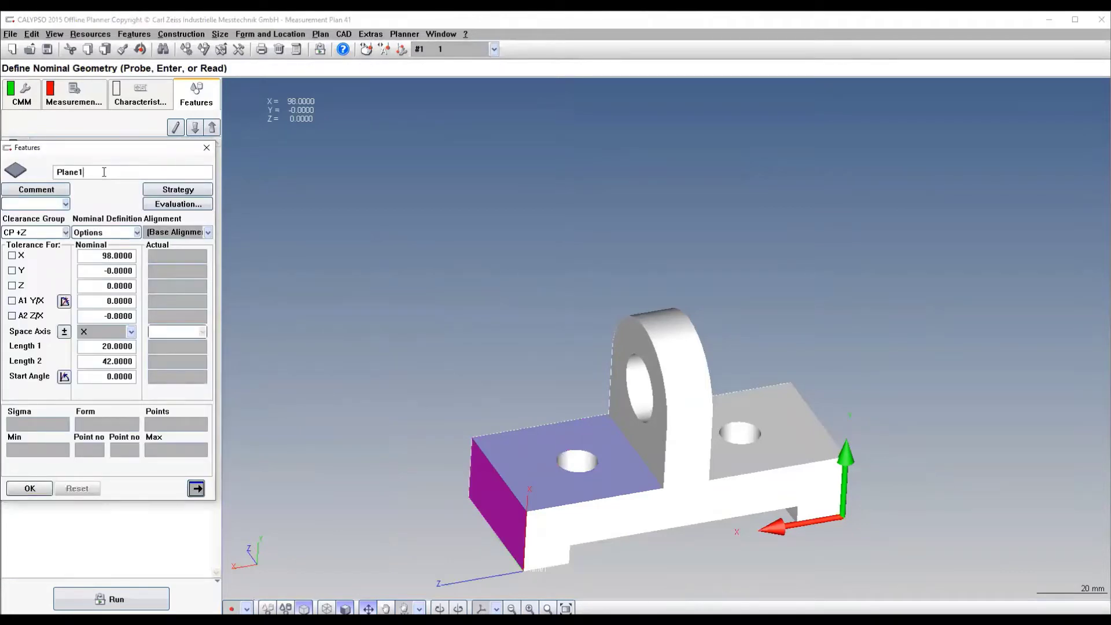
key("BackSpace")
type("B")
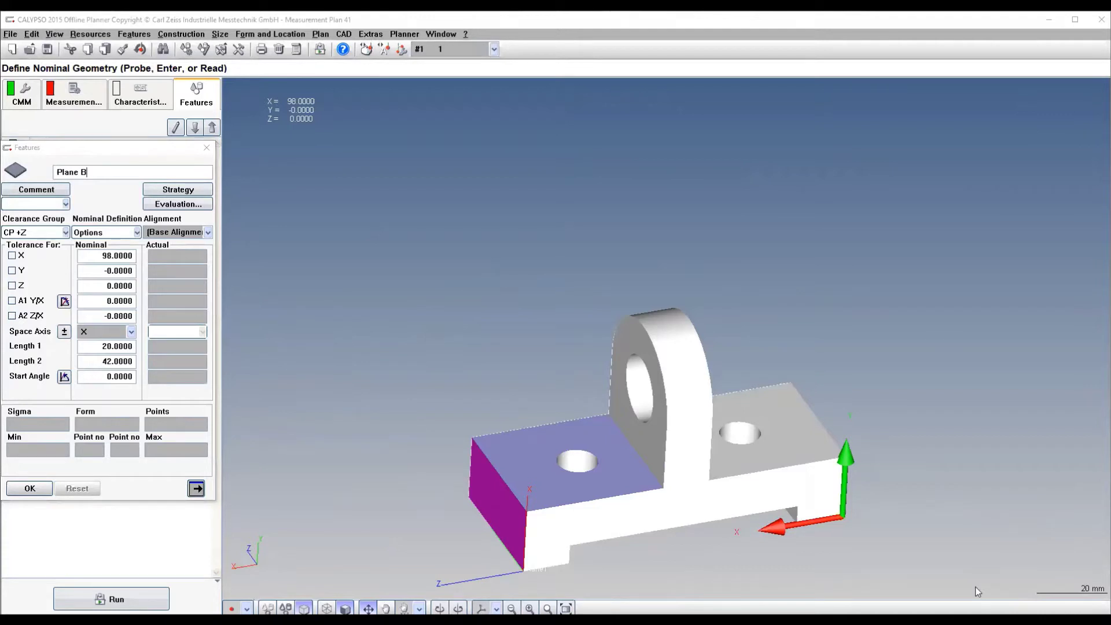
Probe four points along the end face for Plane B and accept the feature.
left_click(510, 516)
left_click(494, 491)
left_click(477, 472)
left_click(502, 501)
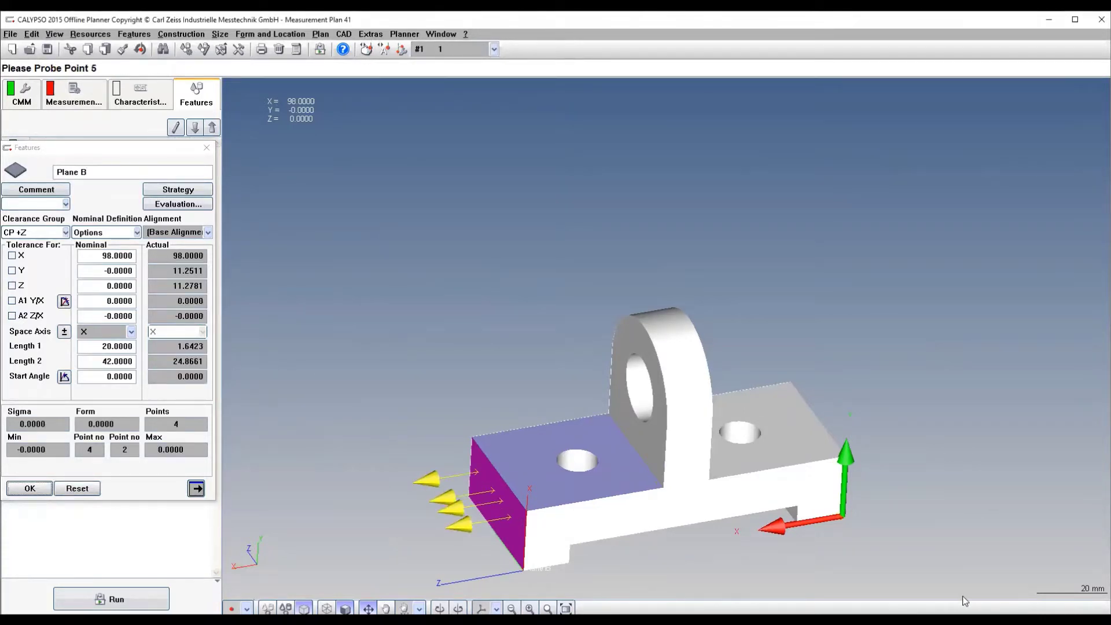
left_click(30, 489)
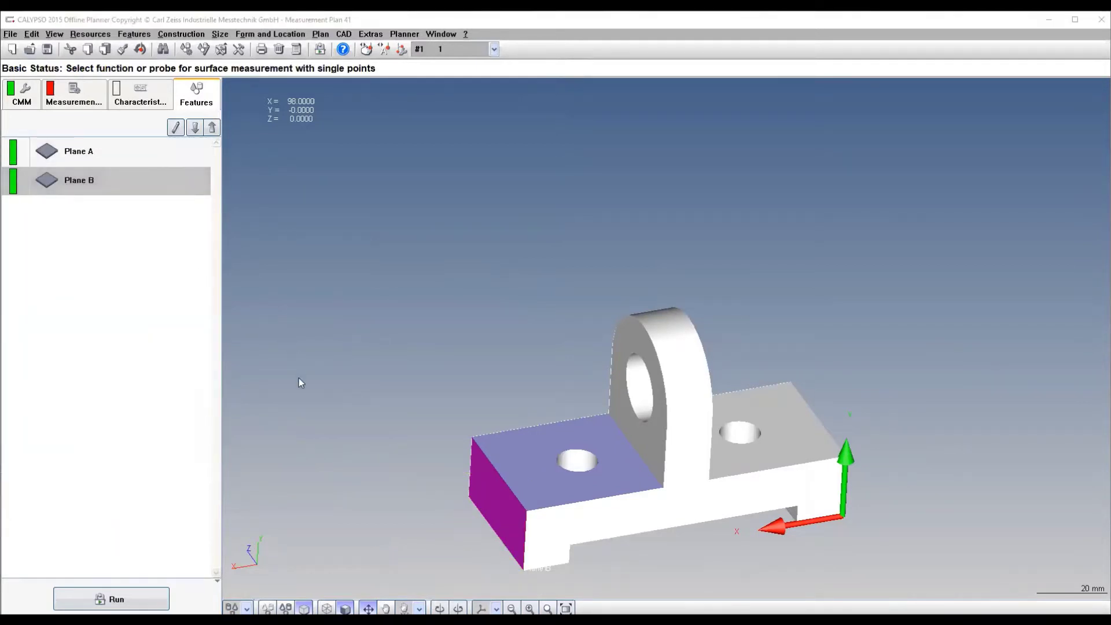
Extract a plane from the long front side face of the base and name it Plane C.
left_click(592, 523)
double_click(84, 219)
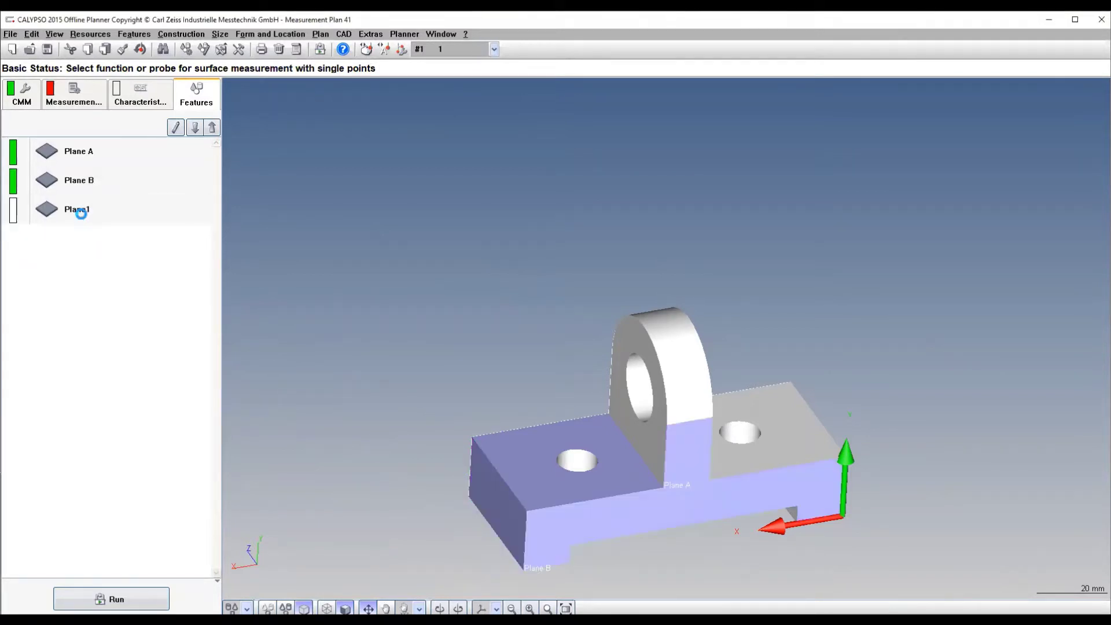
key("BackSpace")
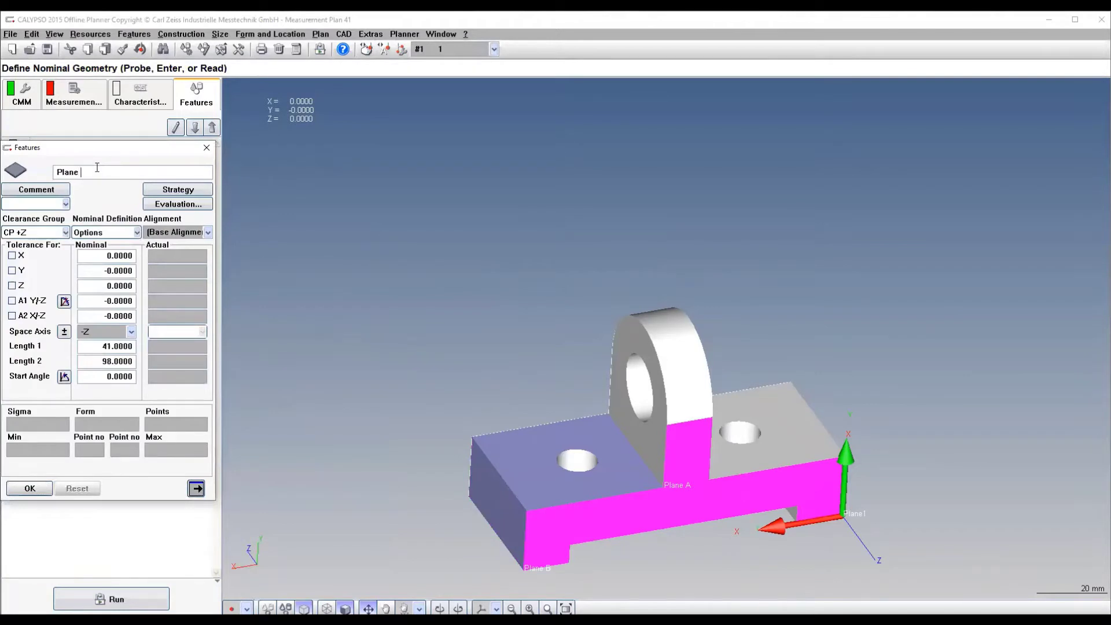
type("C")
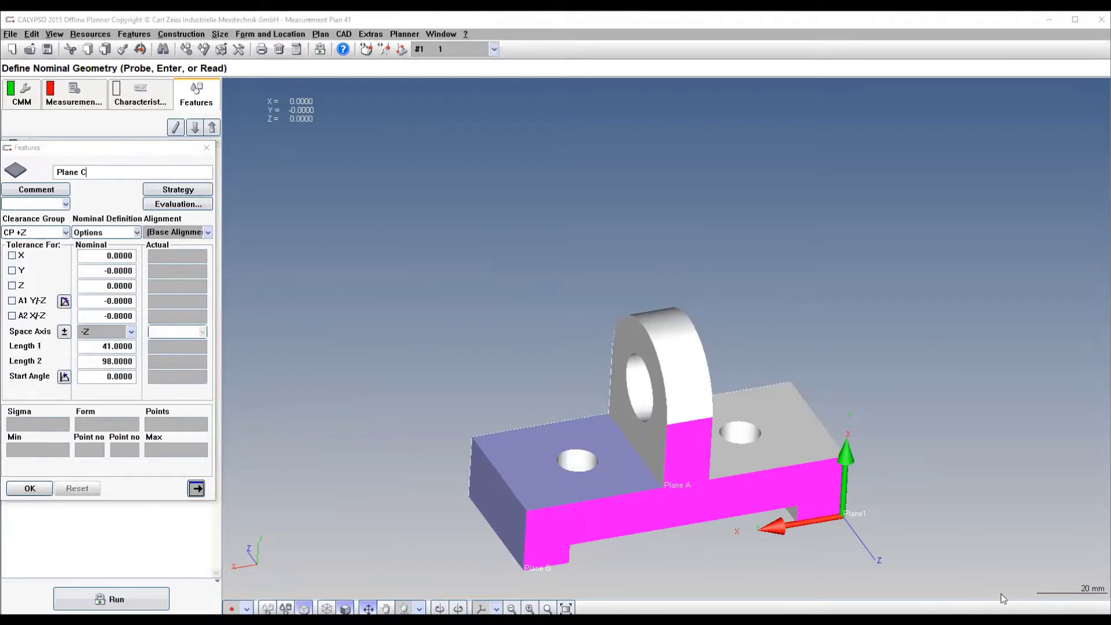
Probe four points on Plane C, three along the base and one below the lug, and accept the feature.
left_click(607, 516)
left_click(705, 514)
left_click(810, 498)
left_click(693, 463)
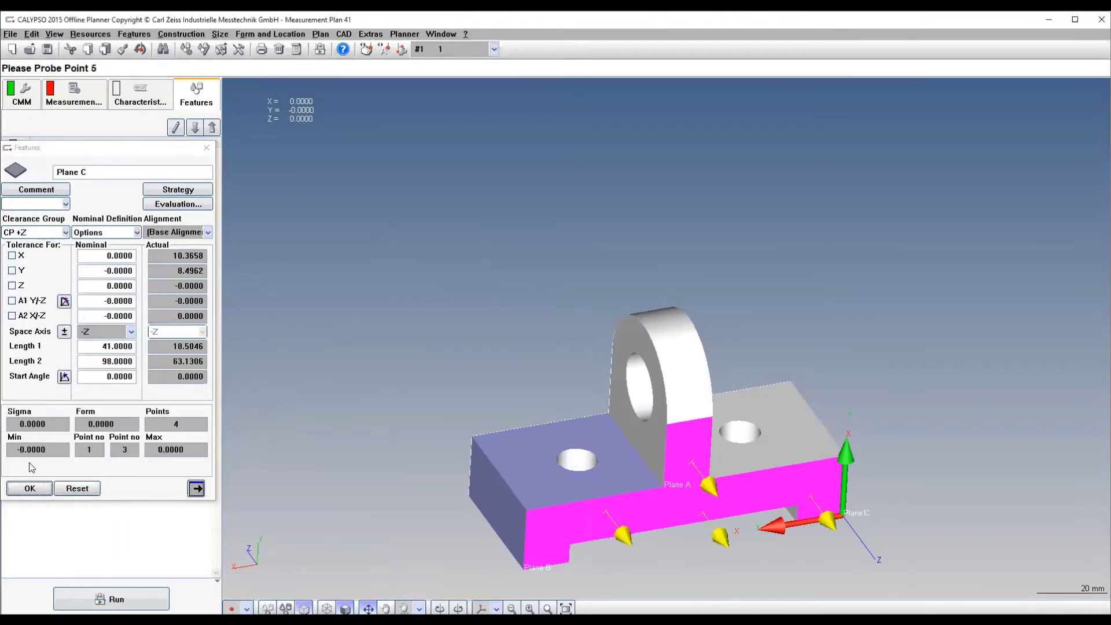
left_click(30, 489)
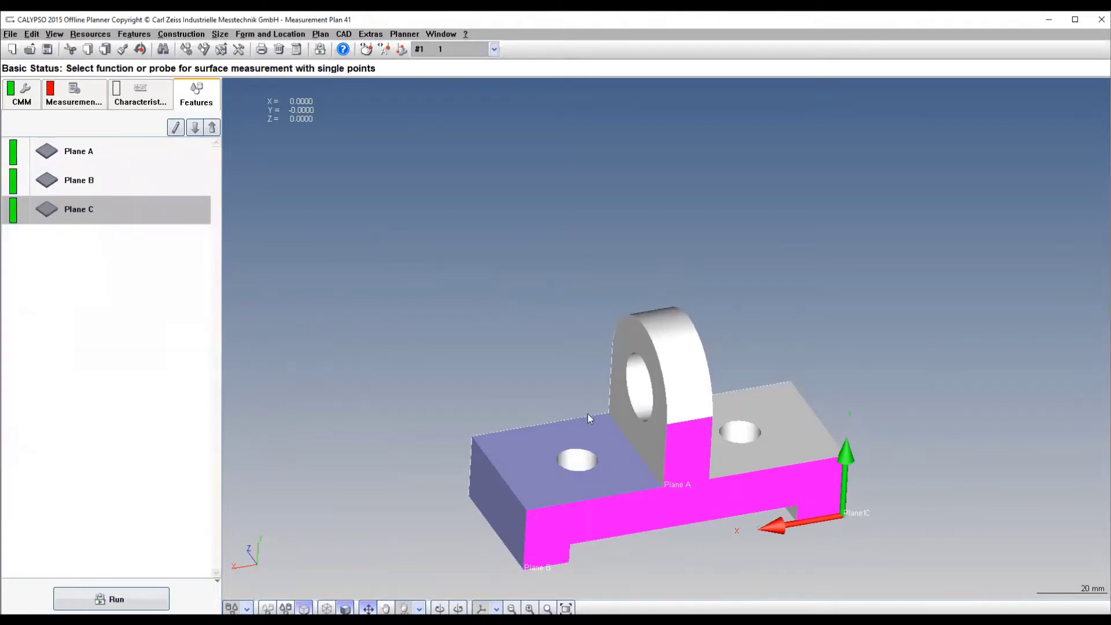
Extract a plane from the lug's holed face above Plane A, probe four points around the hole, and accept it.
left_click(660, 440)
left_click(133, 238)
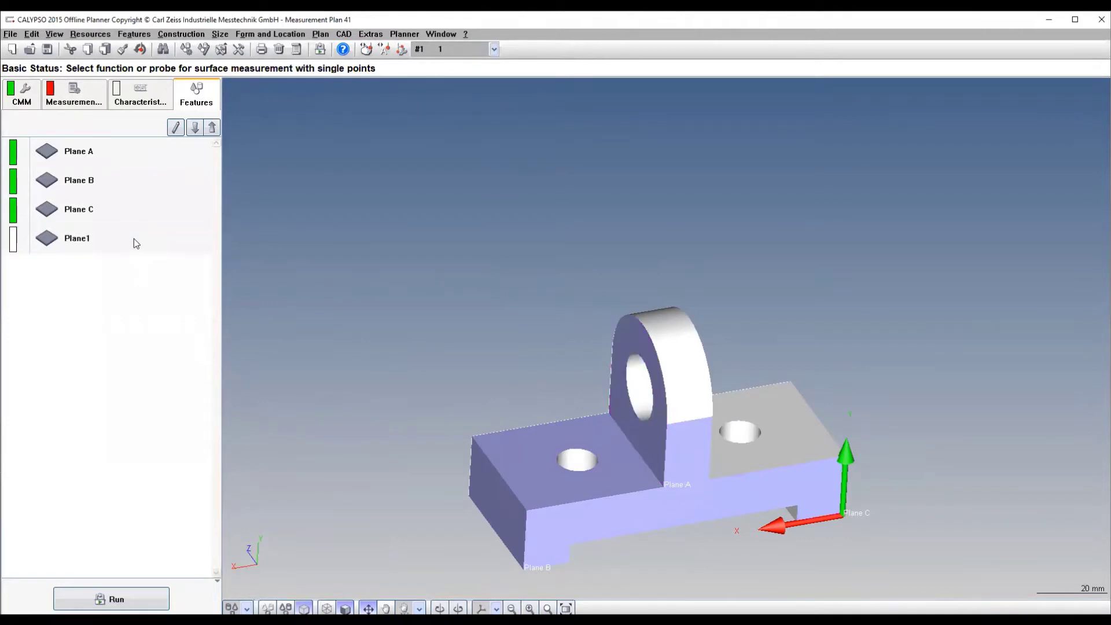
double_click(134, 239)
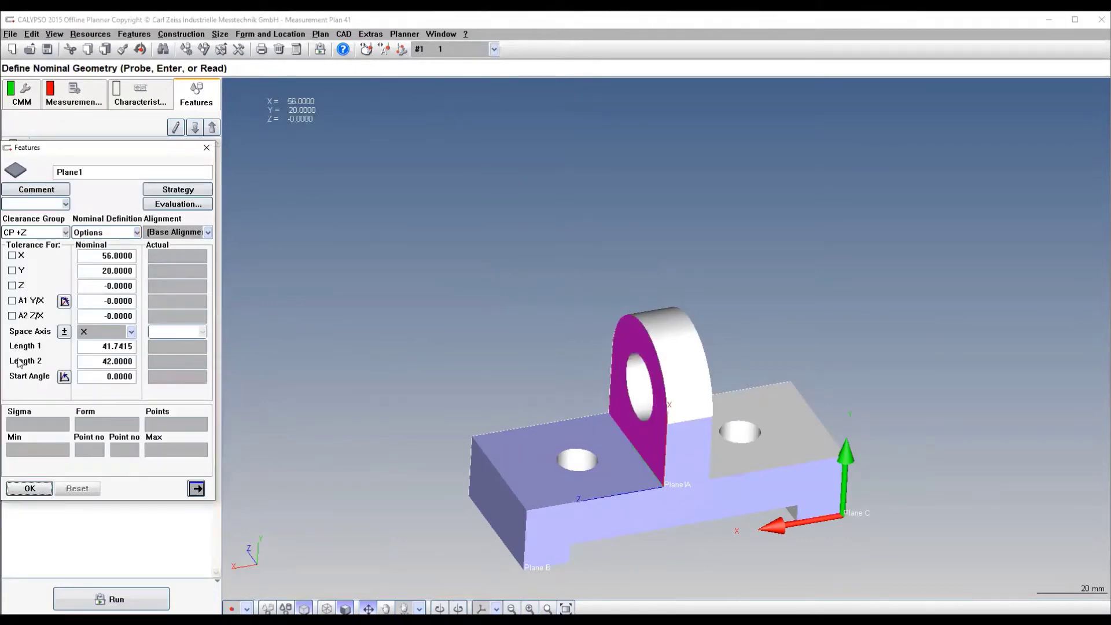
left_click(637, 328)
left_click(616, 386)
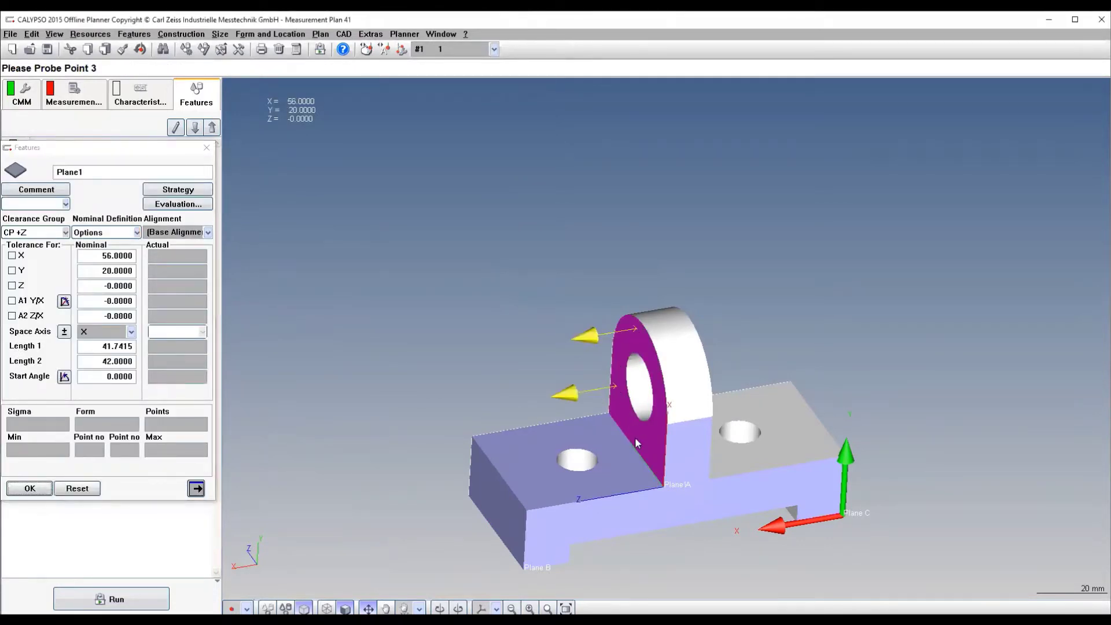
left_click(635, 439)
left_click(660, 387)
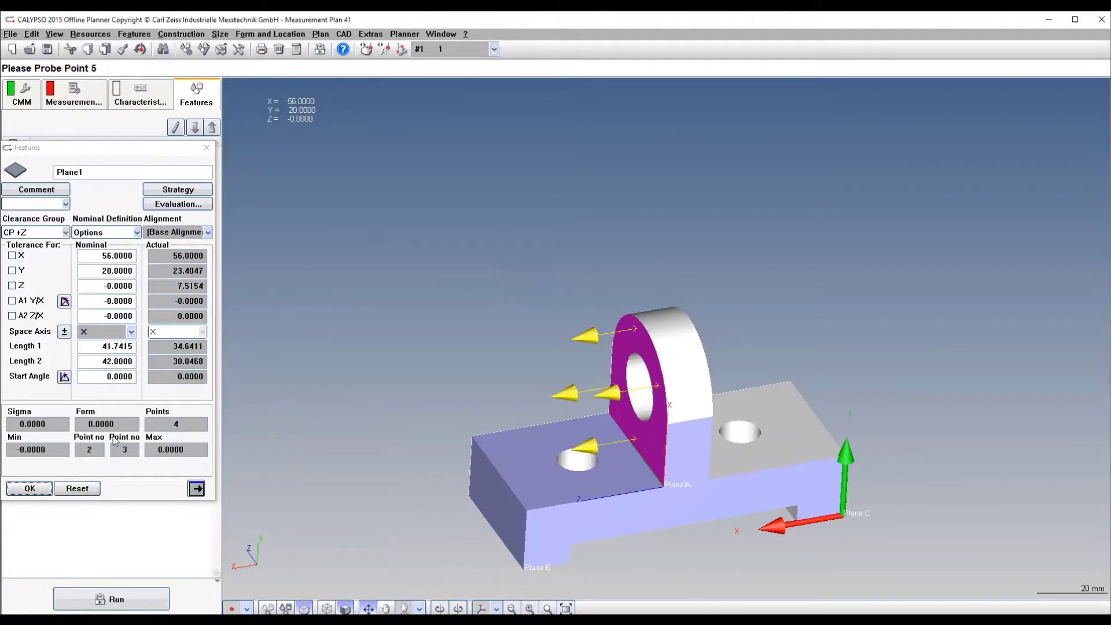
left_click(29, 489)
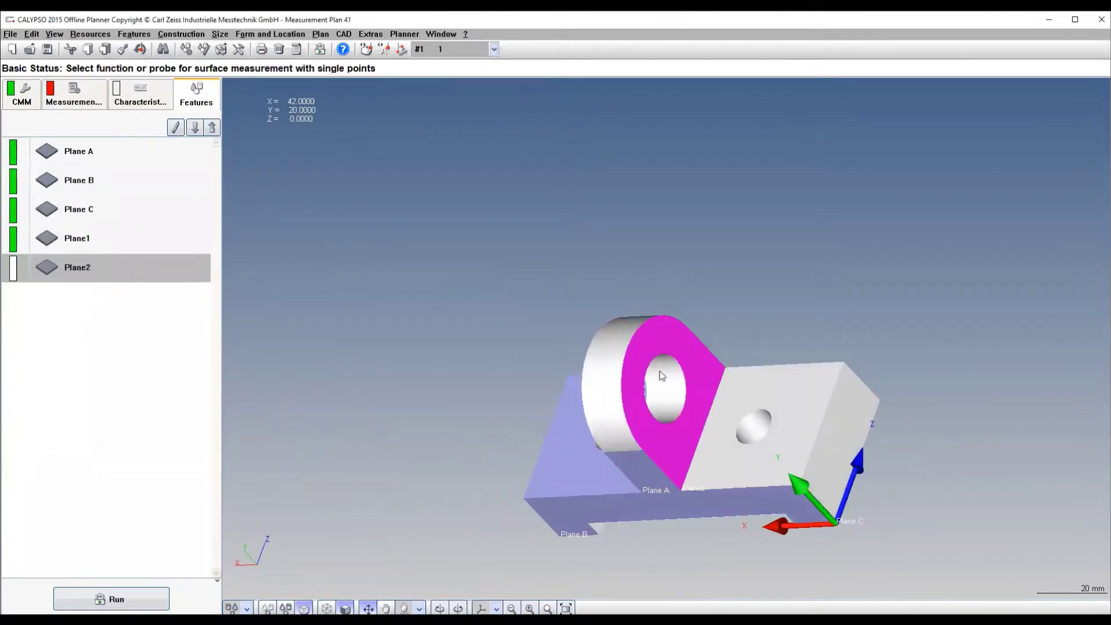
Rename the plane on the lug's second holed face as Plane E, probe four points around the hole, and accept it.
double_click(91, 267)
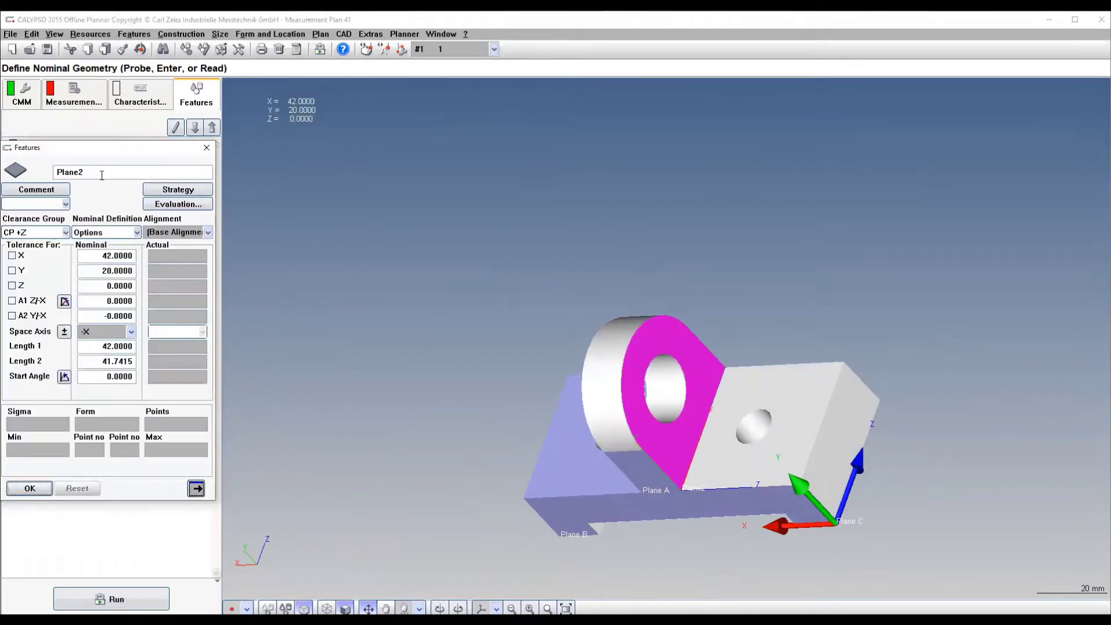
key("BackSpace")
type("E")
left_click(654, 439)
left_click(633, 394)
left_click(650, 325)
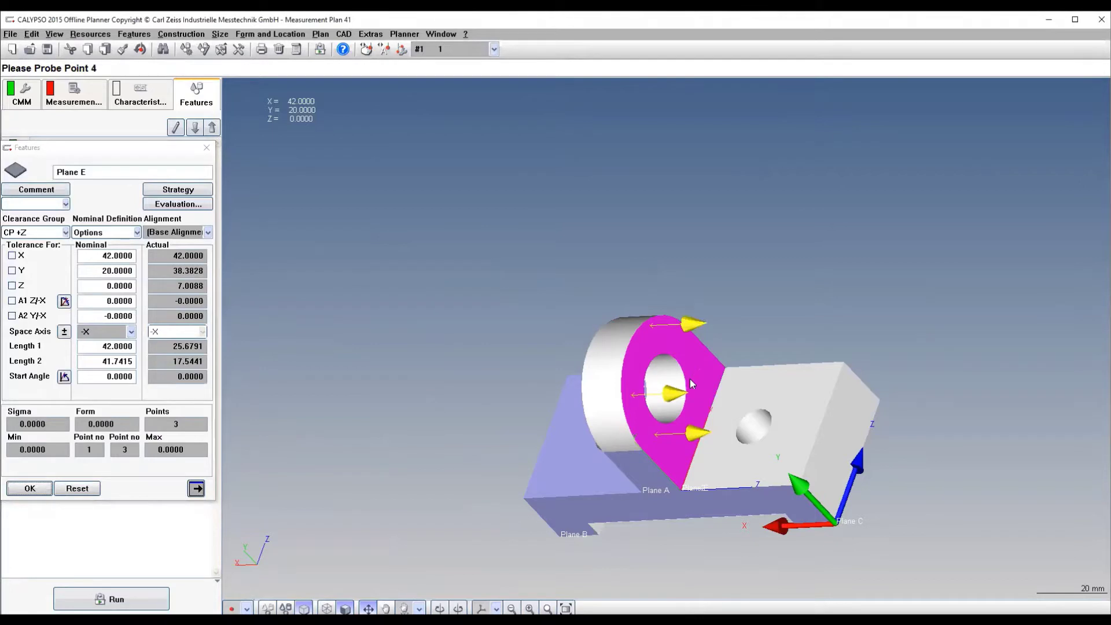
left_click(698, 372)
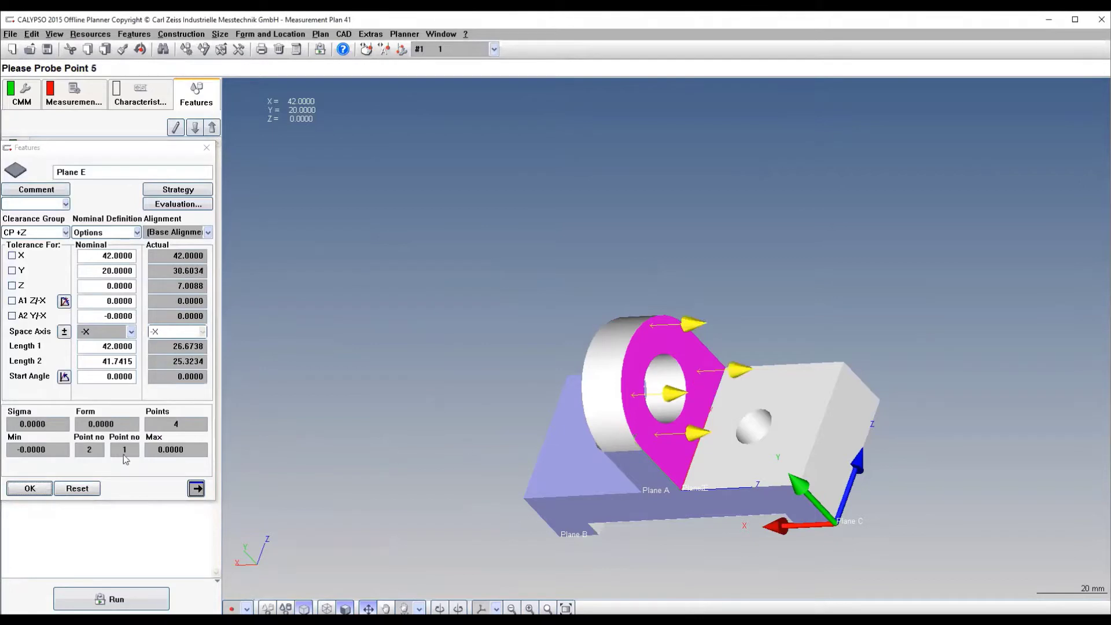
left_click(43, 493)
Rename the plane on the lug's opposite holed face as Plane D and accept the feature.
double_click(88, 233)
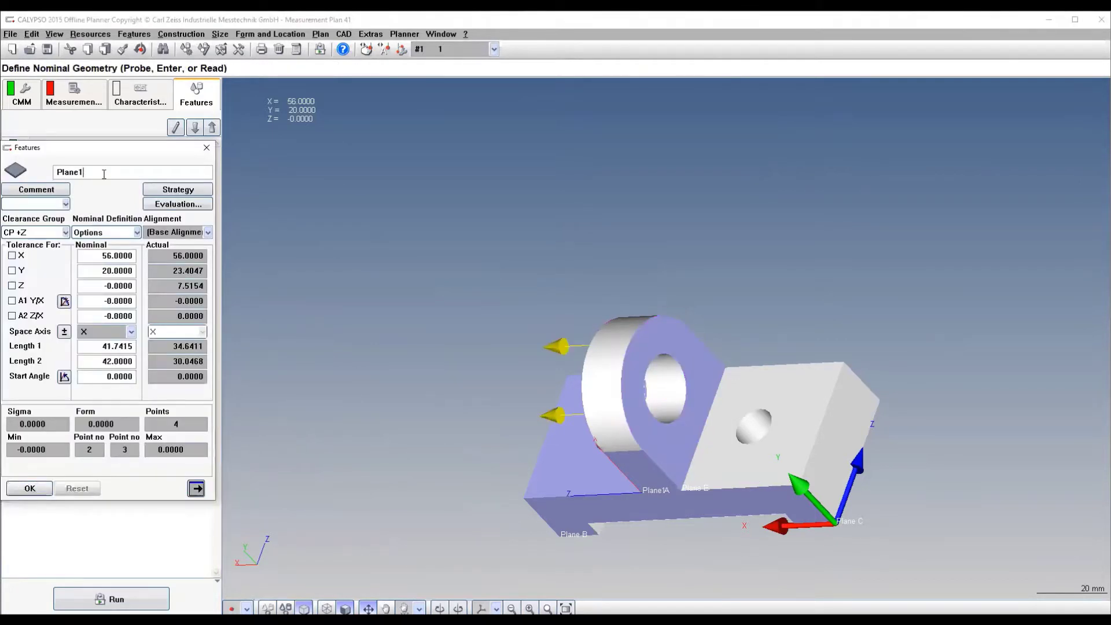
key("BackSpace")
type("D")
left_click(30, 489)
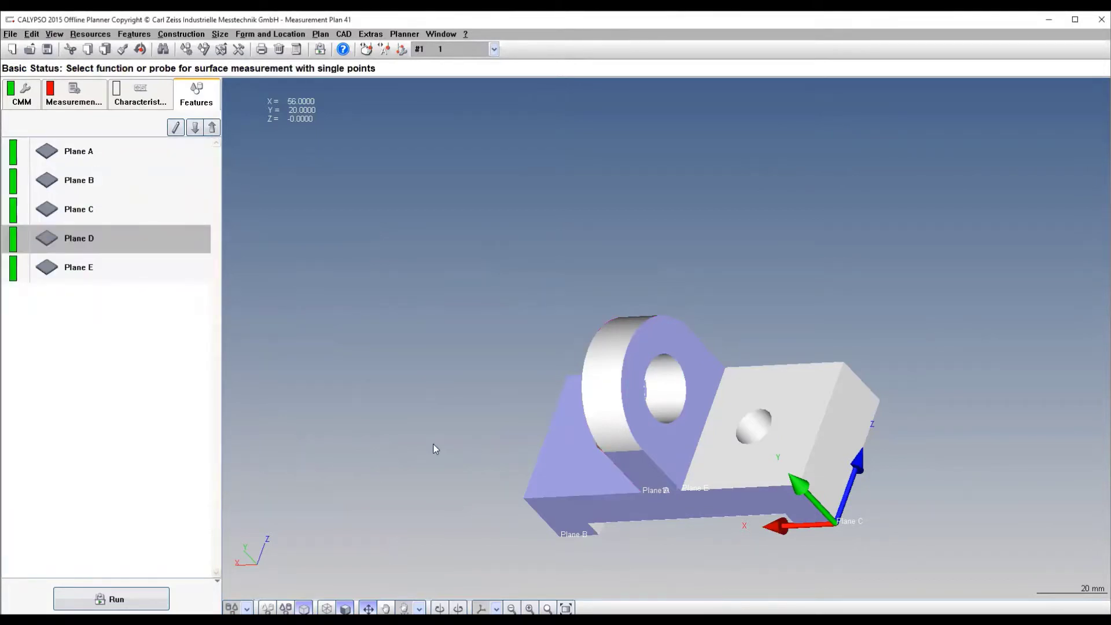
Extract a plane from the base's end face at the coordinate origin, probe three points along it, and accept the feature.
left_click(832, 443)
double_click(100, 270)
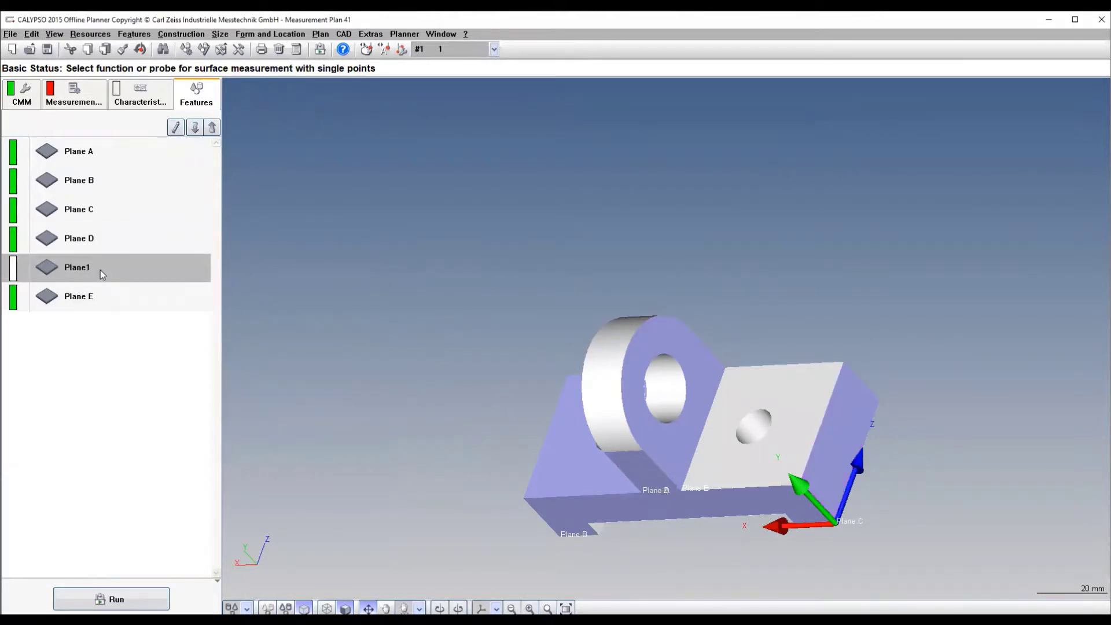
left_click(94, 172)
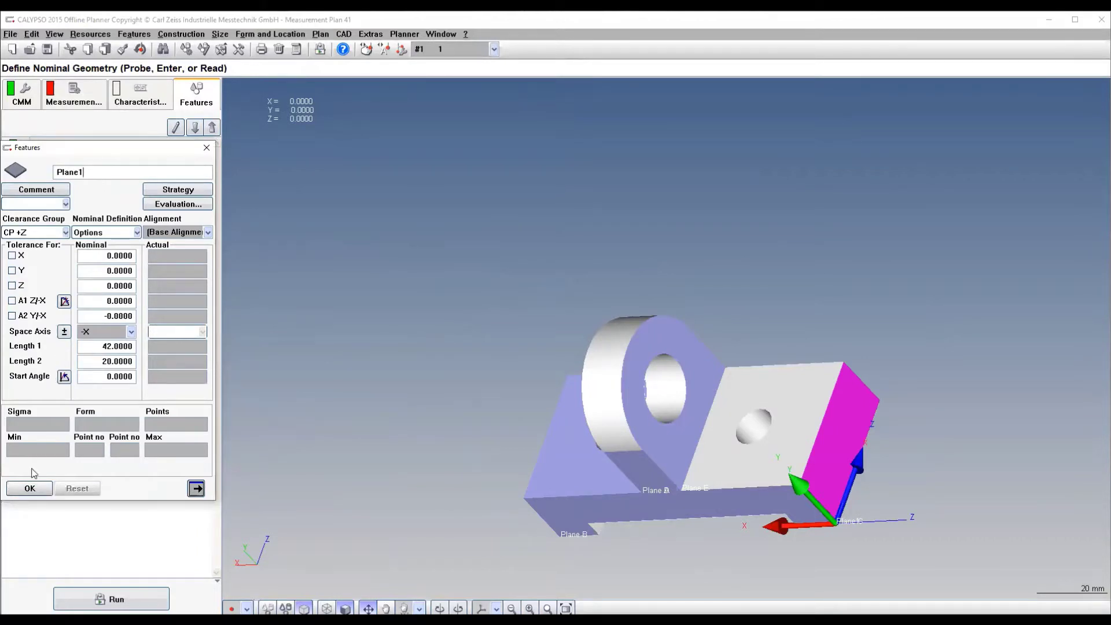
left_click(30, 489)
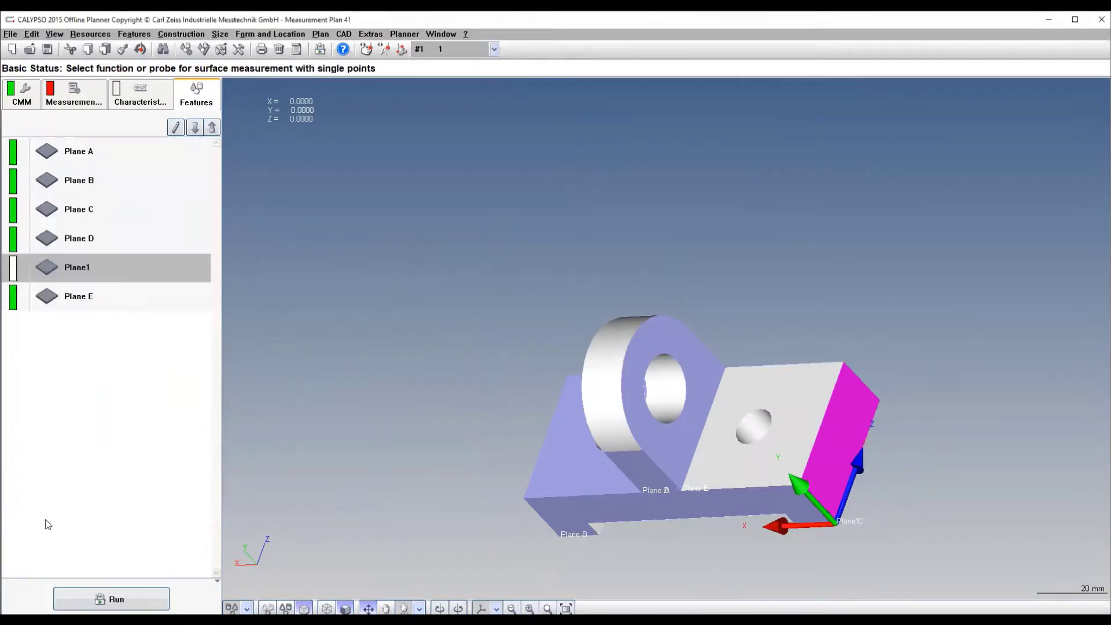
double_click(108, 269)
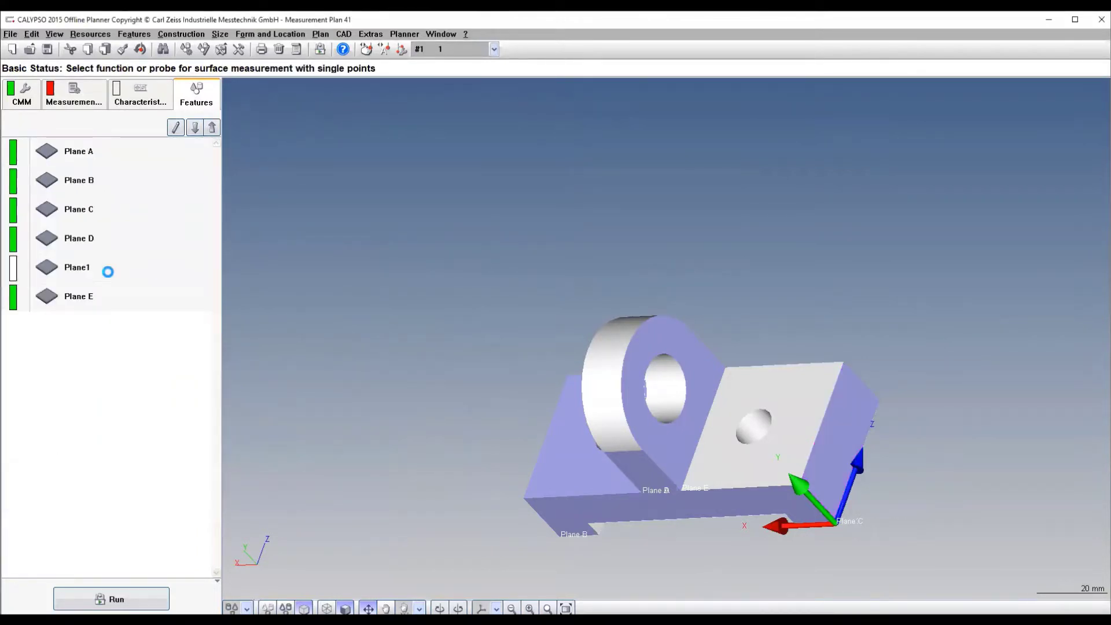
left_click(830, 461)
left_click(846, 426)
left_click(859, 391)
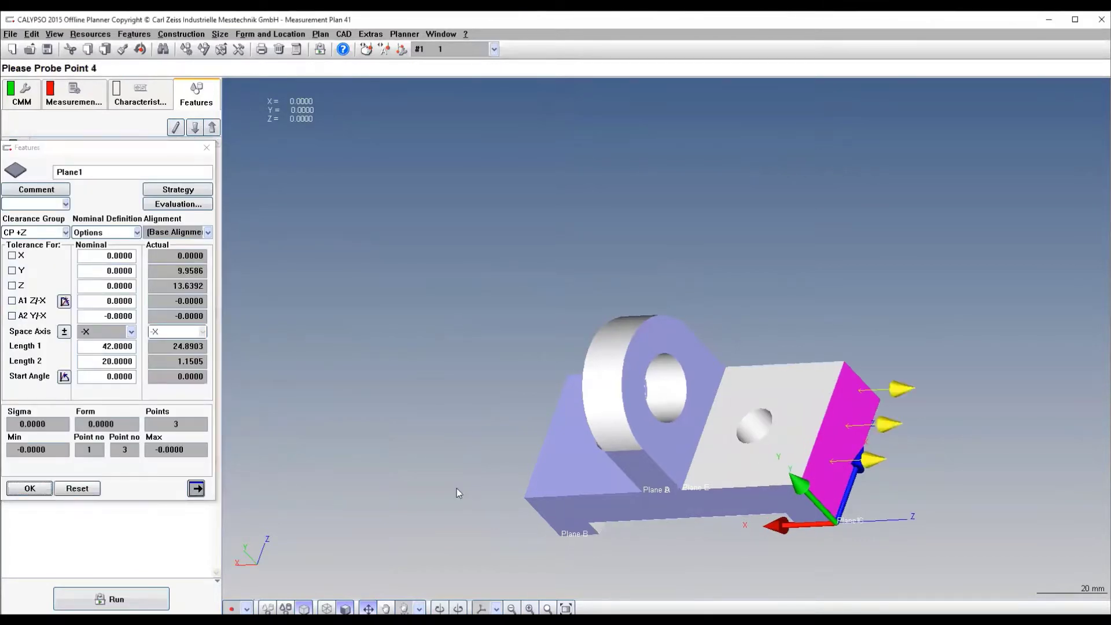
left_click(30, 489)
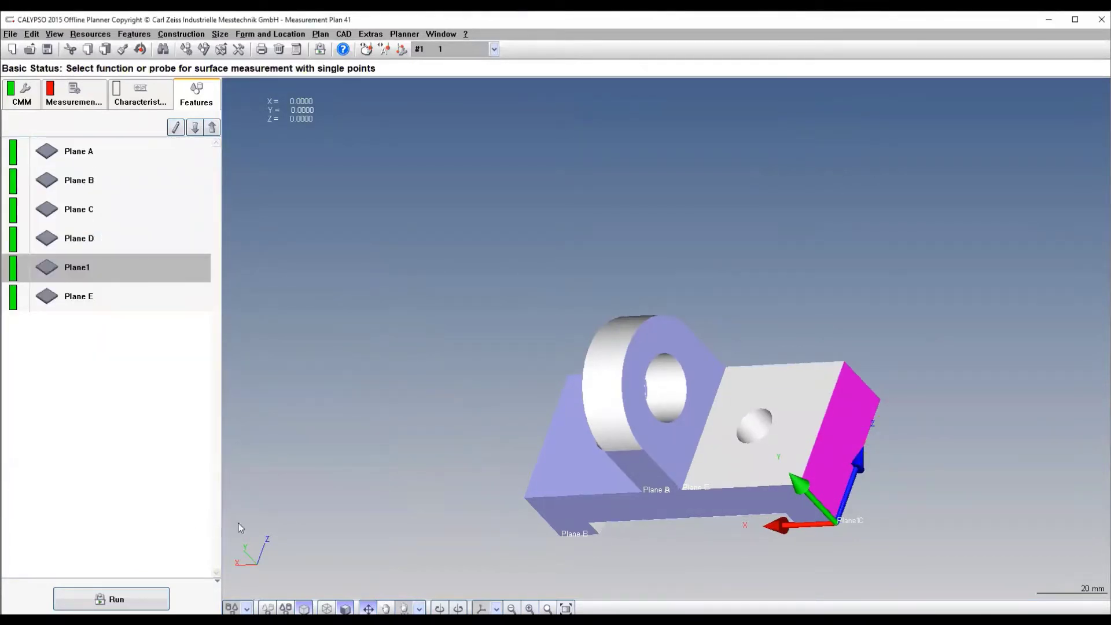
Extract a cylinder from the lug's large bore and open its feature definition.
left_click_drag(461, 443, 570, 430)
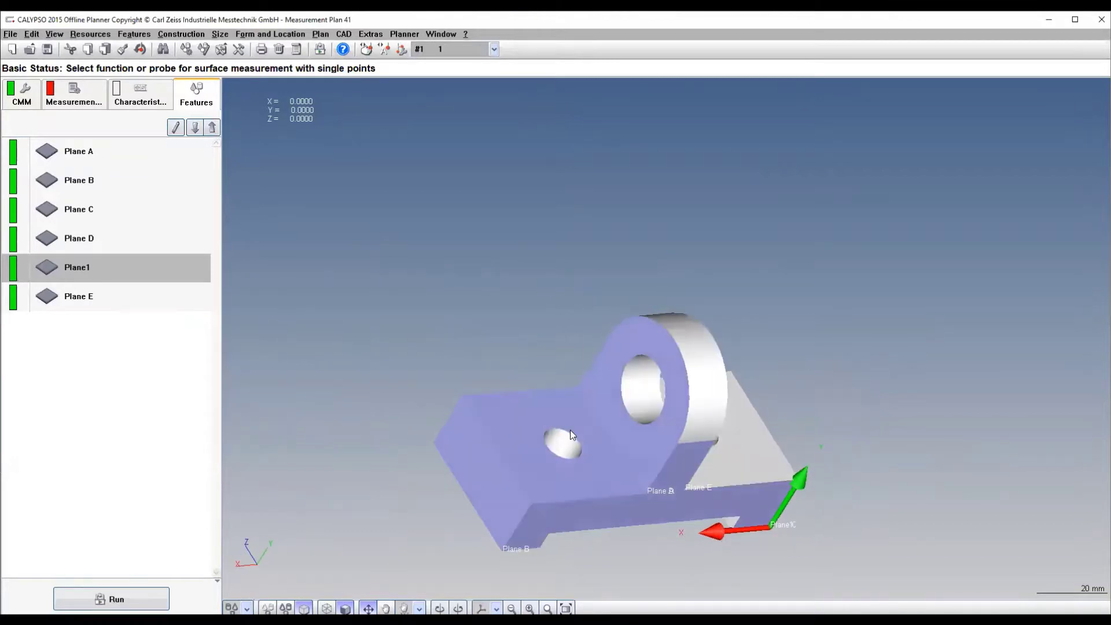
left_click(646, 391)
left_click(106, 299)
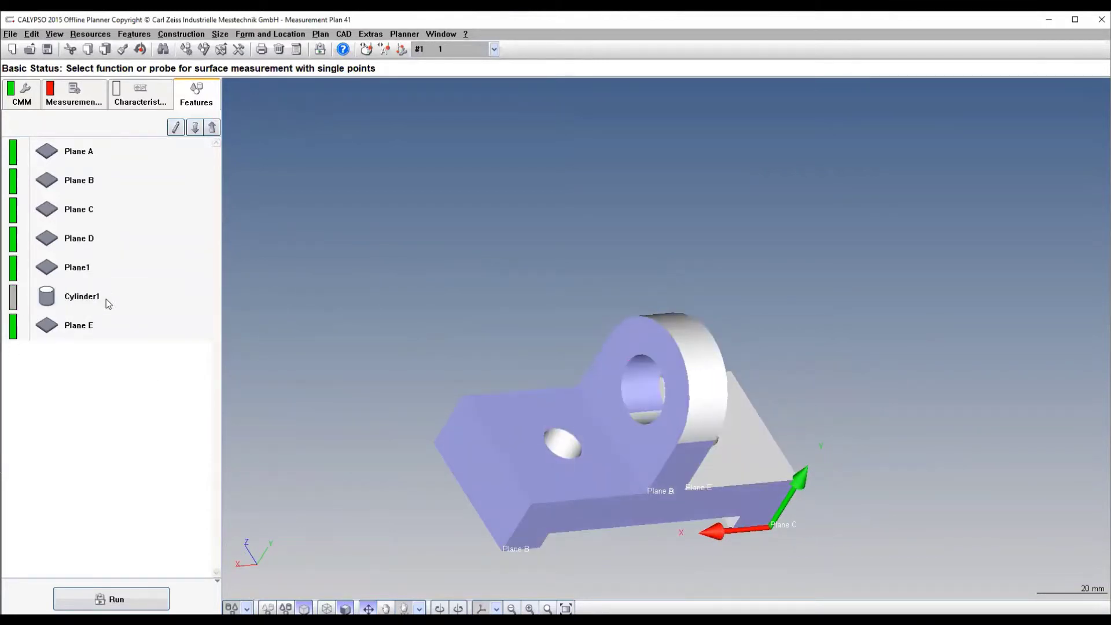
double_click(108, 302)
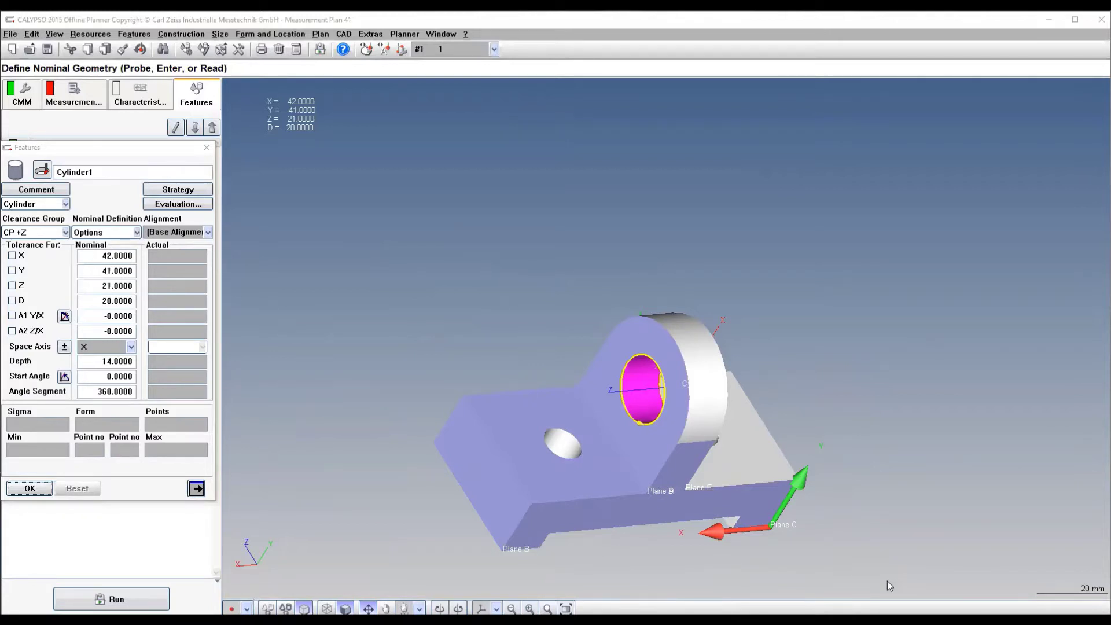
Probe six points around the inner wall of the lug's bore and accept the cylinder feature.
left_click(645, 371)
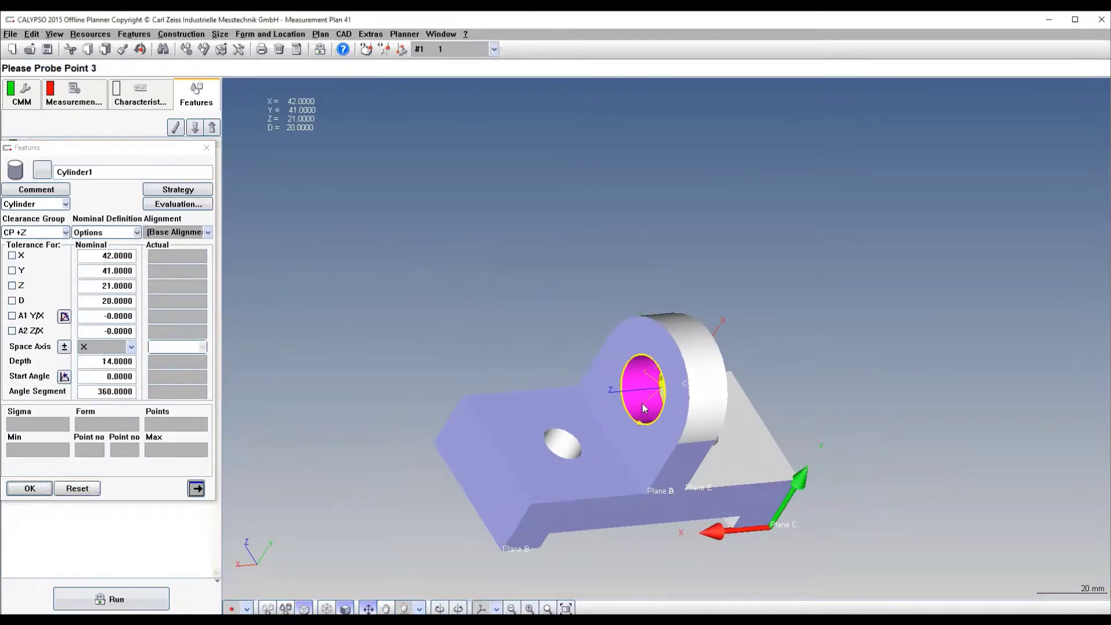
left_click(643, 405)
left_click(643, 385)
left_click_drag(648, 386, 698, 333)
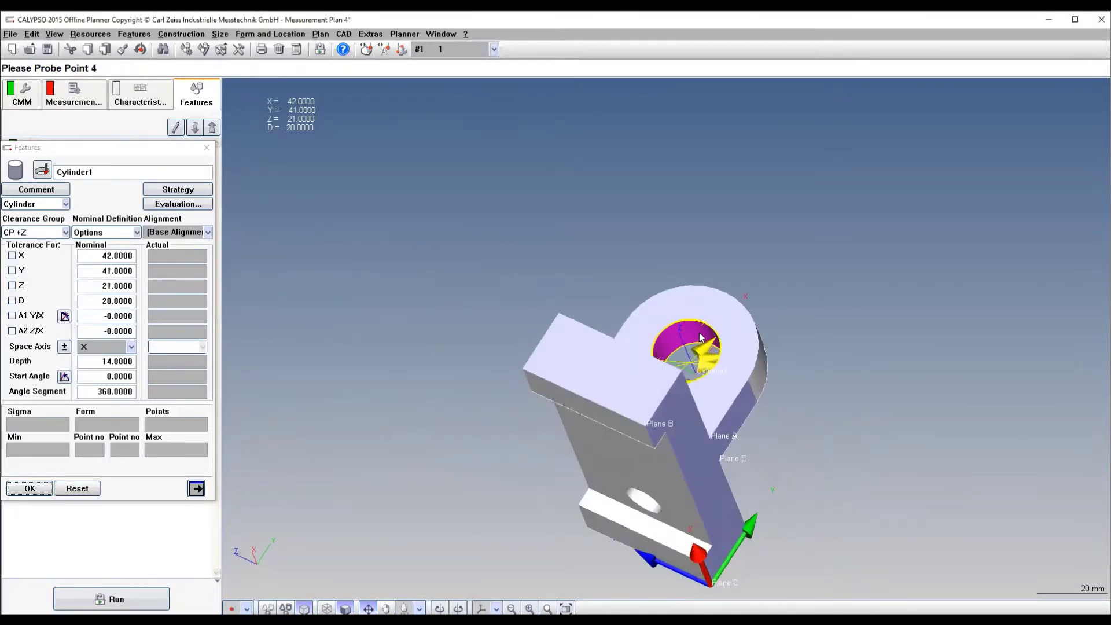
left_click(697, 333)
left_click(667, 345)
left_click(695, 336)
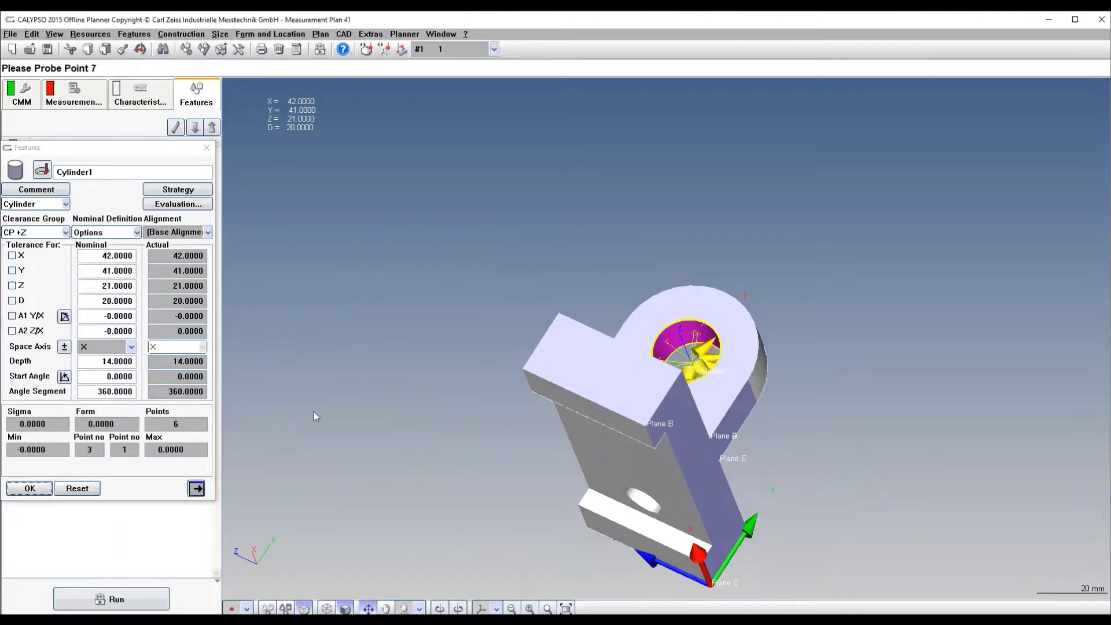
left_click(30, 489)
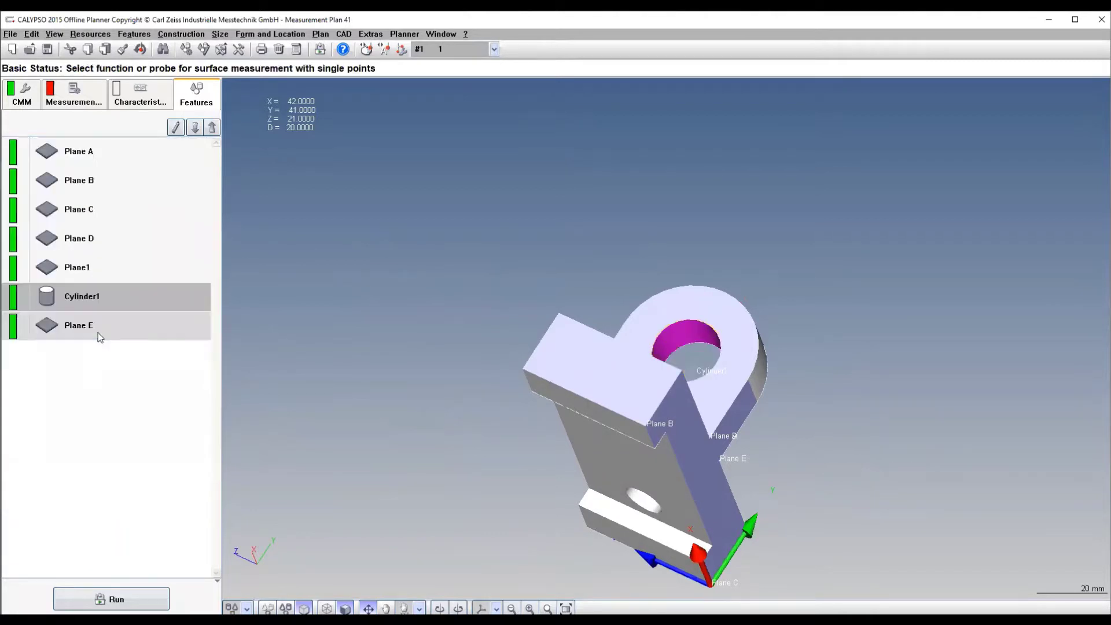
Extract a cylinder from the base's mounting hole farther from the origin and open its feature definition.
left_click_drag(650, 405, 564, 411)
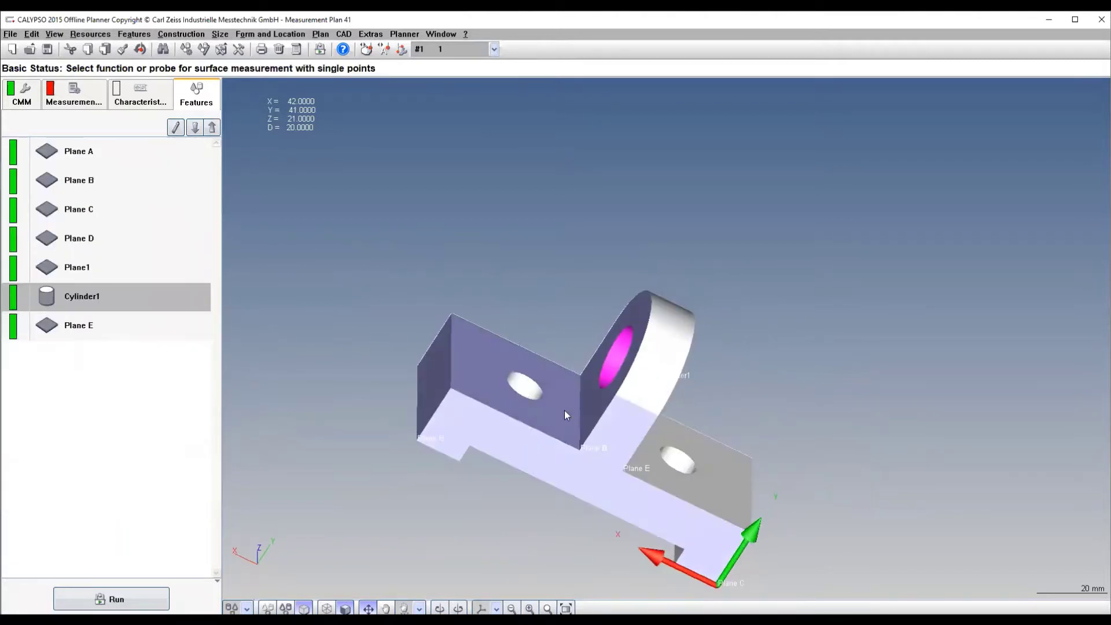
left_click(527, 385)
double_click(89, 326)
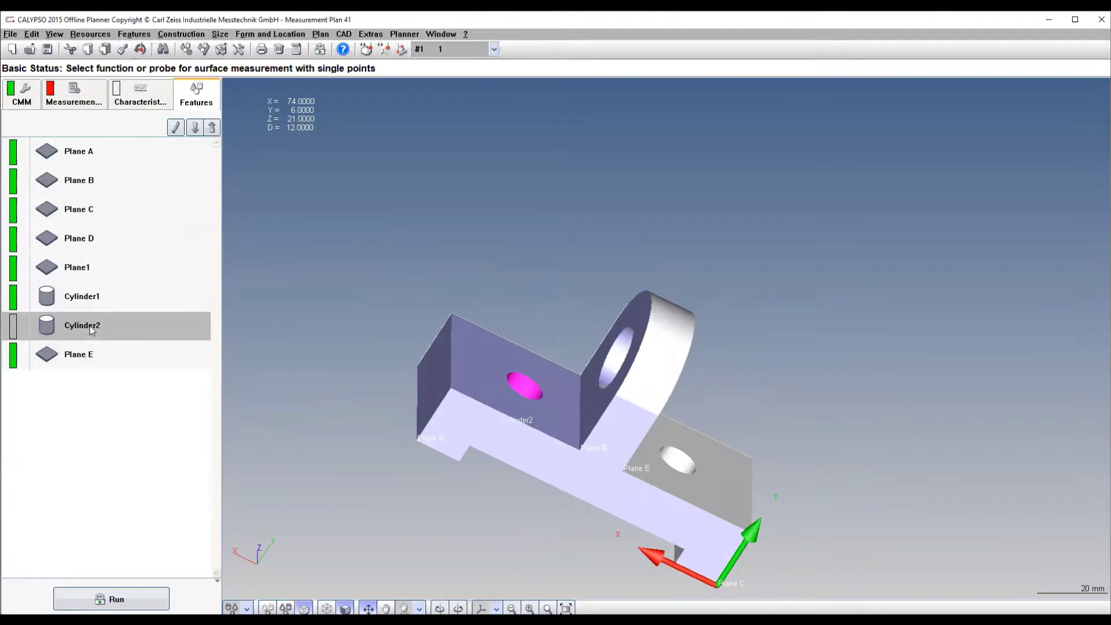
Probe six points around the inner wall of the mounting hole farther from the origin and accept the cylinder.
left_click(528, 386)
left_click_drag(510, 370, 481, 414)
left_click(527, 377)
left_click(550, 386)
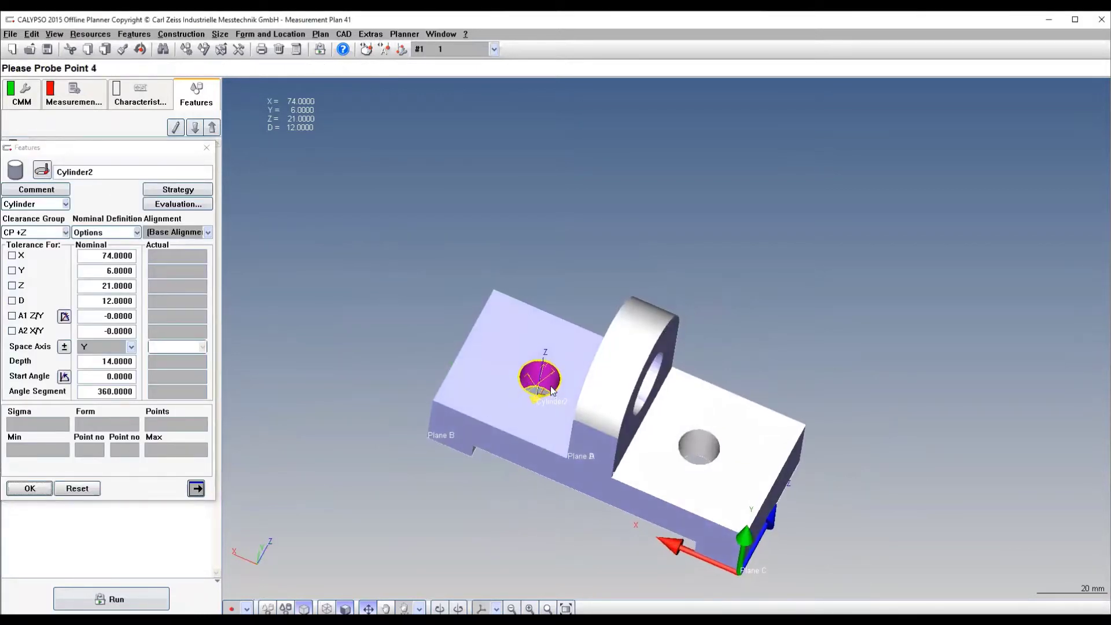
left_click(552, 390)
left_click_drag(552, 390, 484, 443)
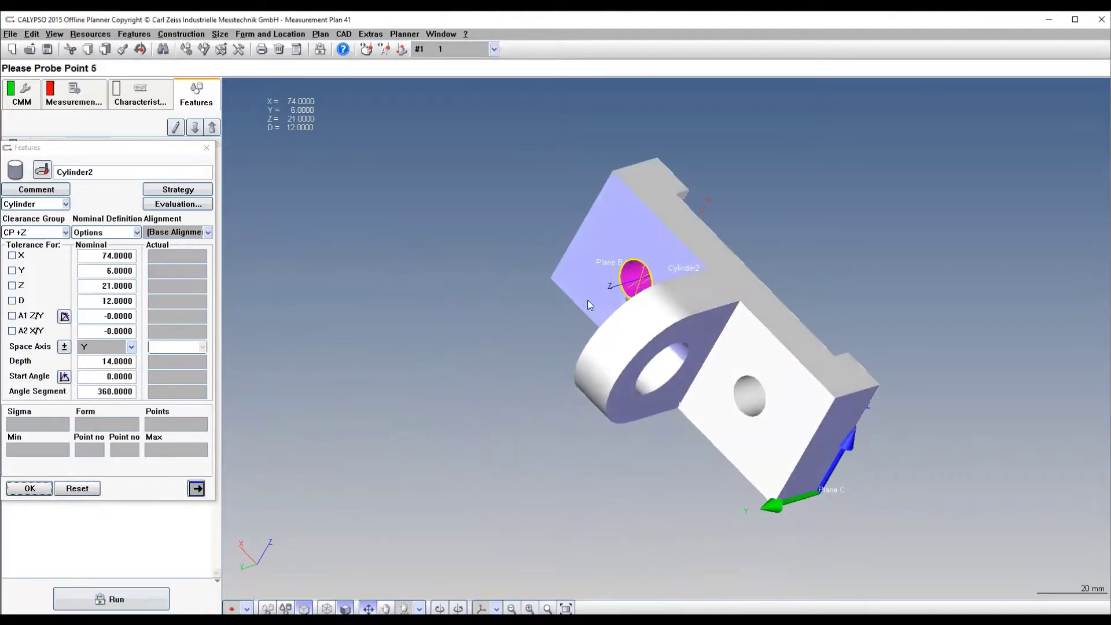
left_click(634, 272)
left_click(626, 281)
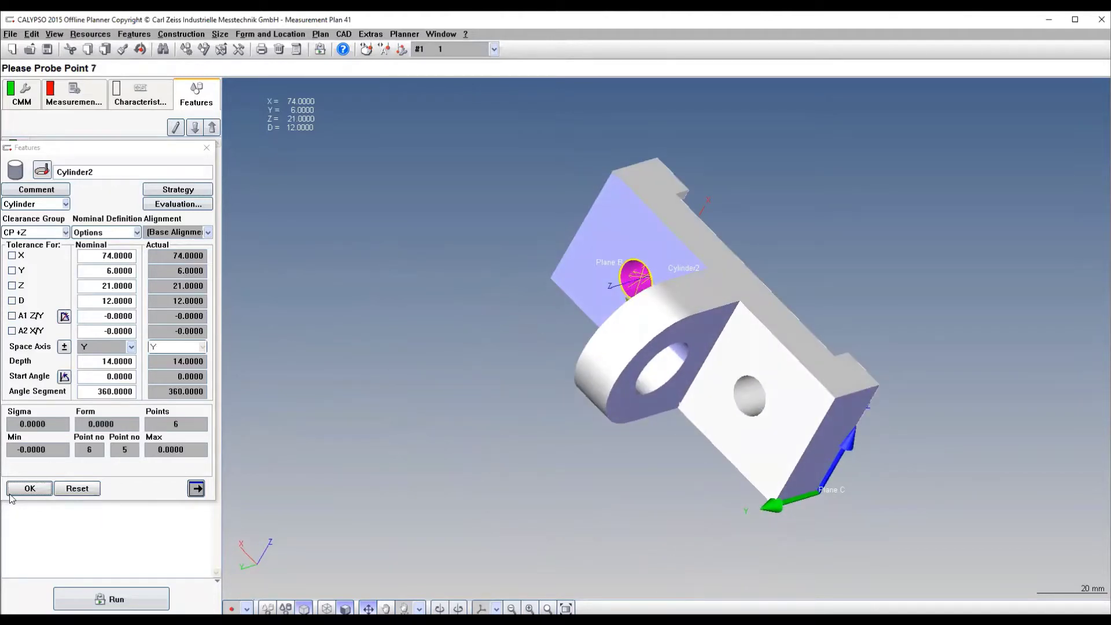
left_click(29, 489)
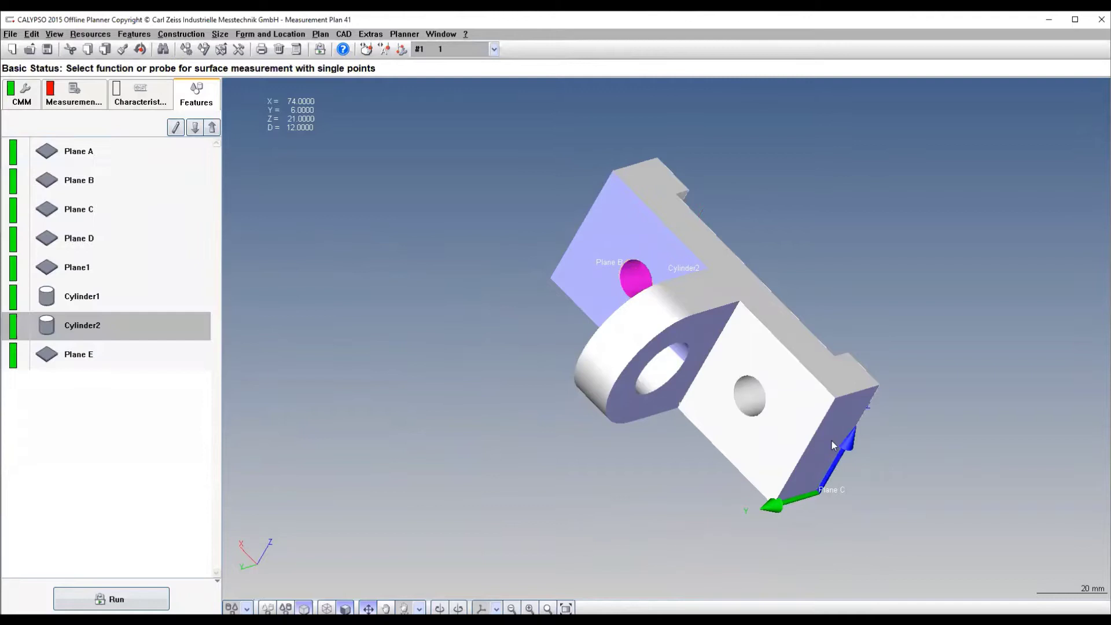
Extract a cylinder from the base's mounting hole nearer the origin, probe six points around its wall, and accept it.
left_click(749, 397)
double_click(79, 357)
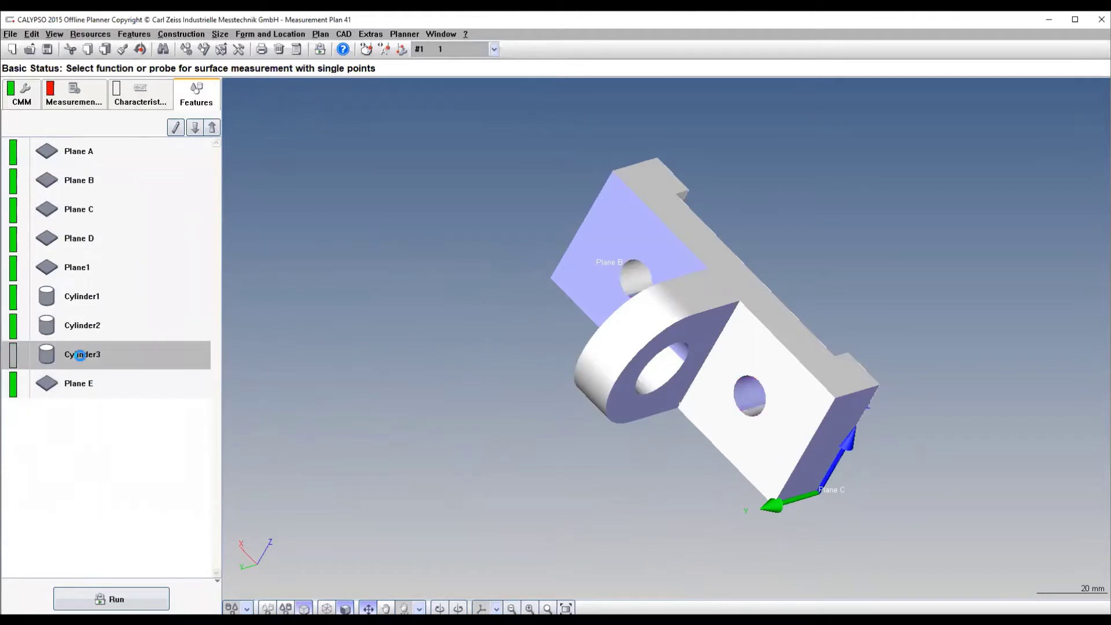
left_click(753, 391)
left_click(752, 395)
left_click(745, 403)
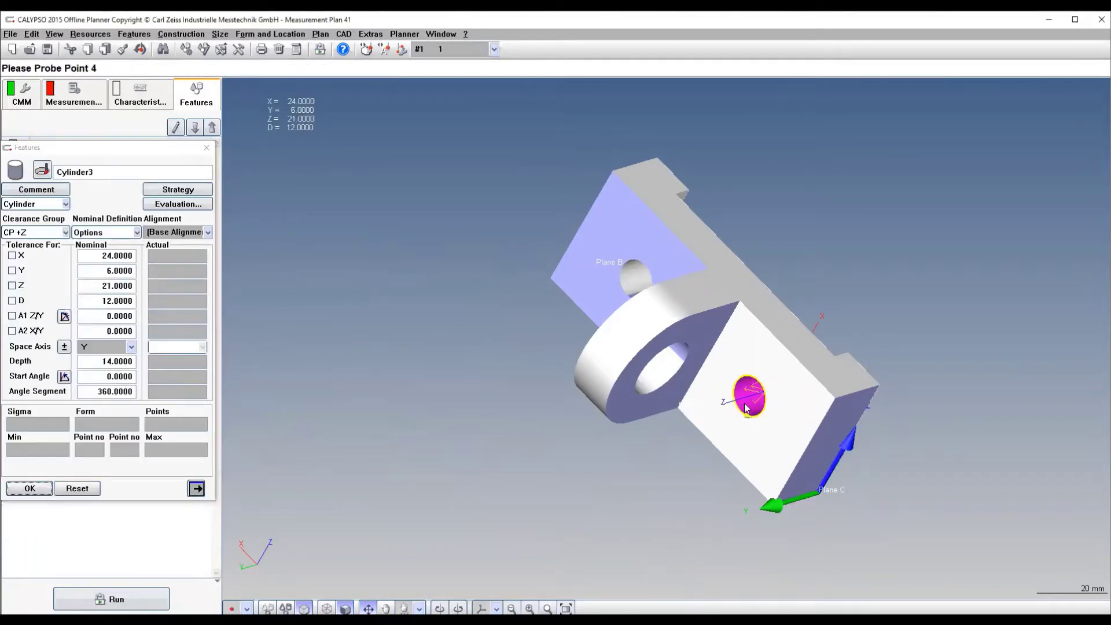
middle_click_drag(746, 402, 772, 330)
left_click(749, 427)
left_click(731, 421)
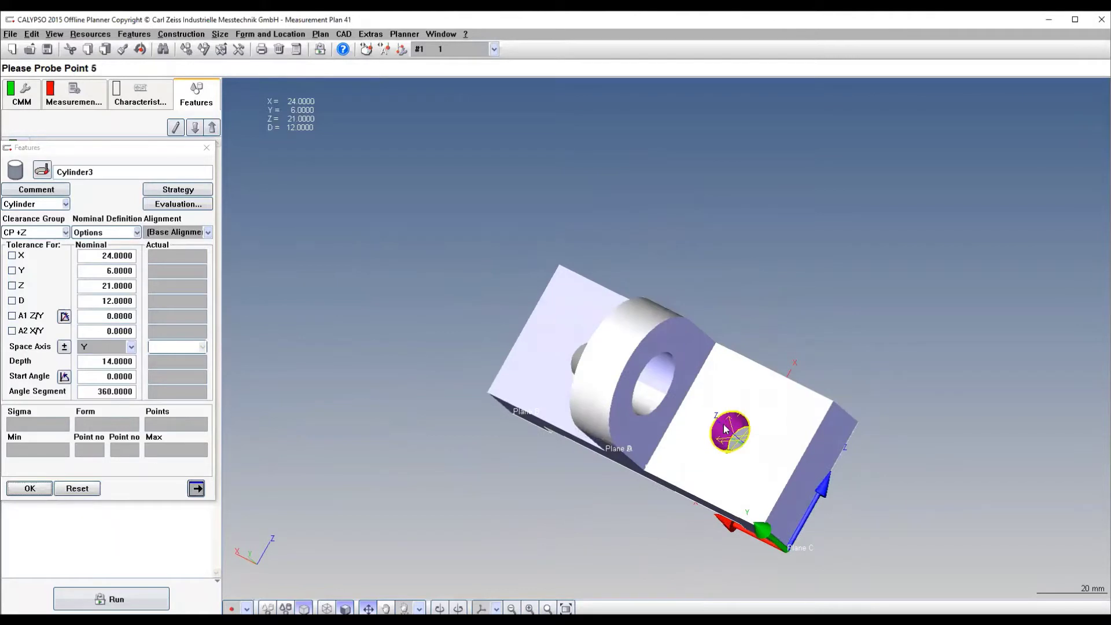
left_click(728, 429)
left_click(34, 490)
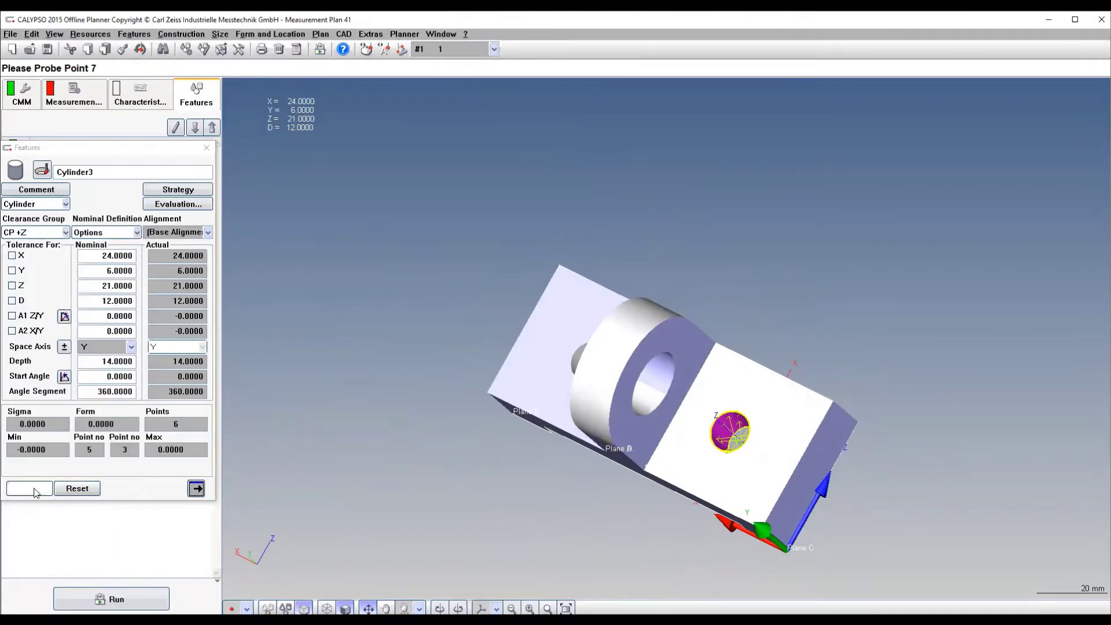
Try extracting the lug's rounded outer surface as cylinders, and delete the two unprobed features Cylinder5 and Cylinder4.
left_click(615, 354)
left_click(591, 375)
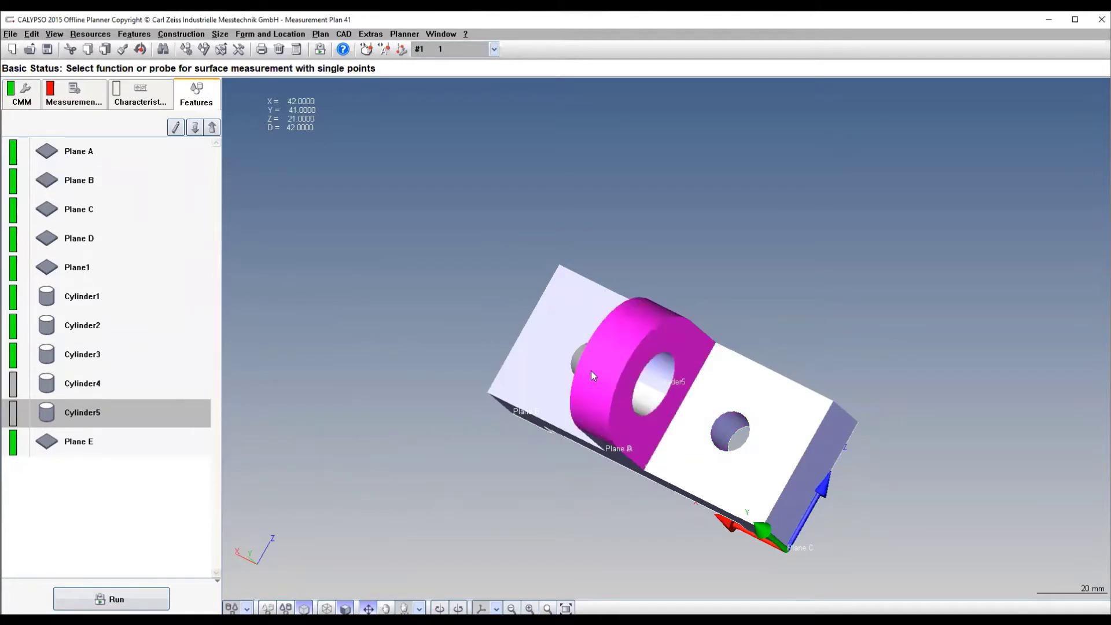
right_click(106, 416)
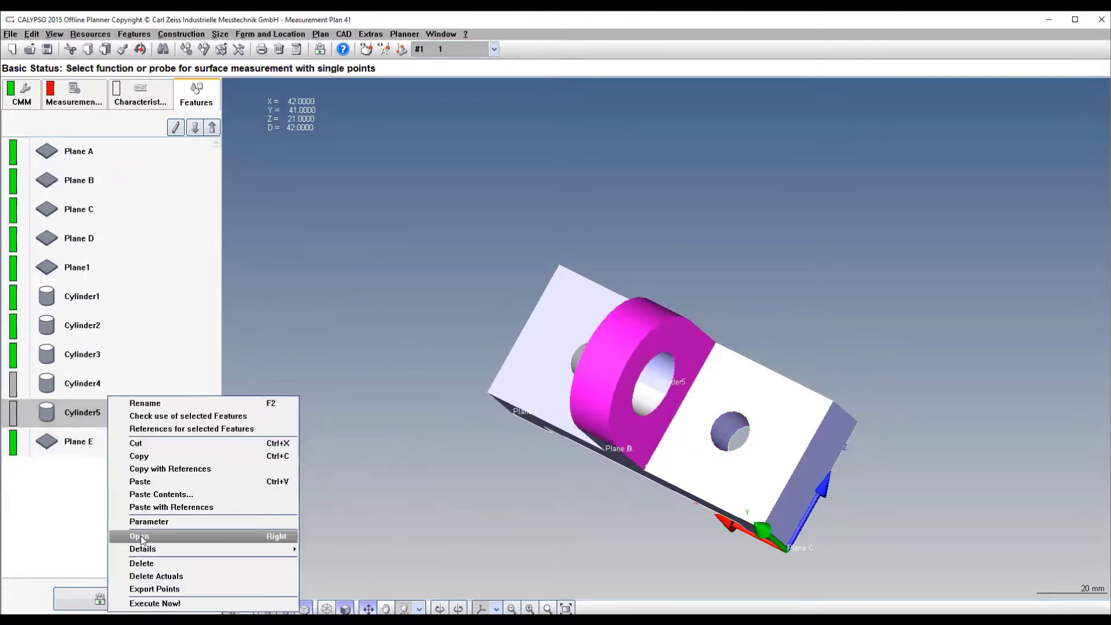
left_click(148, 568)
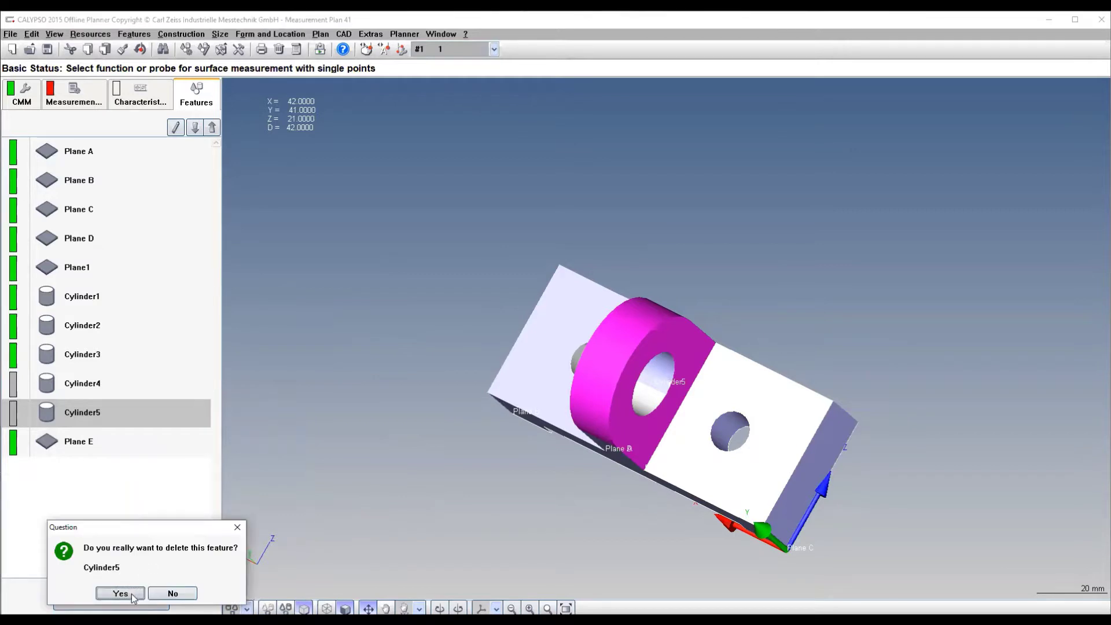
left_click(121, 594)
right_click(101, 382)
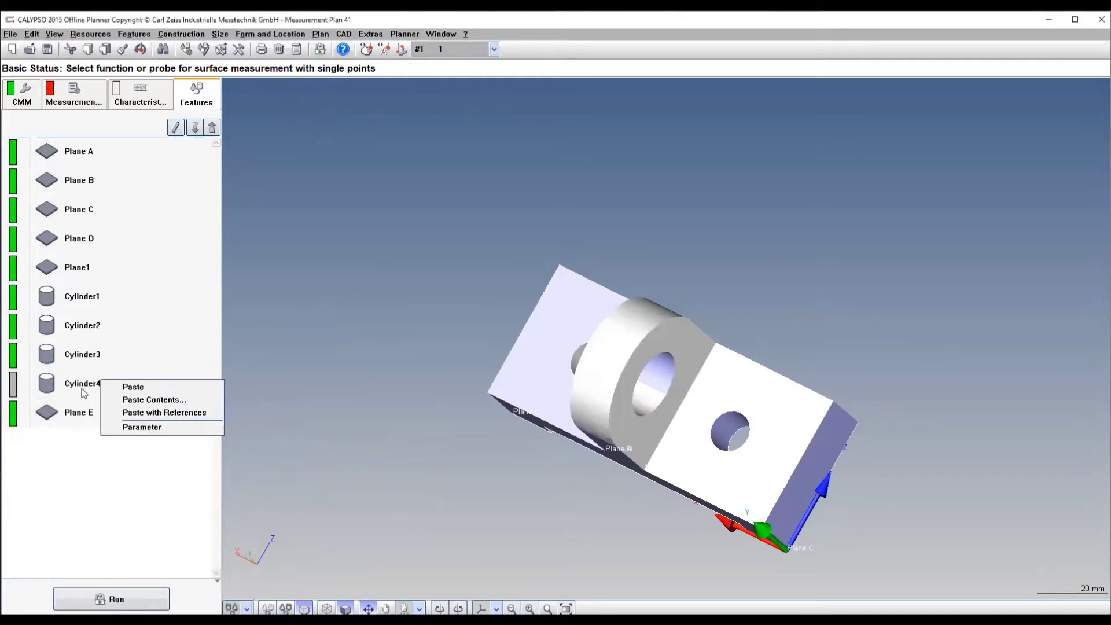
right_click(83, 388)
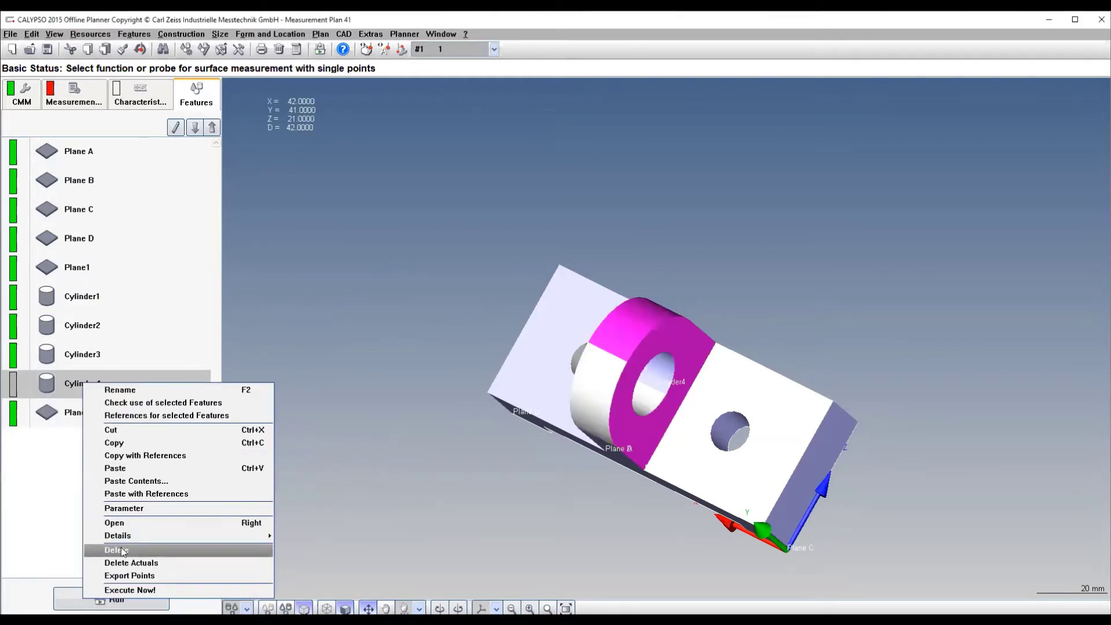
left_click(123, 551)
left_click(95, 568)
Extract a single cylinder from the lug's rounded outer surface, placing the feature after Plane E.
middle_click_drag(501, 447, 570, 433)
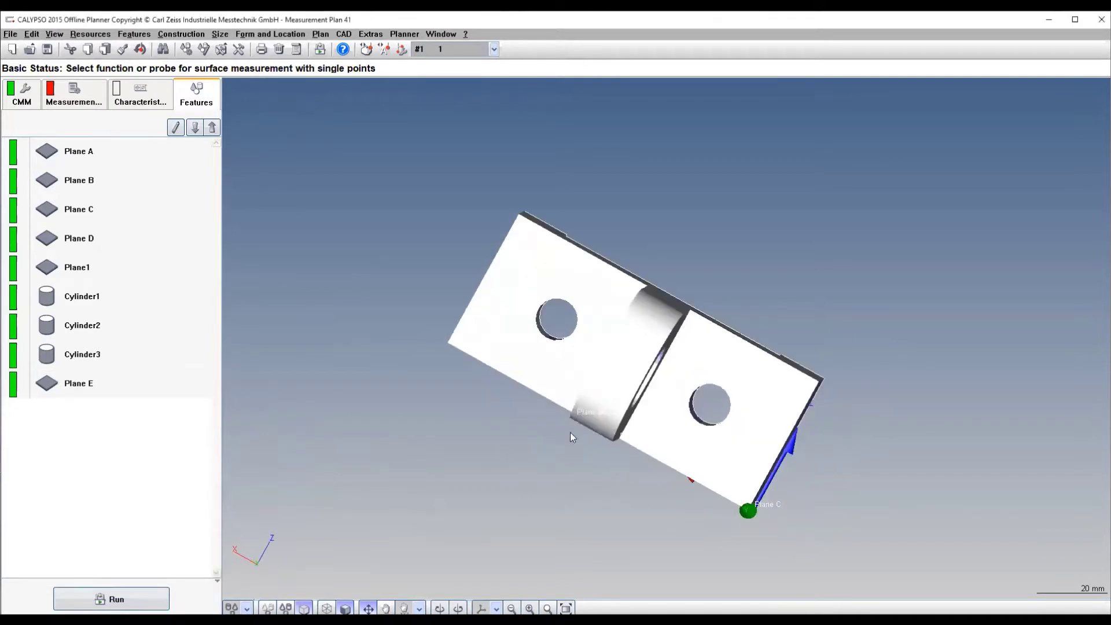
left_click(588, 426)
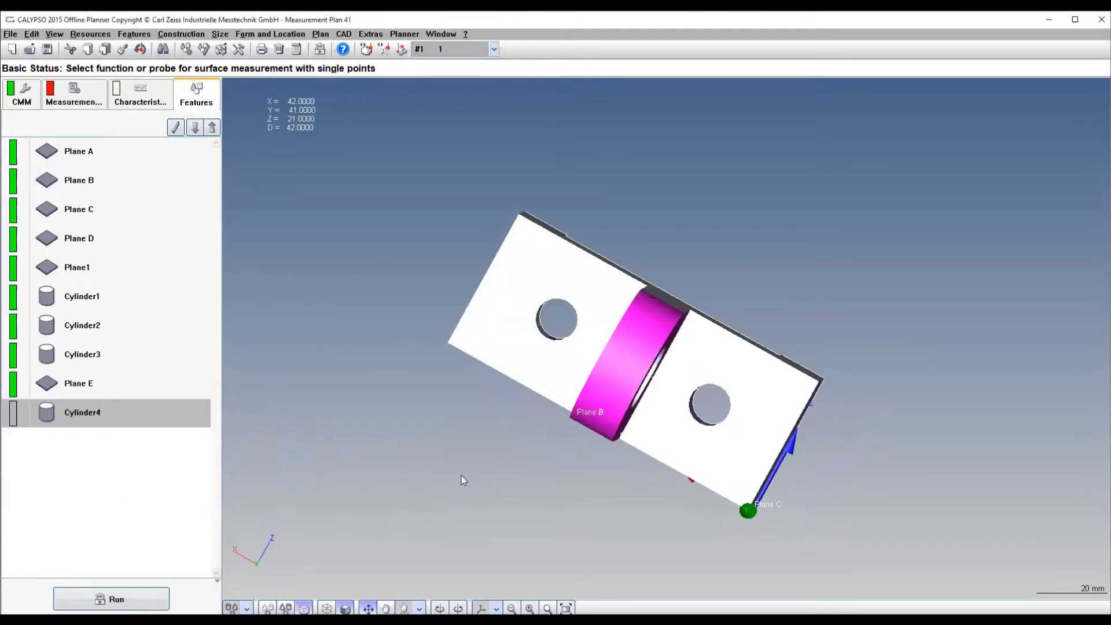
Probe six points across the lug's rounded outer surface for Cylinder4 and accept the feature.
double_click(88, 411)
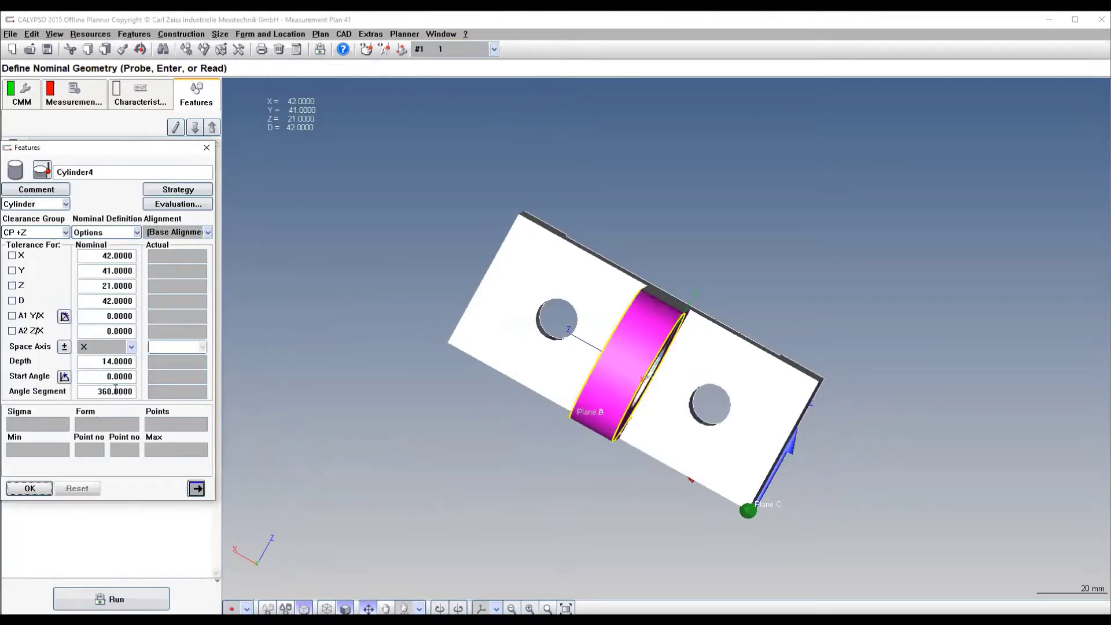
left_click(601, 389)
left_click(620, 365)
left_click(638, 328)
left_click(656, 318)
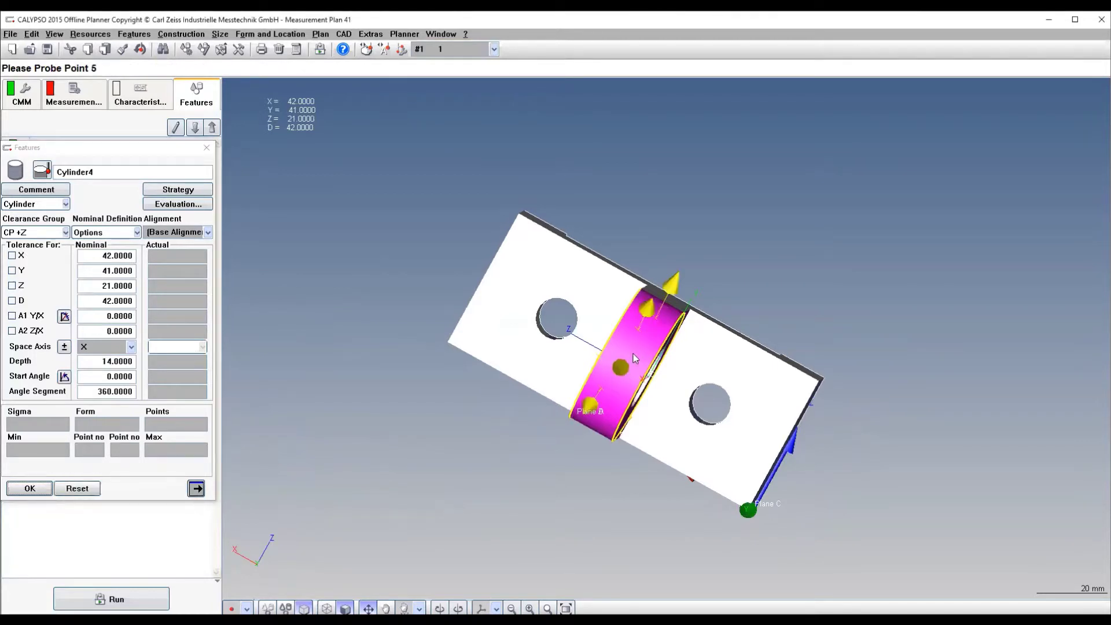
left_click(635, 347)
left_click(598, 382)
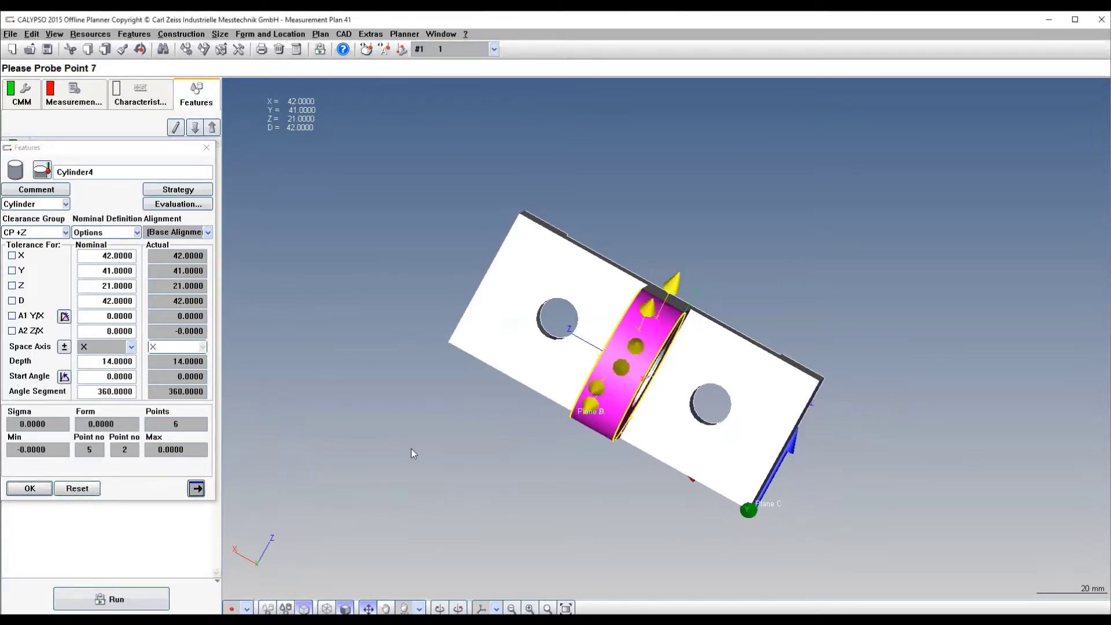
left_click(51, 490)
Extract a plane from the side wall of the base's underside recess farther from the origin, probe four points on it, and accept it.
left_click_drag(427, 462, 473, 399)
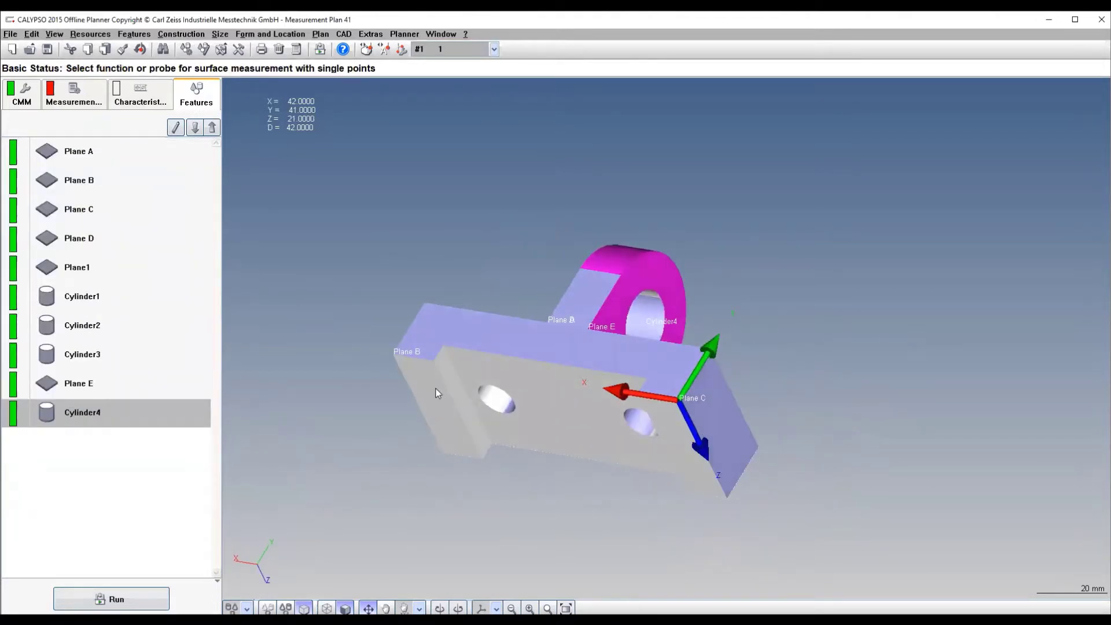
double_click(450, 383)
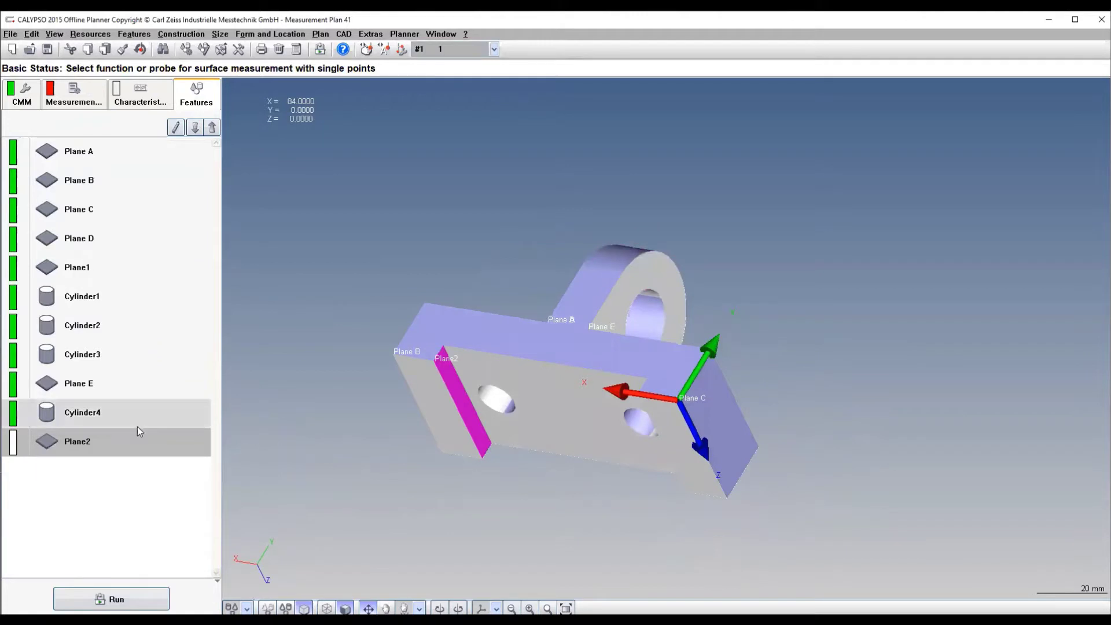
double_click(81, 449)
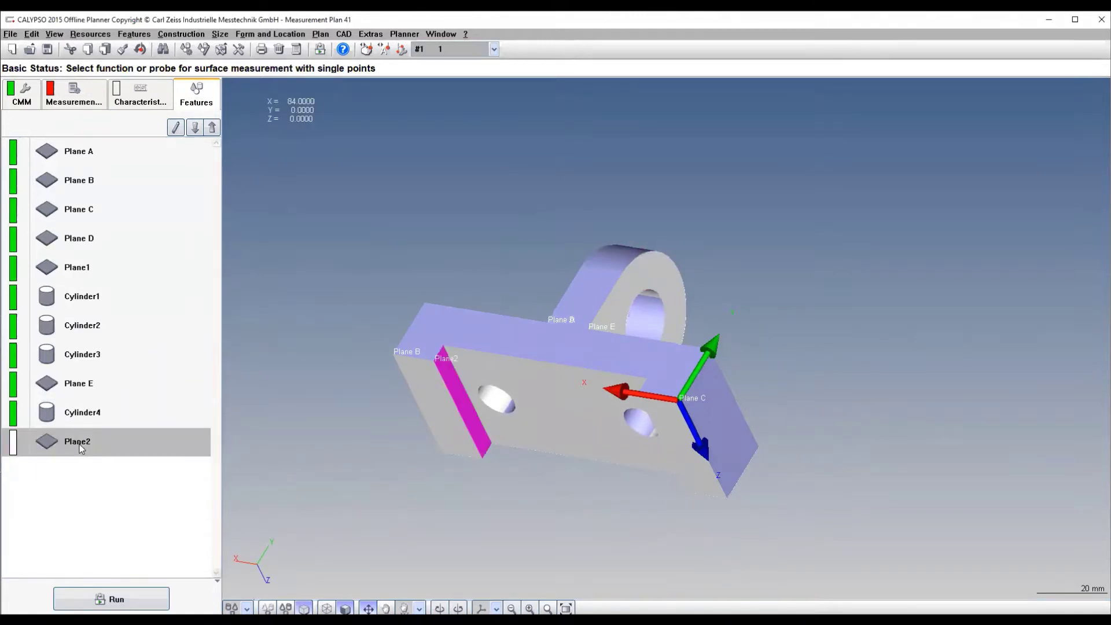
left_click(456, 387)
left_click(466, 414)
left_click(475, 430)
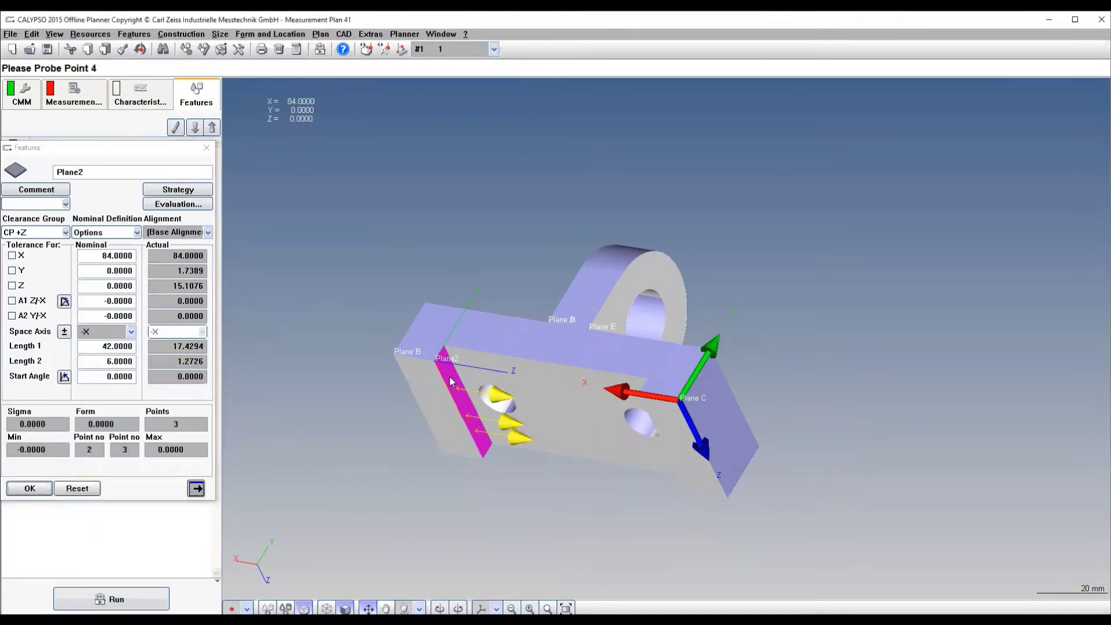
left_click(451, 379)
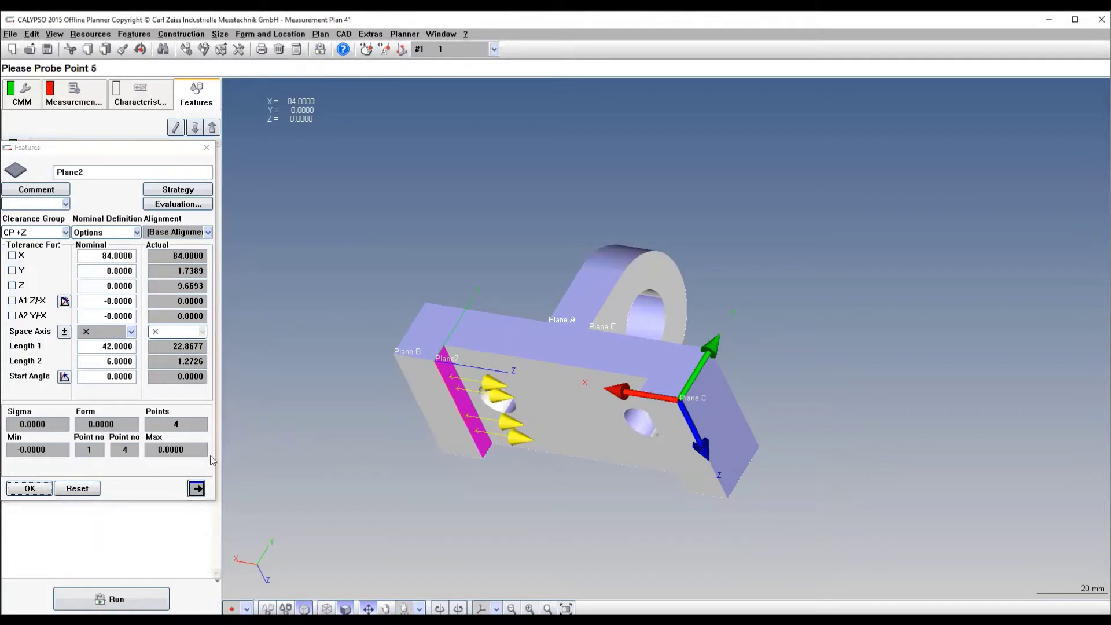
left_click(29, 489)
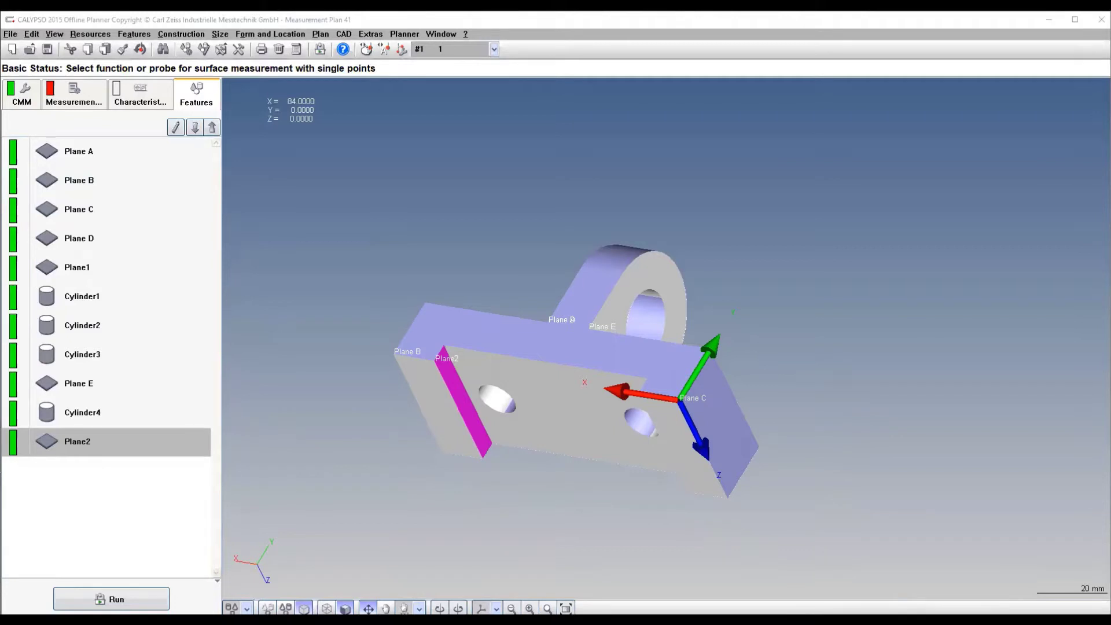
left_click_drag(522, 287, 523, 380)
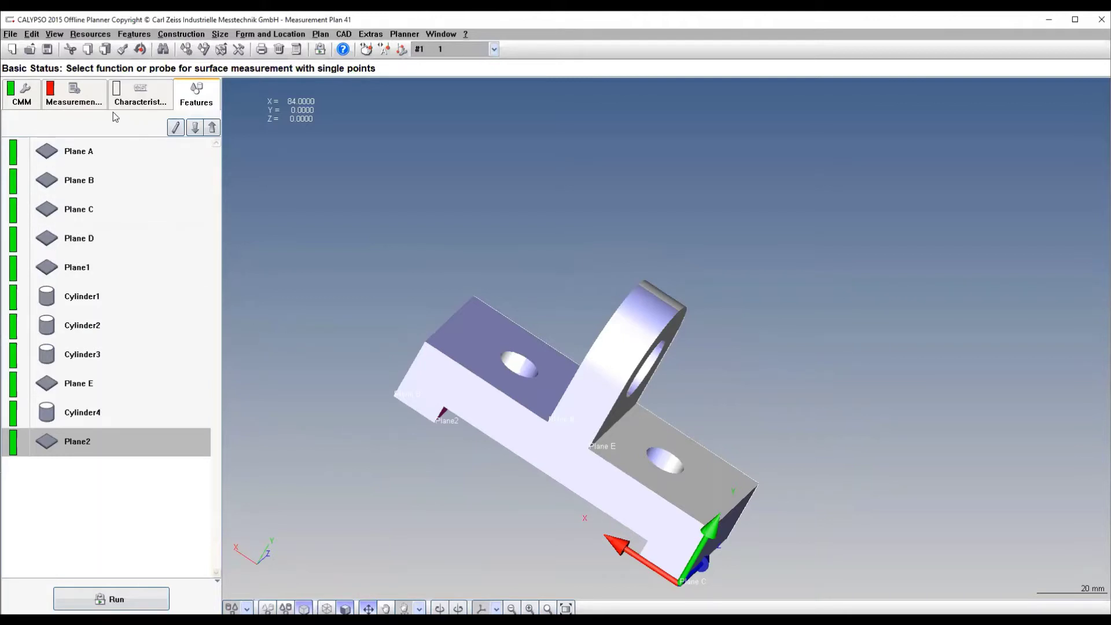
left_click(94, 102)
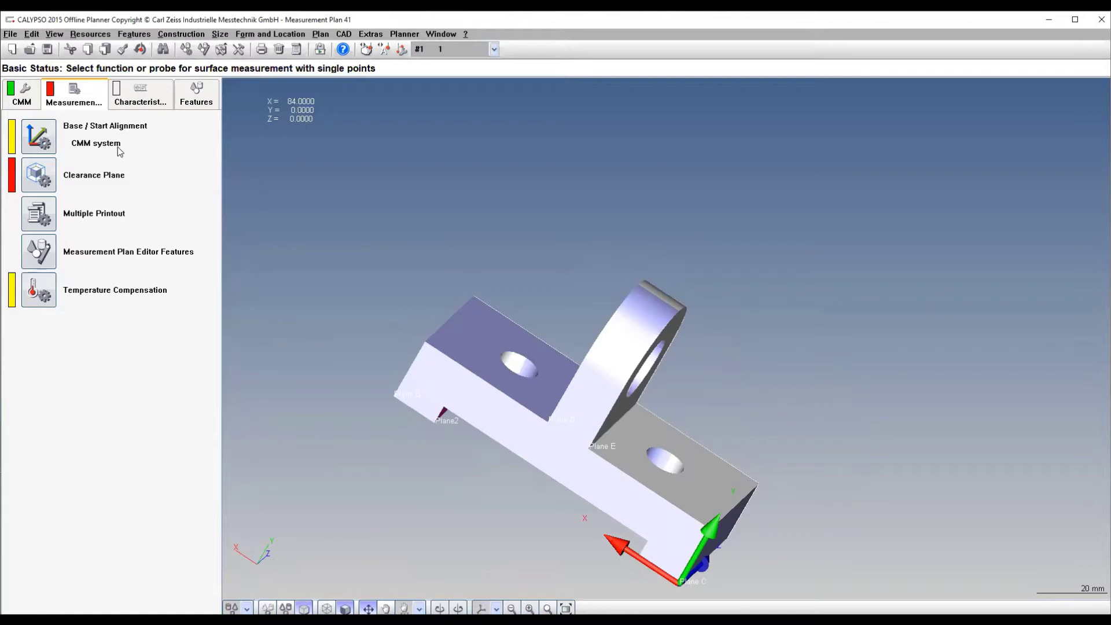
left_click(52, 142)
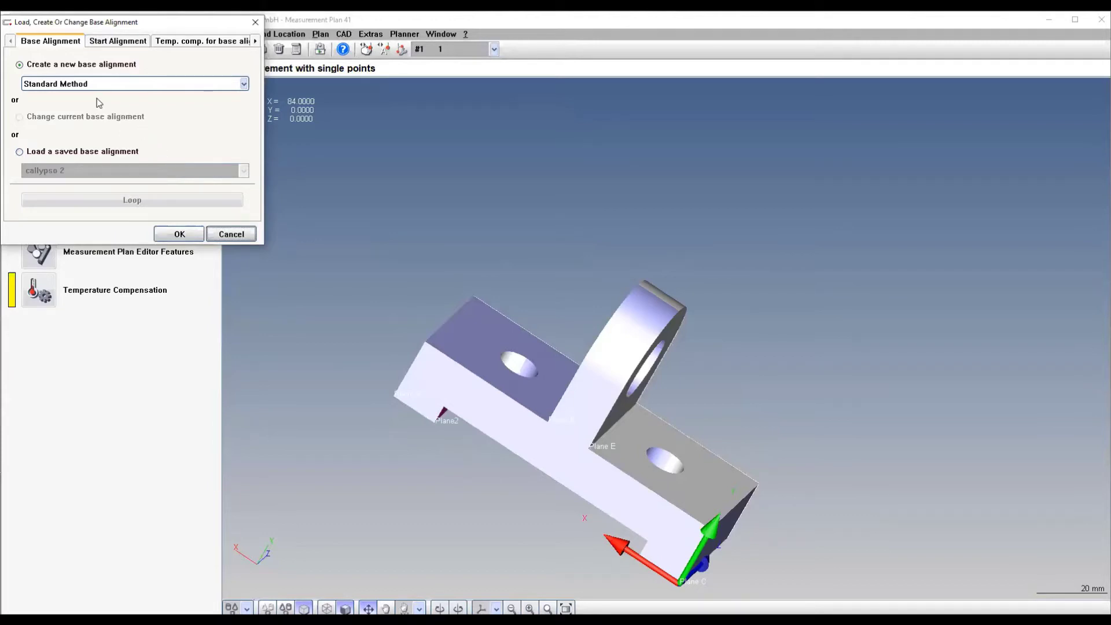
left_click(255, 24)
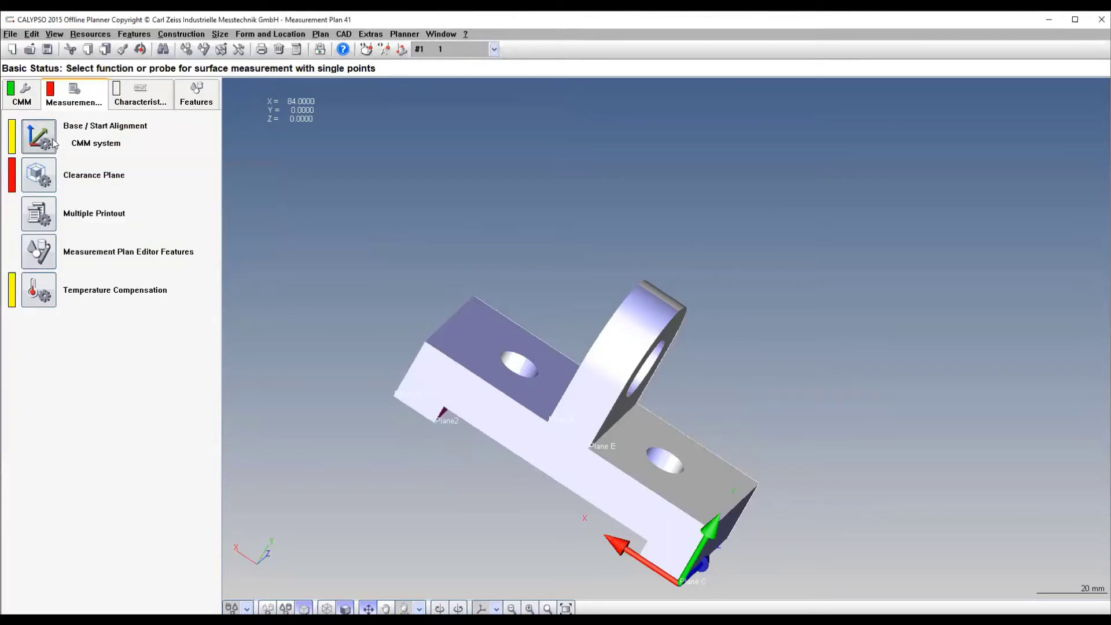
left_click(54, 143)
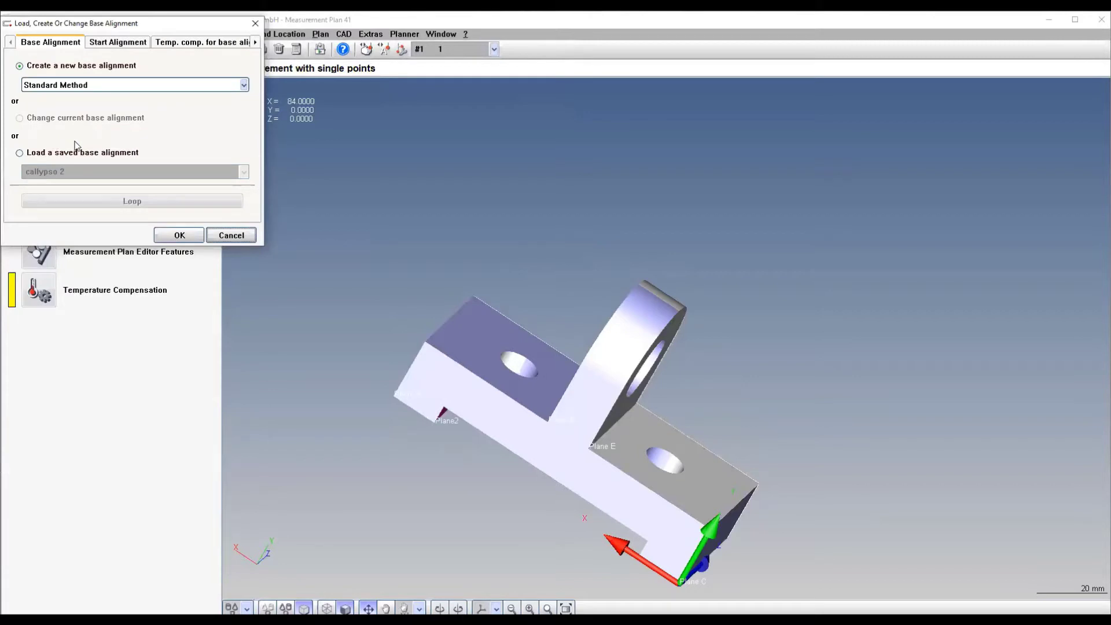
left_click(255, 24)
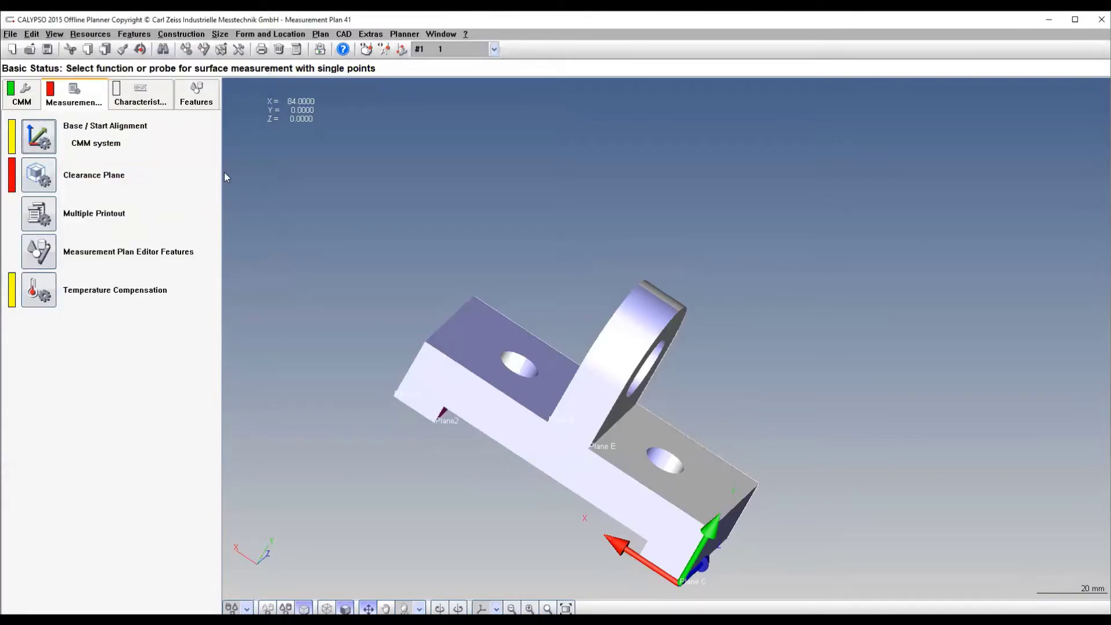
Construct an intersection feature from Plane A, Plane B and Plane C, and accept it.
left_click(194, 36)
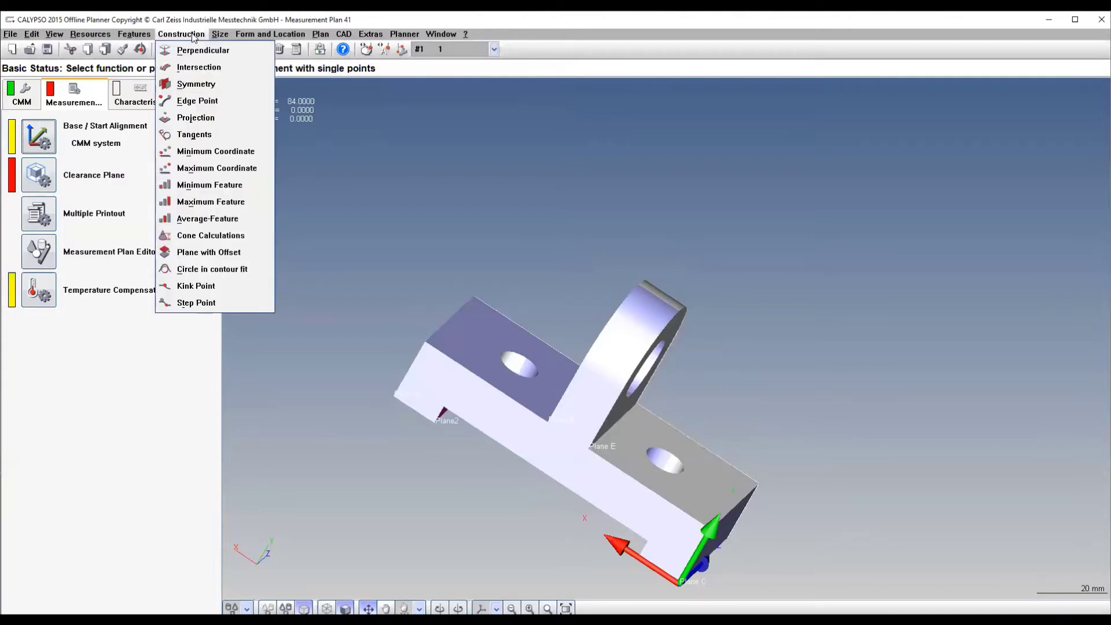
left_click(199, 67)
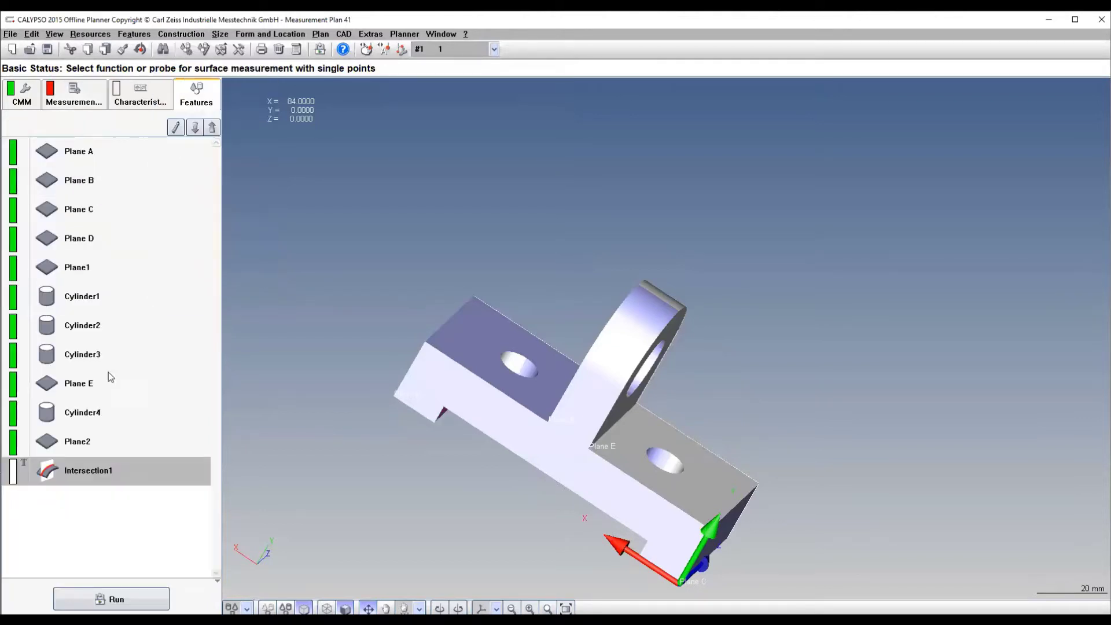
double_click(99, 473)
left_click(18, 211)
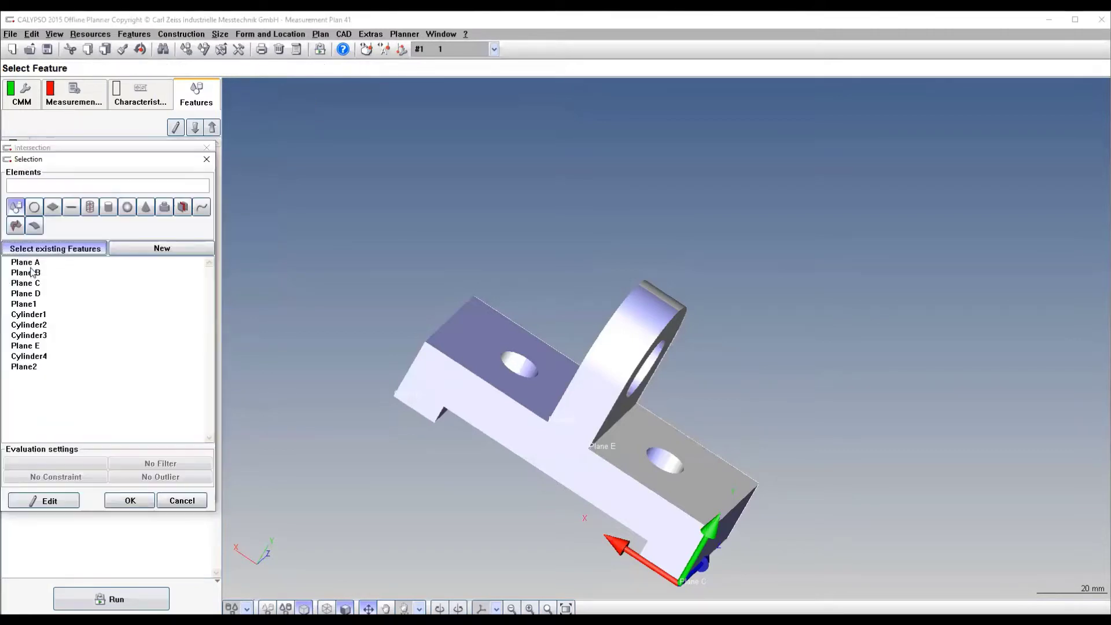
left_click(29, 264)
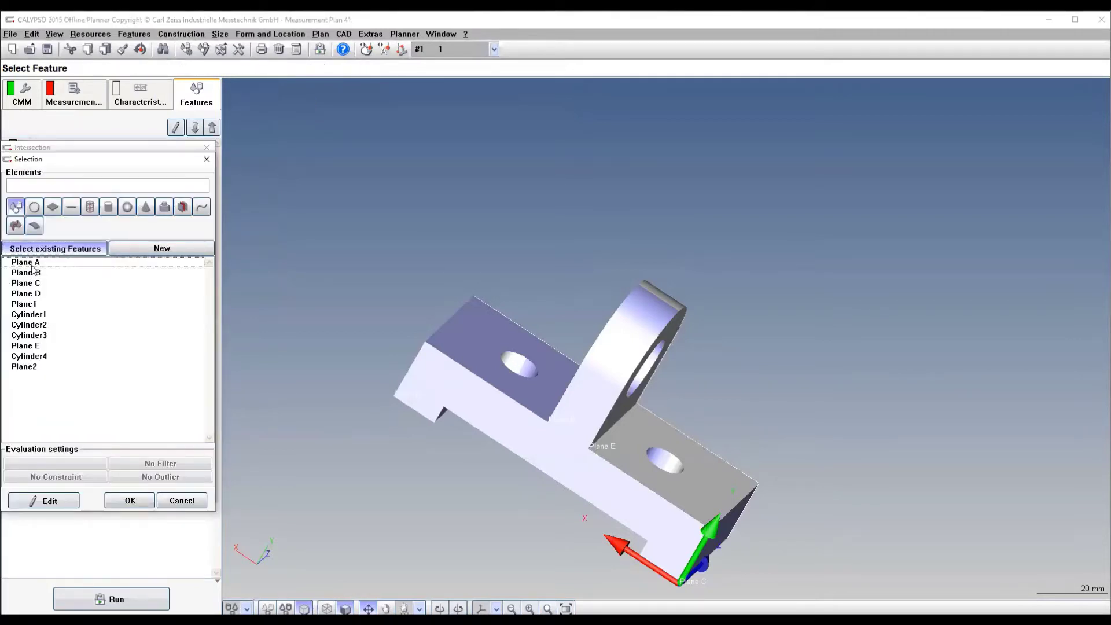
left_click(131, 502)
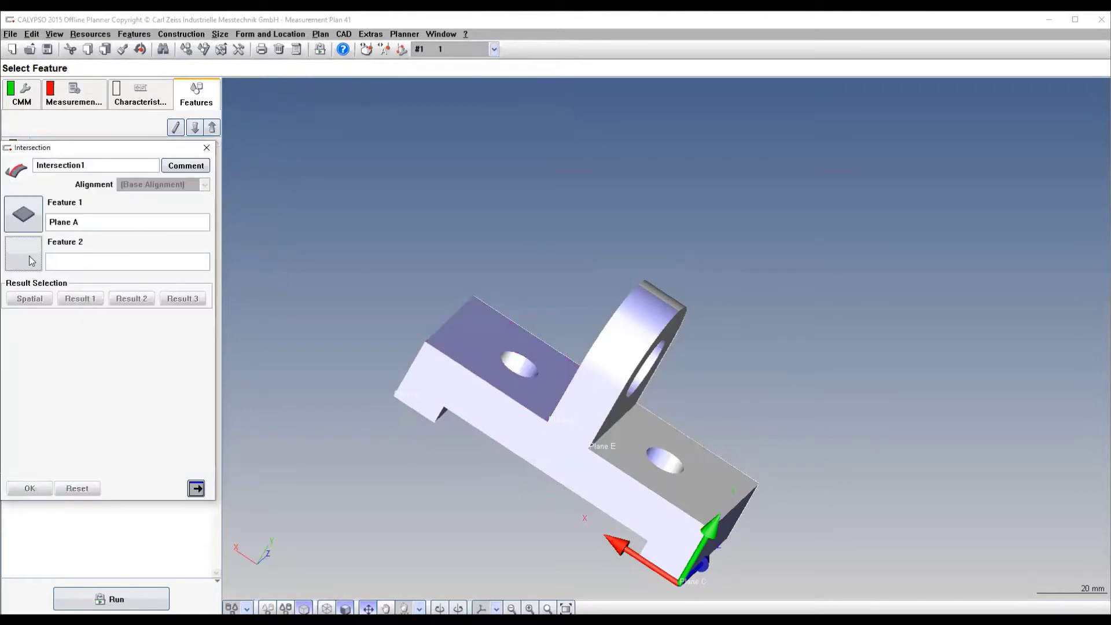
left_click(135, 495)
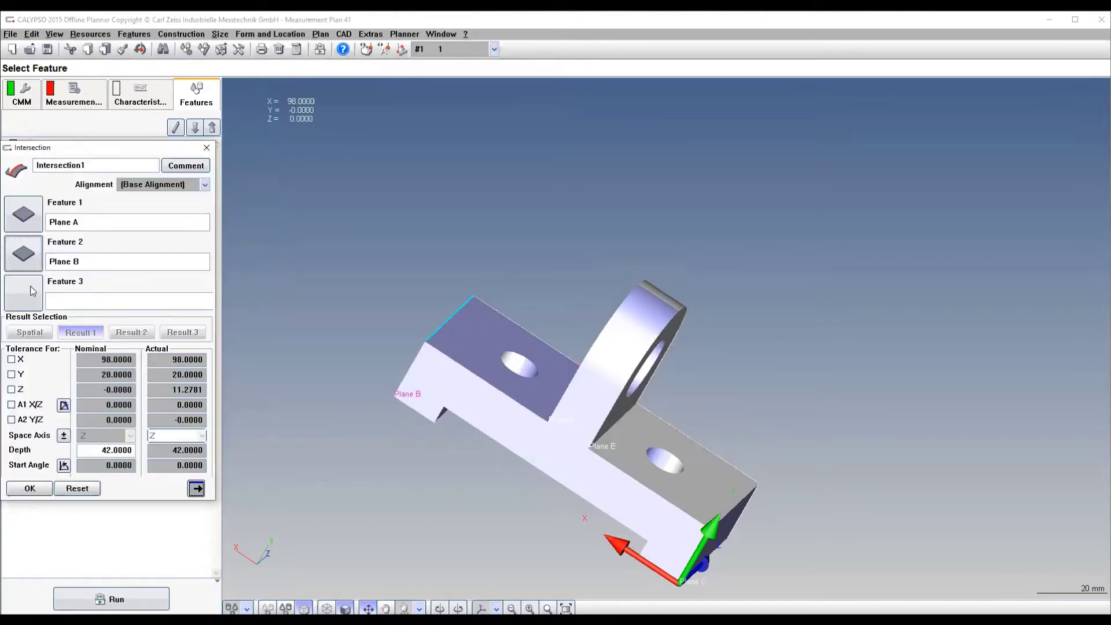
left_click(38, 266)
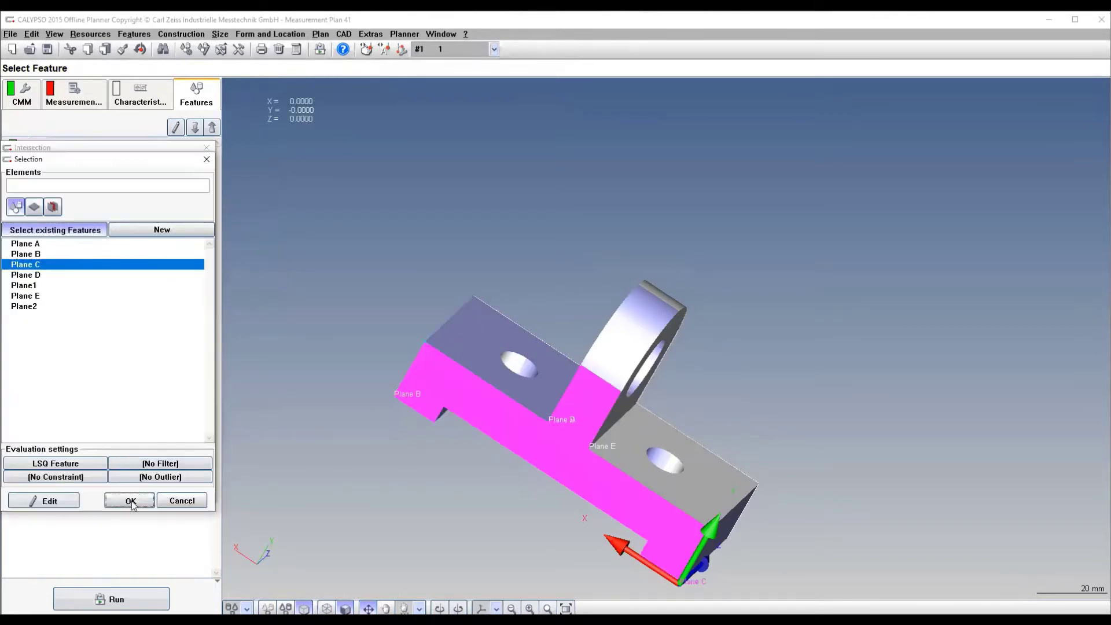
left_click(131, 501)
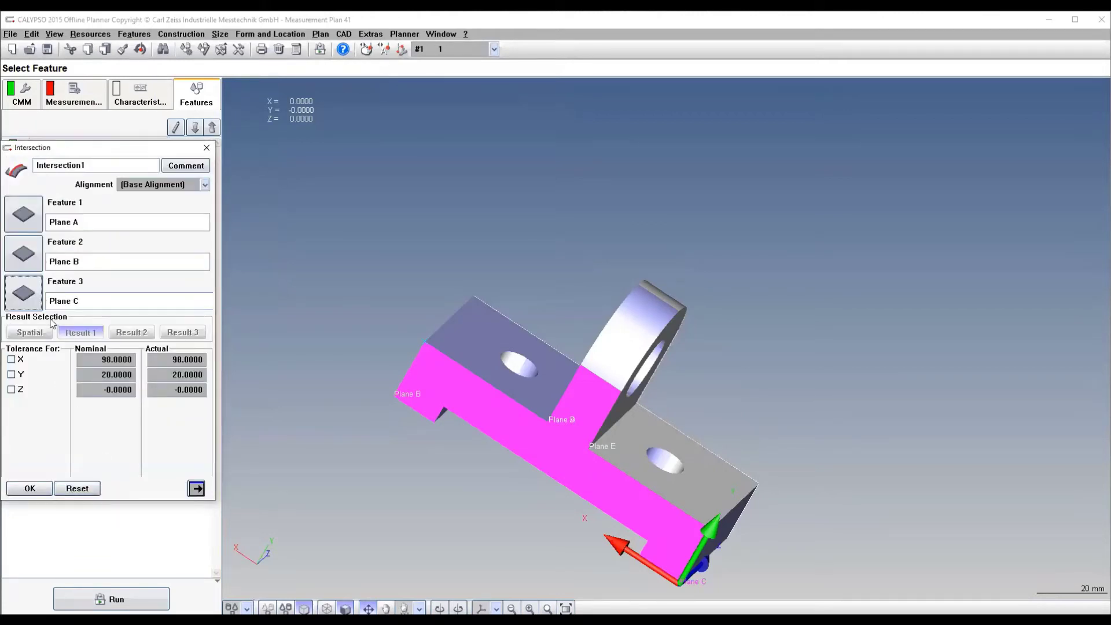
left_click(29, 489)
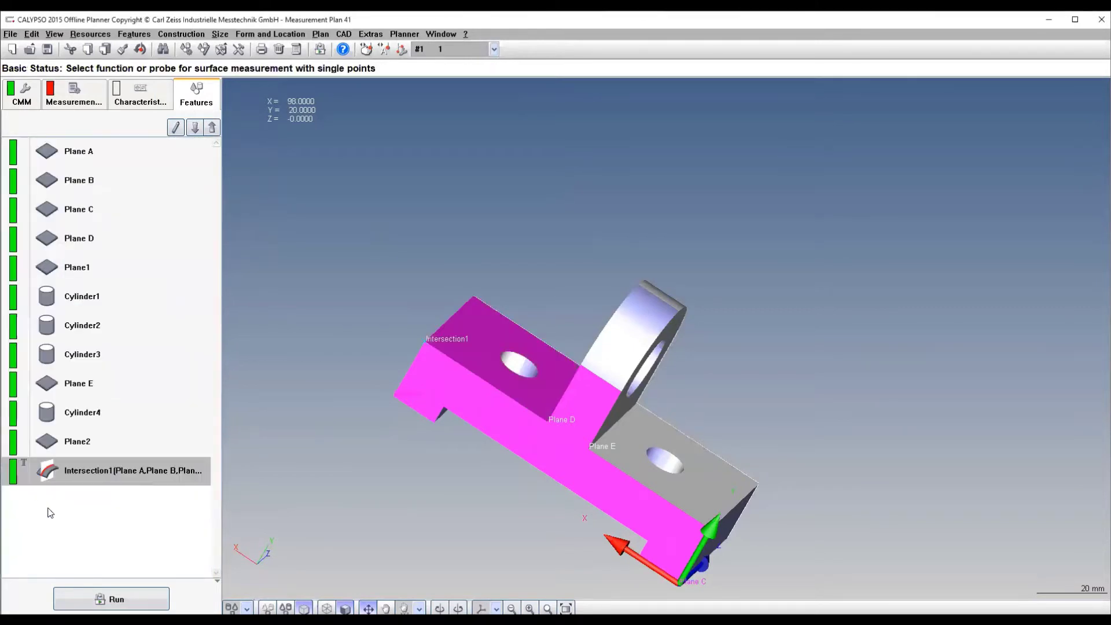
Create a new base alignment with the Standard Method, using Plane A for spatial rotation and Plane B for planar rotation.
left_click(93, 104)
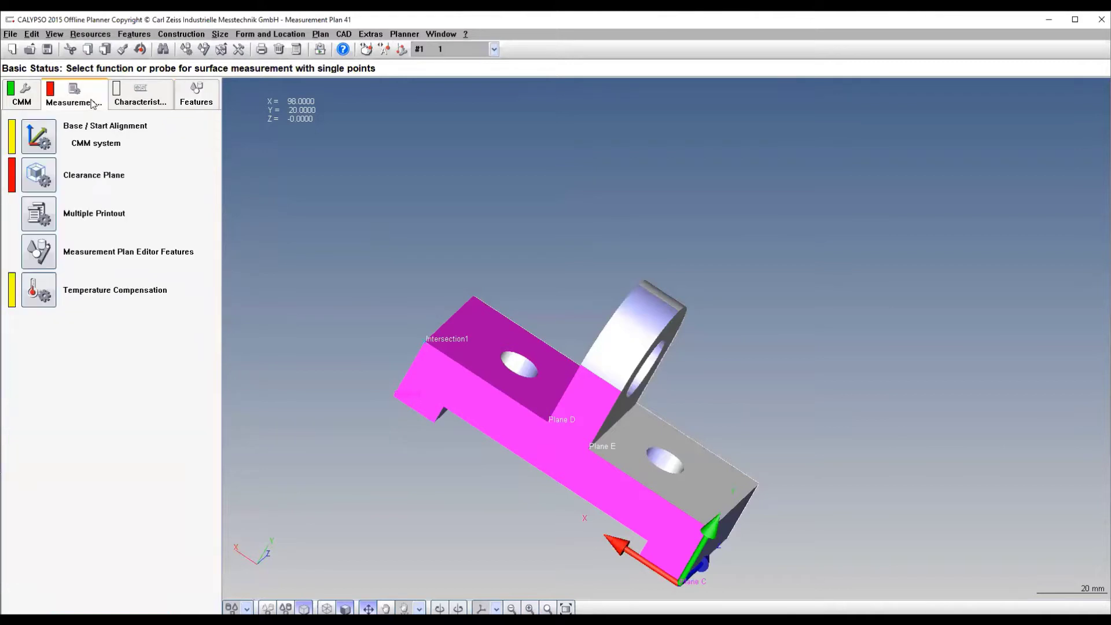
left_click(48, 143)
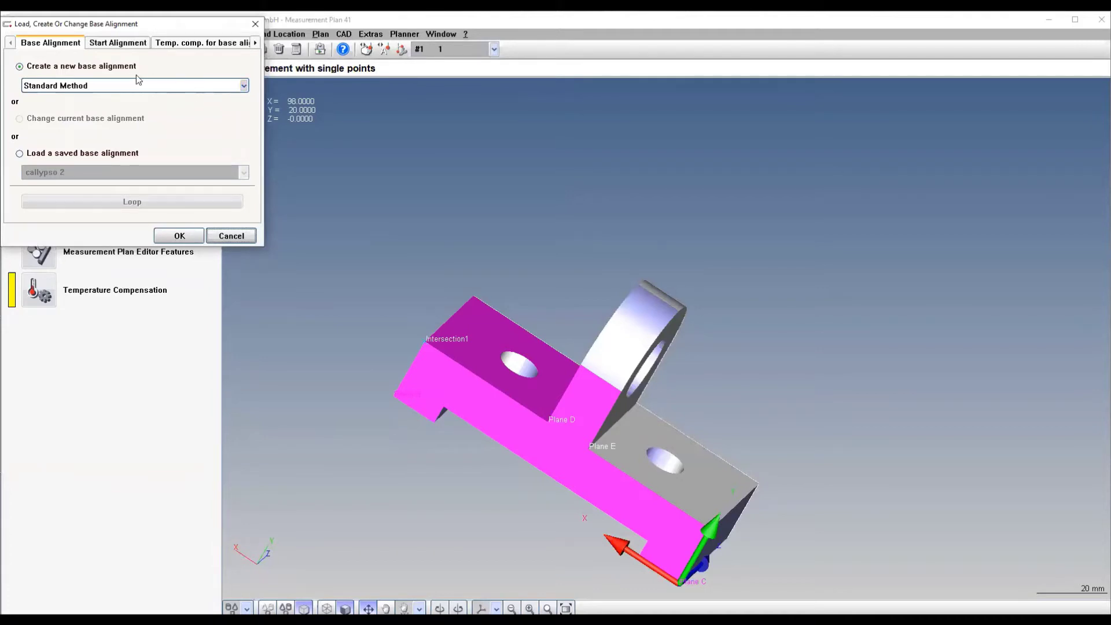
left_click(176, 242)
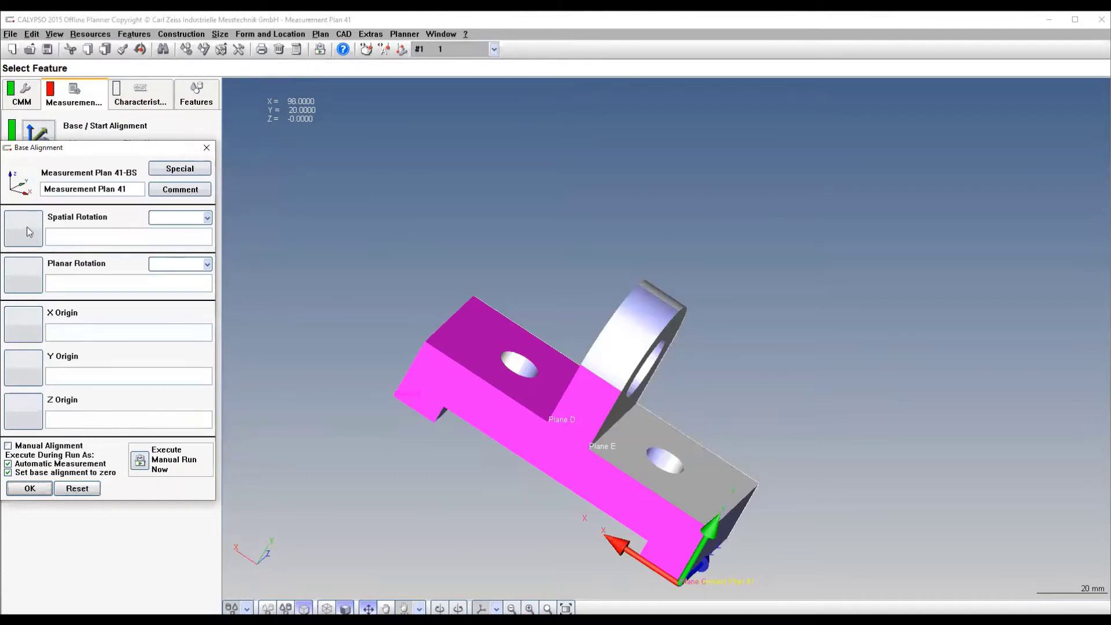
left_click(26, 227)
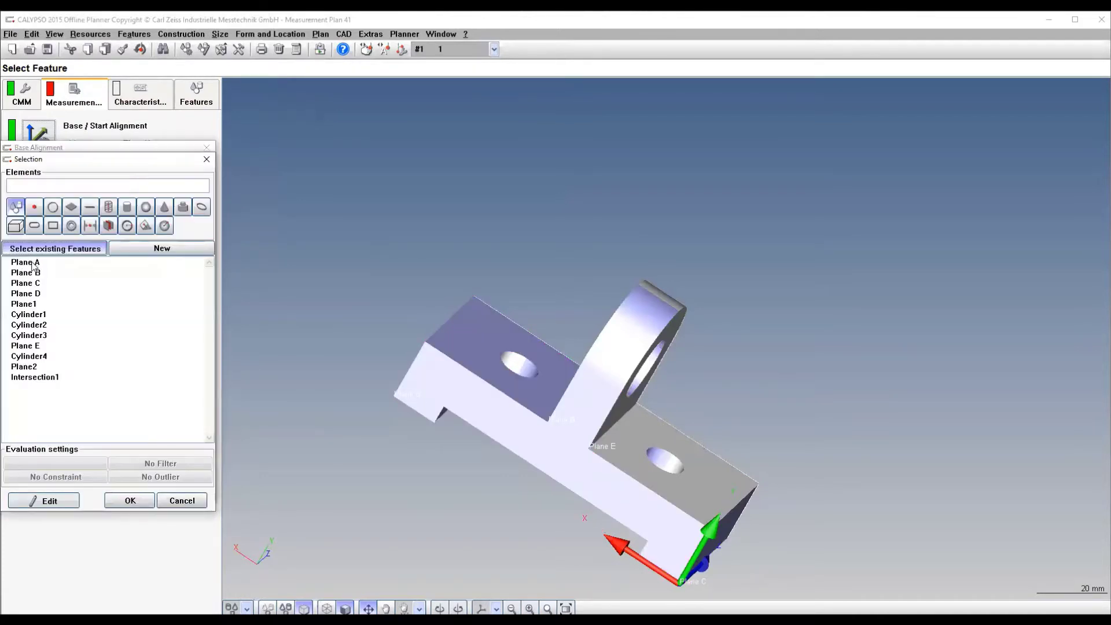
left_click(33, 263)
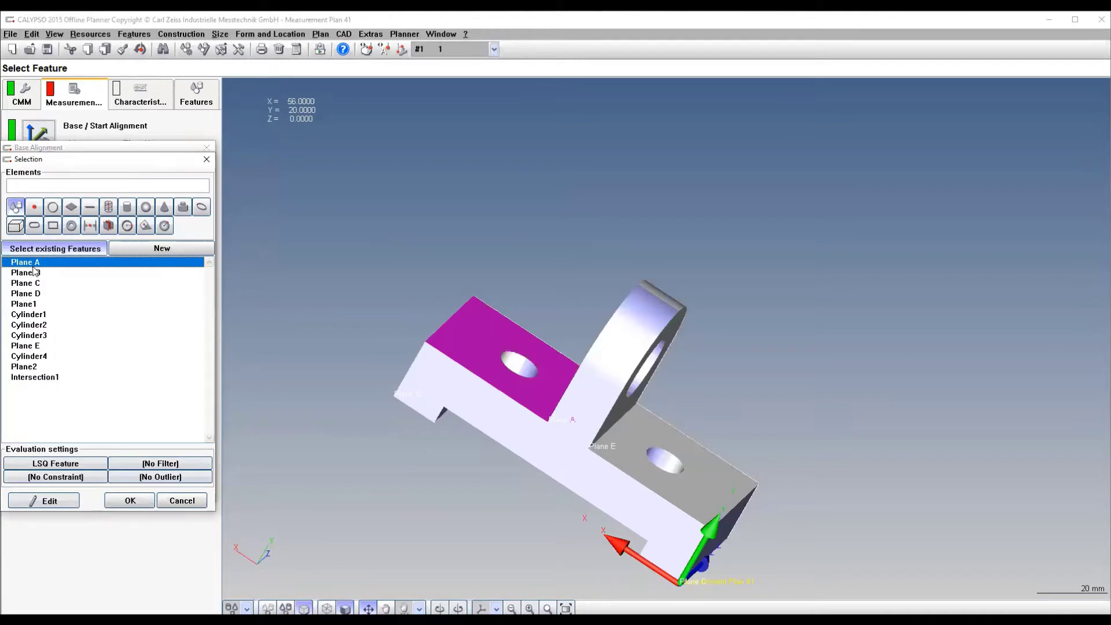
left_click(131, 501)
left_click(33, 285)
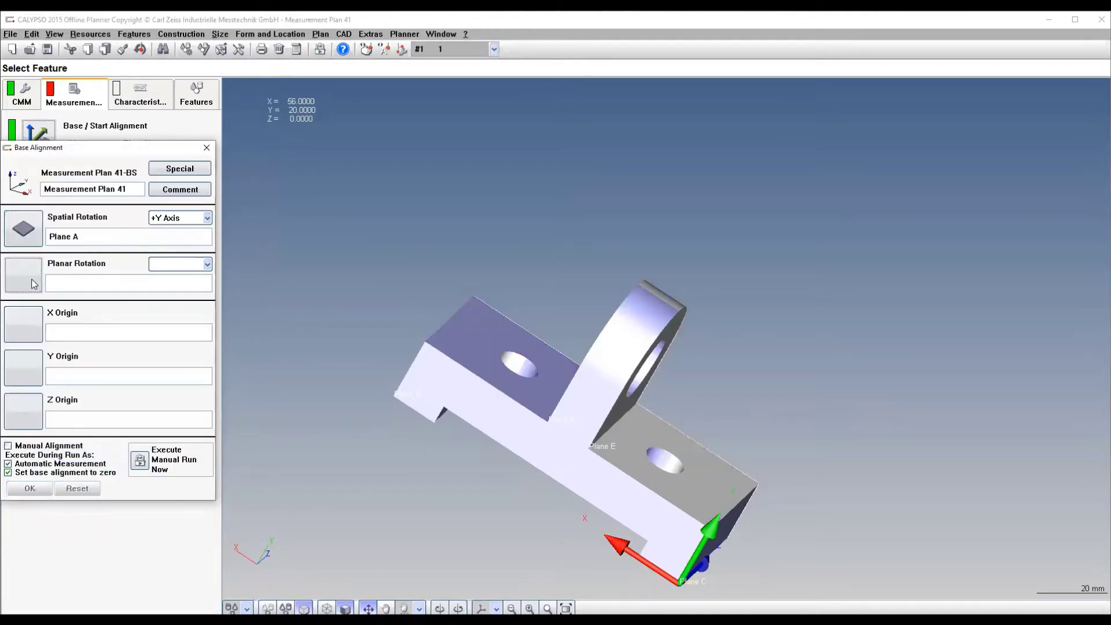
left_click(25, 272)
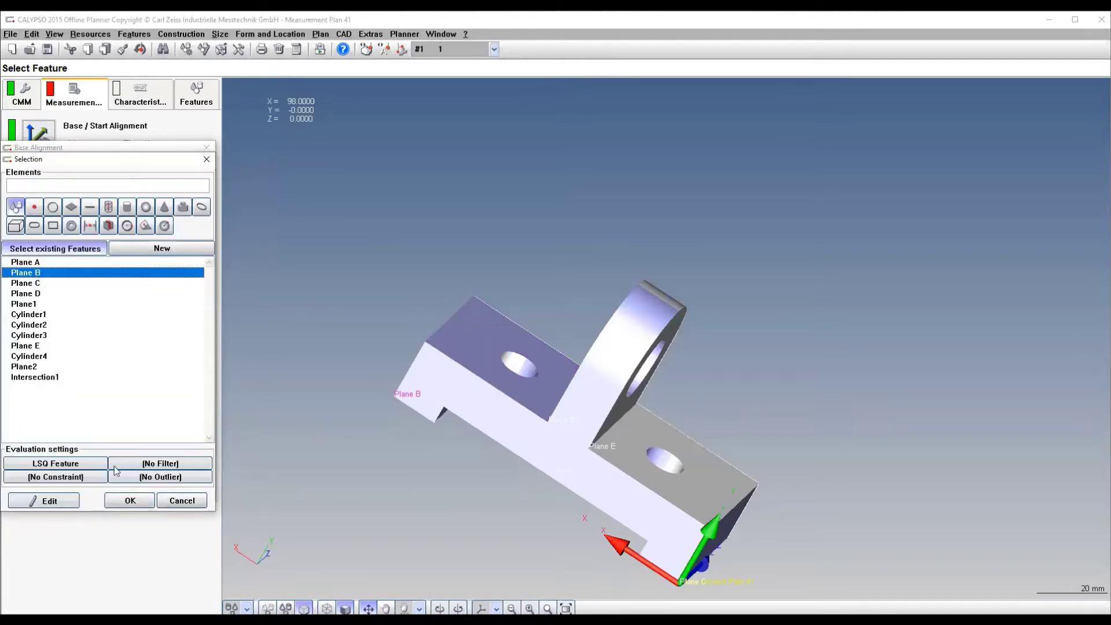
left_click(131, 501)
Set the intersection of Planes A, B and C as the X, Y and Z origin of the base alignment, and accept the alignment.
left_click(26, 325)
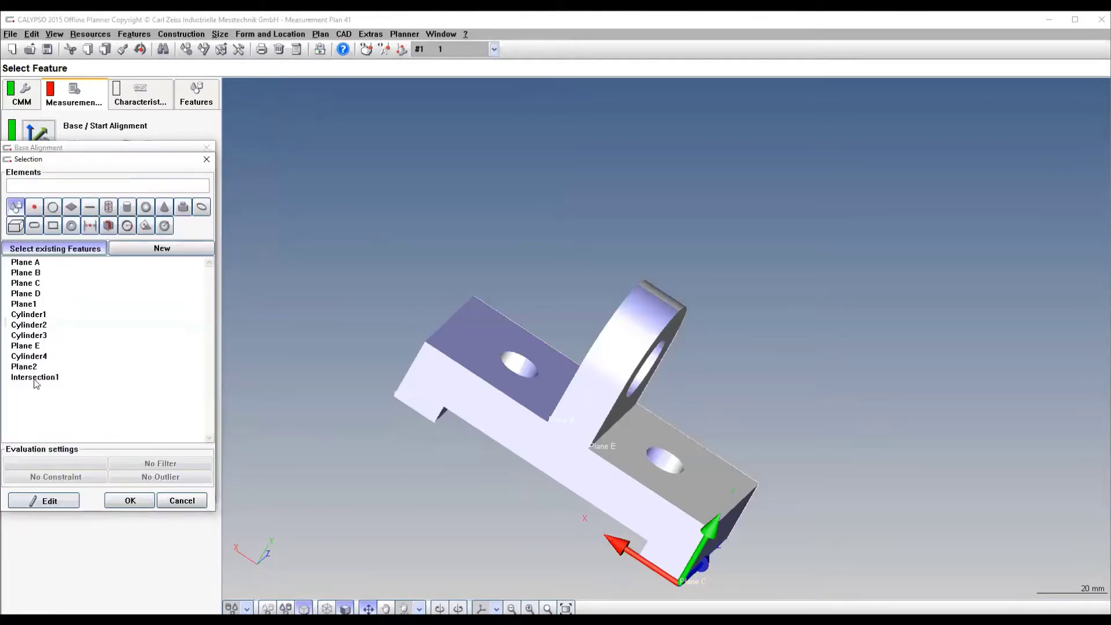
left_click(35, 377)
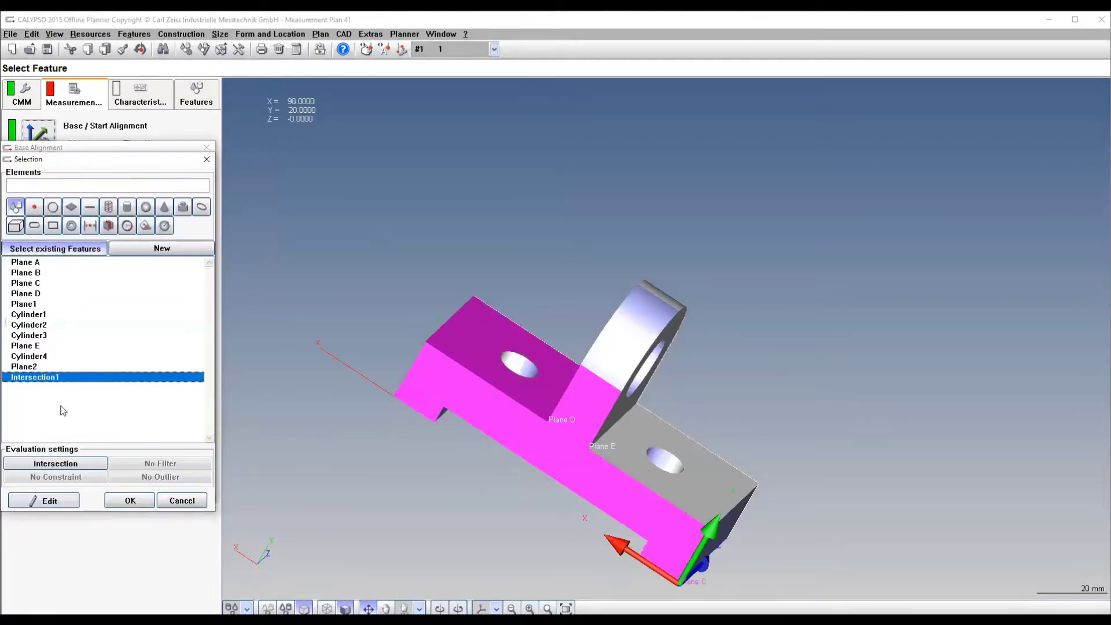
left_click(131, 501)
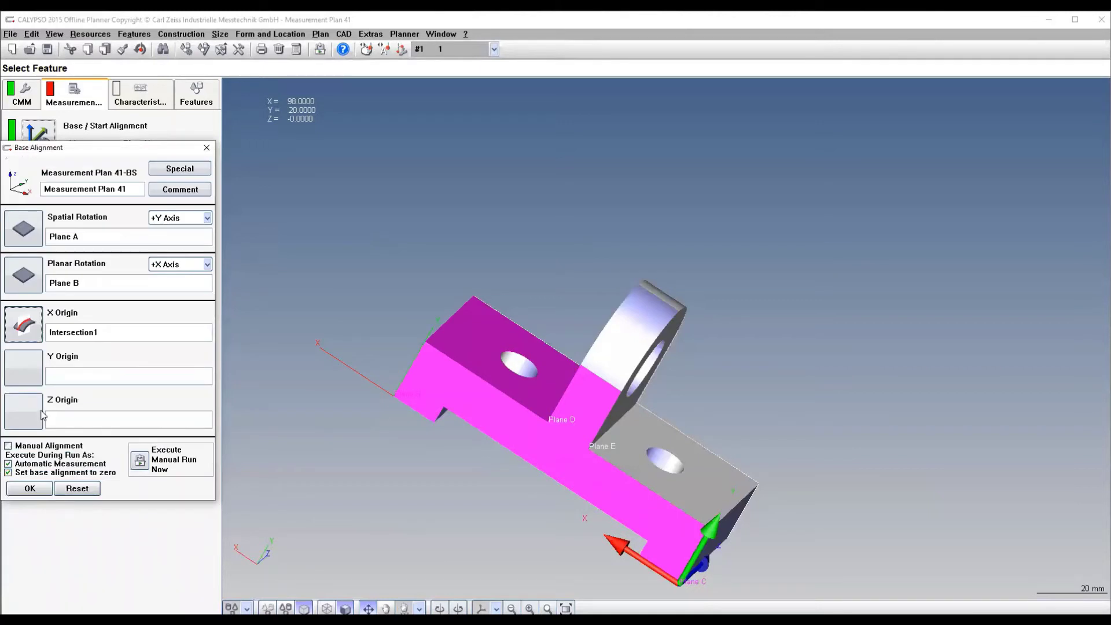
left_click(27, 370)
left_click(29, 377)
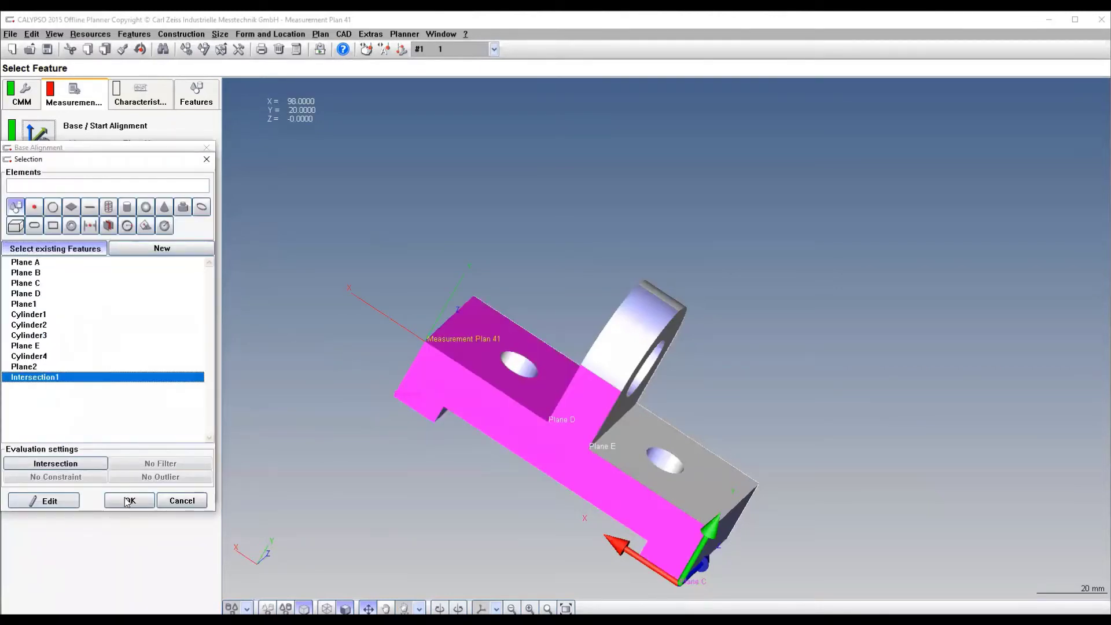
left_click(125, 499)
left_click(36, 417)
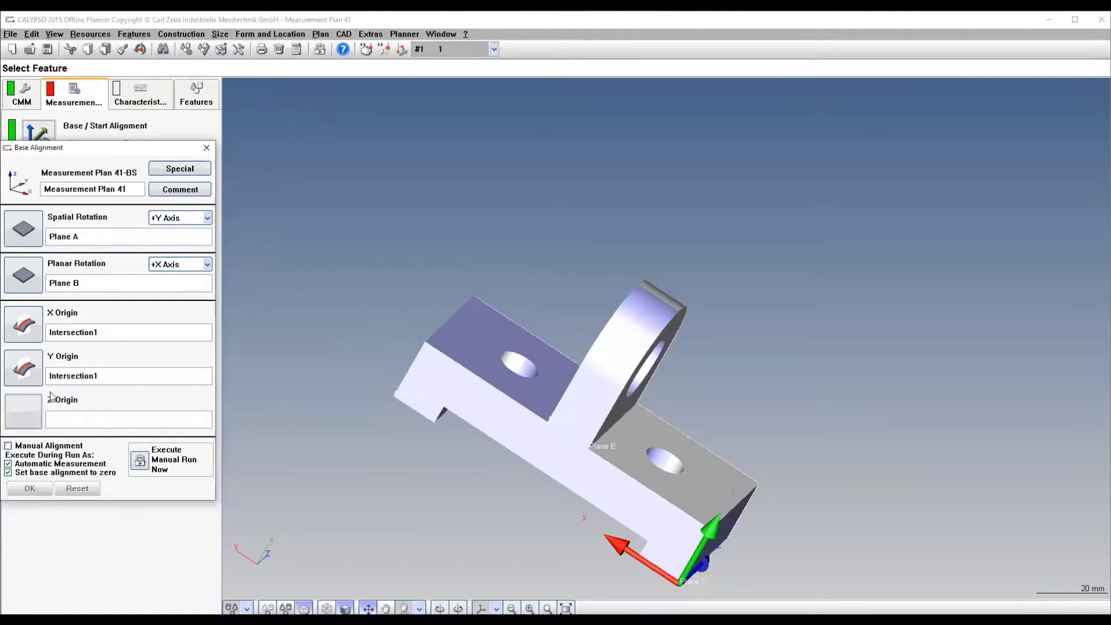
left_click(49, 378)
left_click(127, 501)
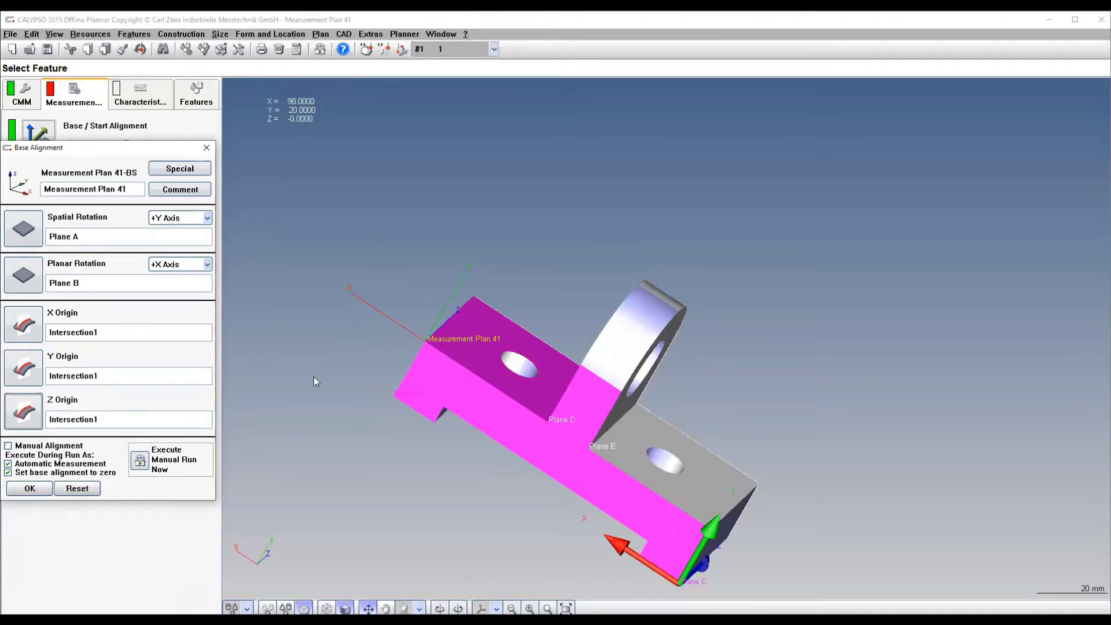
left_click(30, 489)
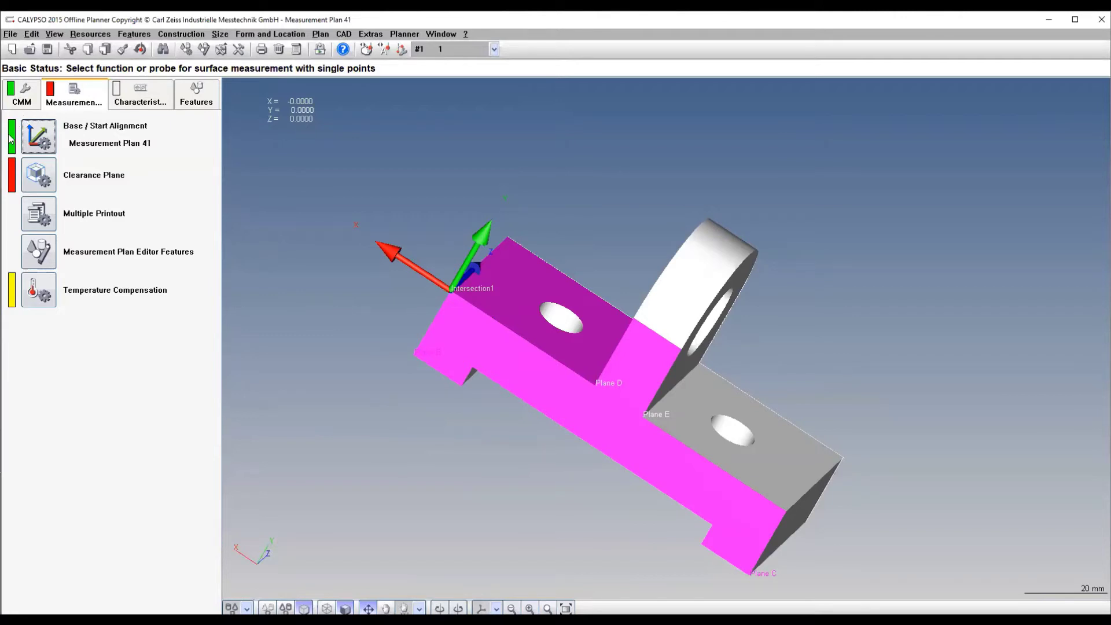
Generate the clearance planes from the CAD model with an edge distance of 10 mm.
left_click(39, 184)
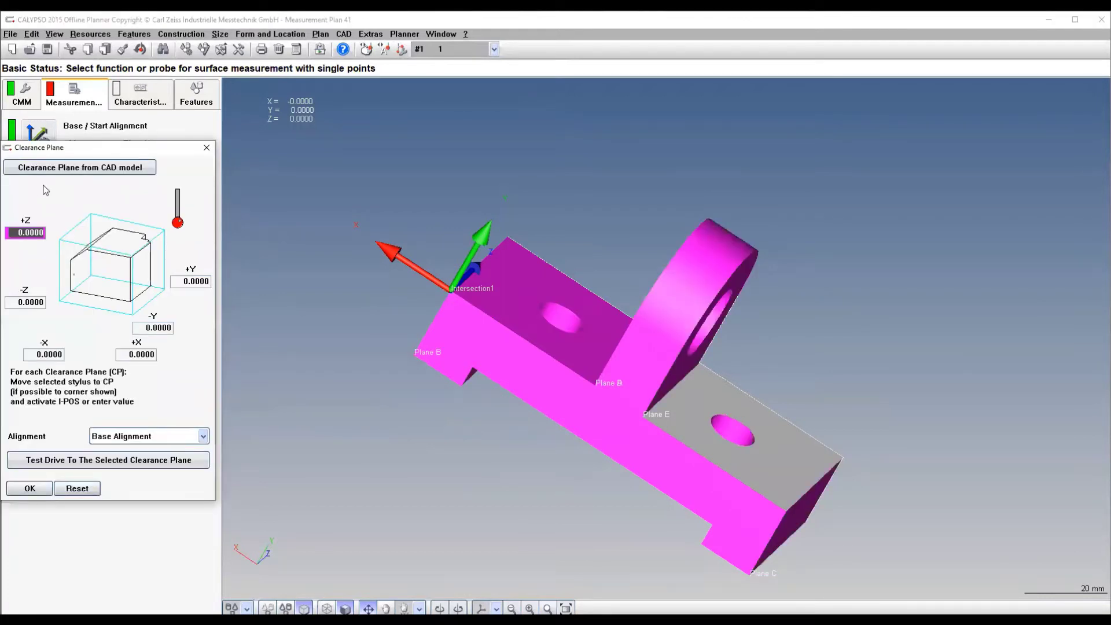
left_click(76, 174)
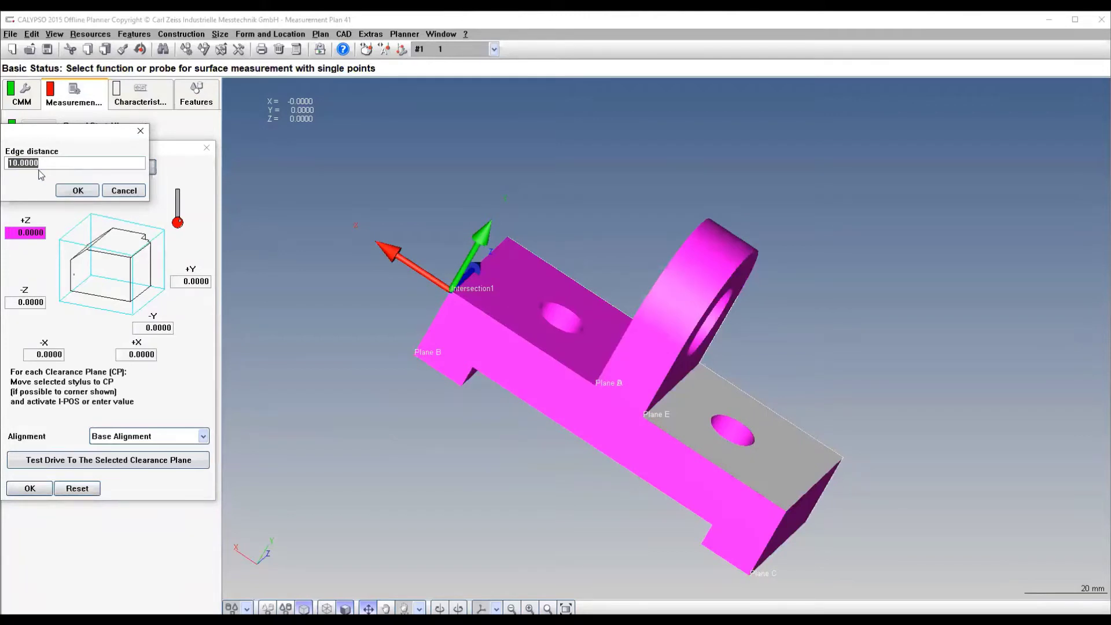
left_click(64, 191)
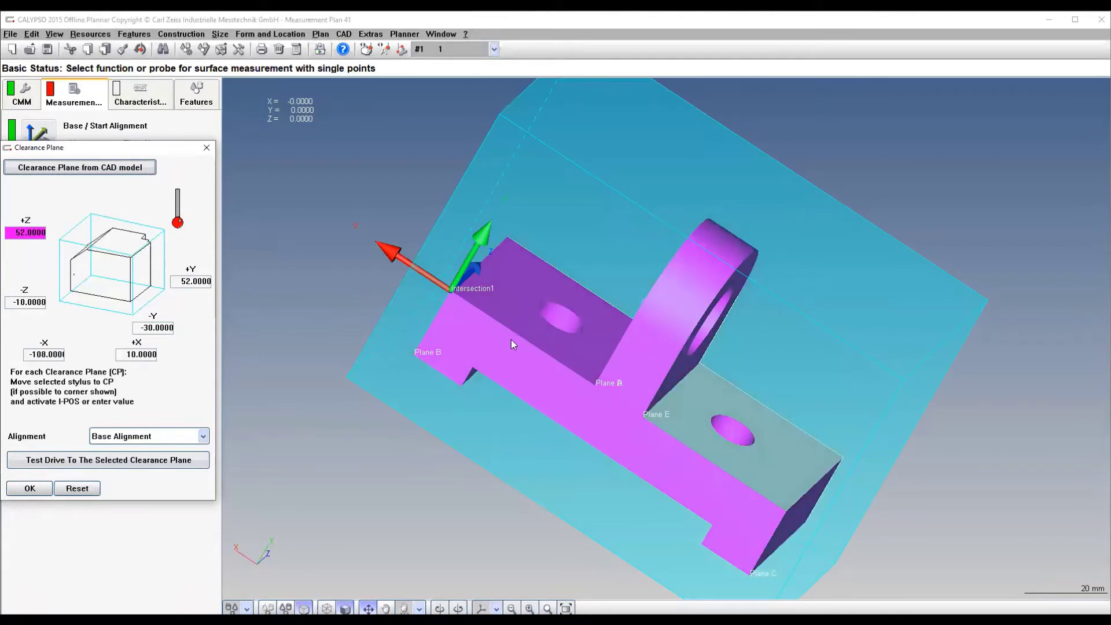
Examine the clearance box around the part from several angles, comparing its sides with the base alignment axes.
mouse_move(513, 344)
left_mouse_down()
mouse_move(530, 306)
mouse_move(504, 299)
mouse_move(494, 342)
mouse_move(509, 355)
mouse_move(525, 339)
left_mouse_up()
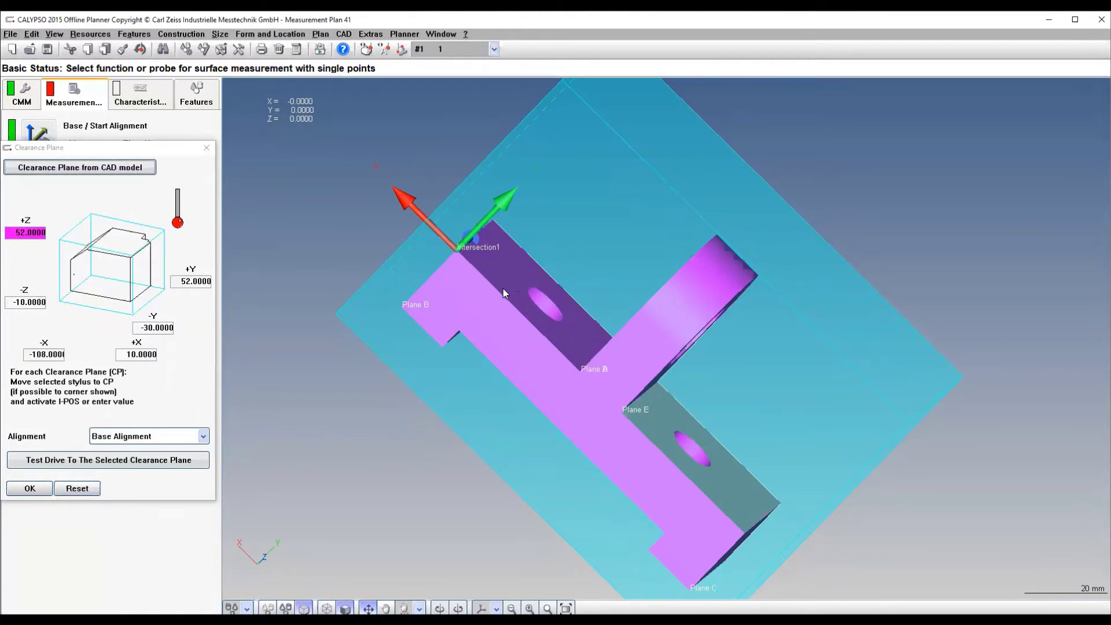
left_click_drag(516, 276, 492, 283)
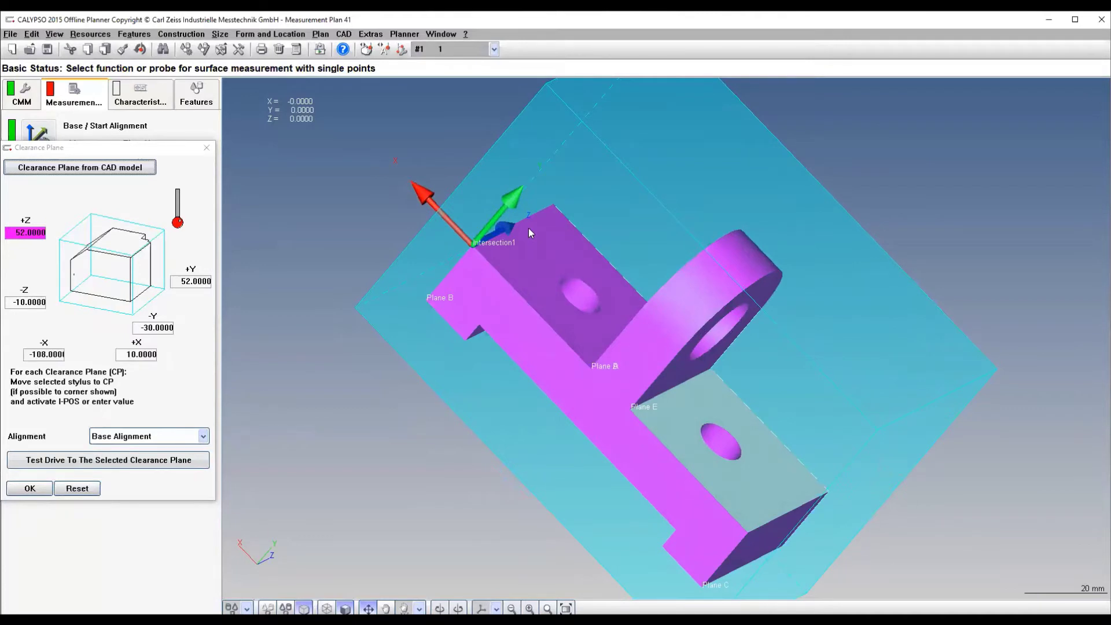
left_click_drag(529, 228, 543, 278)
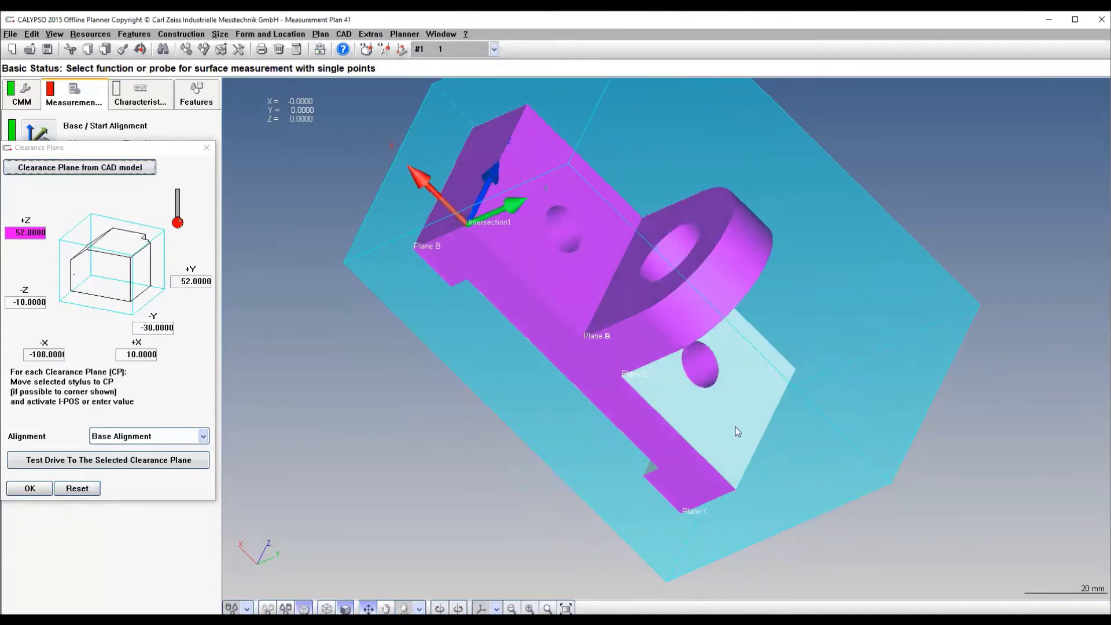
left_click_drag(735, 426, 767, 473)
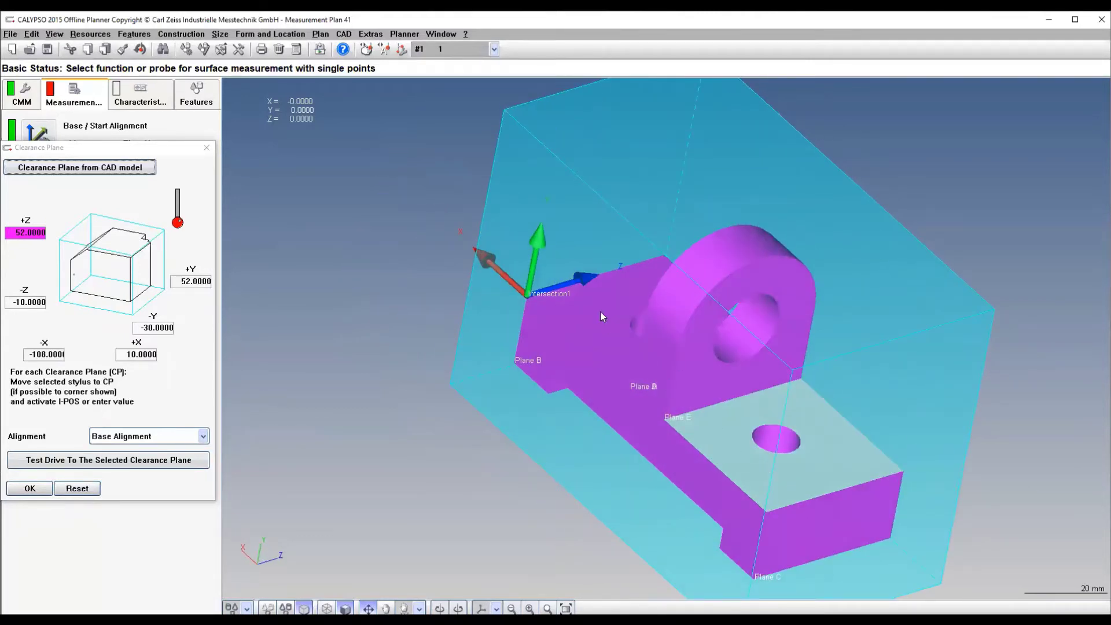
left_click_drag(586, 302, 623, 377)
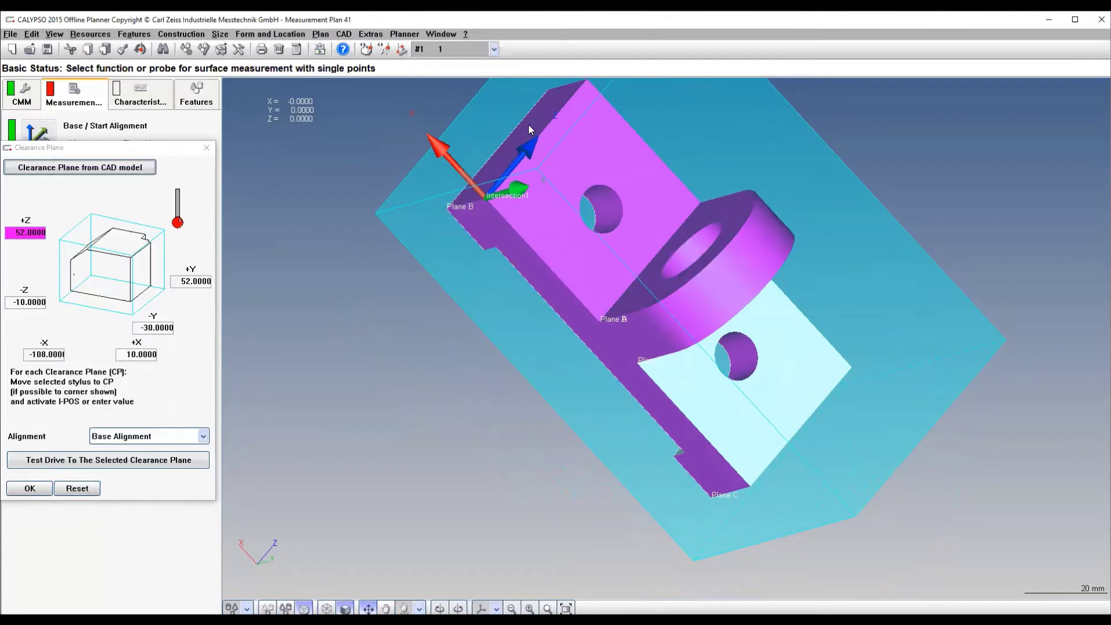
left_click_drag(579, 188, 727, 343)
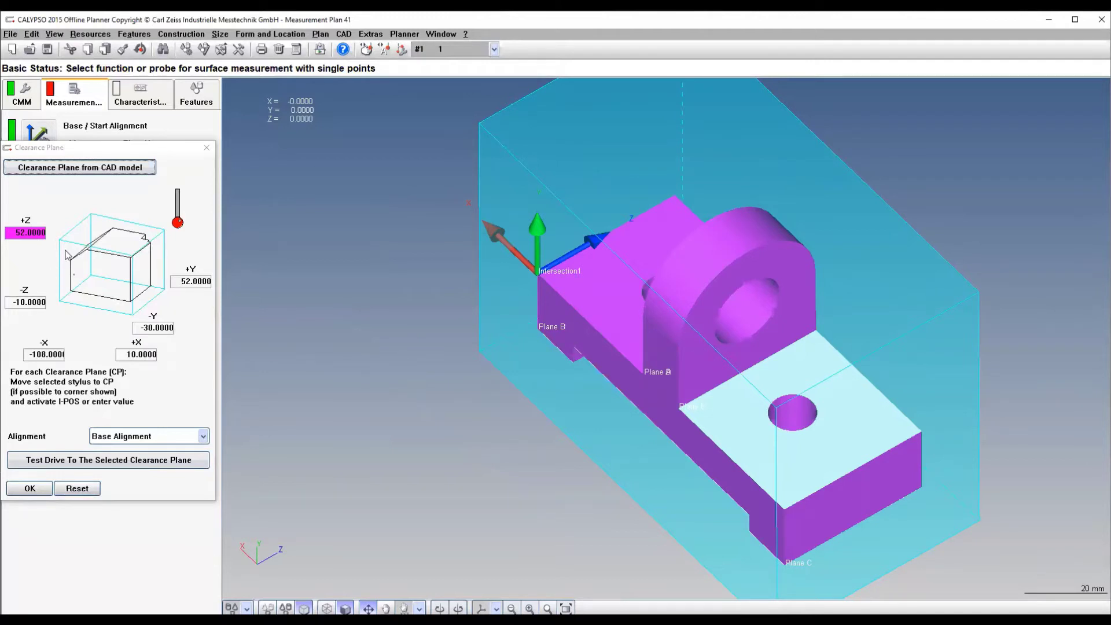
left_click_drag(606, 272, 665, 277)
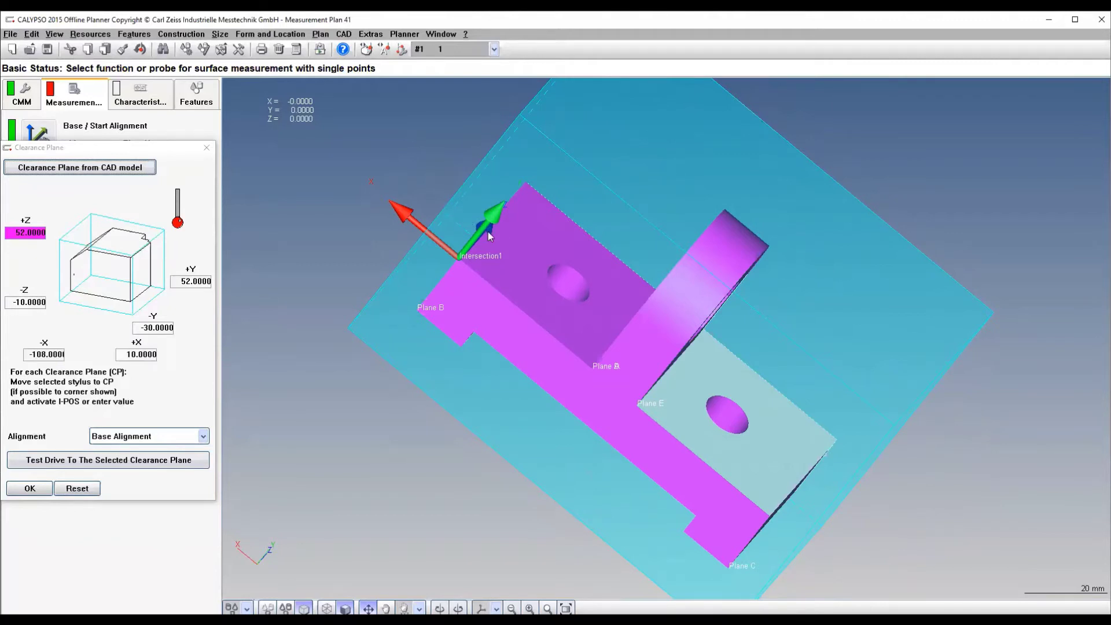
middle_click_drag(485, 232, 494, 249)
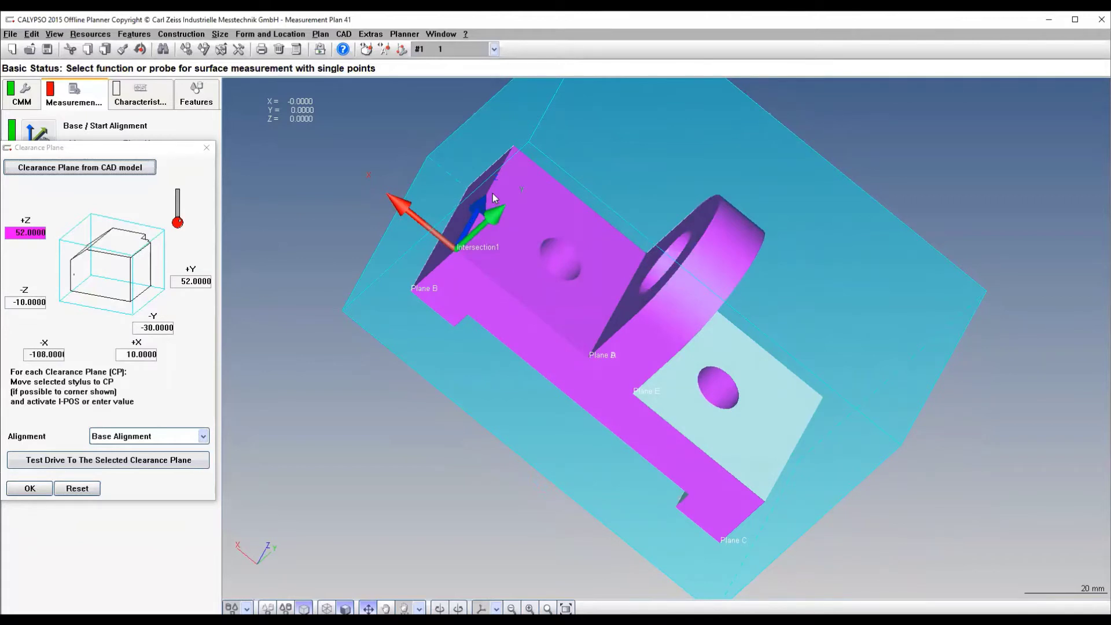
scroll(492, 198, "up", 2)
scroll(493, 197, "down", 2)
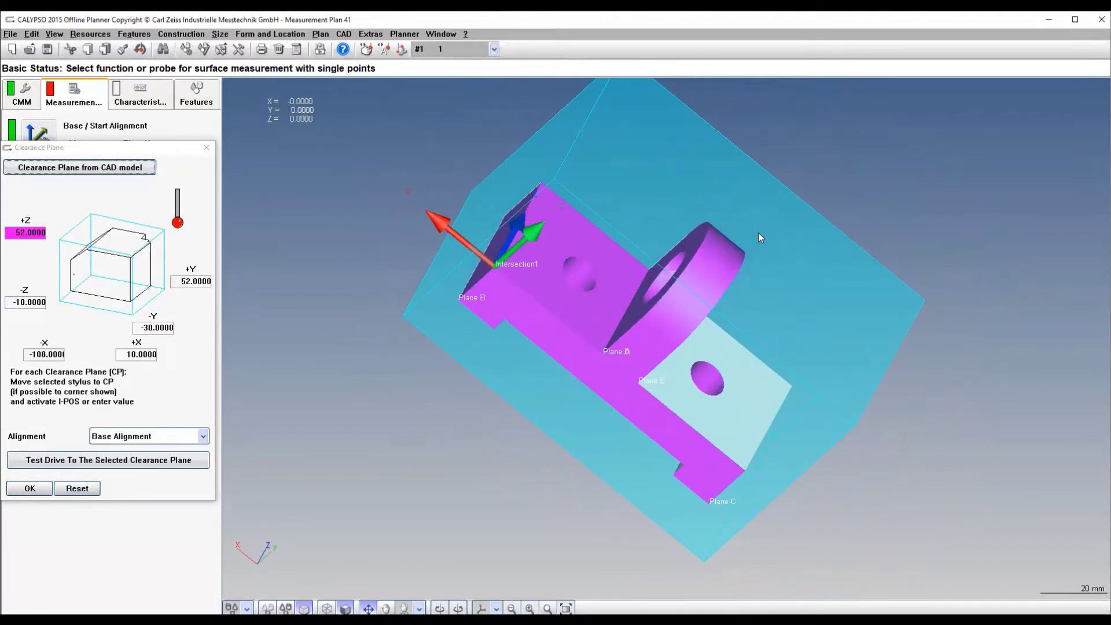
left_click_drag(877, 379, 835, 433)
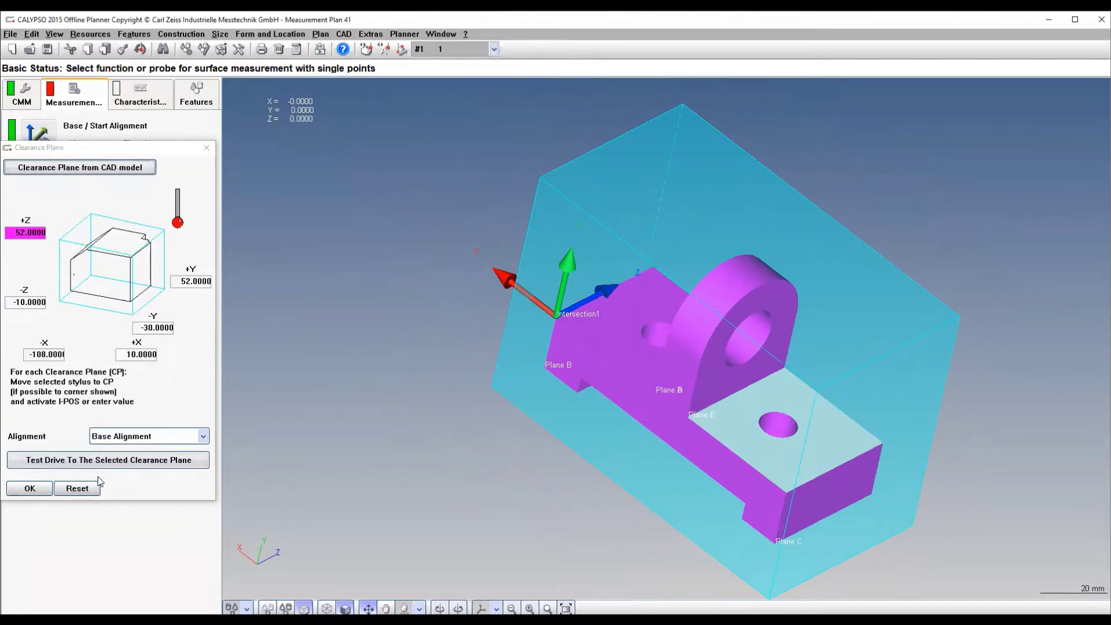
Accept the clearance planes and the automatic change of the features' clearance plane mapping.
left_click(30, 489)
left_click(134, 512)
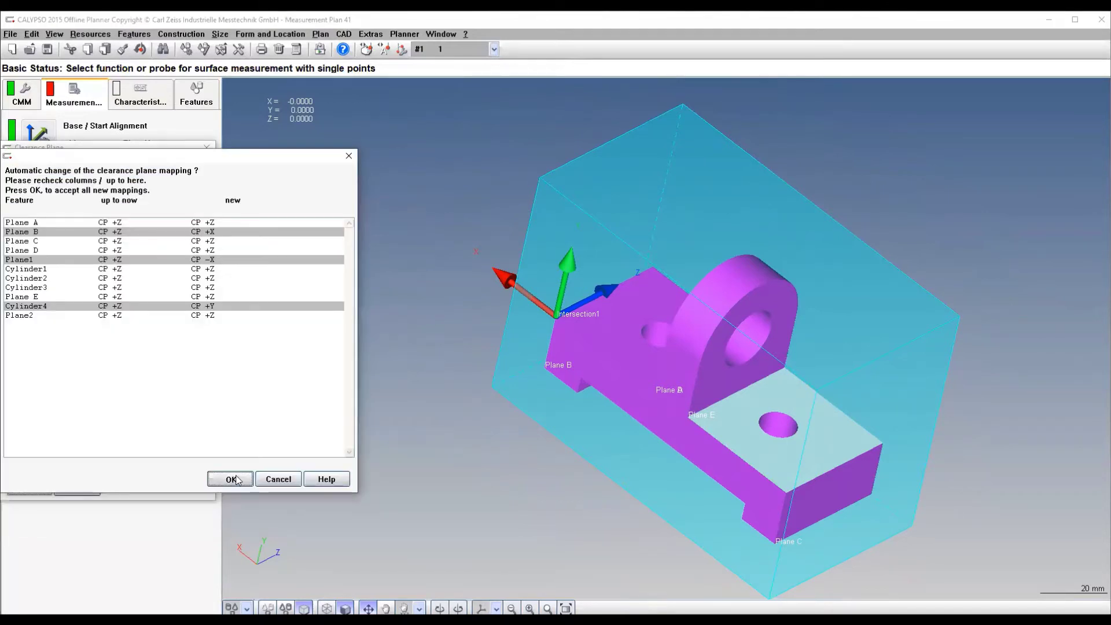
left_click(231, 479)
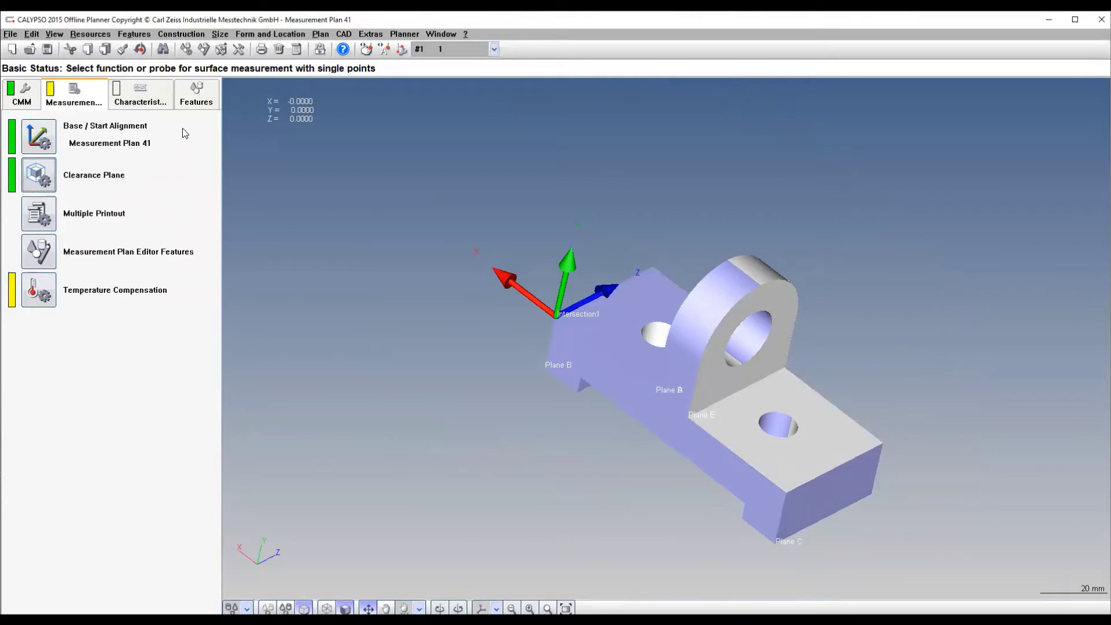
Add a Cartesian distance characteristic to the measurement plan and open its definition.
left_click(161, 104)
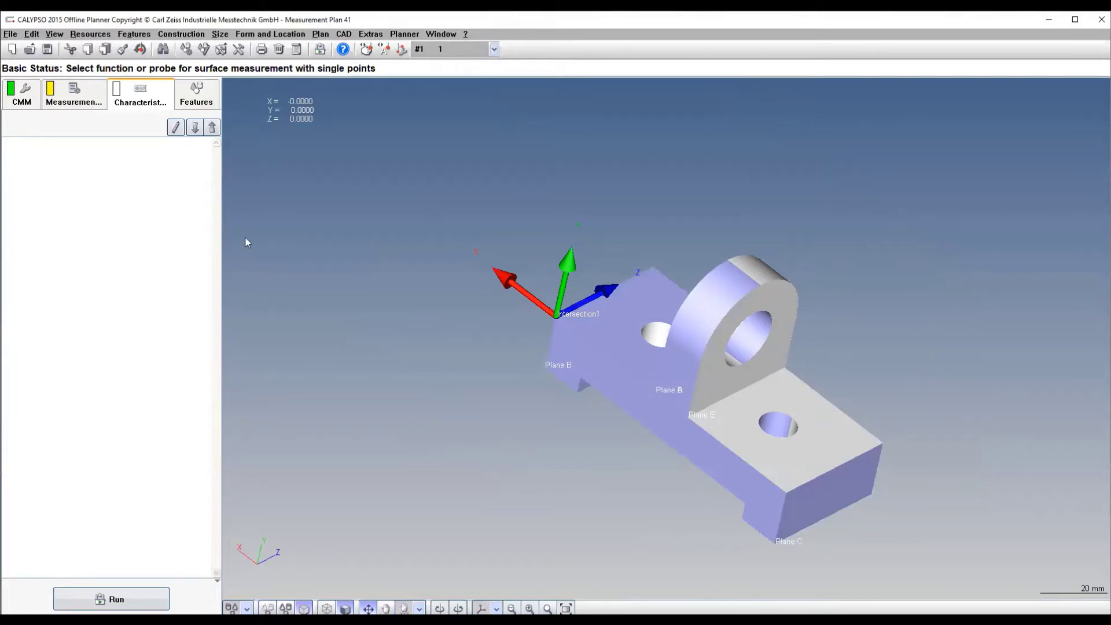
left_click_drag(599, 383, 665, 393)
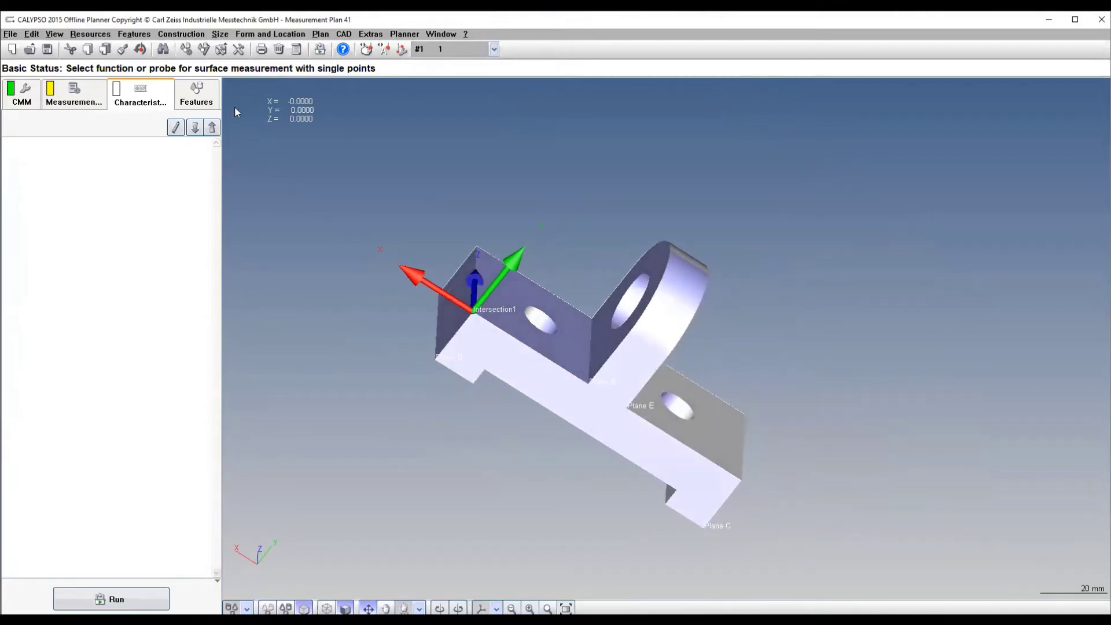
left_click(221, 35)
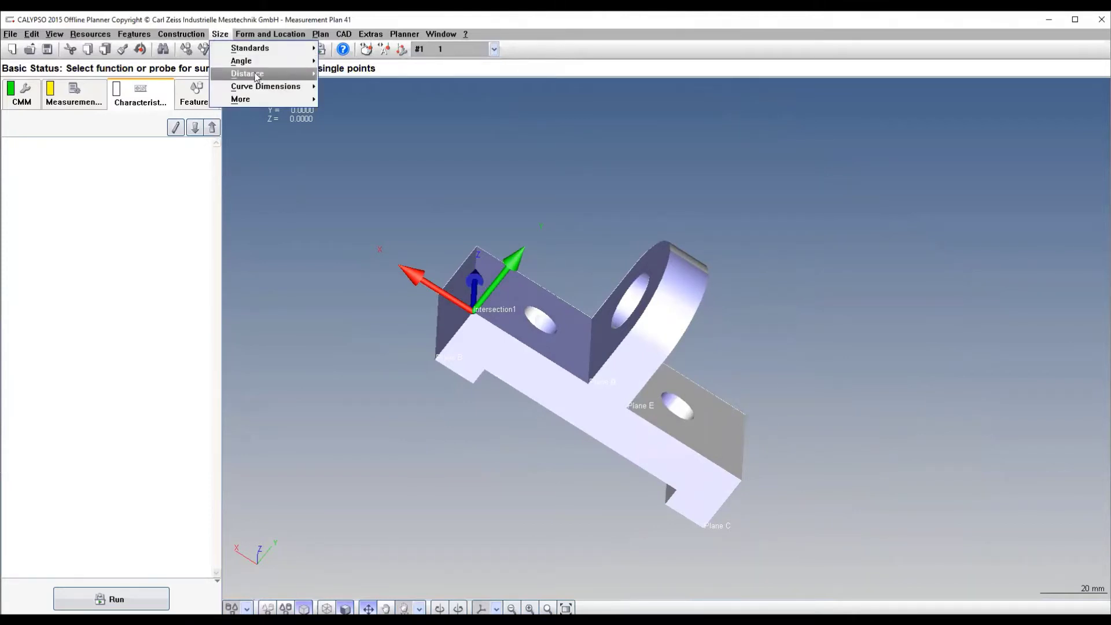
mouse_move(307, 74)
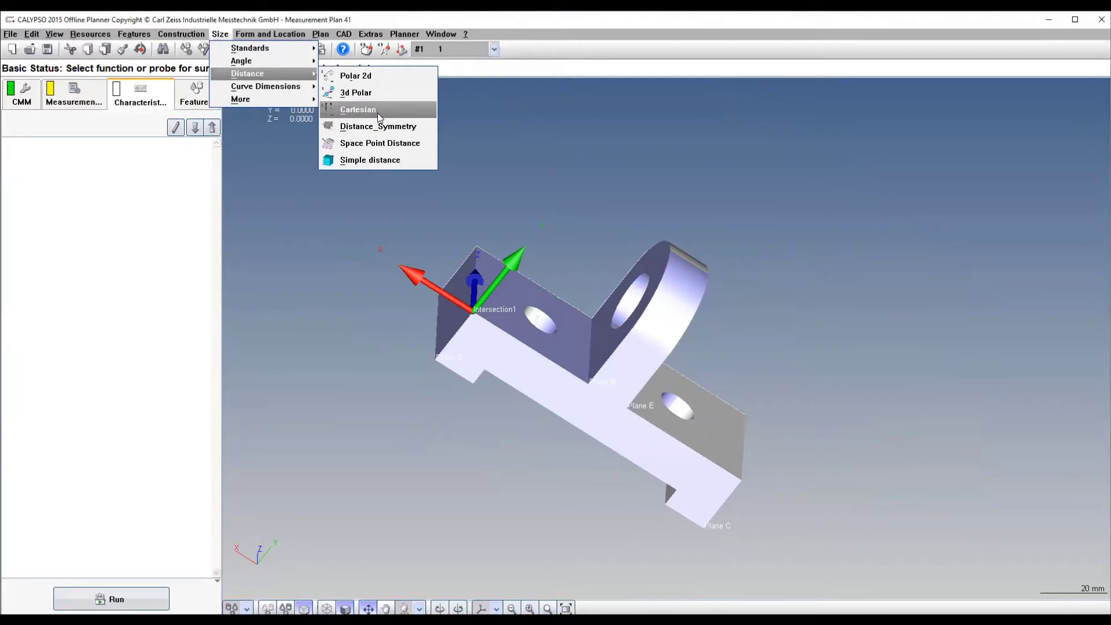
left_click(381, 110)
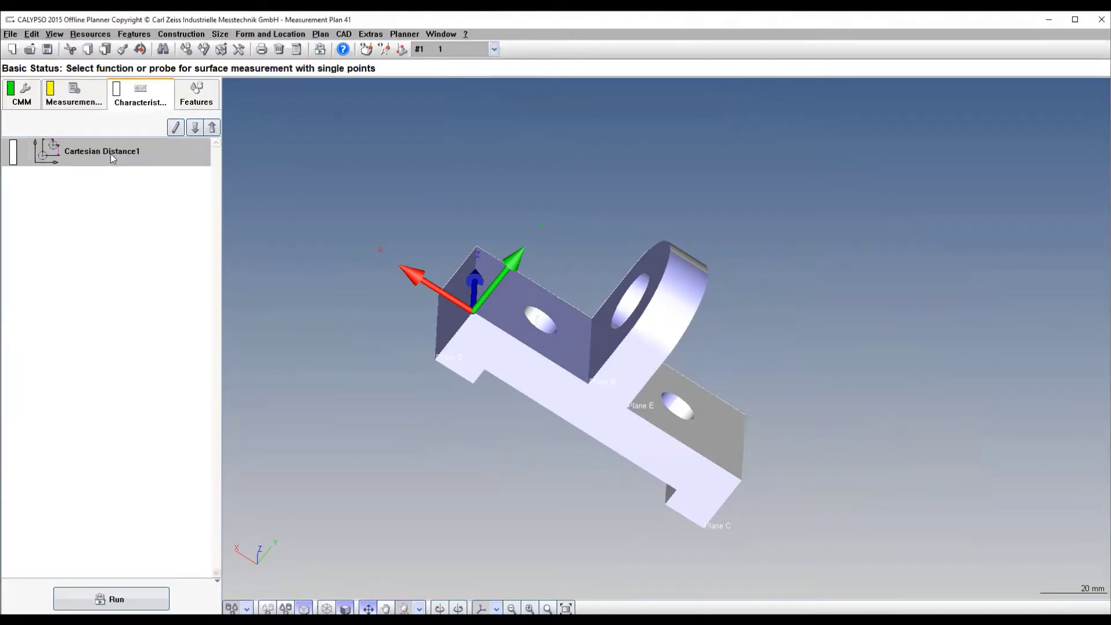
double_click(110, 154)
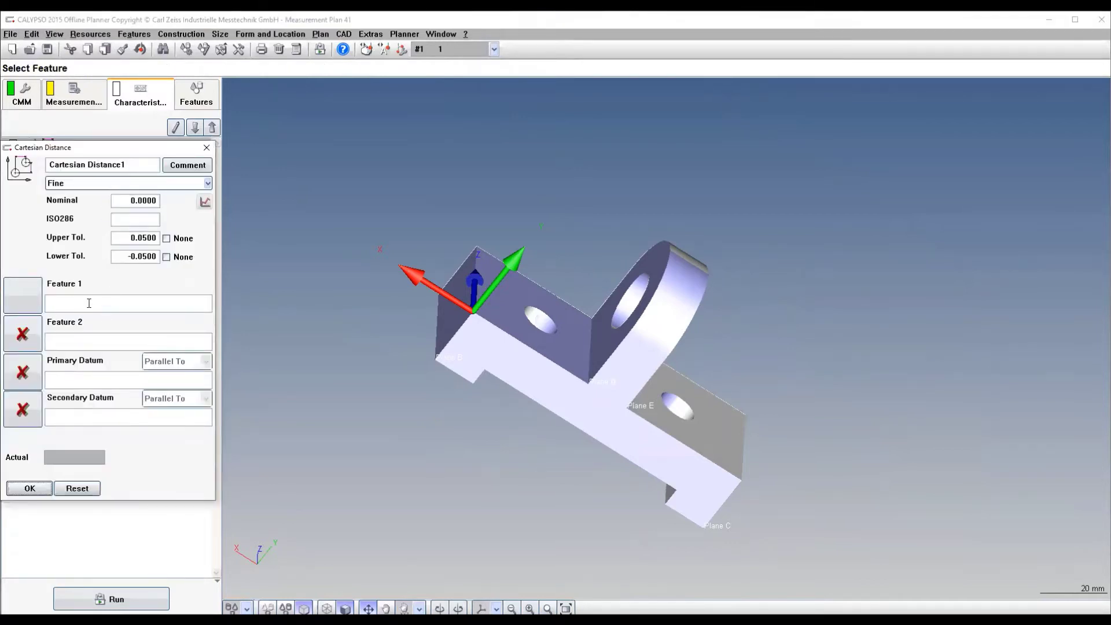
Assign Plane B as both Feature 1 and Feature 2 of the Cartesian distance.
left_click(29, 297)
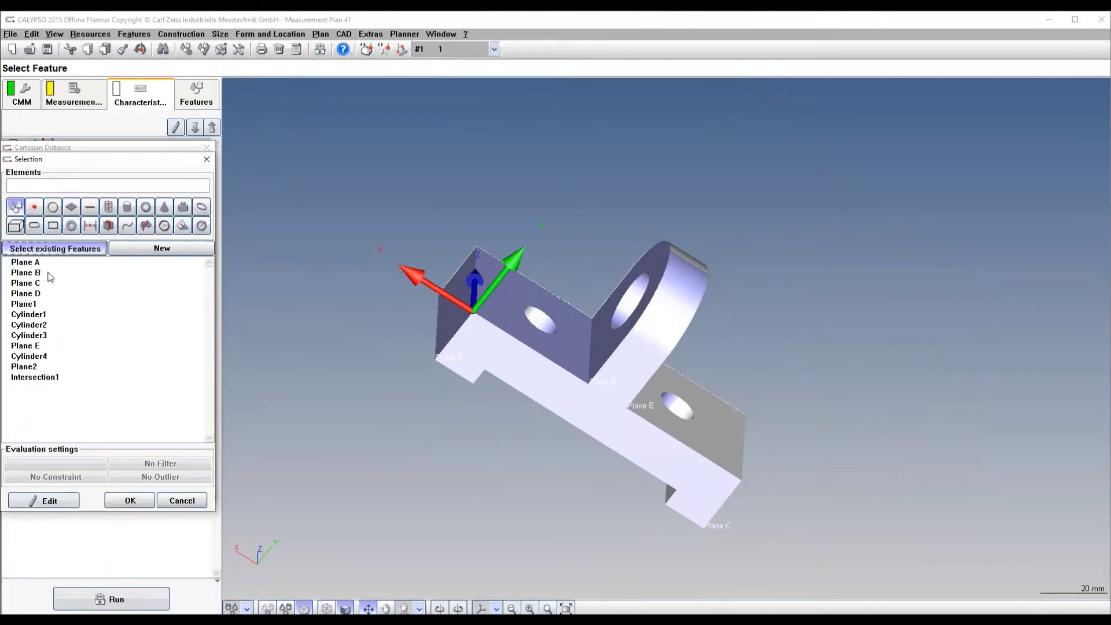
left_click(50, 275)
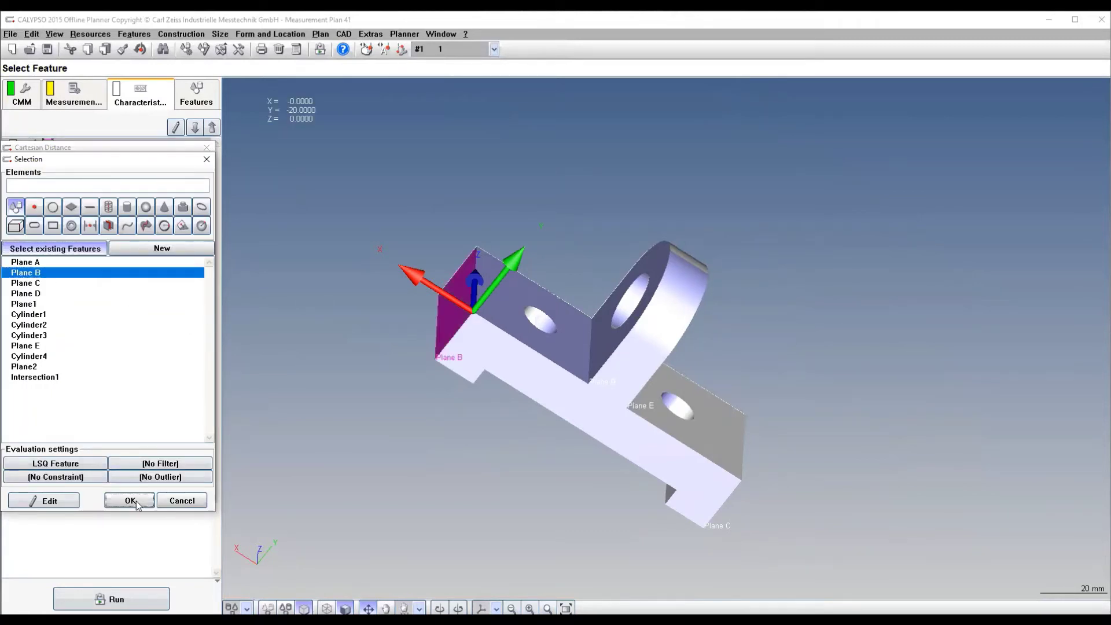
left_click(130, 502)
left_click(28, 332)
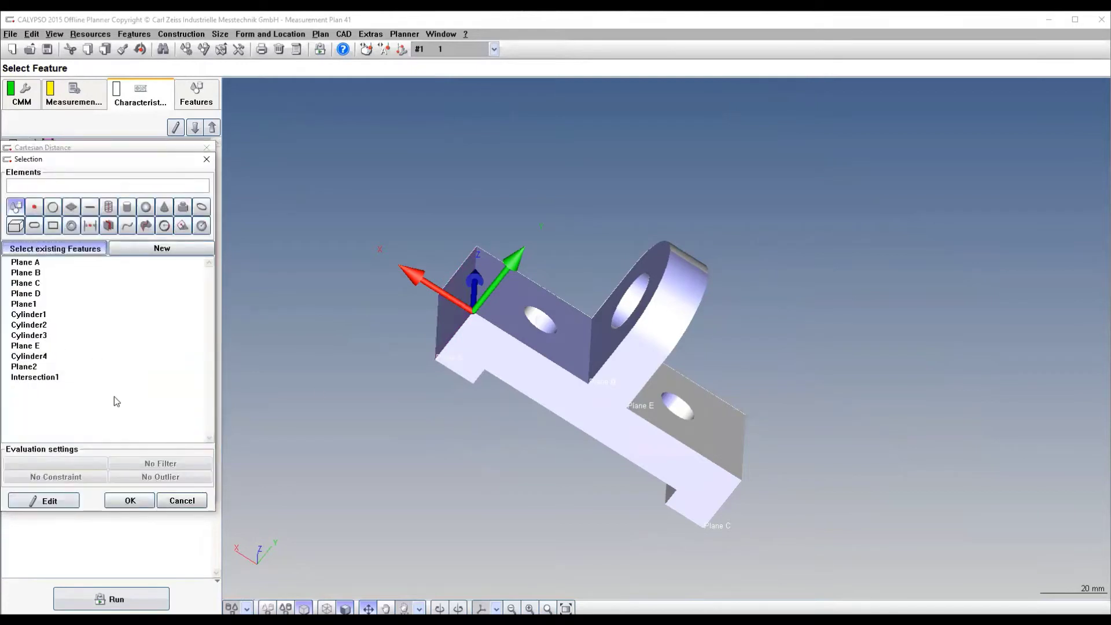
left_click(37, 305)
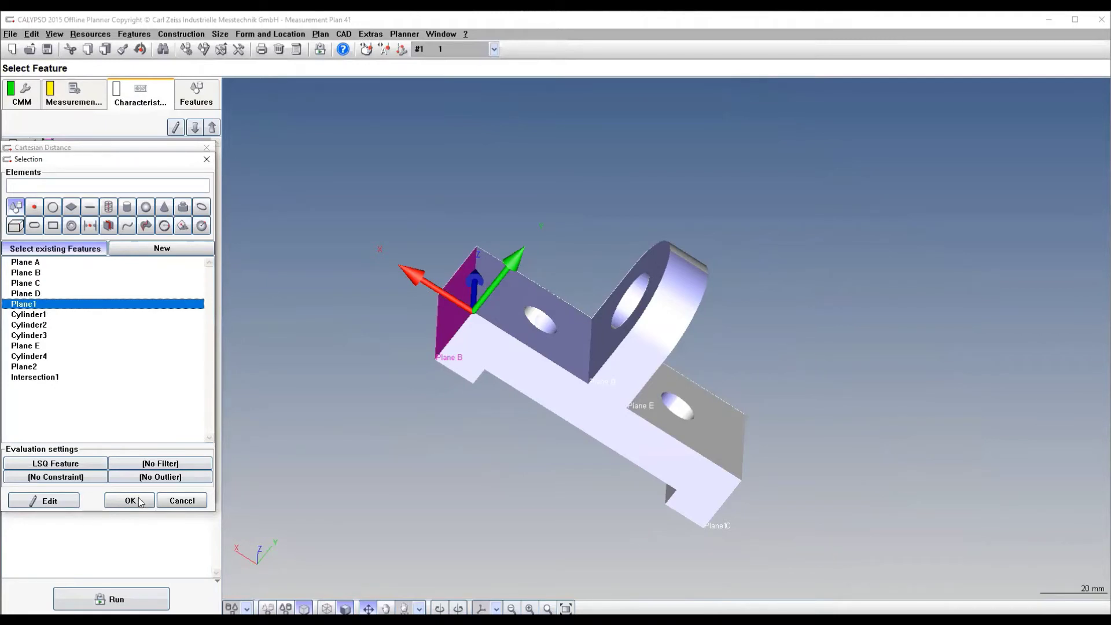
left_click(42, 368)
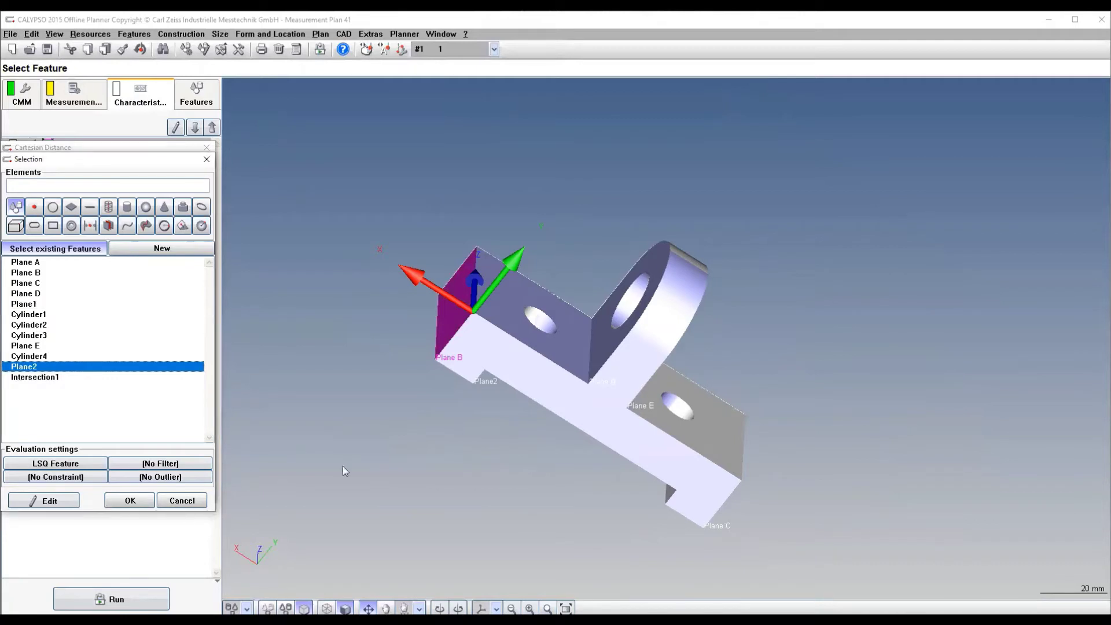
left_click(39, 274)
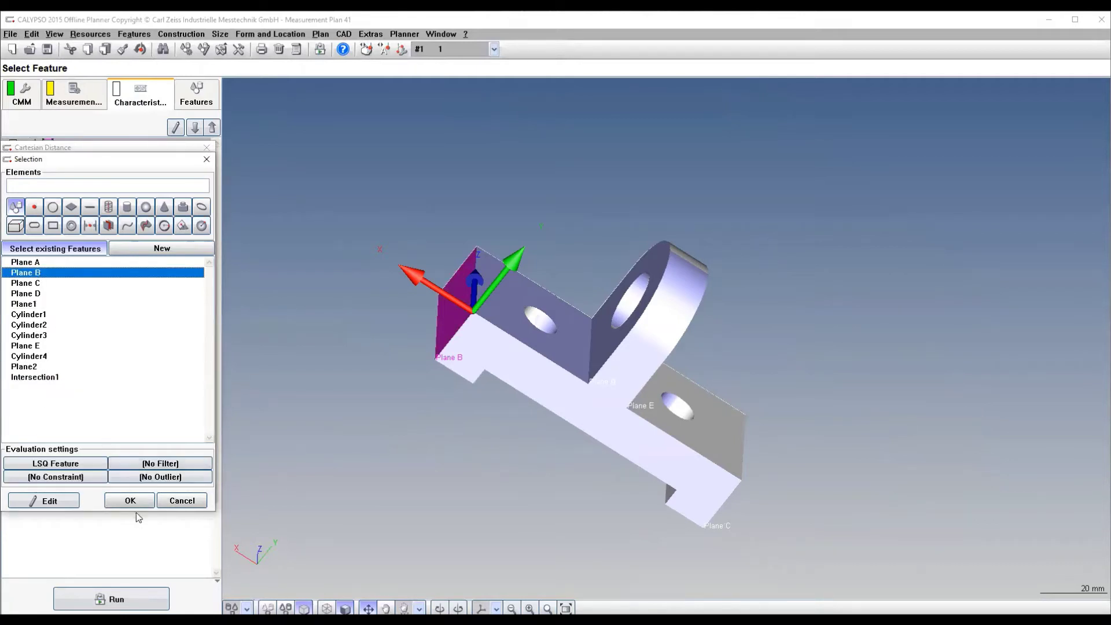
left_click(129, 500)
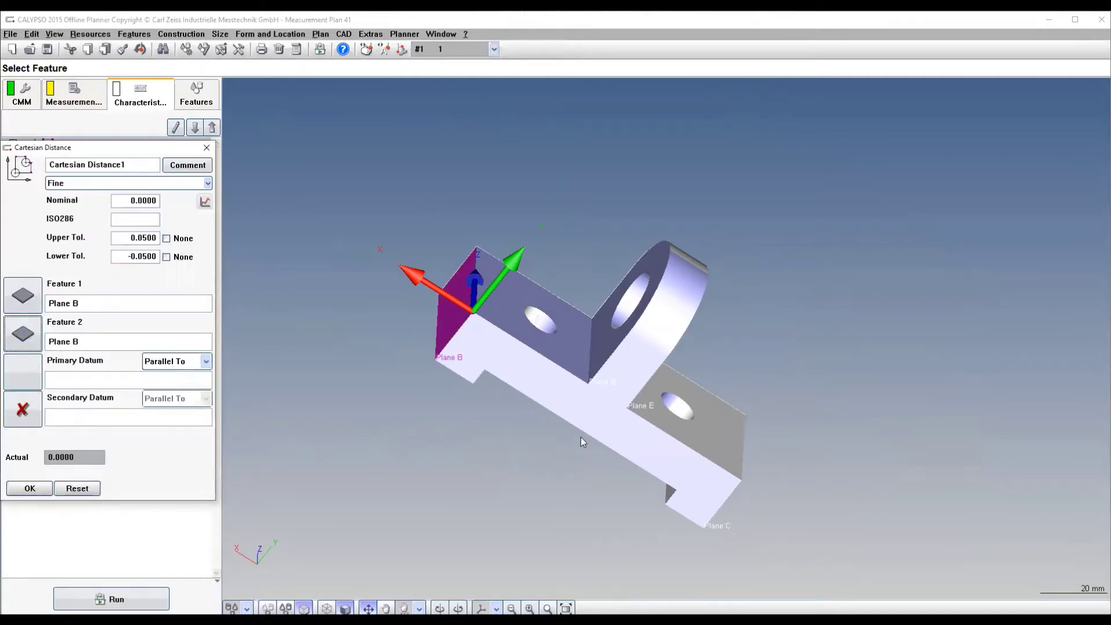
Replace Feature 2 of the Cartesian distance with Plane1 and accept the characteristic.
left_click_drag(612, 435, 508, 386)
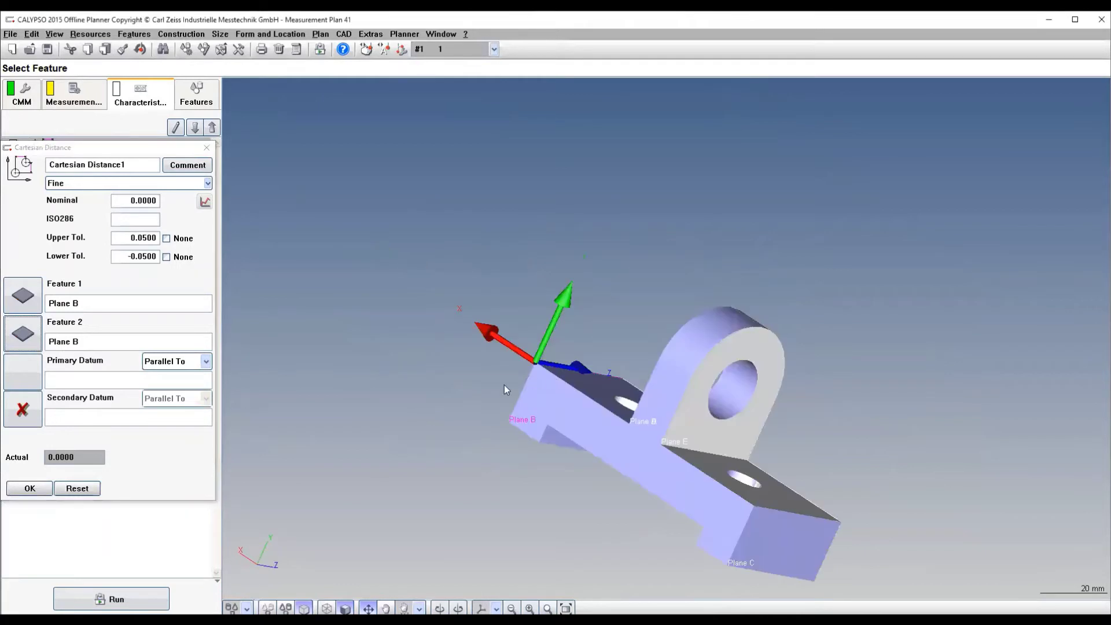
left_click(23, 334)
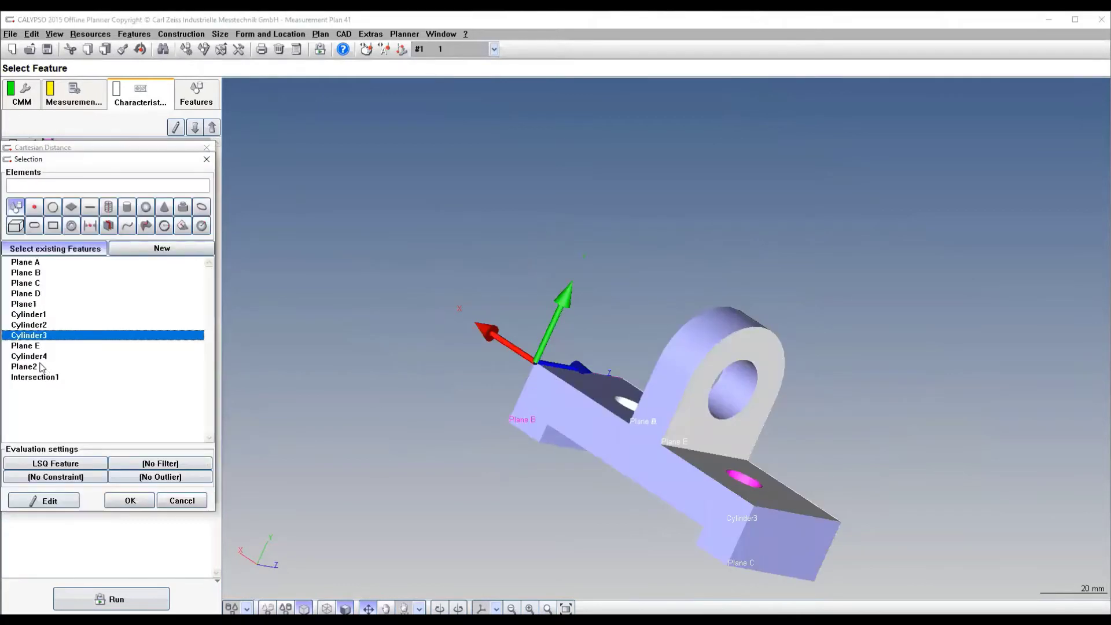
left_click(42, 306)
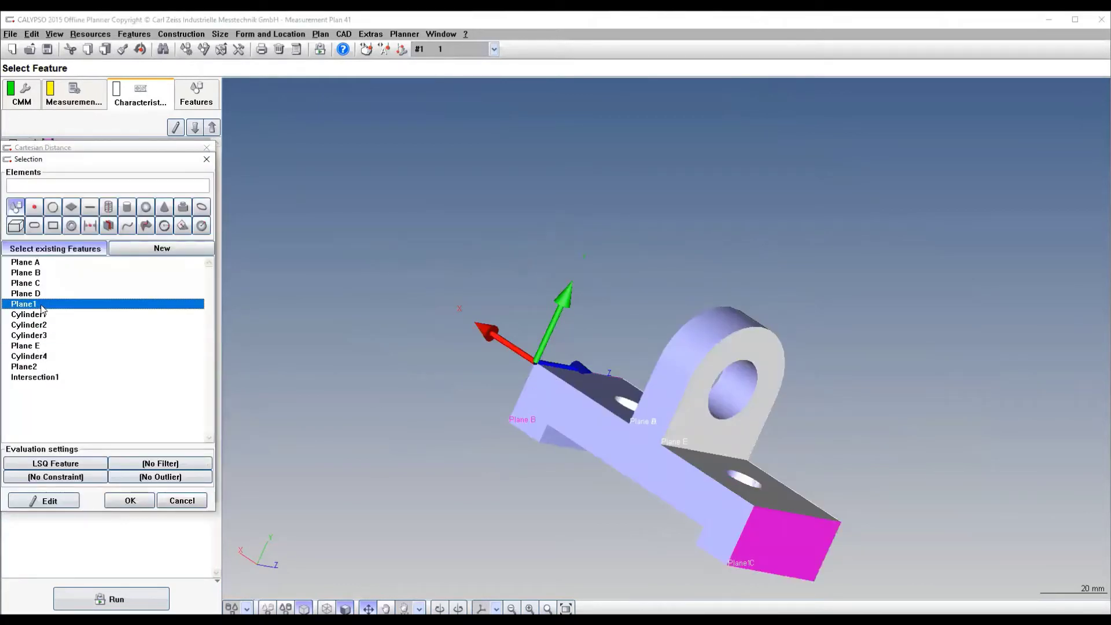
left_click(118, 500)
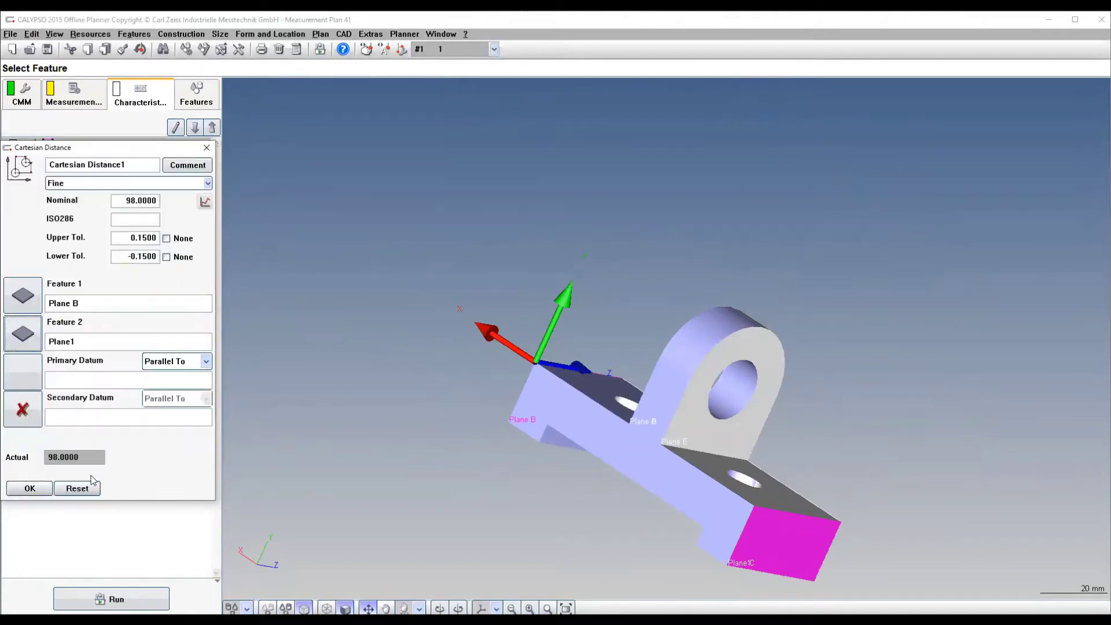
left_click(36, 492)
left_click(39, 490)
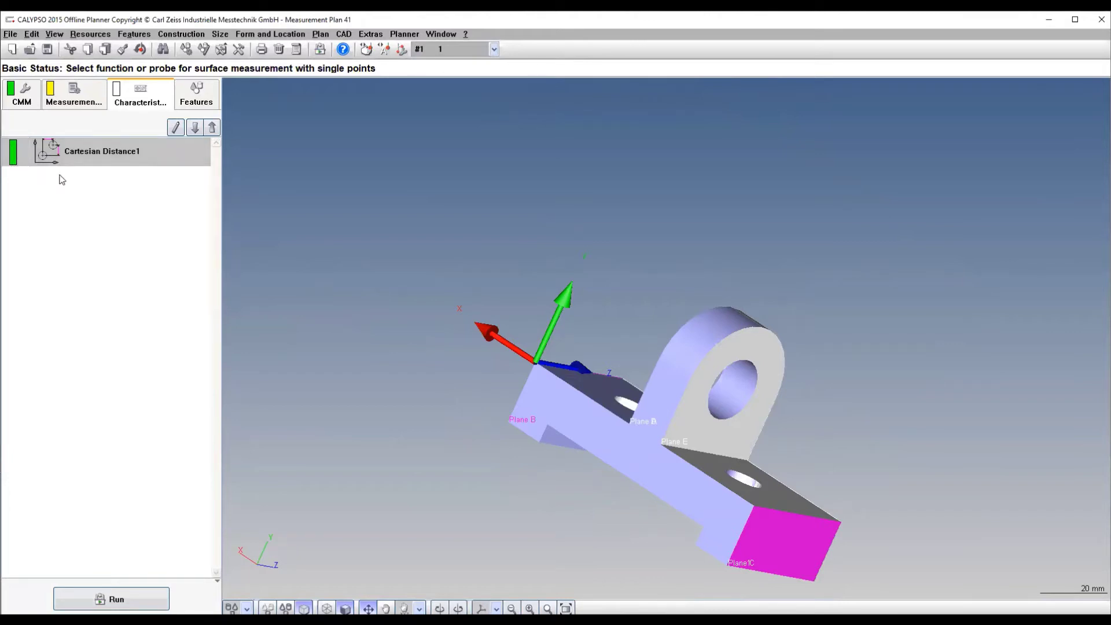
Enable the X tolerance in Plane C's feature definition and accept it.
left_click(193, 95)
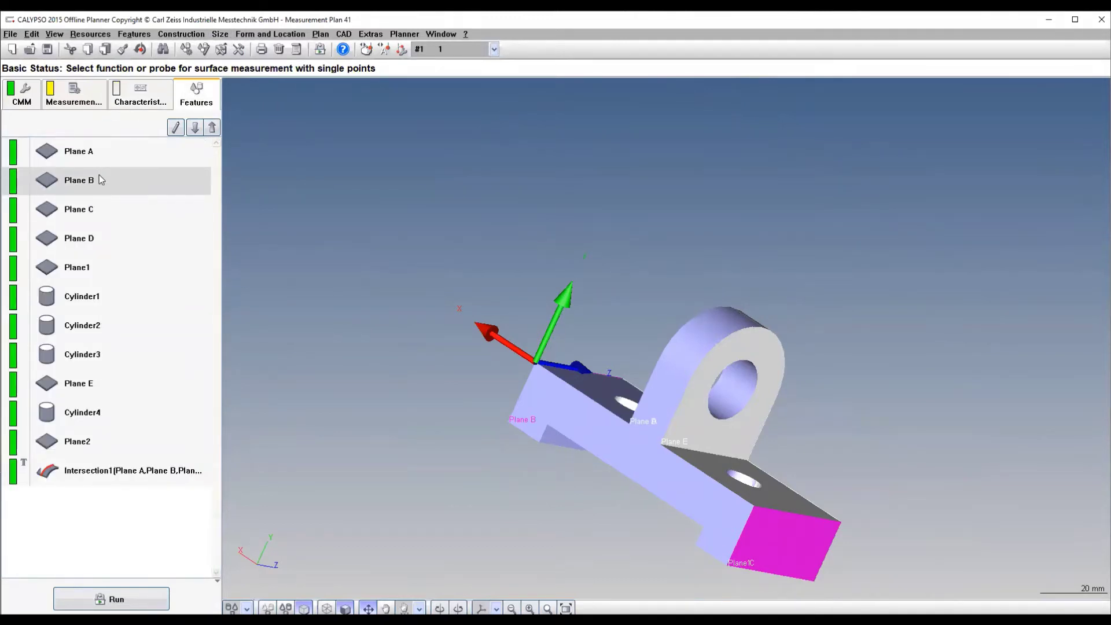
left_click(95, 210)
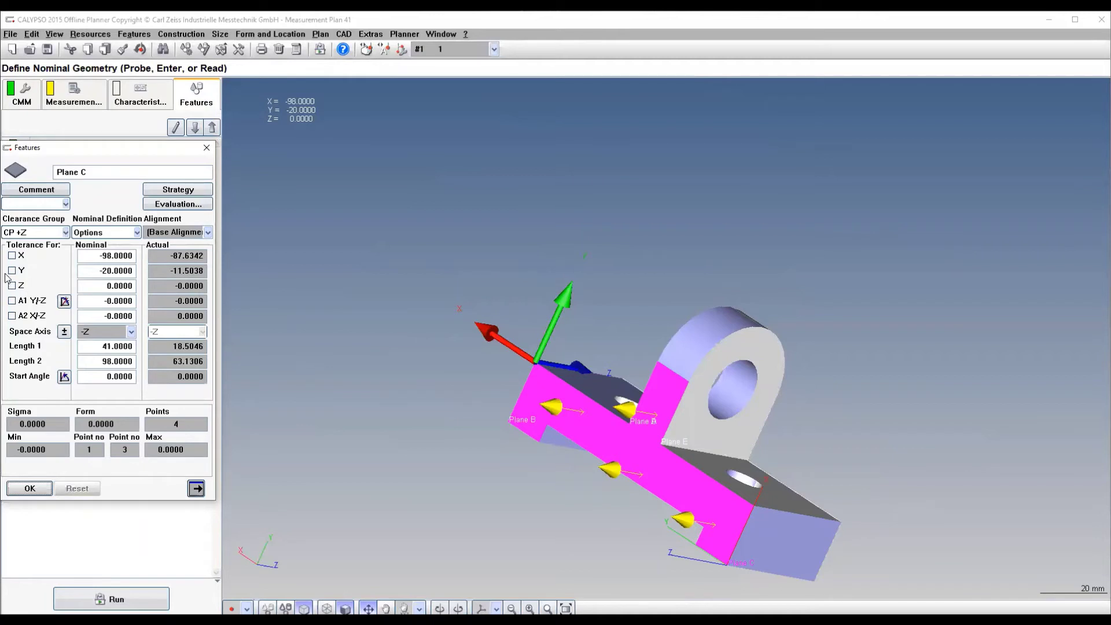
left_click(11, 255)
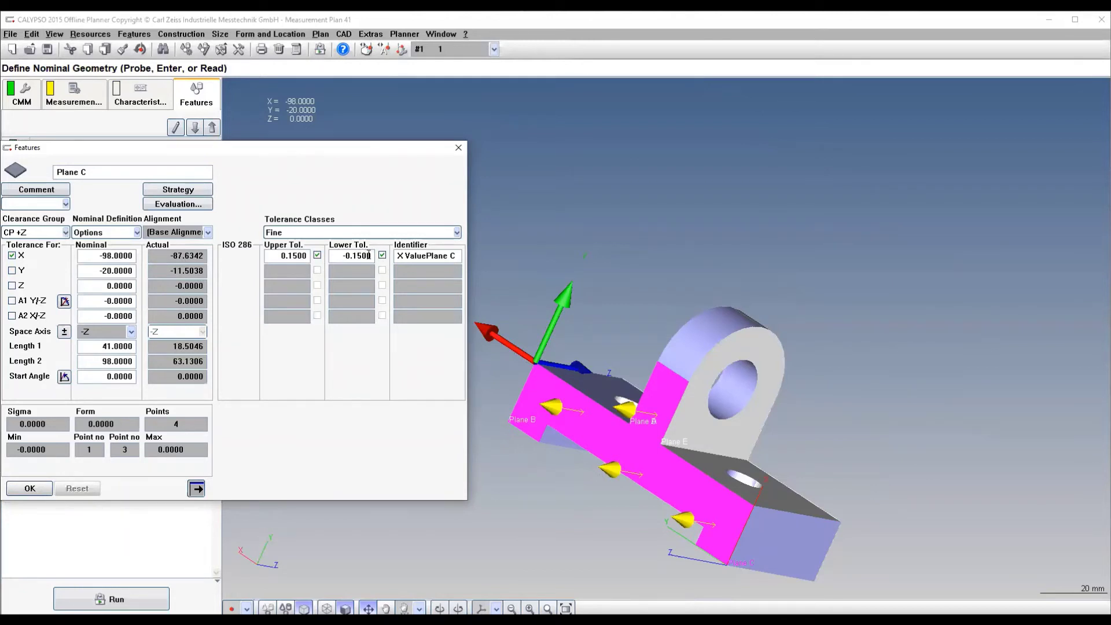
left_click(41, 491)
Set the upper and lower tolerances of Plane C's X value characteristic to None, and compare its highlighted geometry with the first Cartesian distance.
left_click(132, 104)
left_click(77, 192)
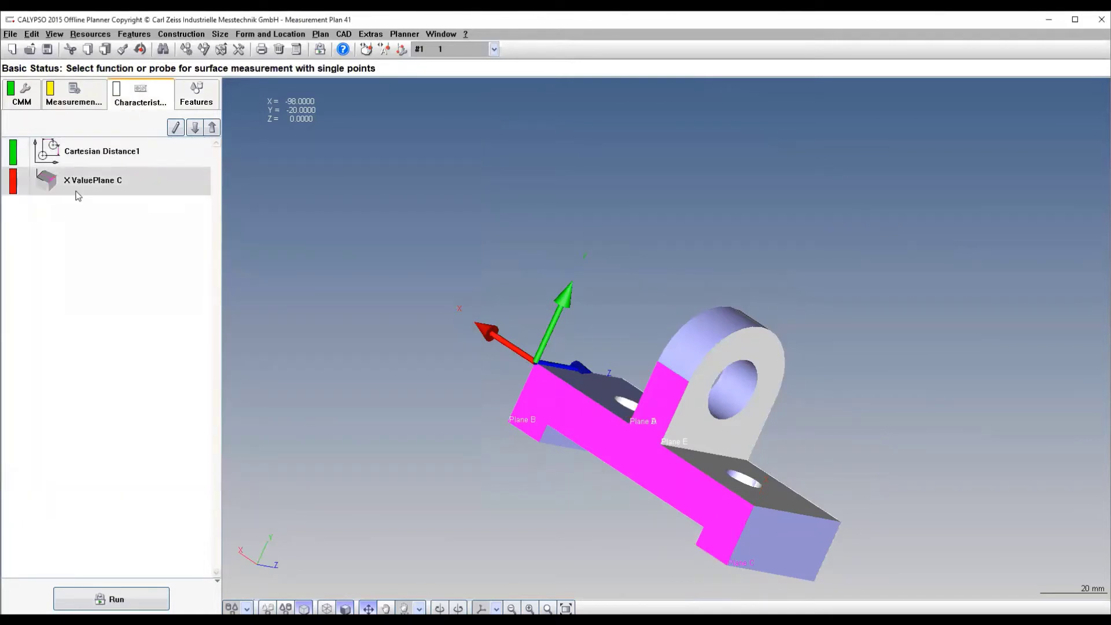
double_click(77, 192)
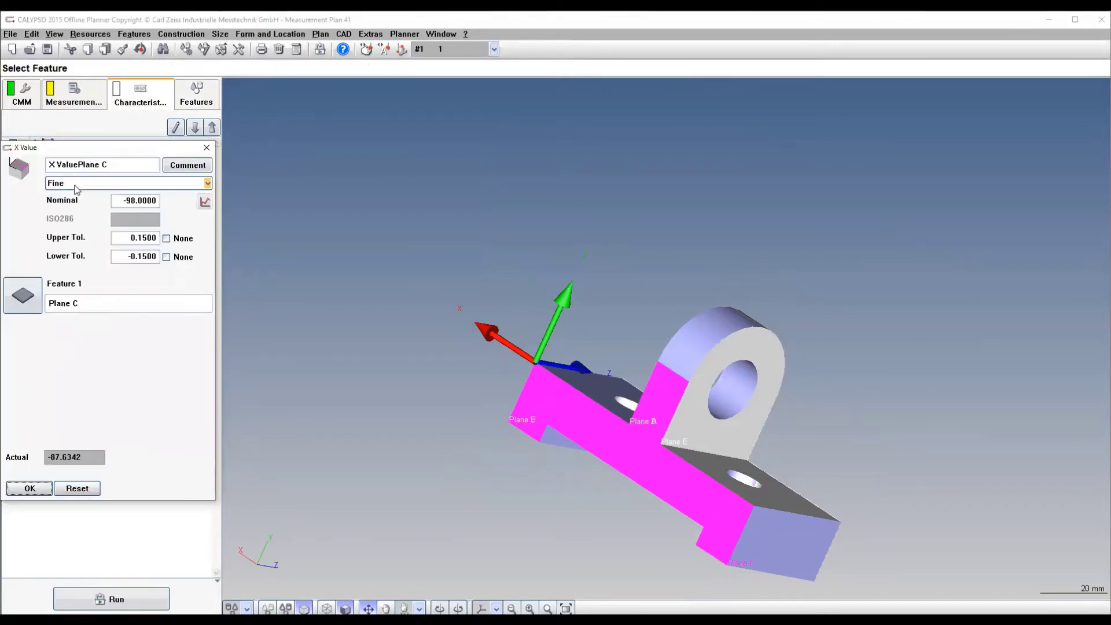
left_click(167, 238)
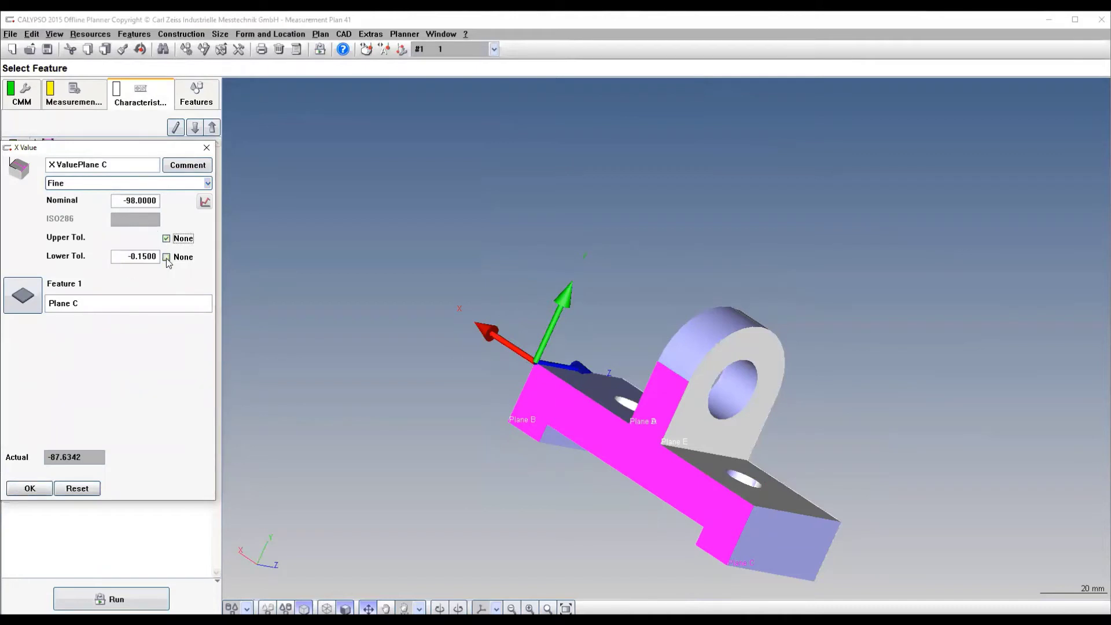
left_click(167, 257)
left_click(40, 489)
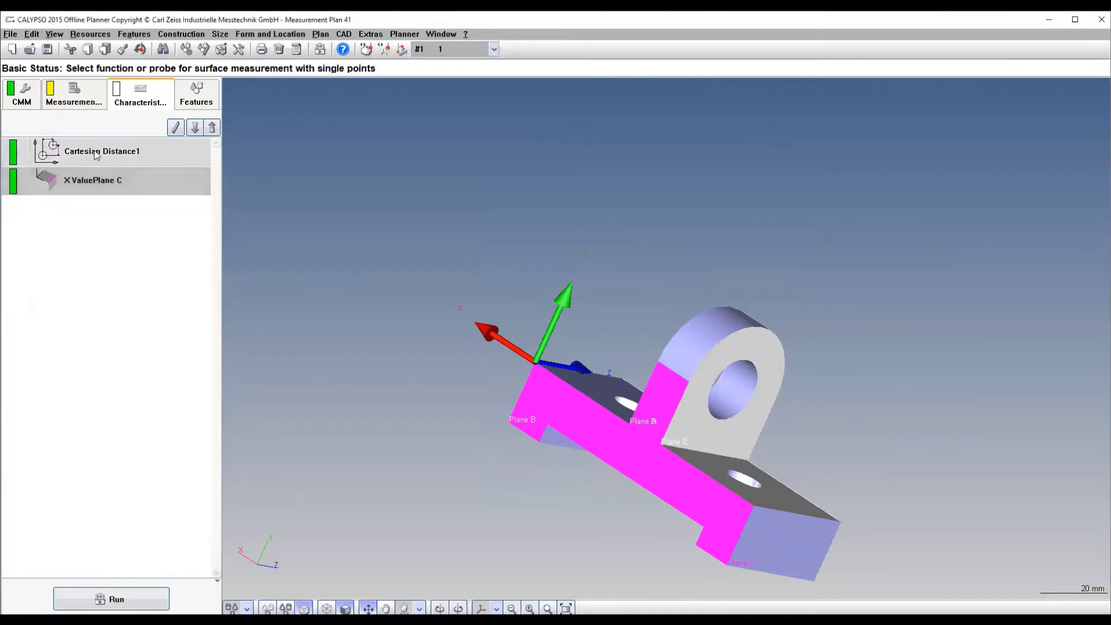
left_click(96, 152)
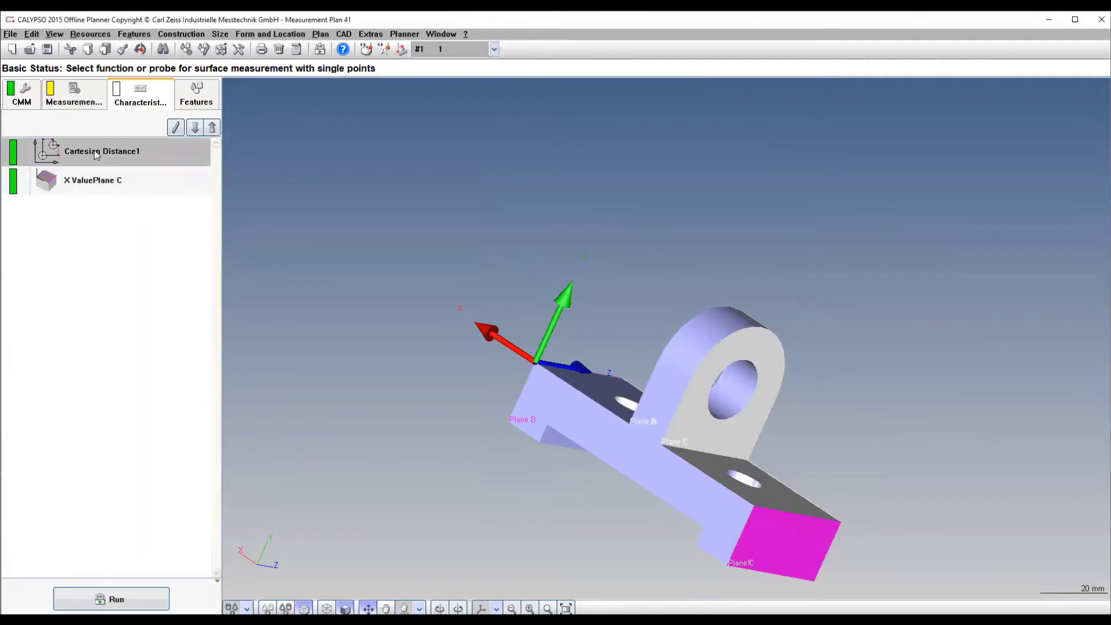
left_click(95, 183)
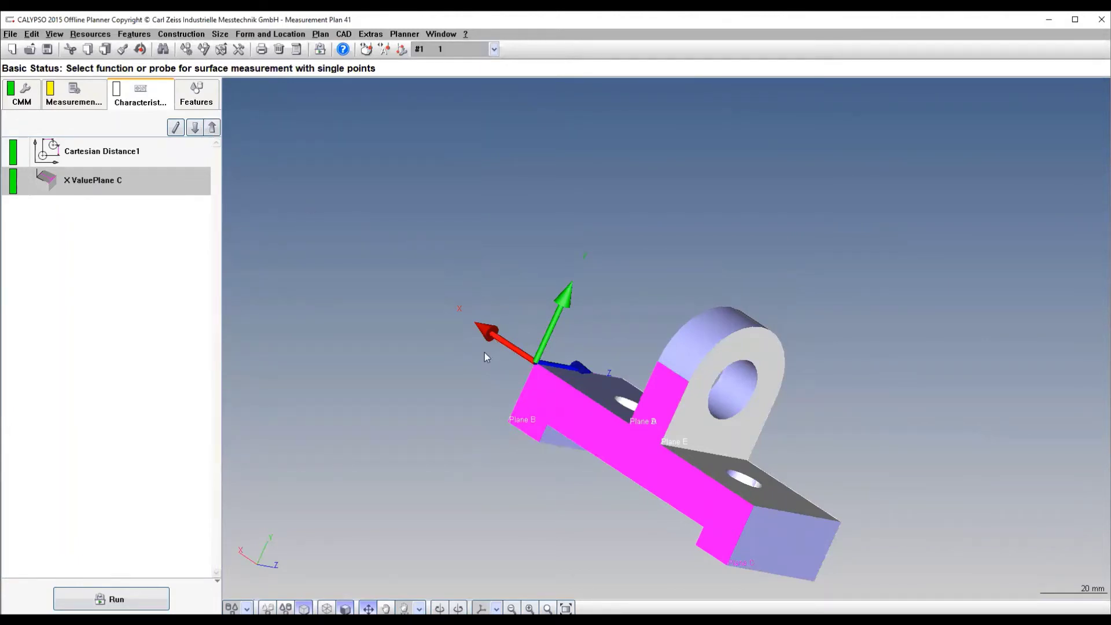
Add a second Cartesian distance characteristic and assign Plane B as its Feature 1.
middle_click_drag(530, 488, 553, 447)
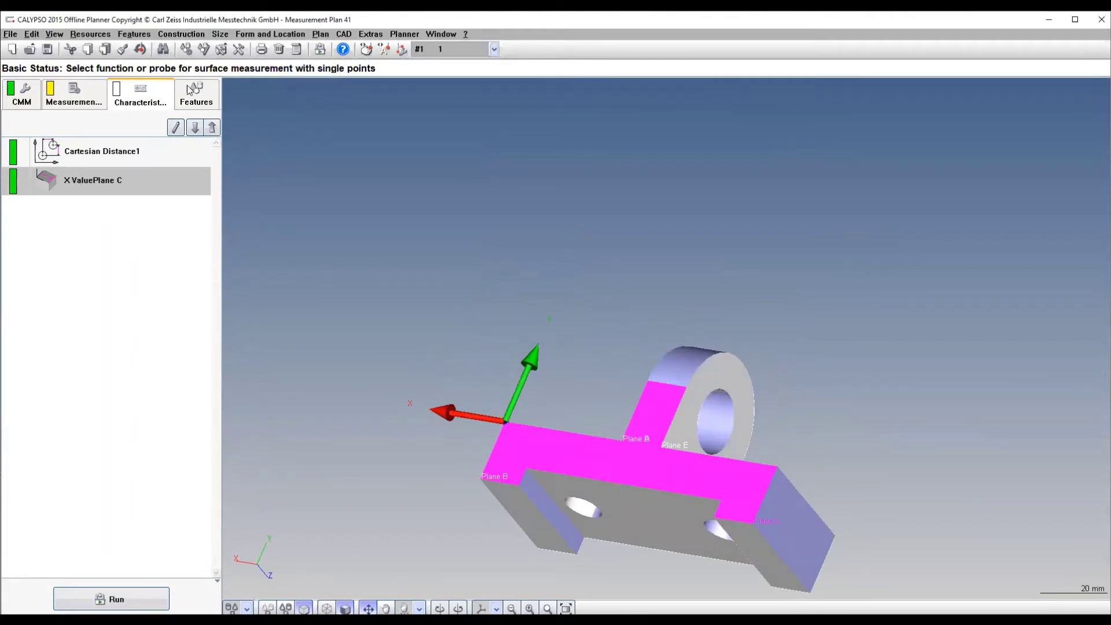
left_click(228, 37)
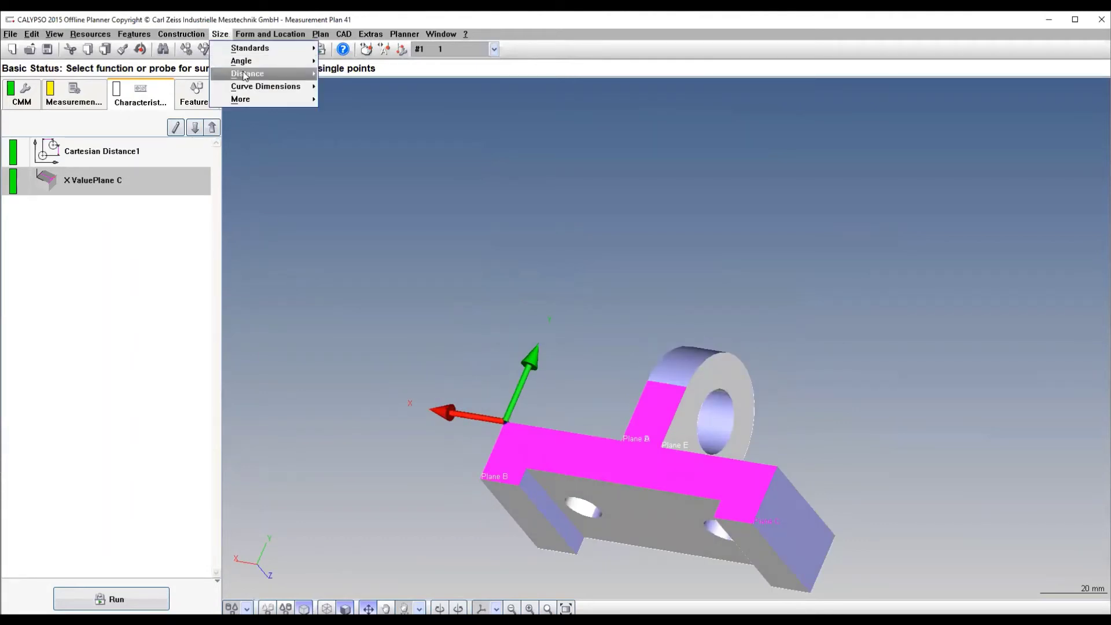
mouse_move(244, 76)
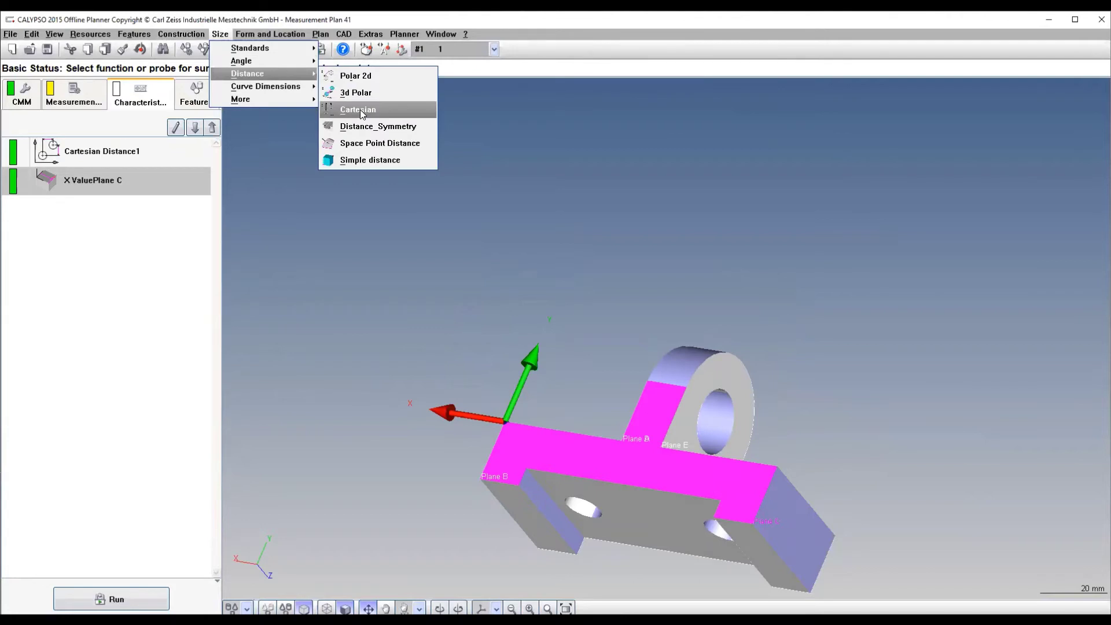
left_click(361, 110)
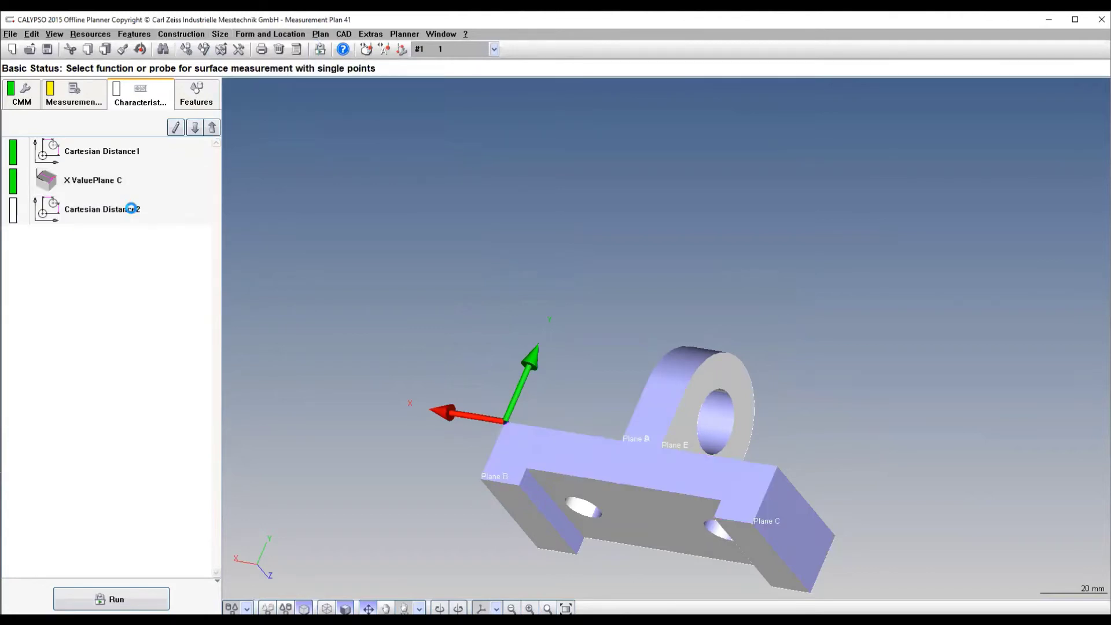
left_click(24, 302)
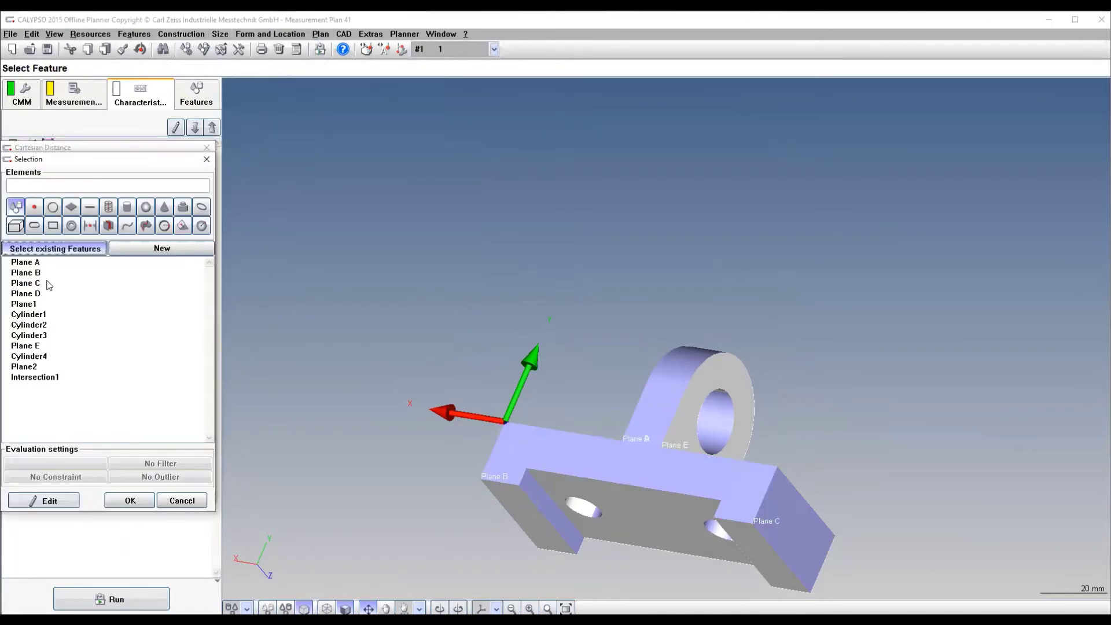
left_click(49, 273)
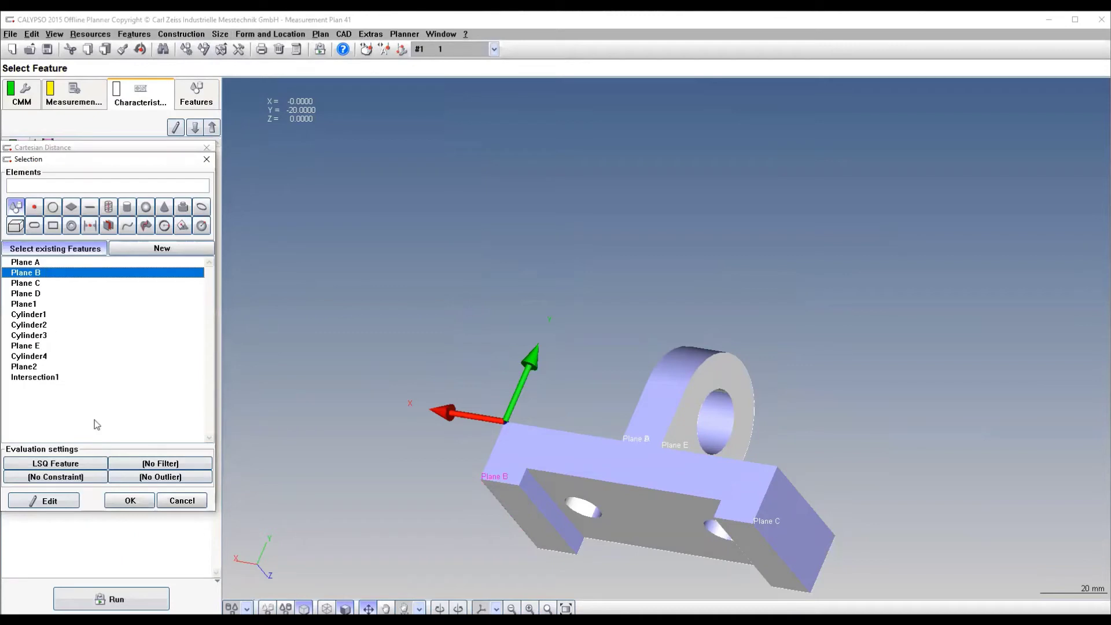
left_click(130, 500)
Assign Plane2 as Feature 2 of the second Cartesian distance, accept it, and recheck its definition.
left_click(27, 341)
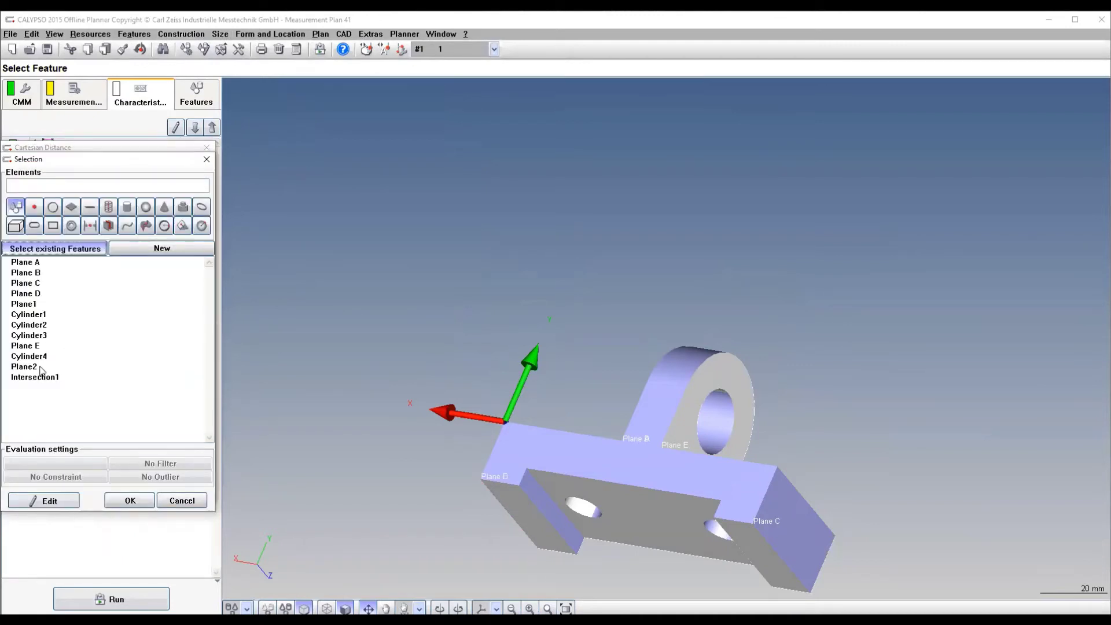
left_click(40, 368)
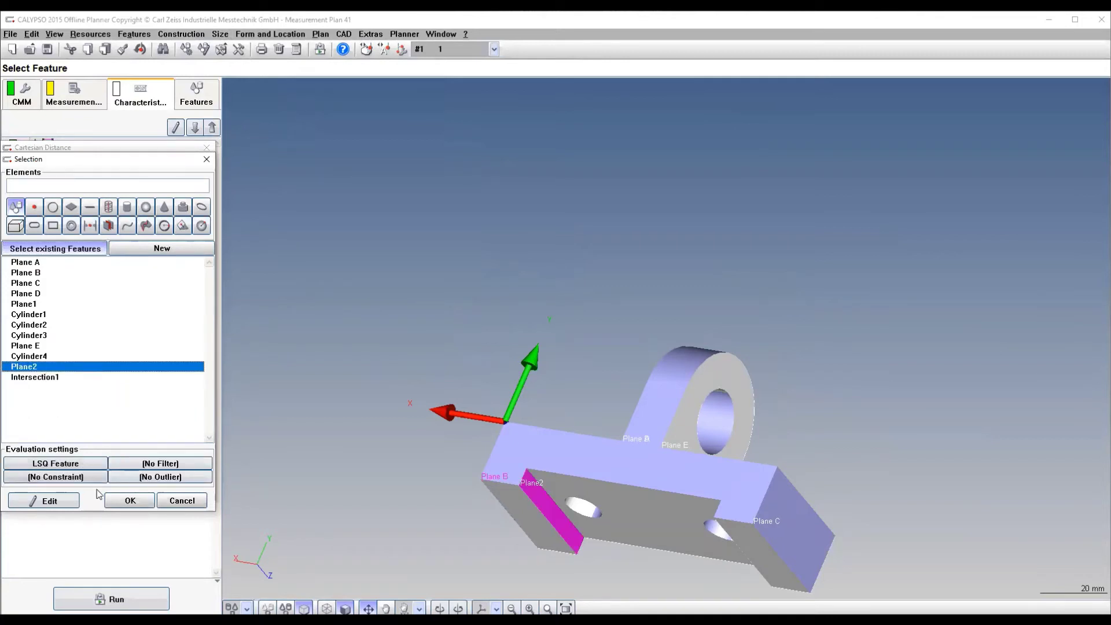
left_click(129, 500)
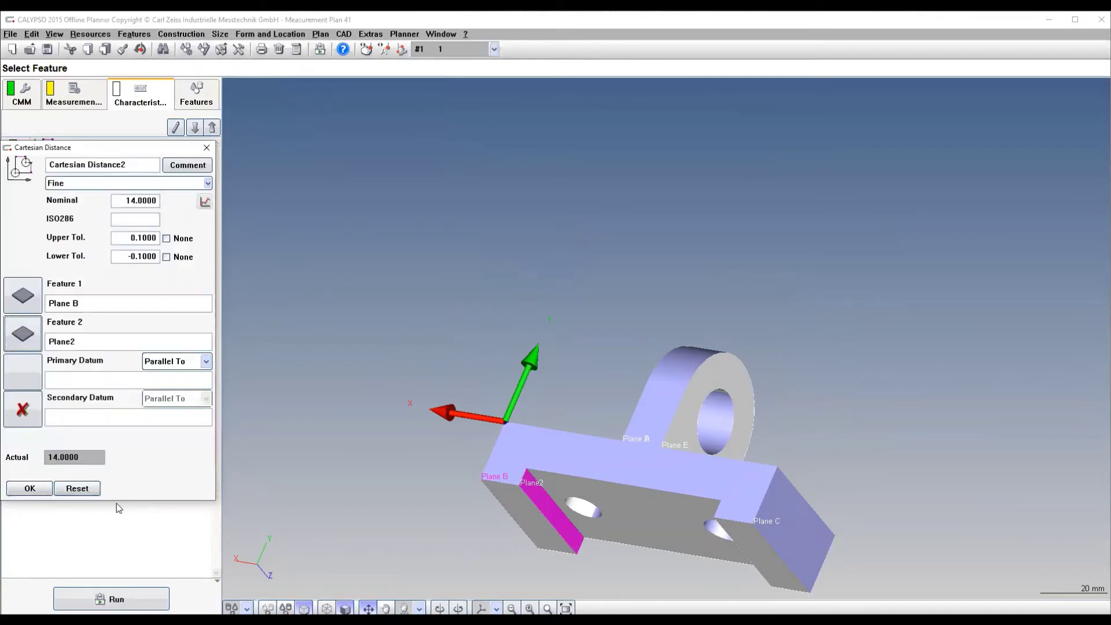
left_click(34, 489)
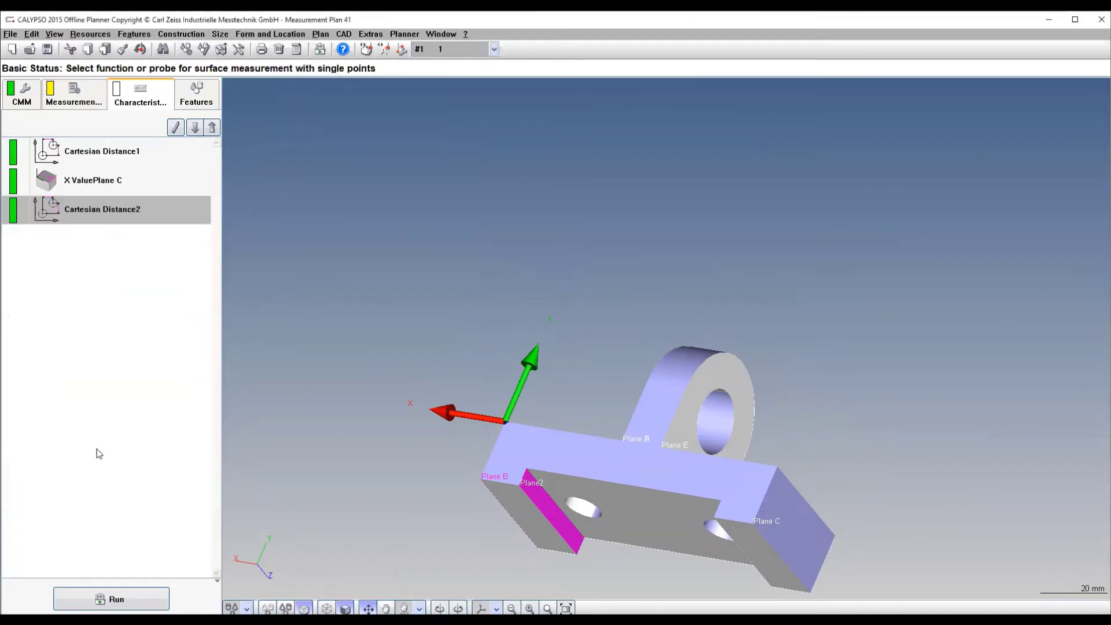
double_click(105, 215)
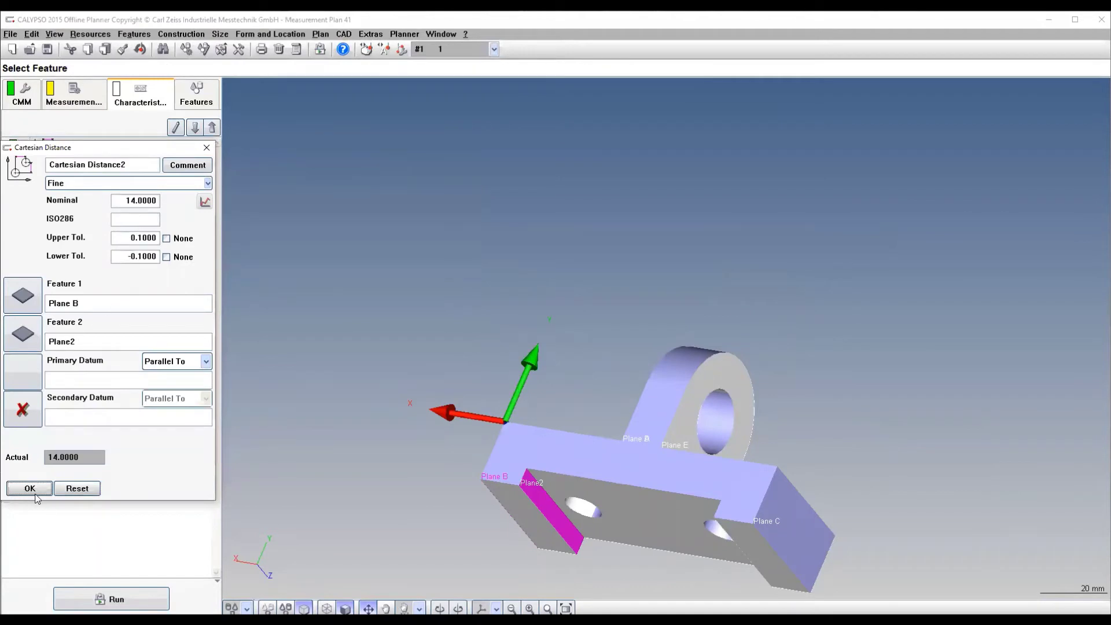
left_click(30, 490)
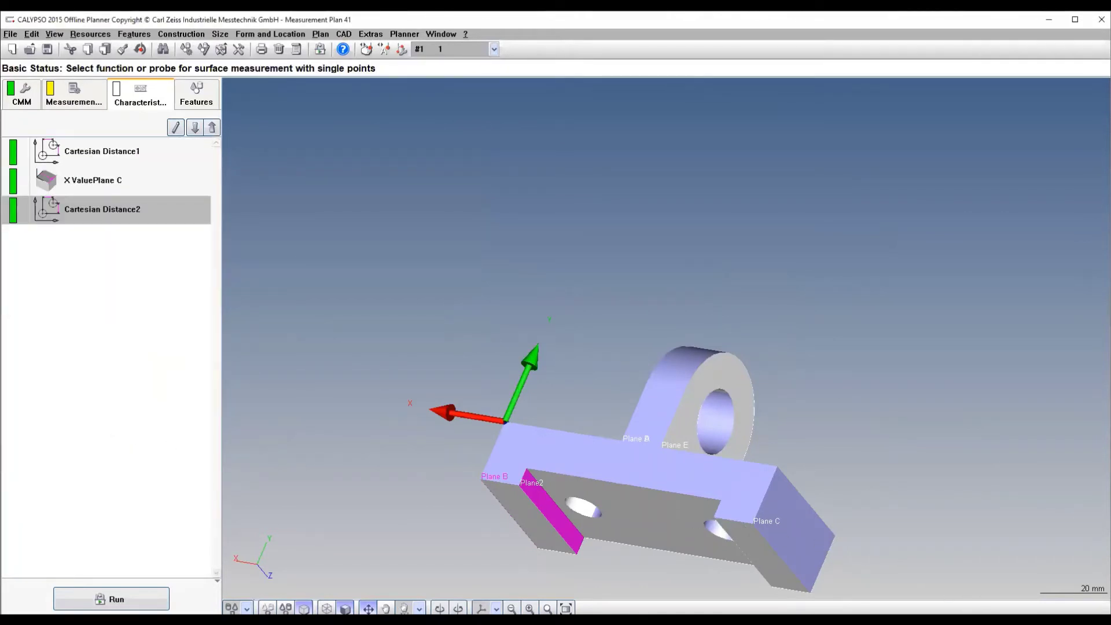
Probe three points on the recessed underside face between the two holes to define a new plane feature, and accept it.
left_click(943, 487)
middle_click_drag(657, 532, 685, 494)
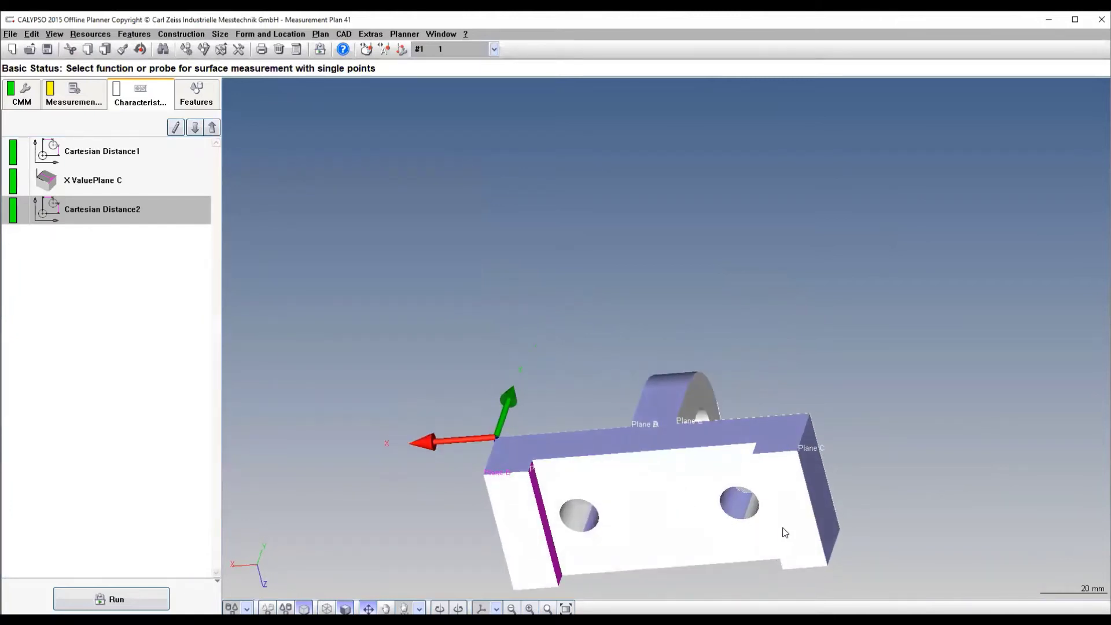
middle_click_drag(787, 526, 842, 466)
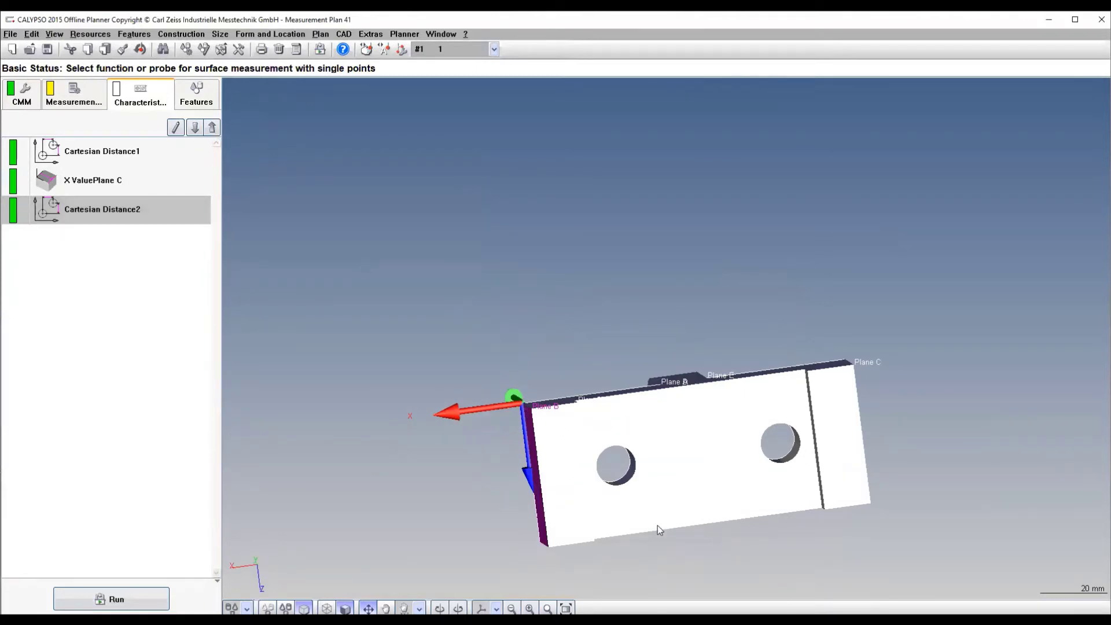
left_click(246, 608)
left_click(258, 573)
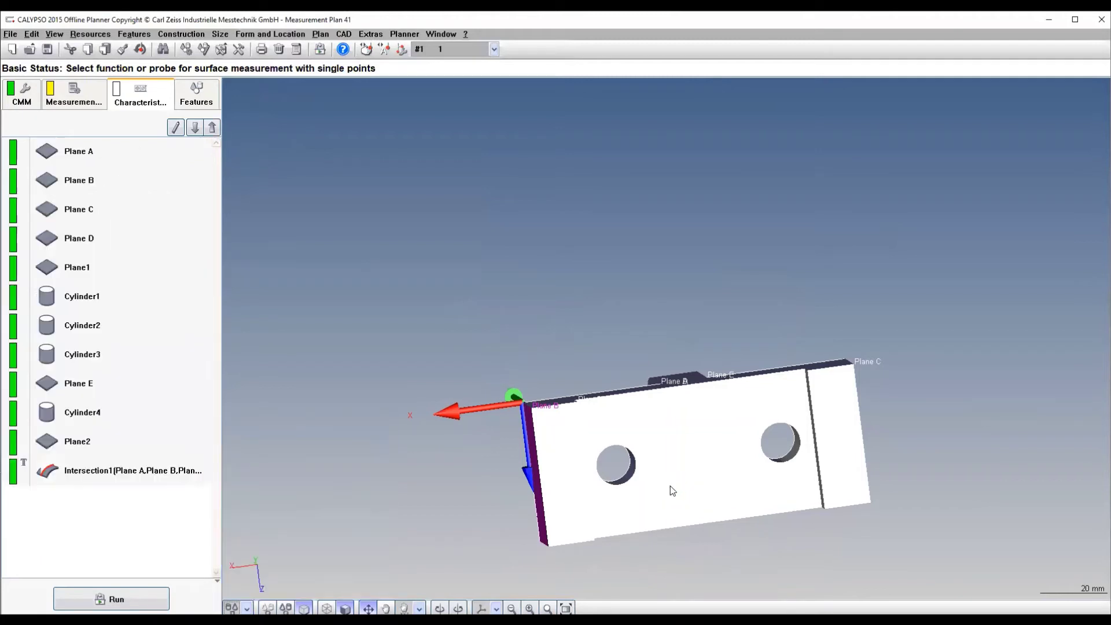
left_click(669, 489)
double_click(102, 238)
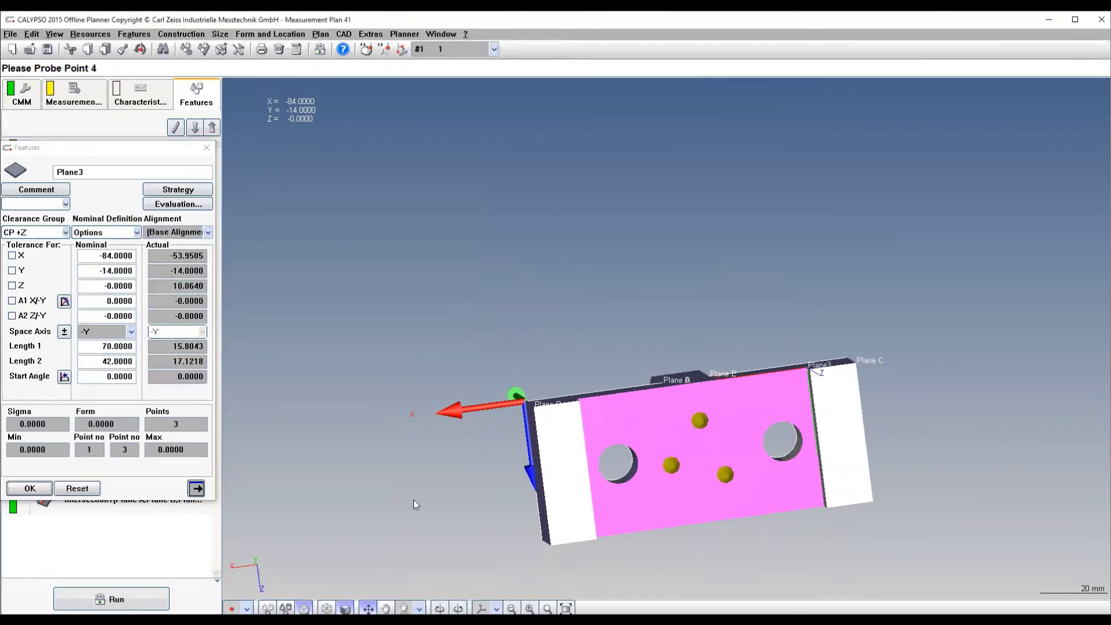
left_click(30, 489)
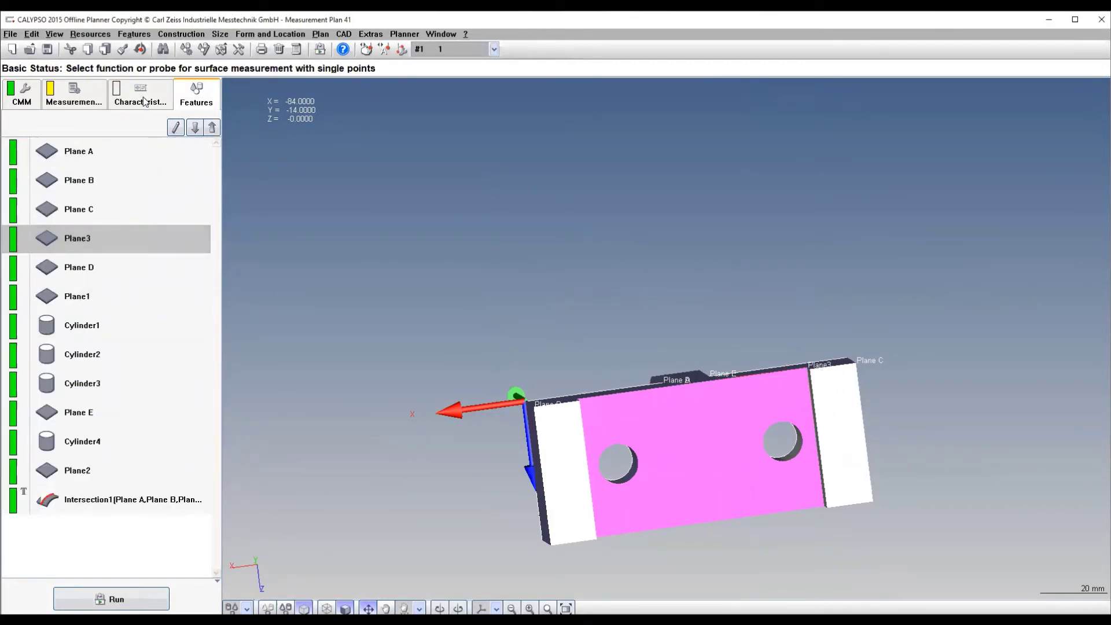
Add a third Cartesian distance characteristic and close its definition without assigning any features.
left_click(220, 36)
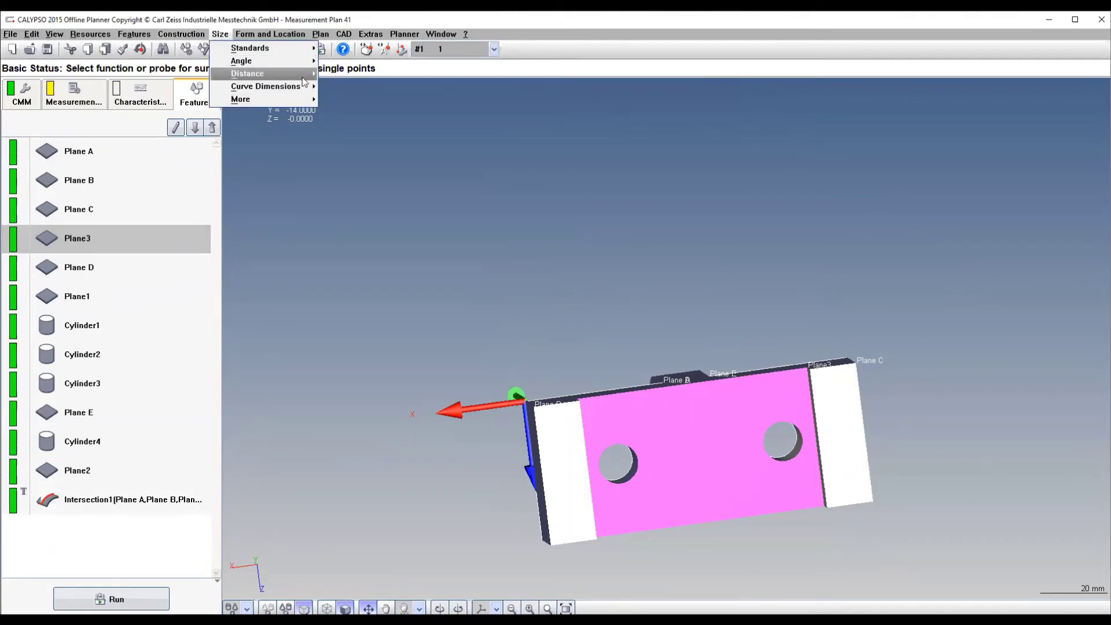
mouse_move(246, 74)
left_click(348, 110)
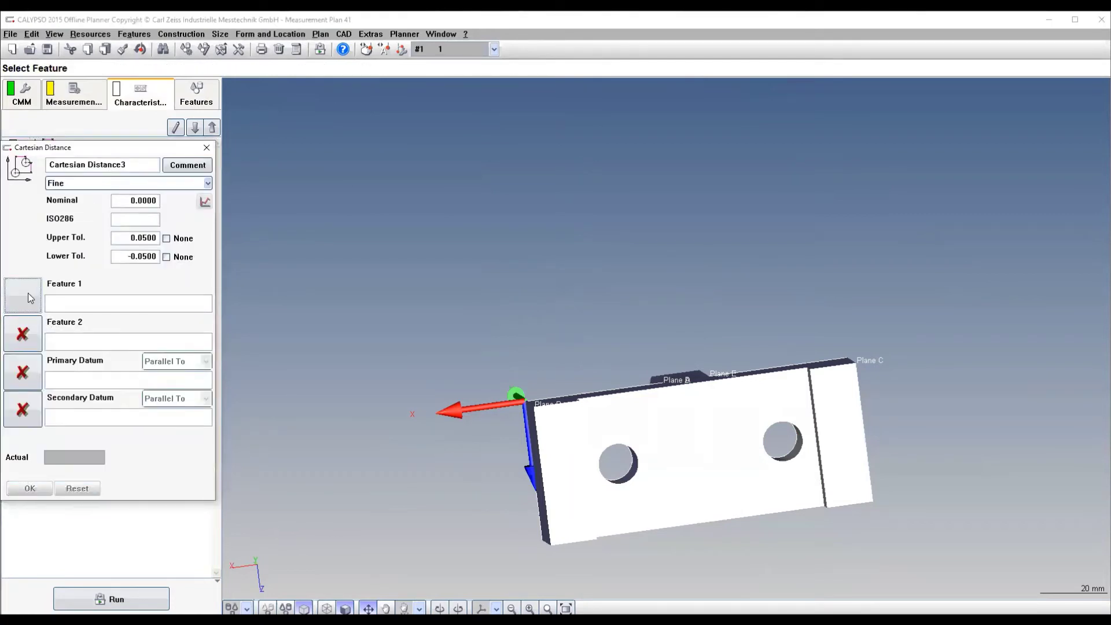
left_click(28, 293)
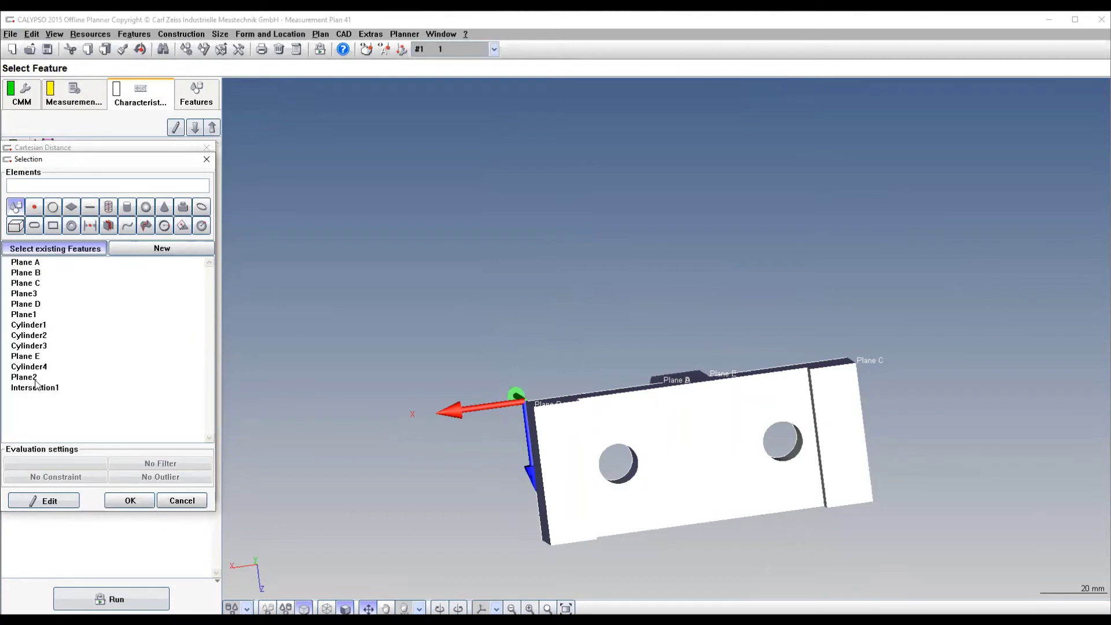
left_click(173, 499)
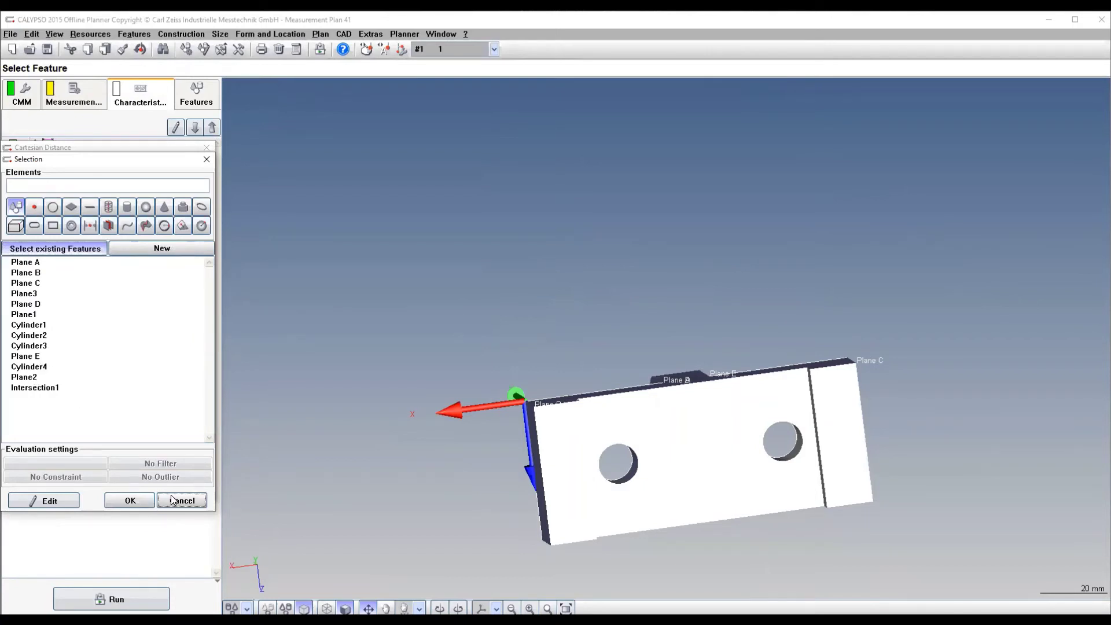
left_click(207, 147)
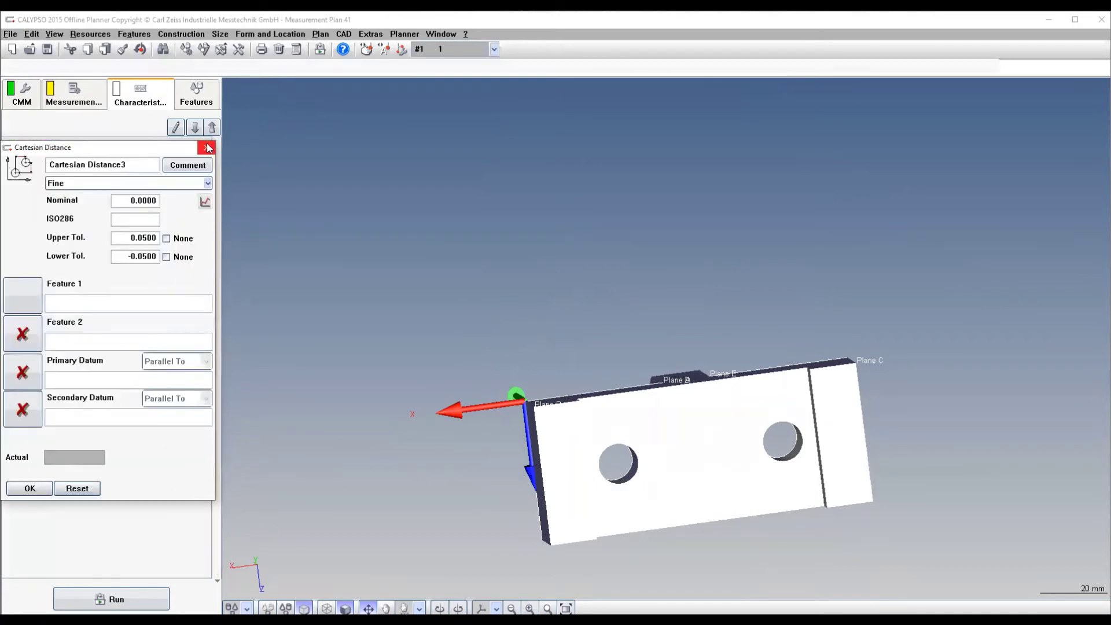
Create a plane feature on the underside of the foot at the Plane C end, probe three points on it, and accept it.
left_click(844, 446)
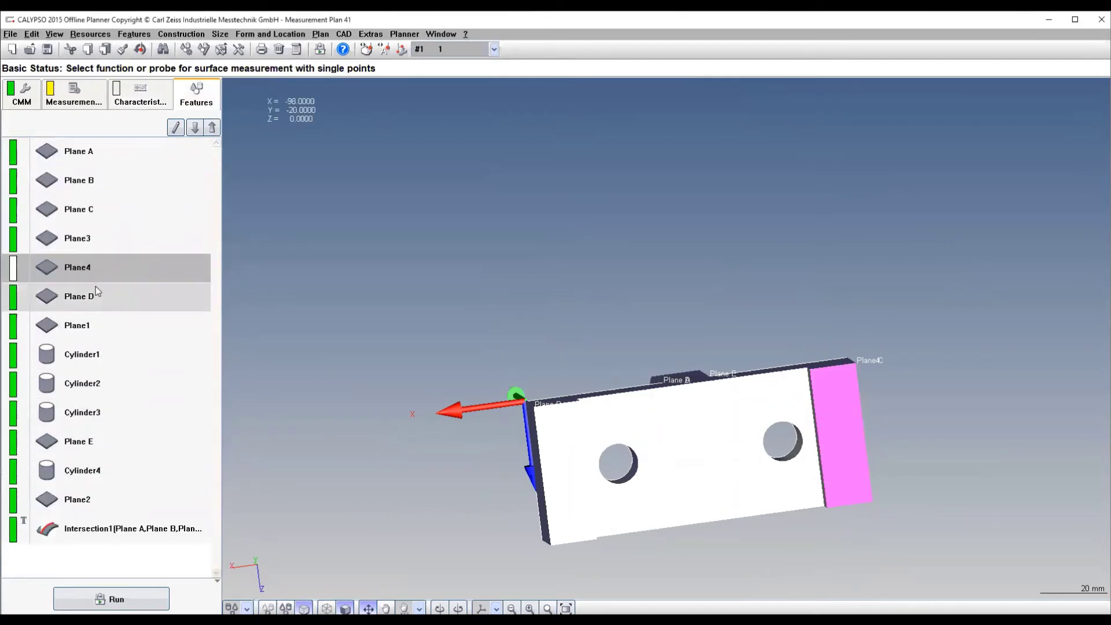
double_click(95, 271)
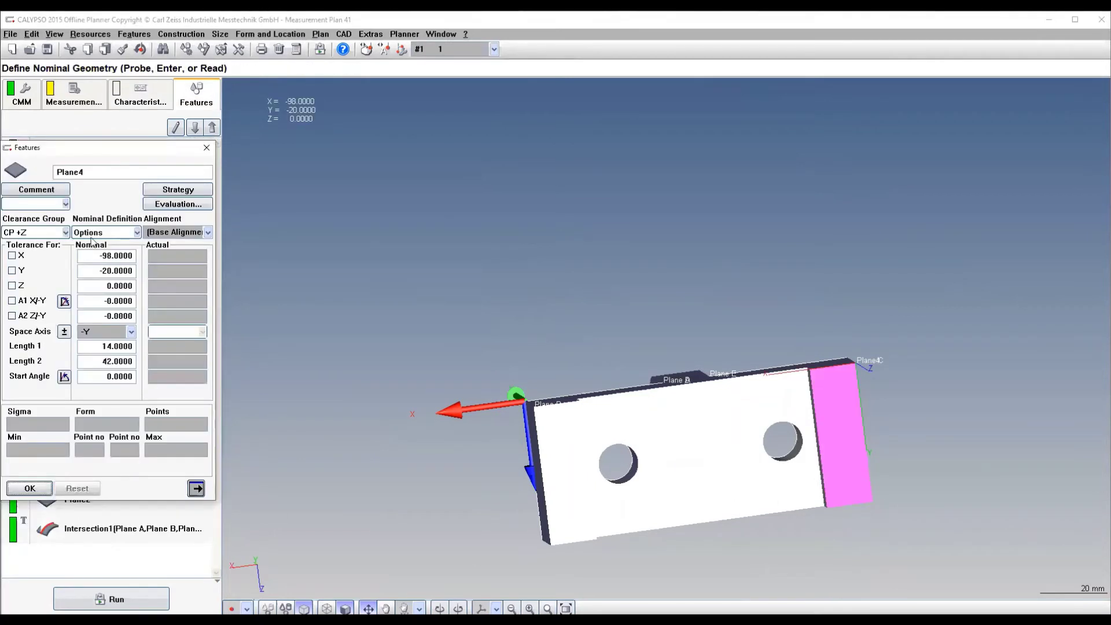
left_click(850, 411)
left_click(835, 422)
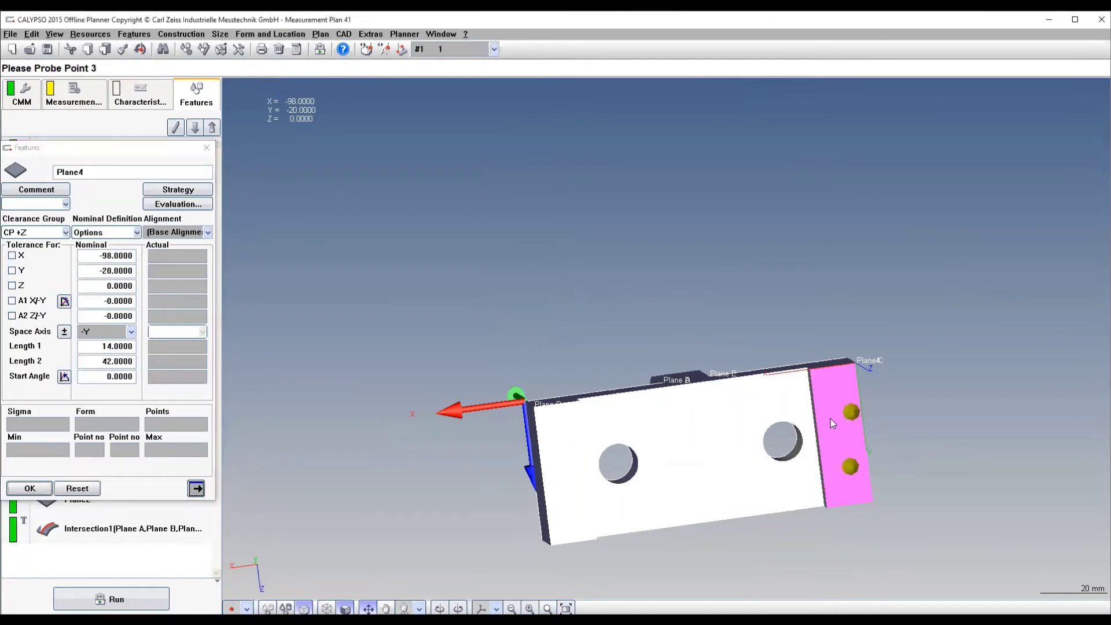
left_click(849, 466)
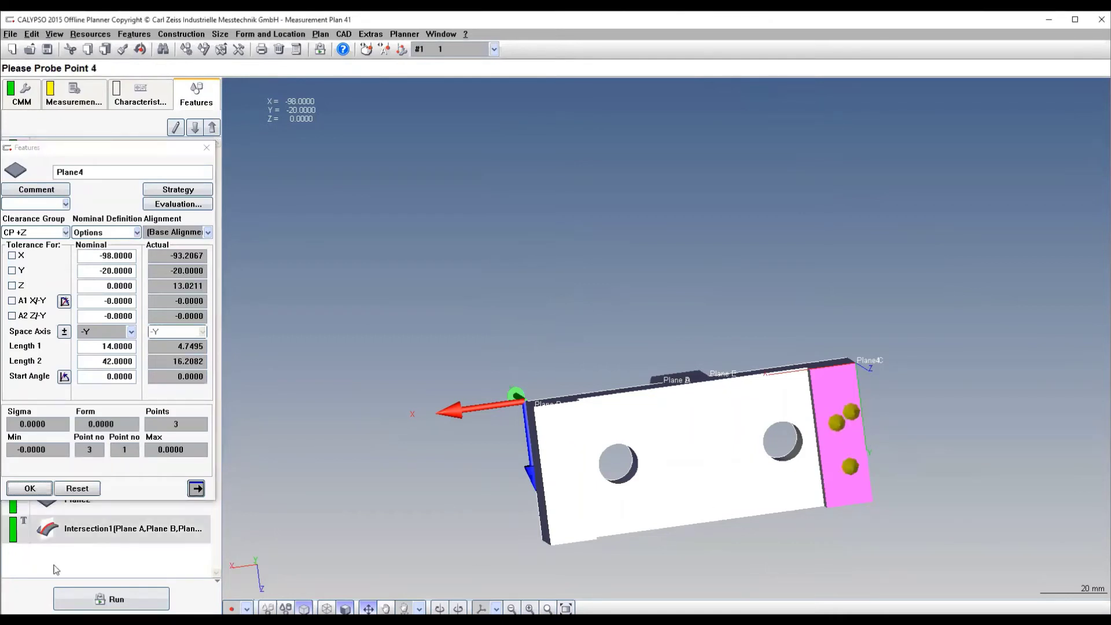
left_click(30, 489)
Reopen the third Cartesian distance and assign Plane3 as its Feature 1.
left_click(143, 93)
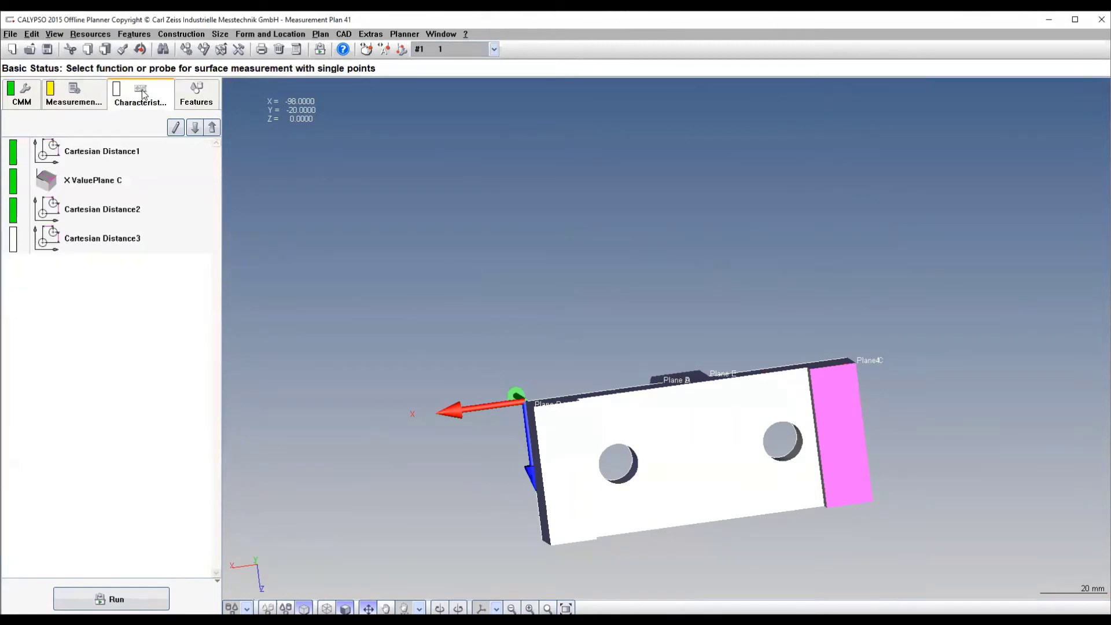
double_click(57, 238)
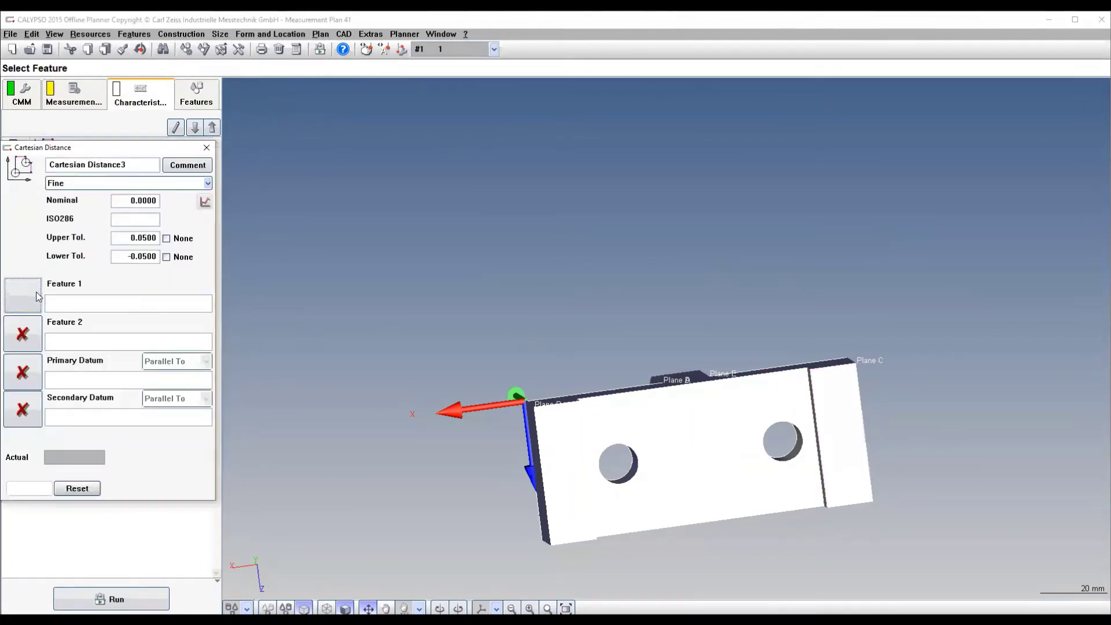
left_click(37, 296)
left_click(42, 295)
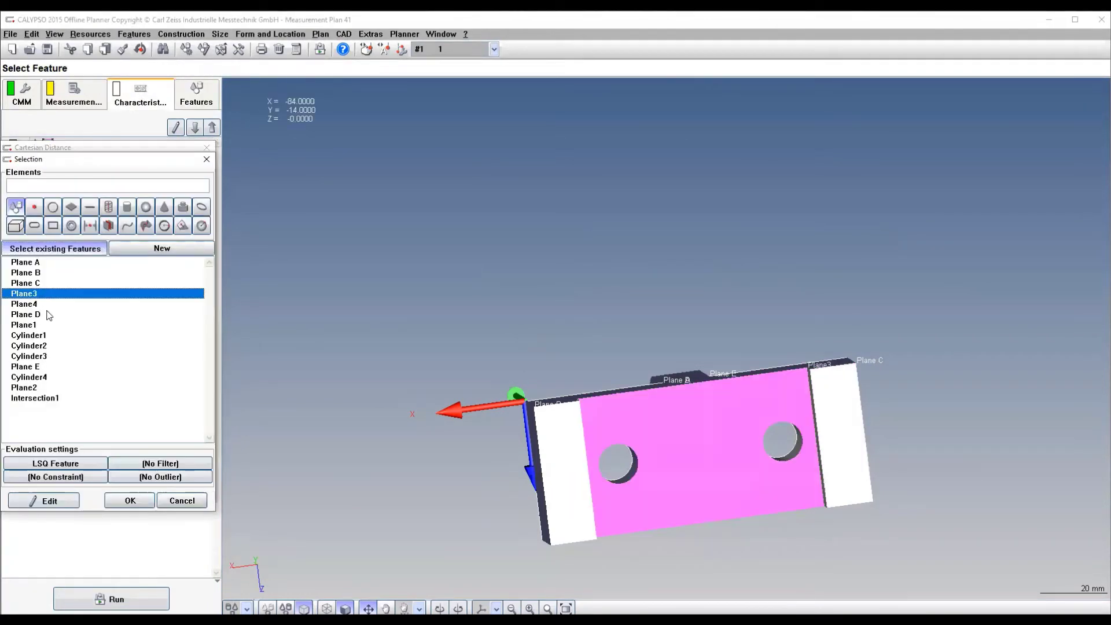
left_click(131, 500)
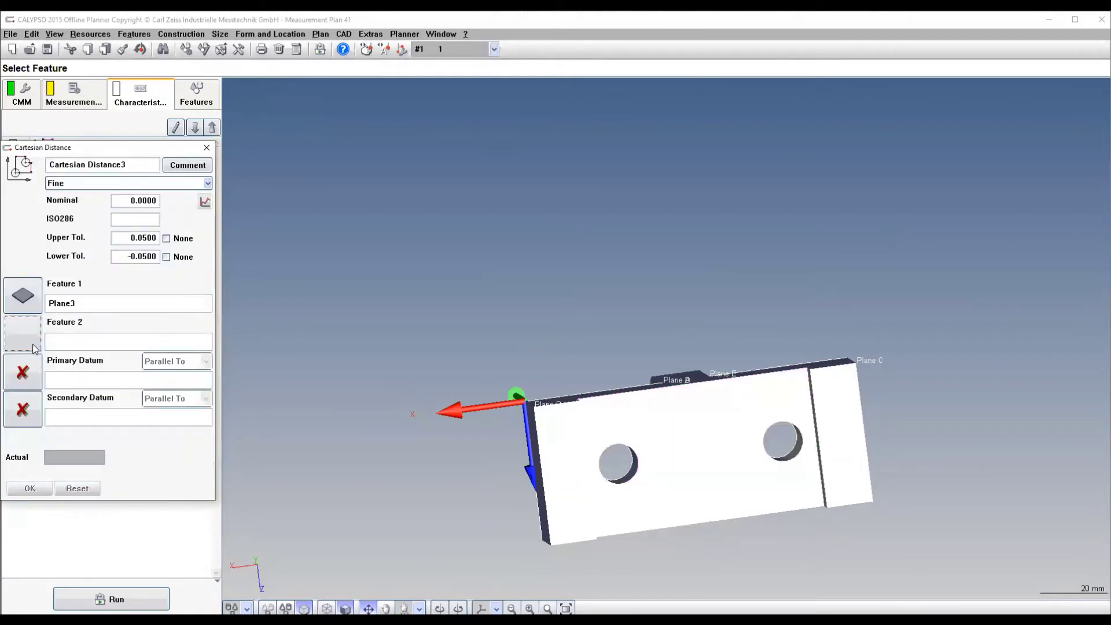
Assign Plane4 as Feature 2 of the third Cartesian distance and accept the characteristic.
left_click(23, 335)
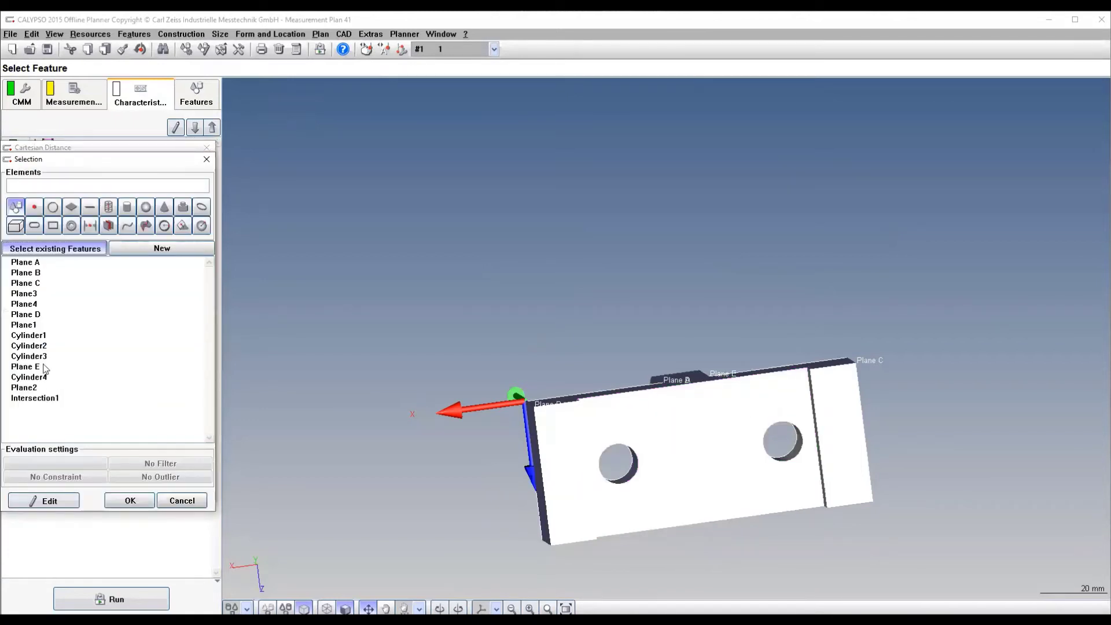
left_click(39, 305)
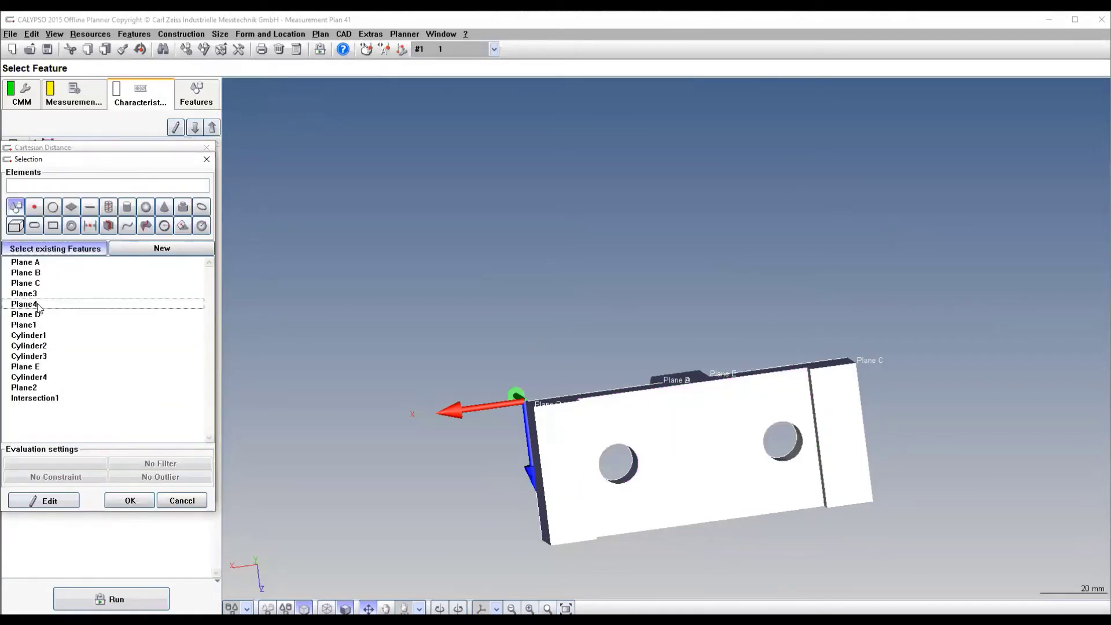
left_click(131, 501)
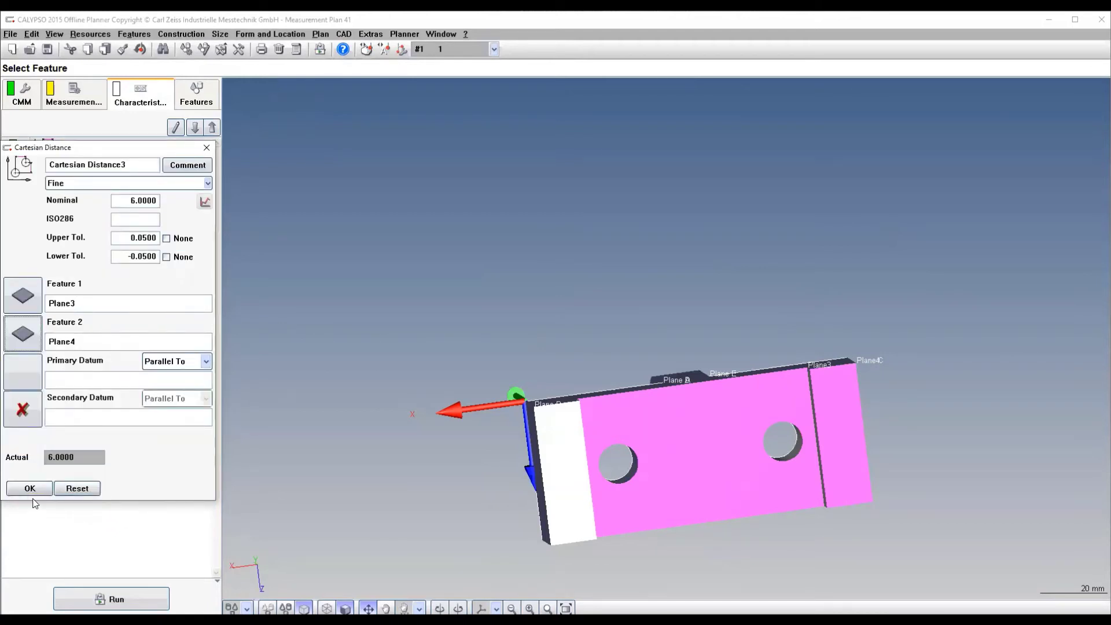
left_click(22, 491)
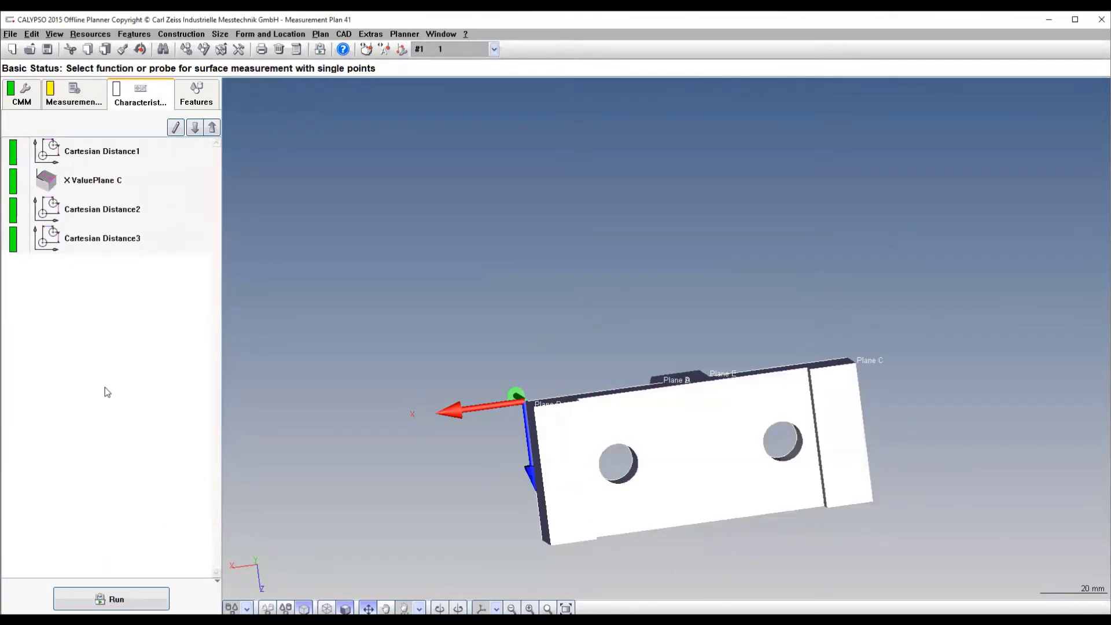
Add a fourth Cartesian distance characteristic and assign Plane B as its Feature 1.
left_click_drag(721, 341, 641, 528)
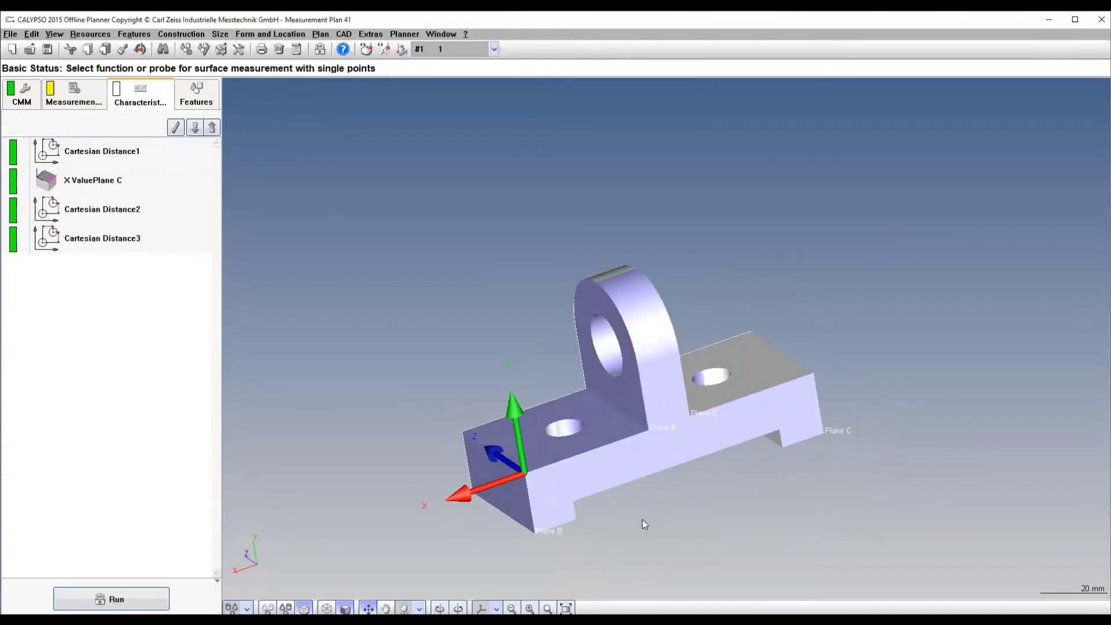
left_click(221, 35)
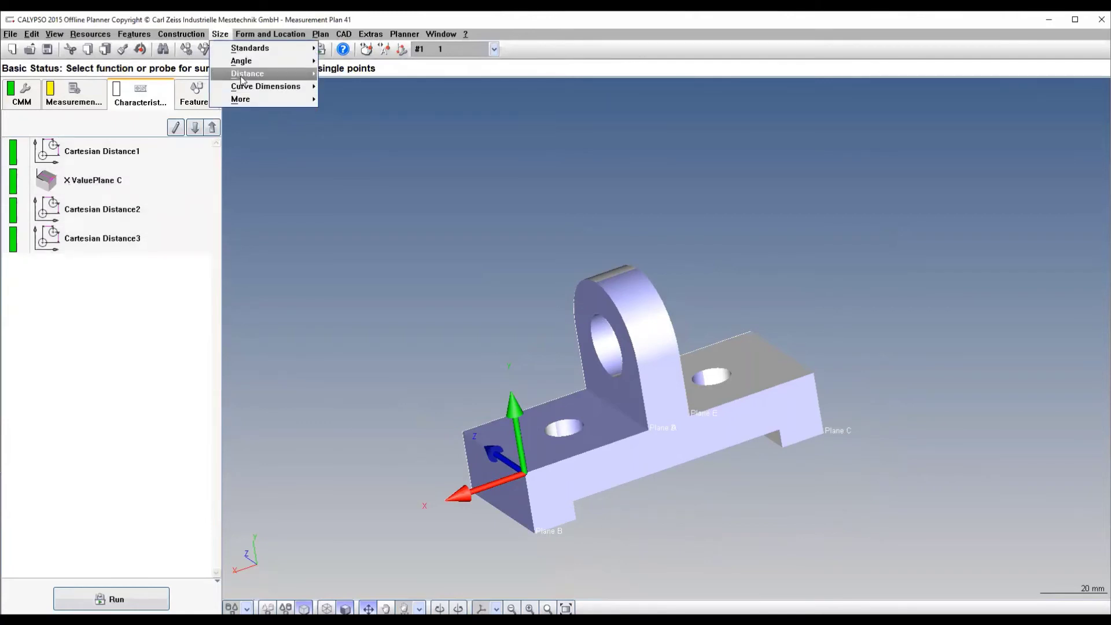
mouse_move(291, 74)
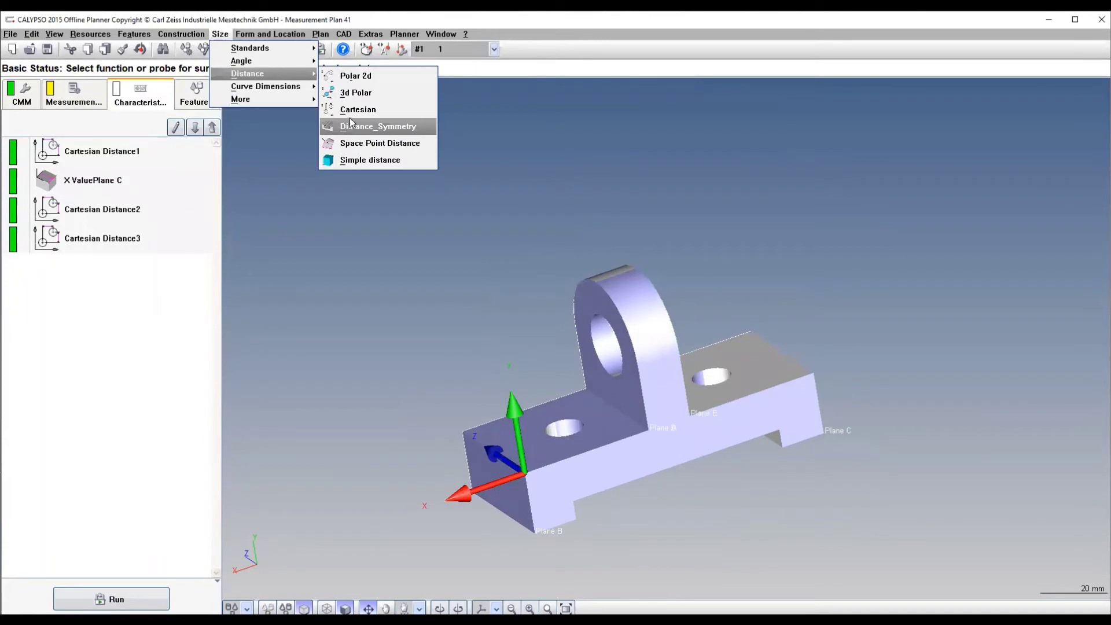
left_click(349, 110)
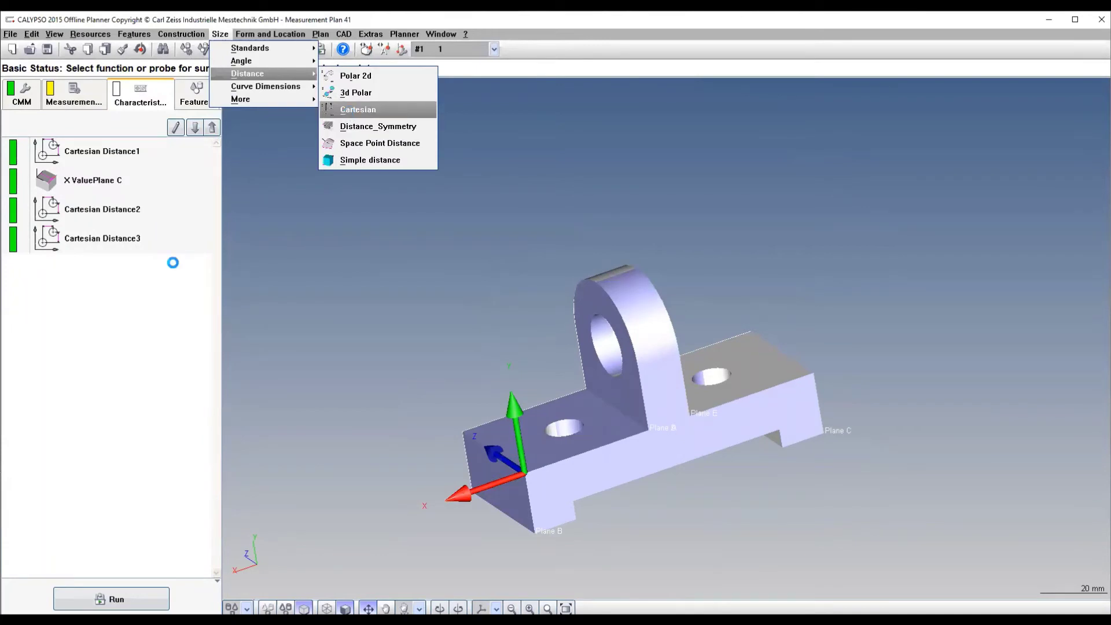
left_click(25, 301)
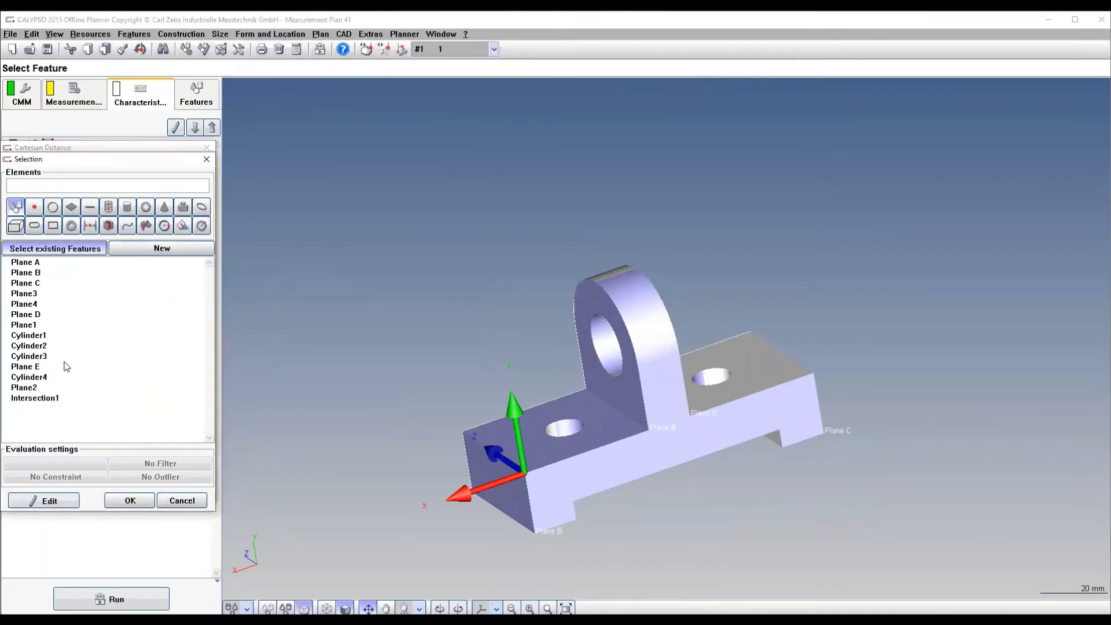
left_click(43, 275)
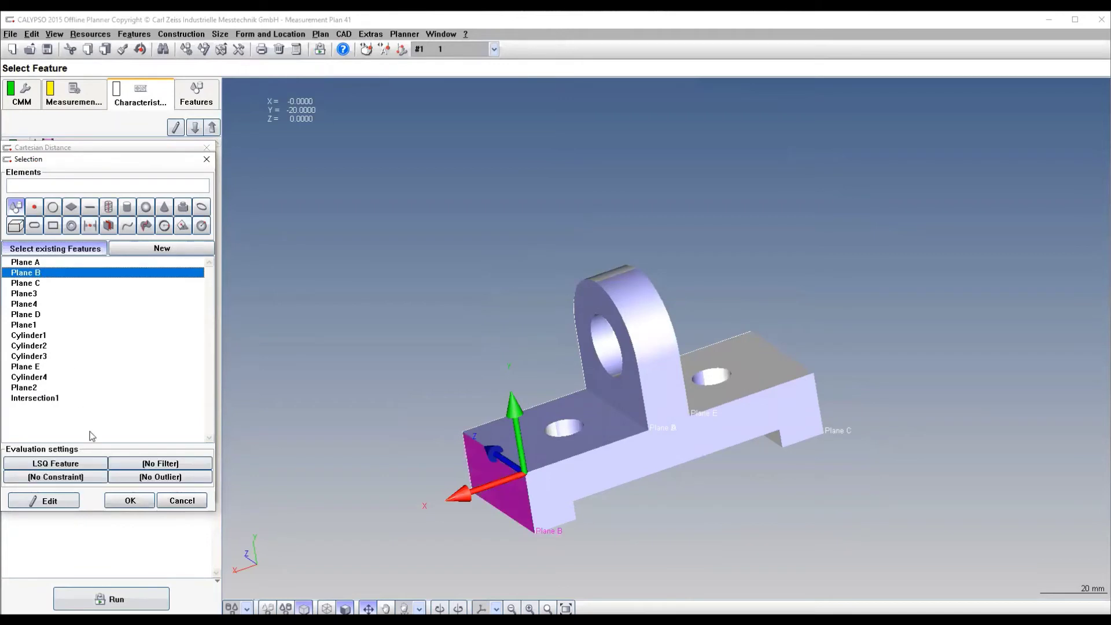
left_click(129, 501)
Assign Plane D as Feature 2 of the fourth Cartesian distance and accept the characteristic.
left_click(36, 340)
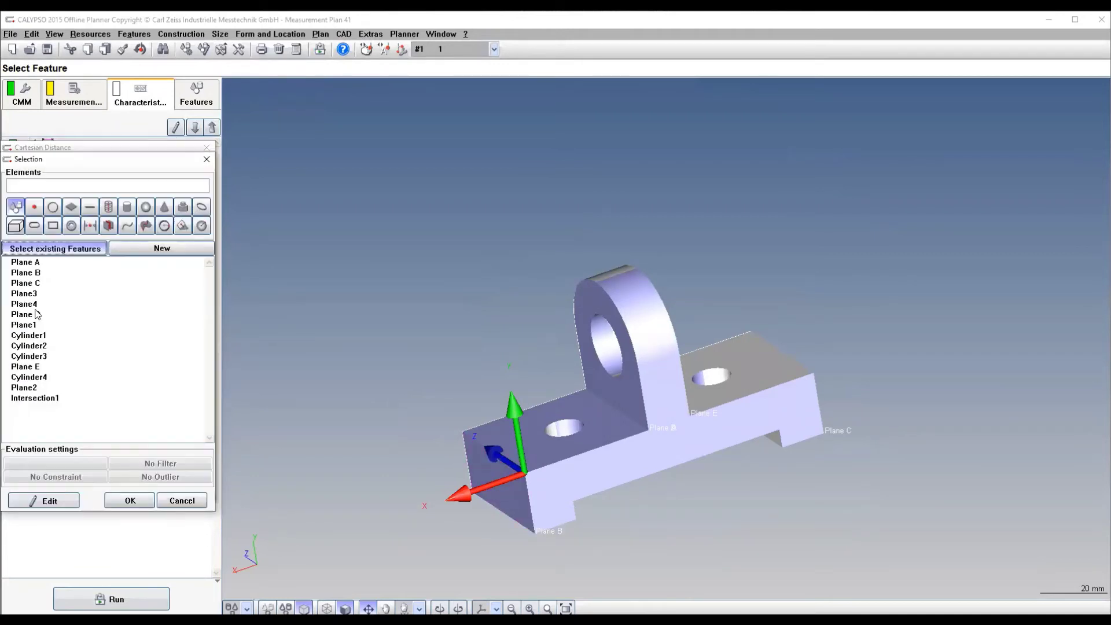
left_click(39, 315)
left_click(130, 501)
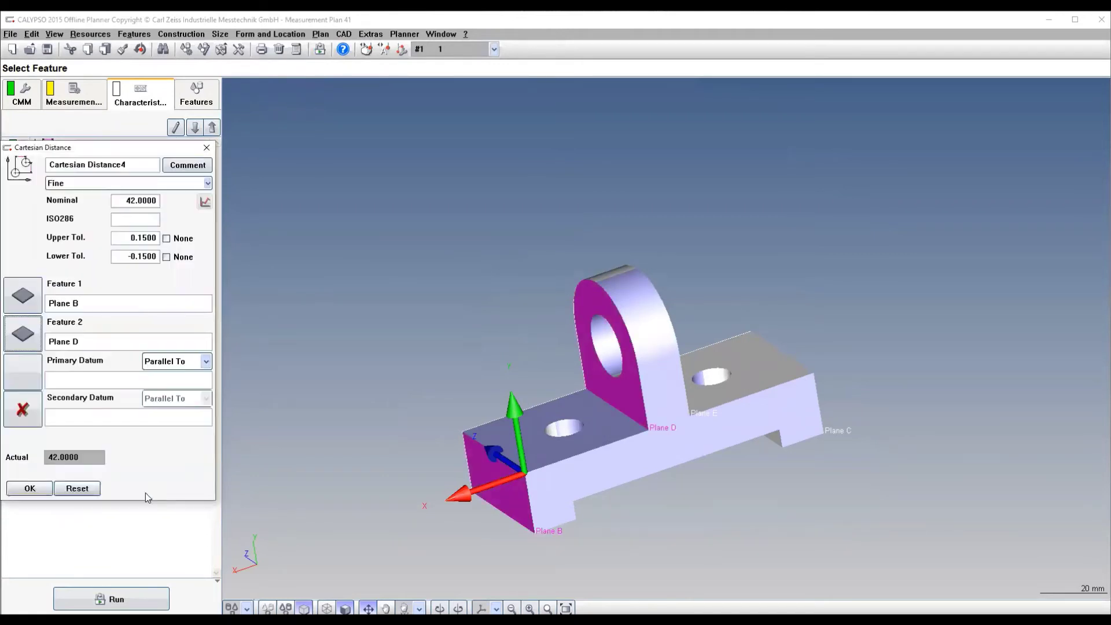
left_click(30, 489)
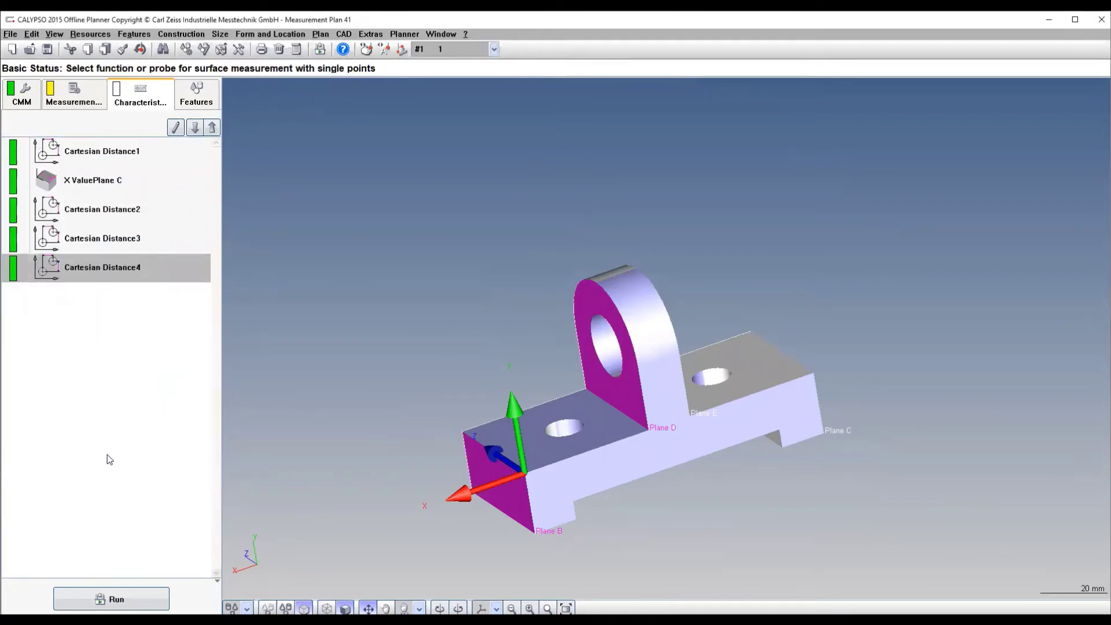
left_click(110, 460)
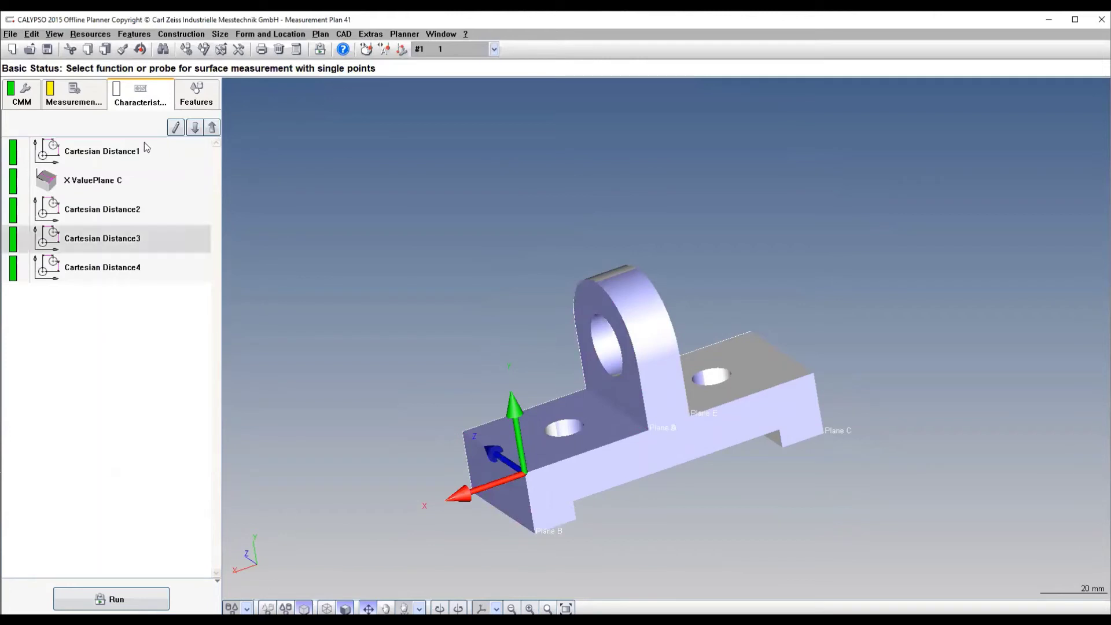
Add a fifth Cartesian distance characteristic and assign Plane D as its Feature 1.
left_click(219, 35)
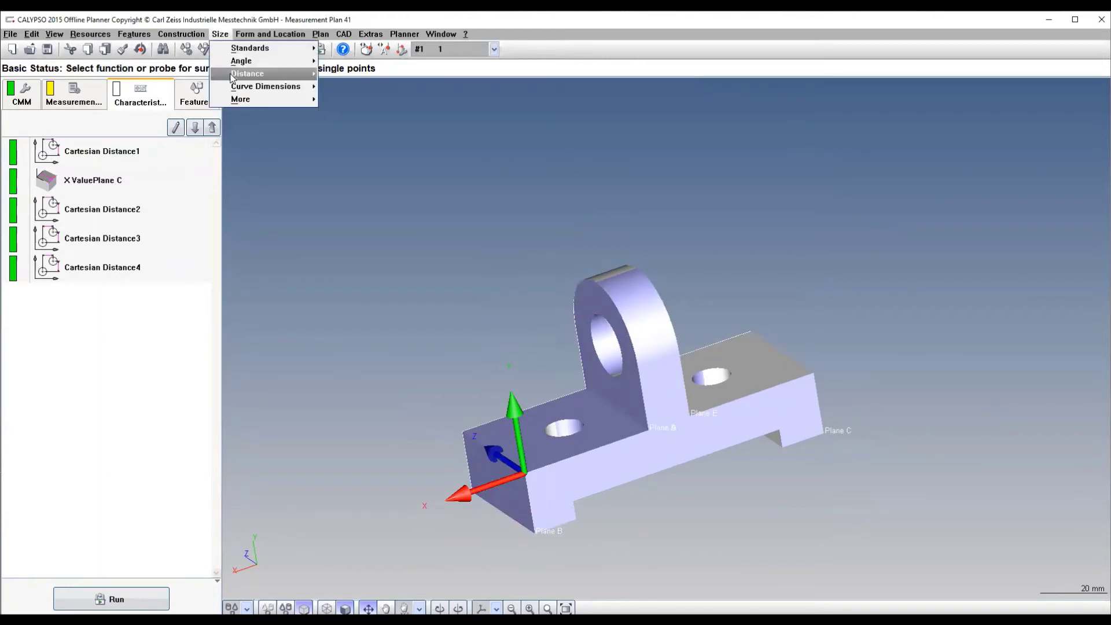
mouse_move(260, 73)
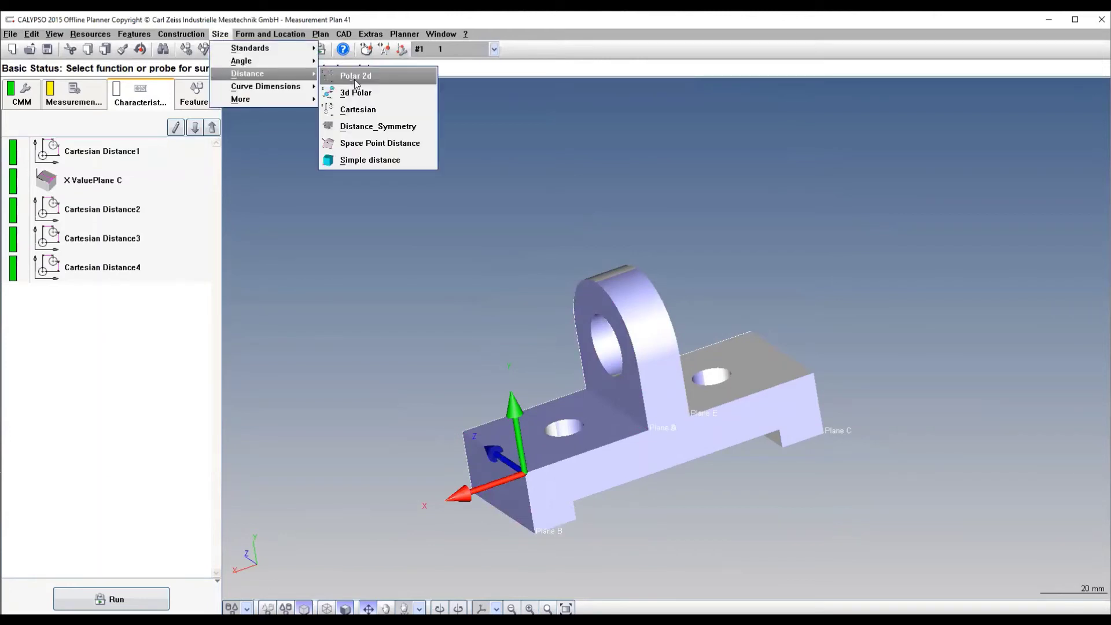
left_click(352, 110)
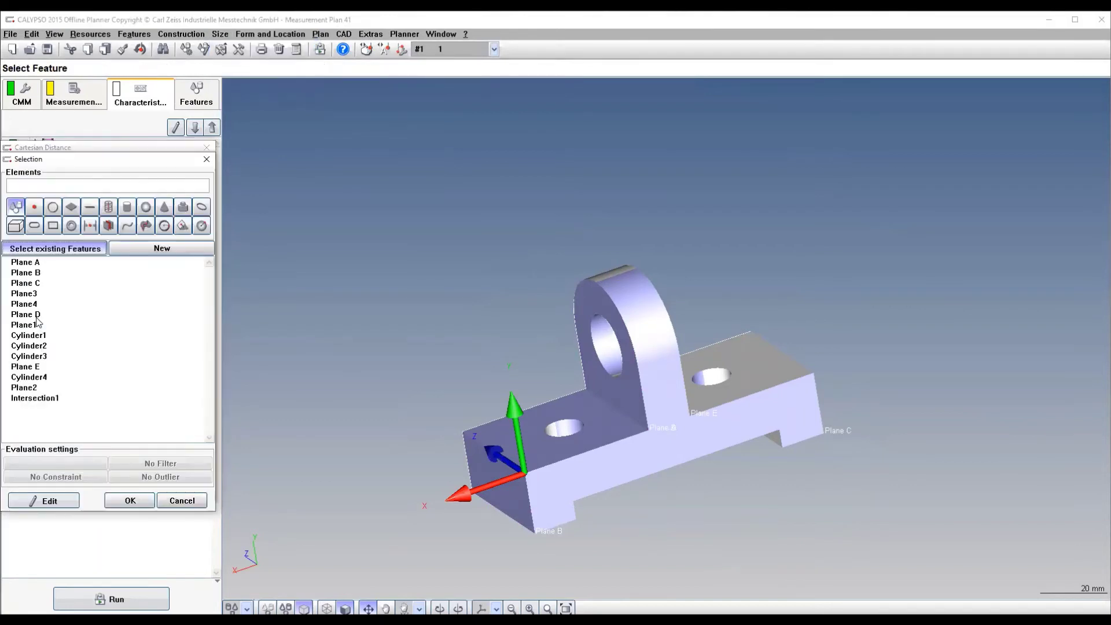
left_click(36, 317)
left_click(131, 501)
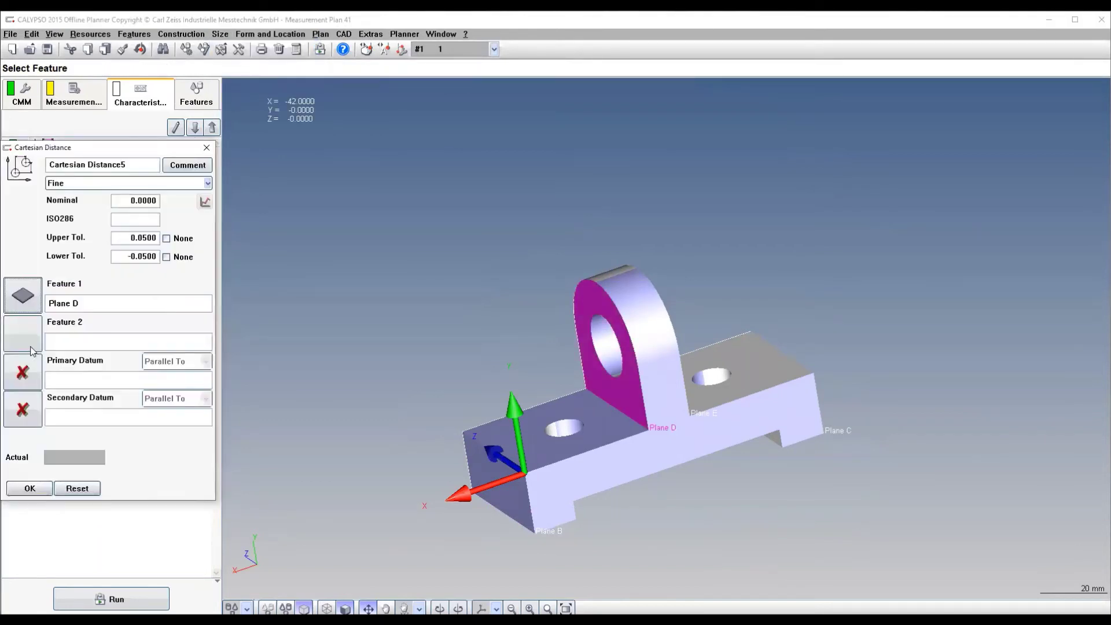
Assign the upright lug's face opposite Plane D as Feature 2 of the fifth Cartesian distance, picking it directly on the model.
left_click(30, 346)
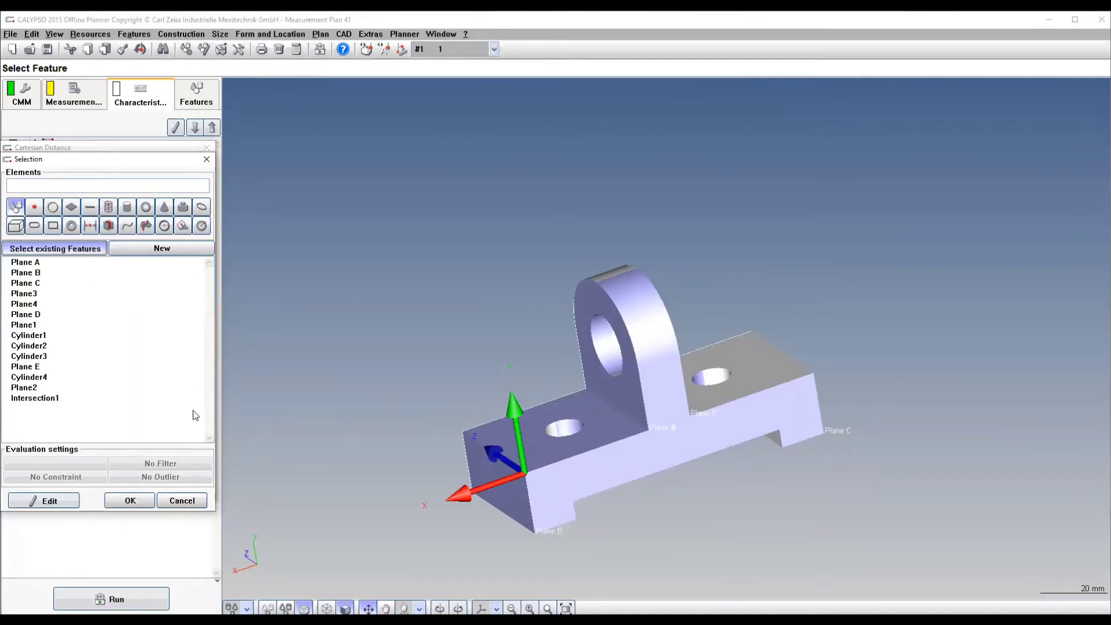
left_click(181, 500)
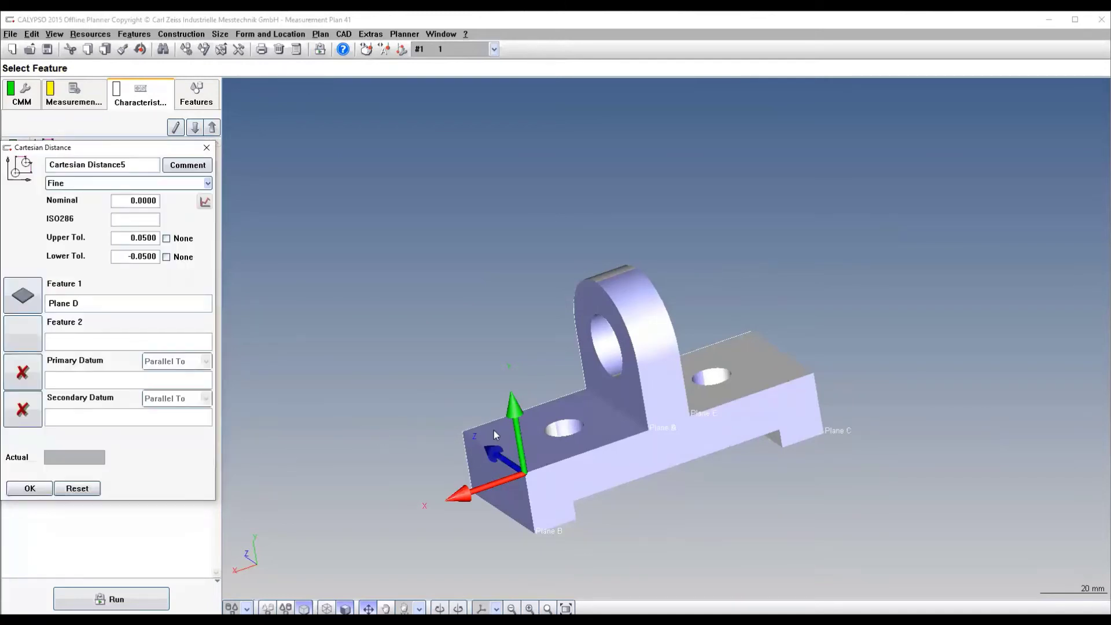
left_click_drag(641, 405, 751, 359)
left_click(751, 359)
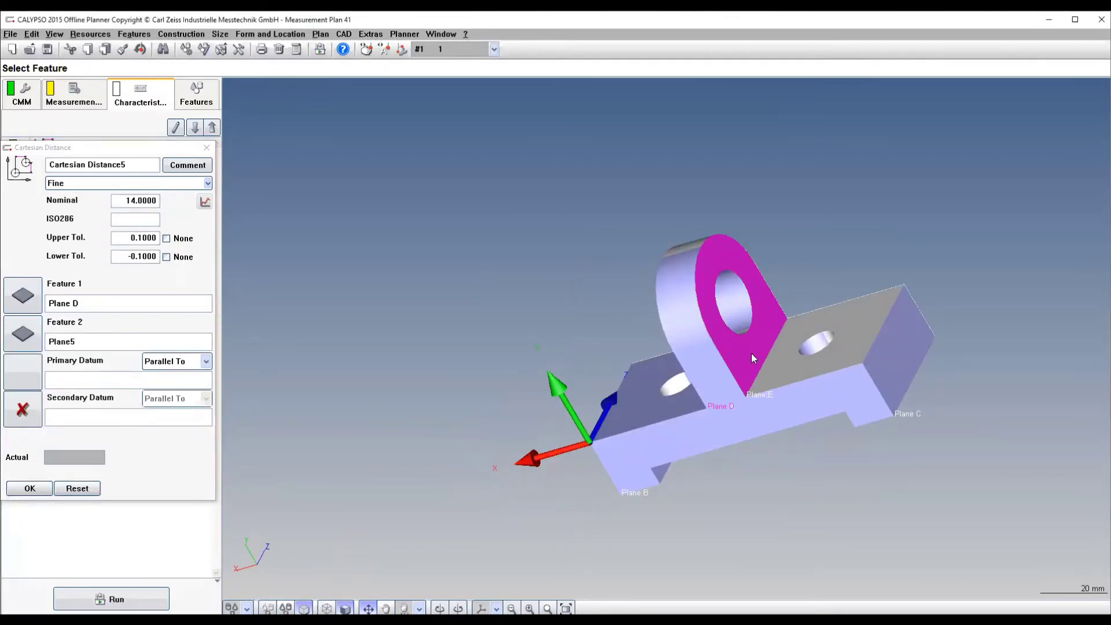
left_click(770, 333)
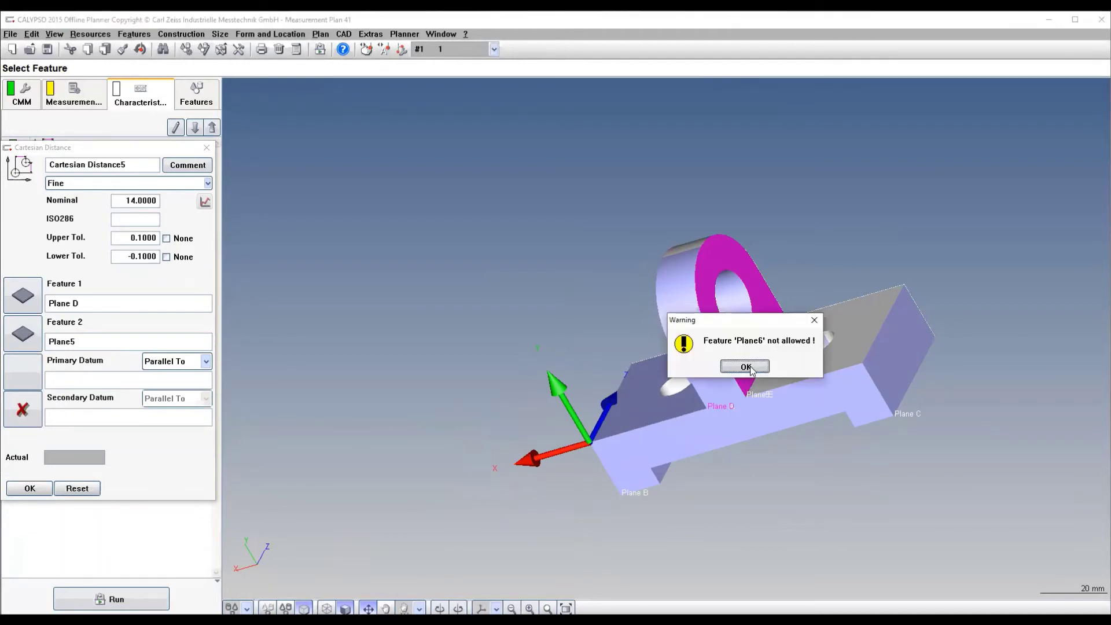
Accept the fifth Cartesian distance and probe Plane5 with three points on the upright lug's face.
left_click(750, 366)
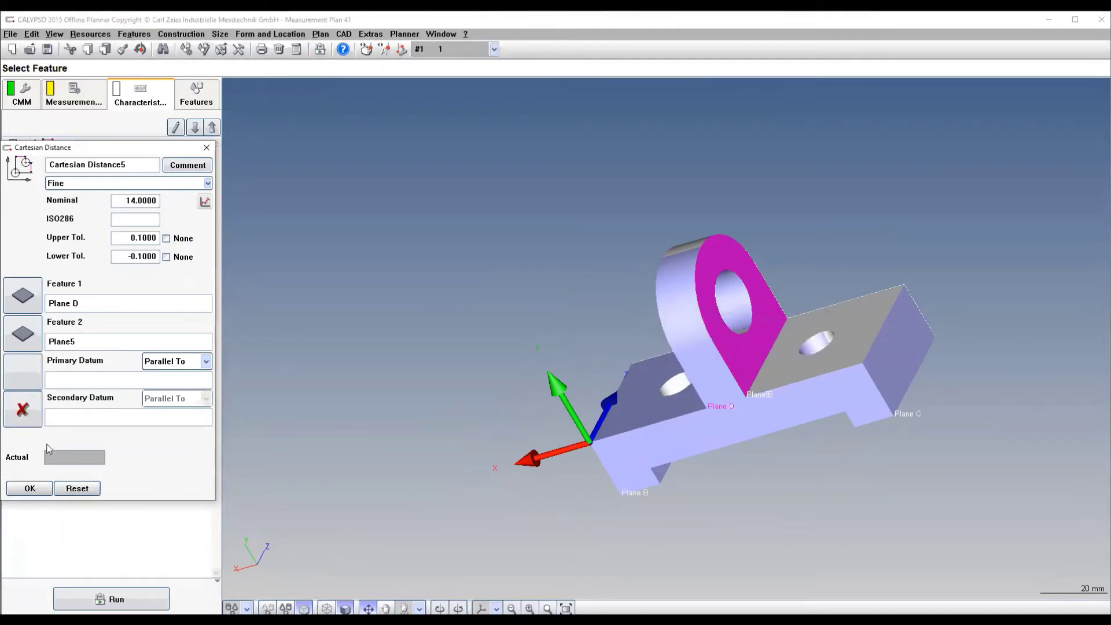
left_click(30, 490)
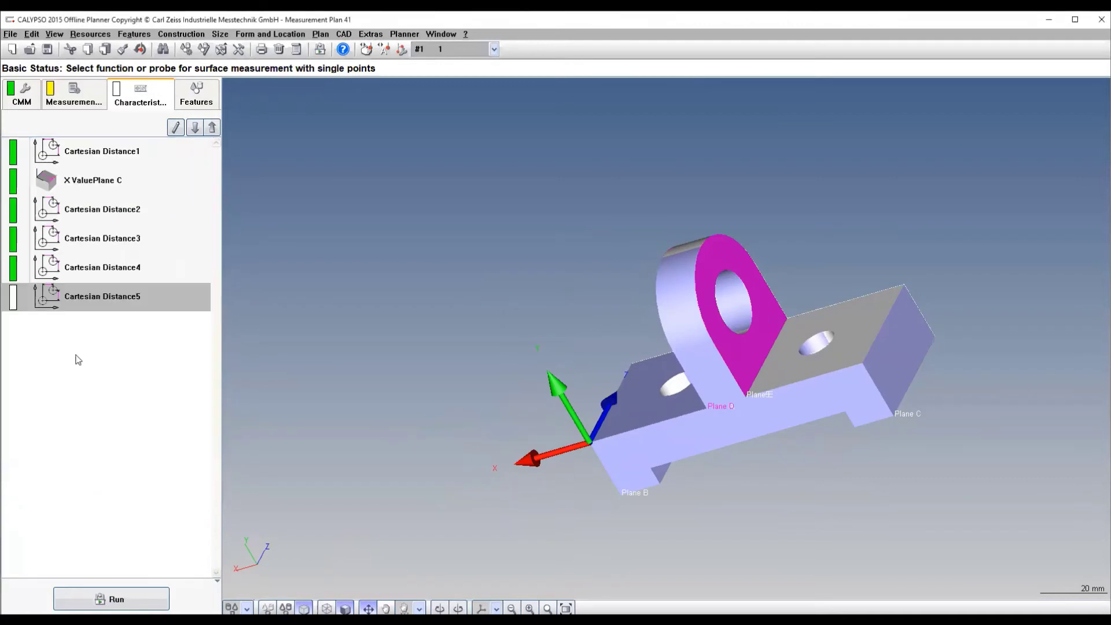
left_click(192, 91)
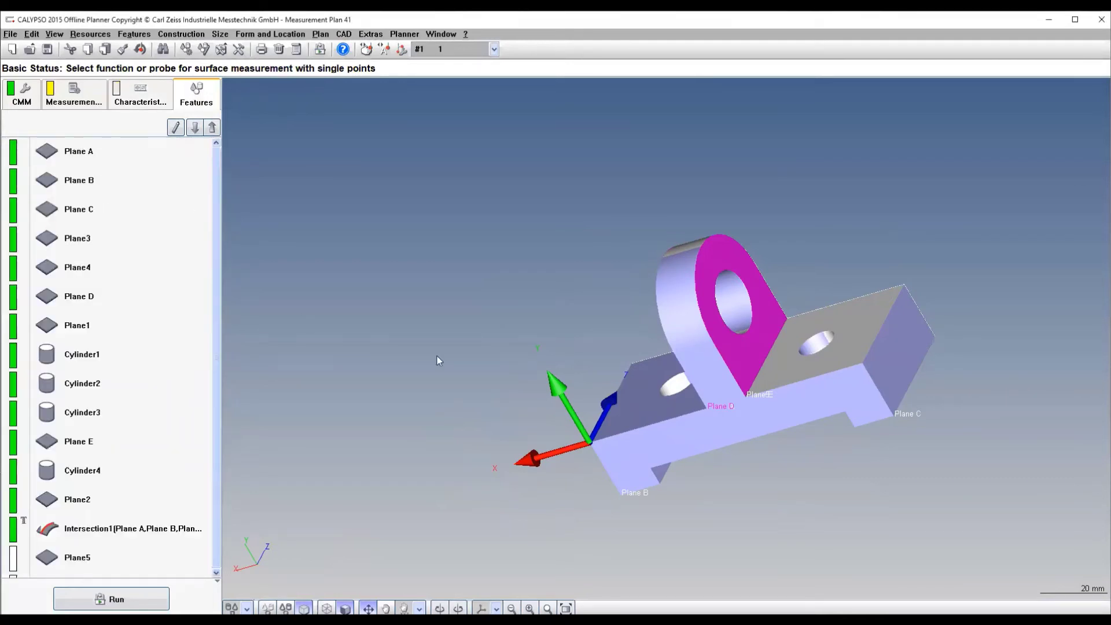
double_click(77, 556)
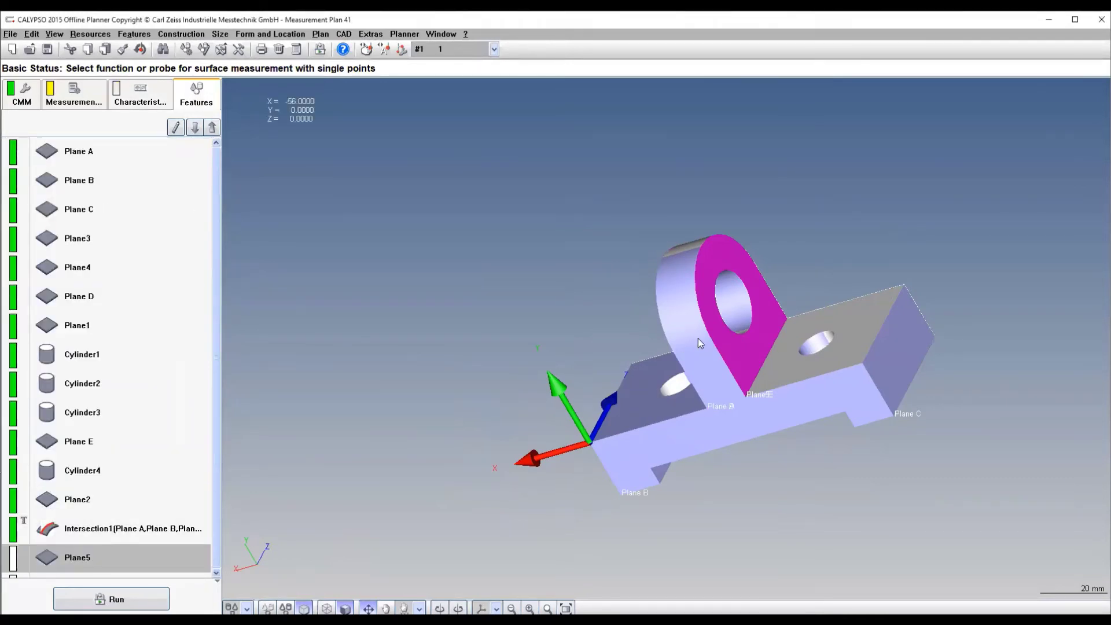
left_click(729, 335)
left_click(765, 256)
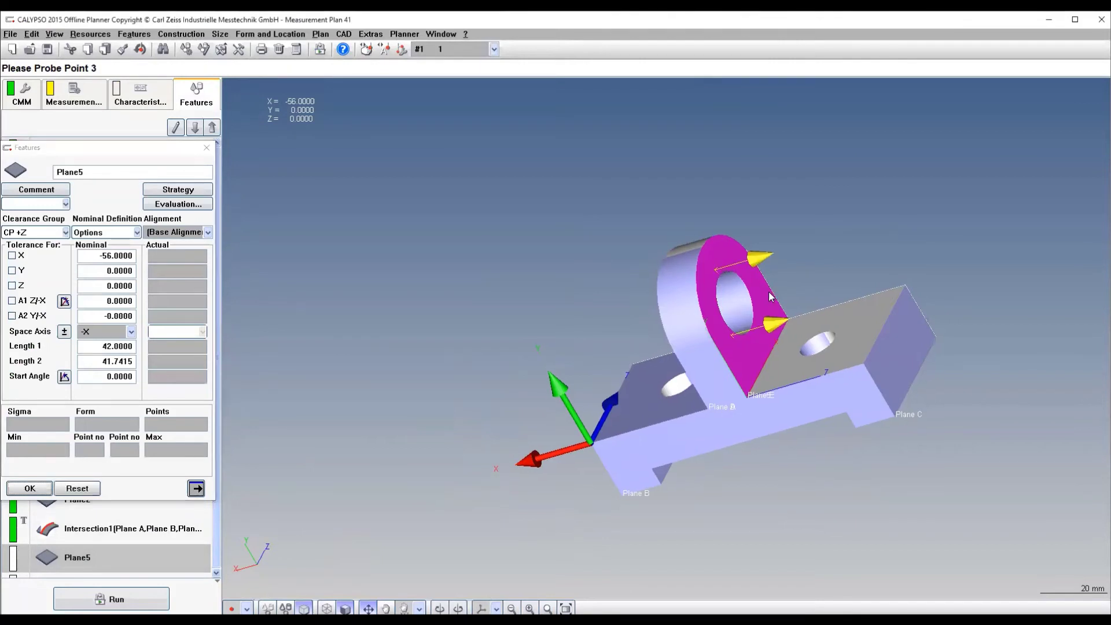
left_click(770, 301)
left_click(771, 303)
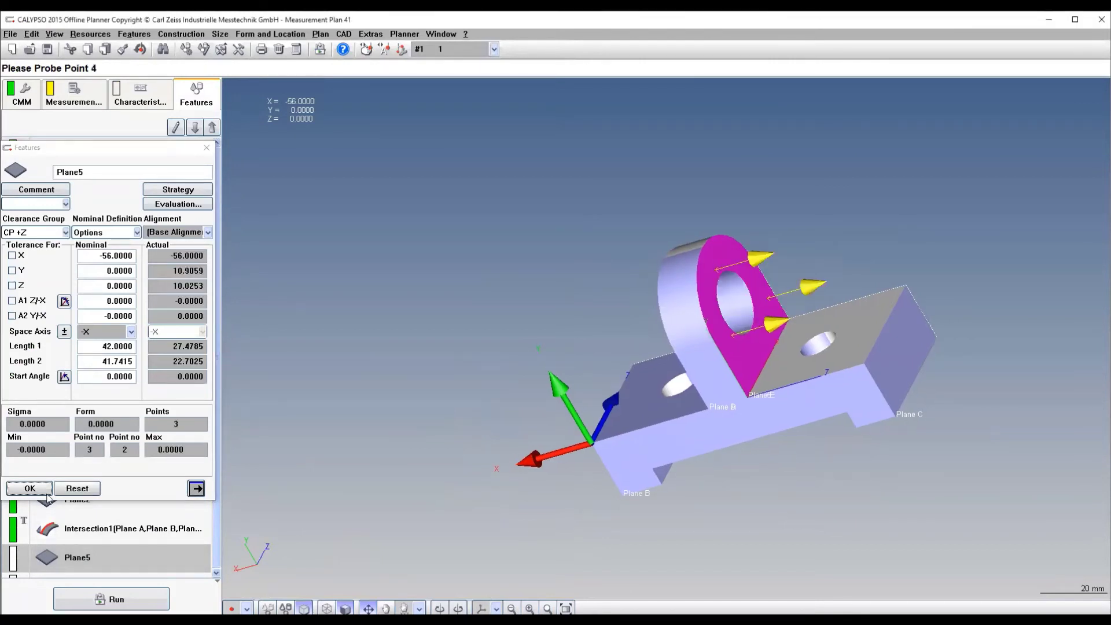
left_click(28, 489)
Review the fifth Cartesian distance's feature assignments, tolerances and actual value.
left_click(140, 93)
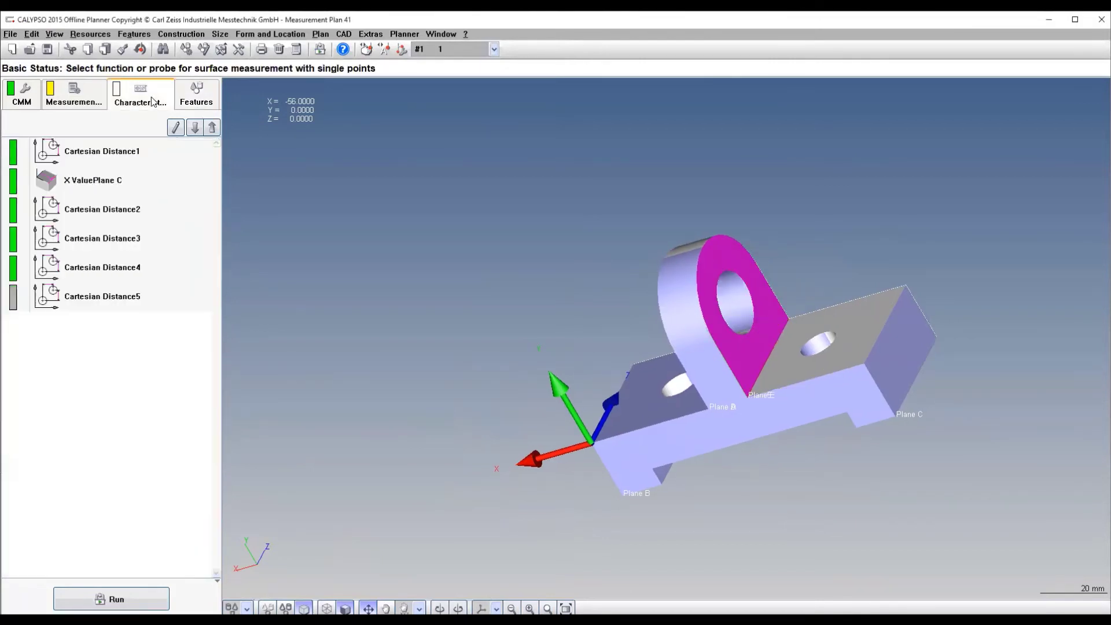
double_click(90, 308)
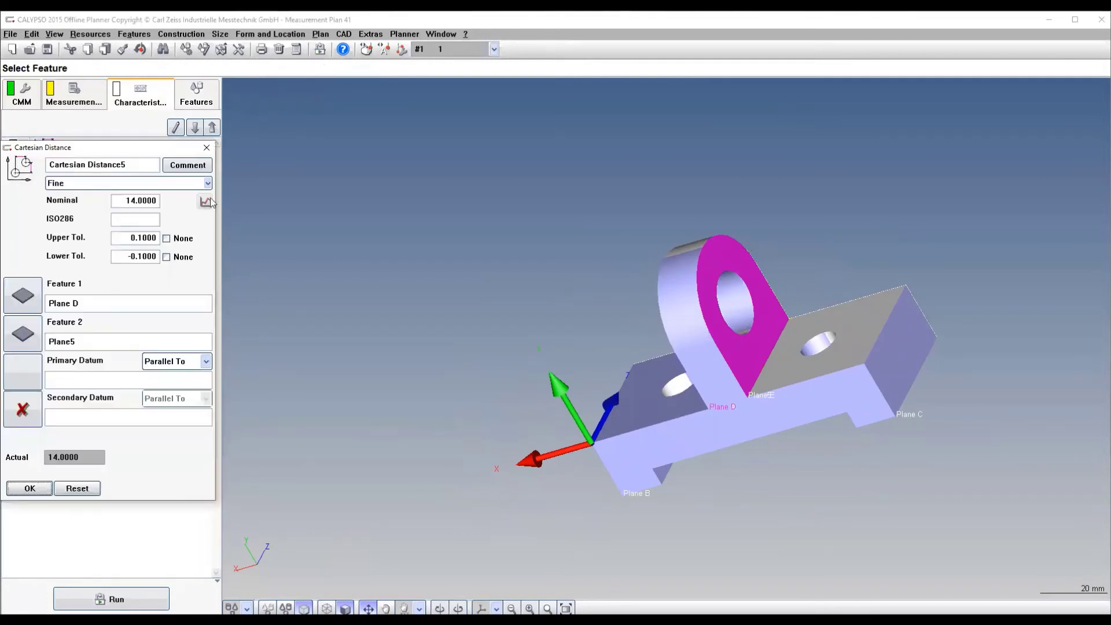
left_click(208, 148)
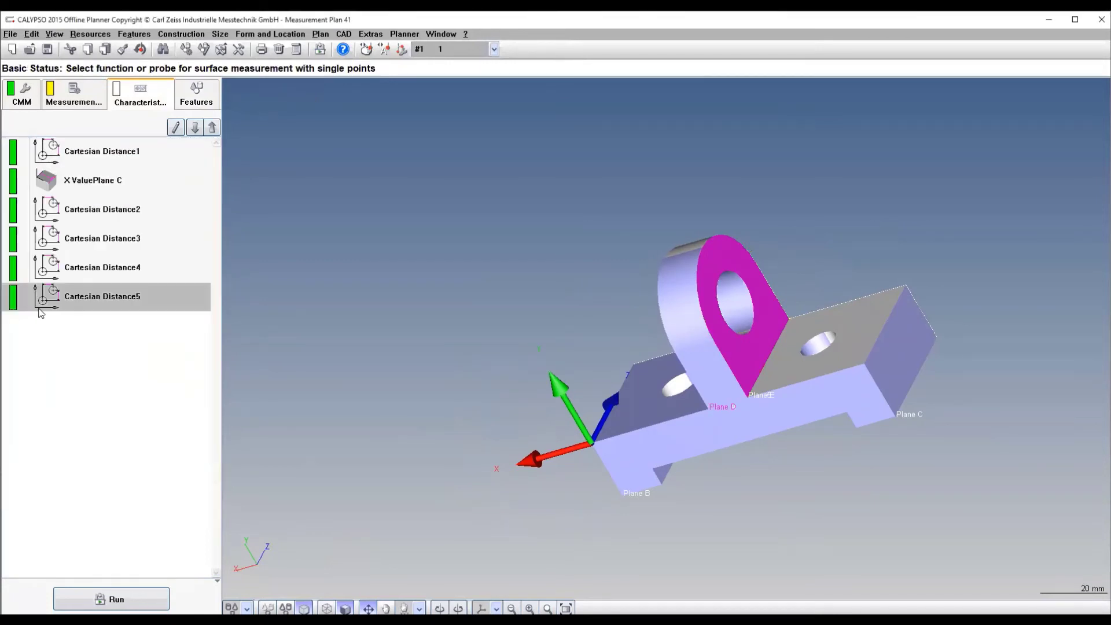
double_click(117, 298)
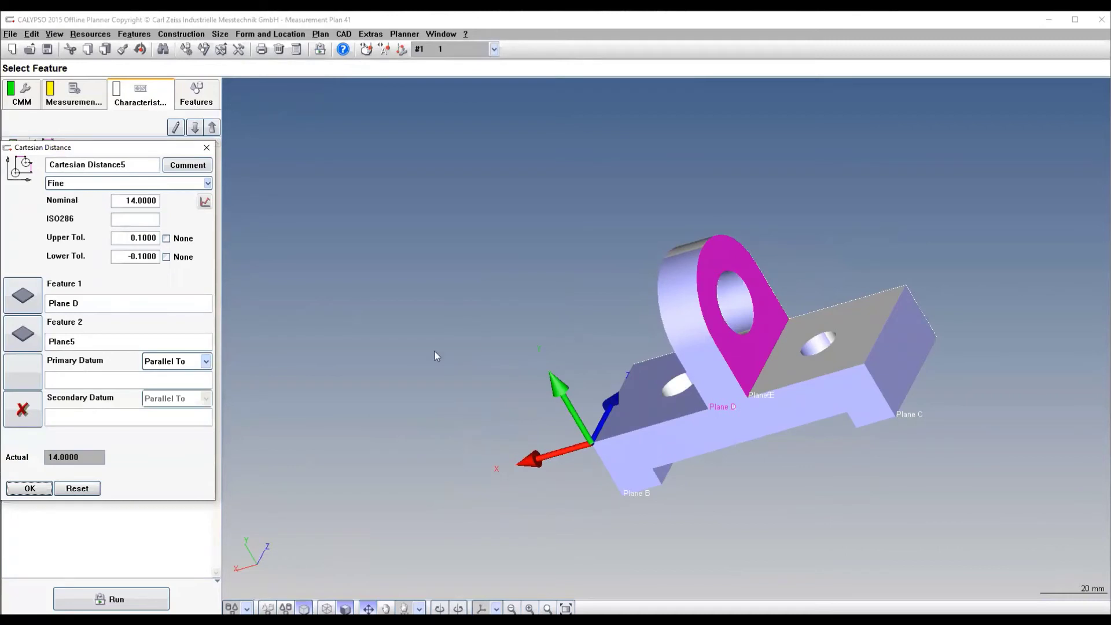
left_click(36, 494)
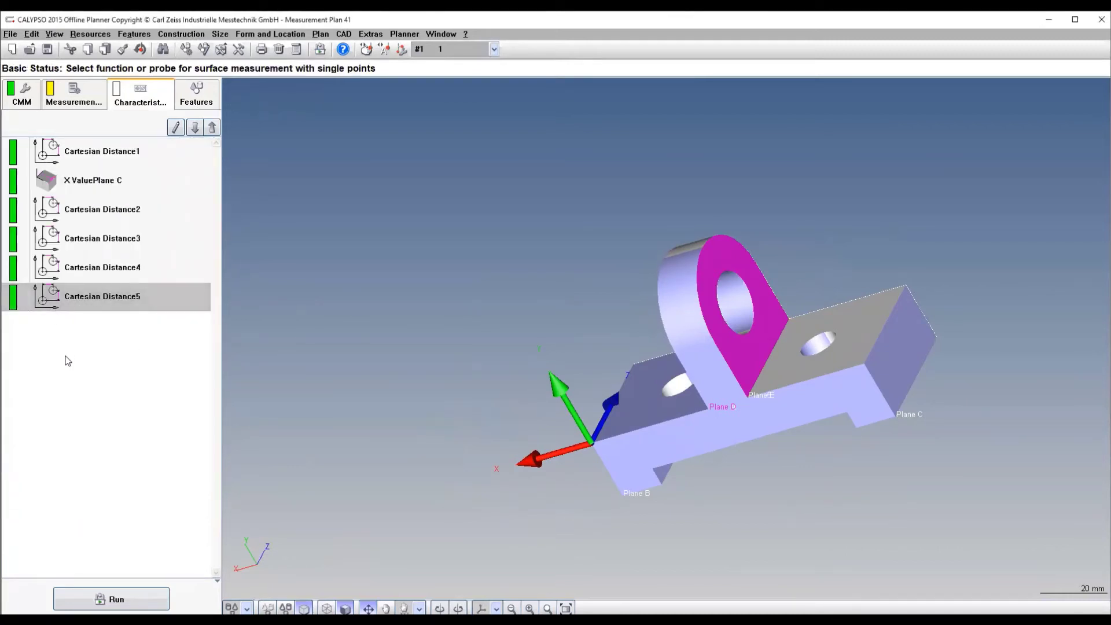
double_click(113, 295)
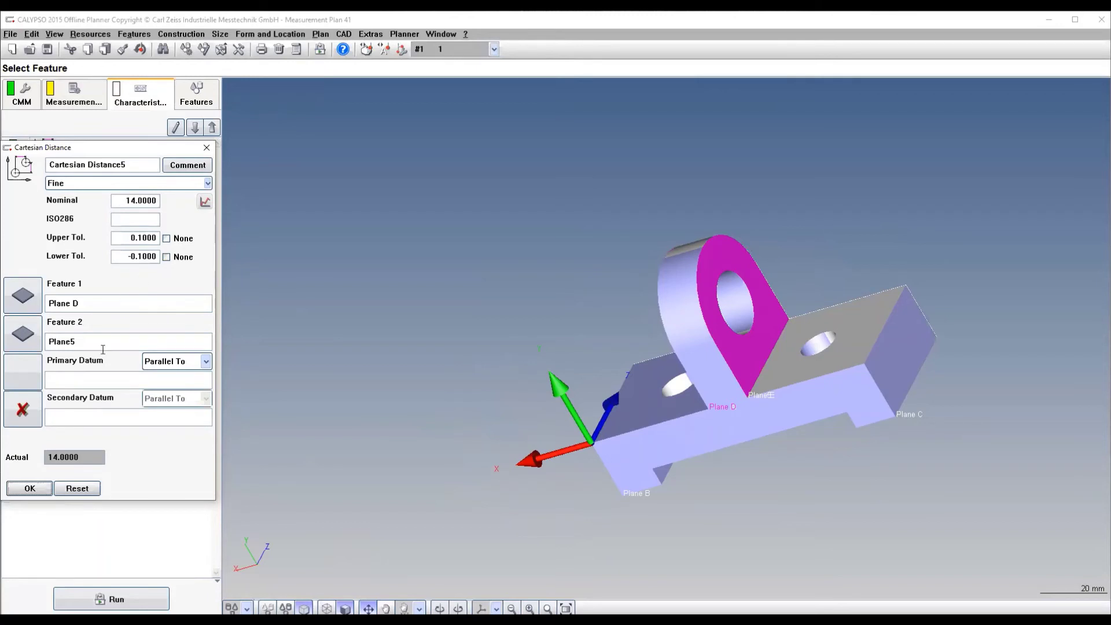
left_click(29, 489)
left_click(109, 401)
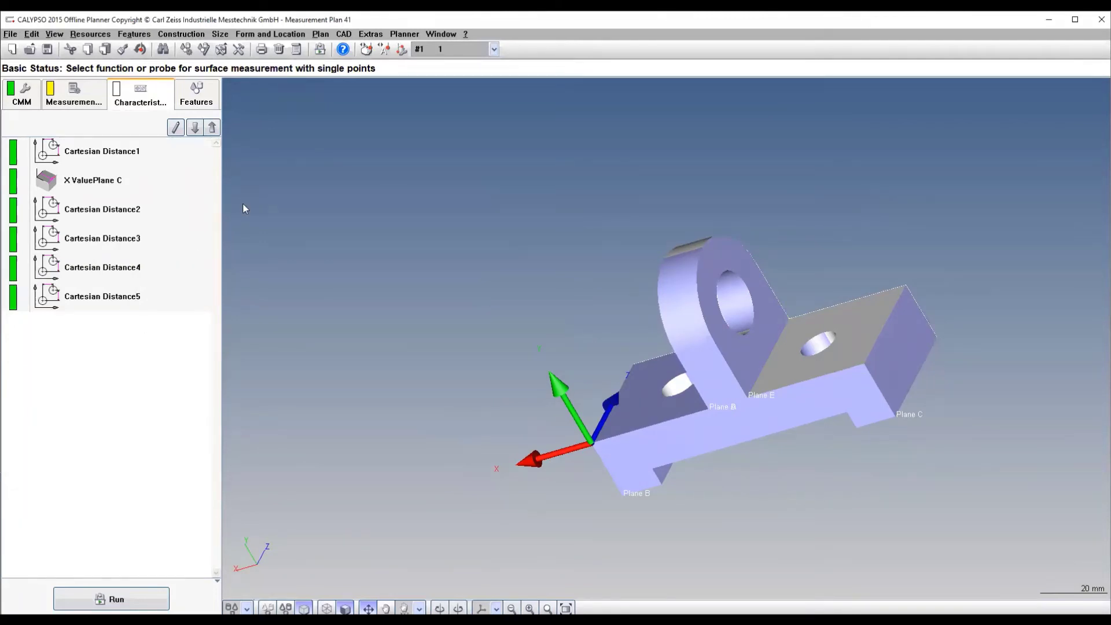
Add a perpendicularity characteristic for Plane A with Plane B as its primary datum.
left_click(276, 36)
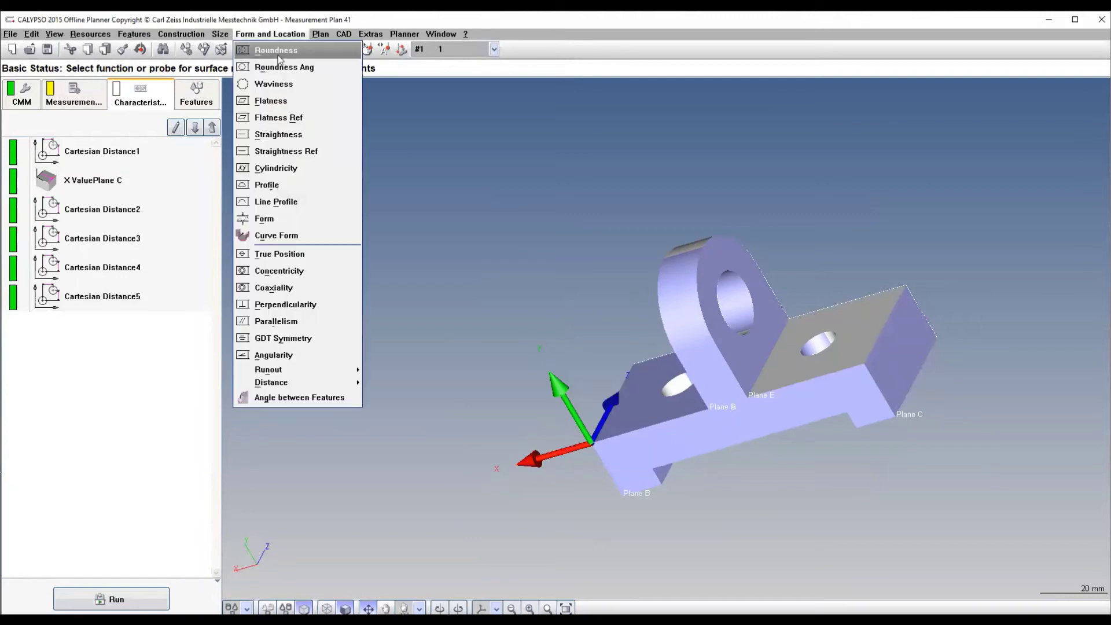
left_click(277, 307)
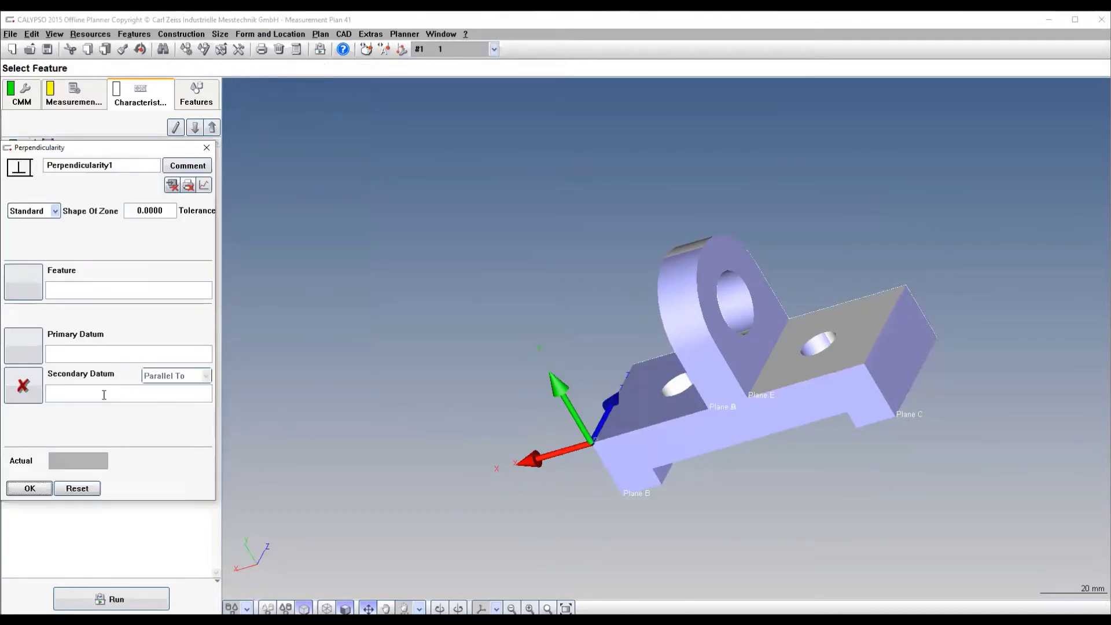
left_click(25, 295)
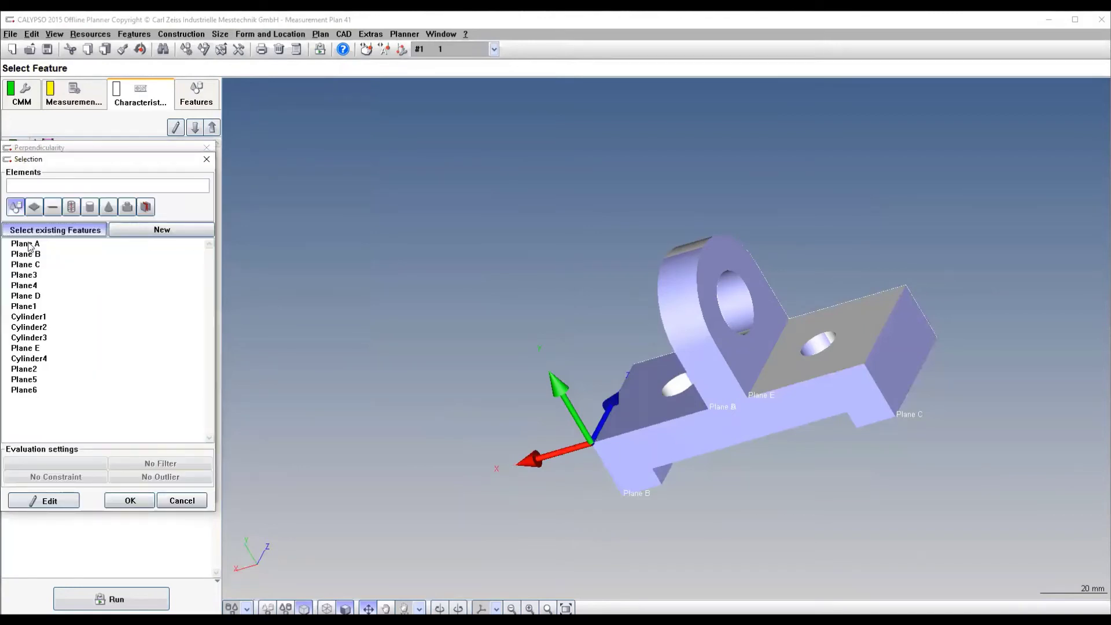
left_click(30, 244)
left_click(131, 501)
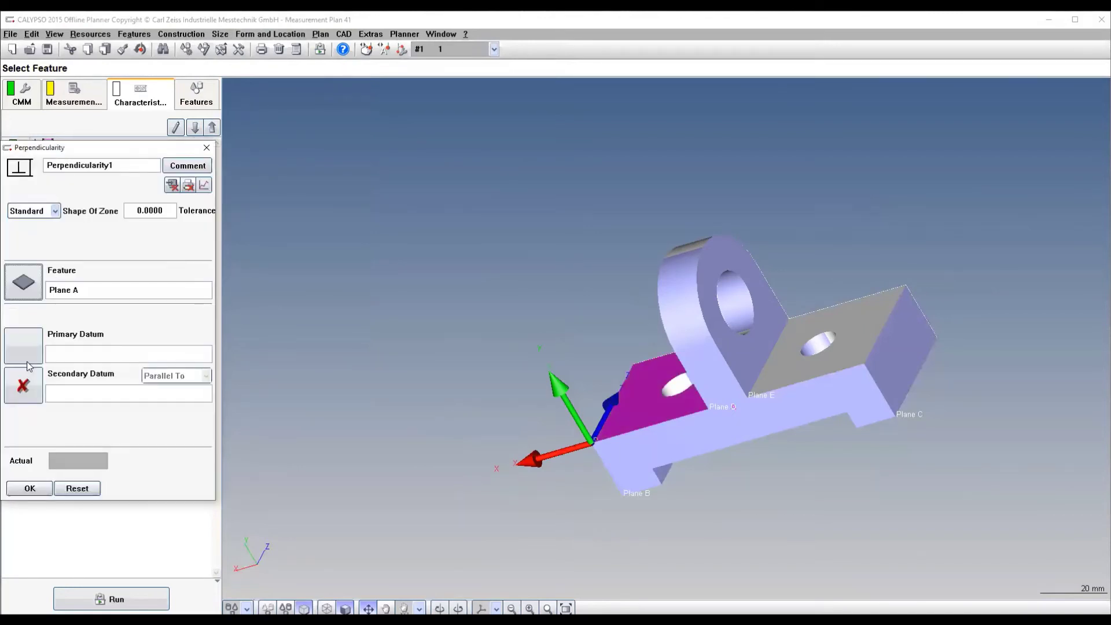
left_click(26, 348)
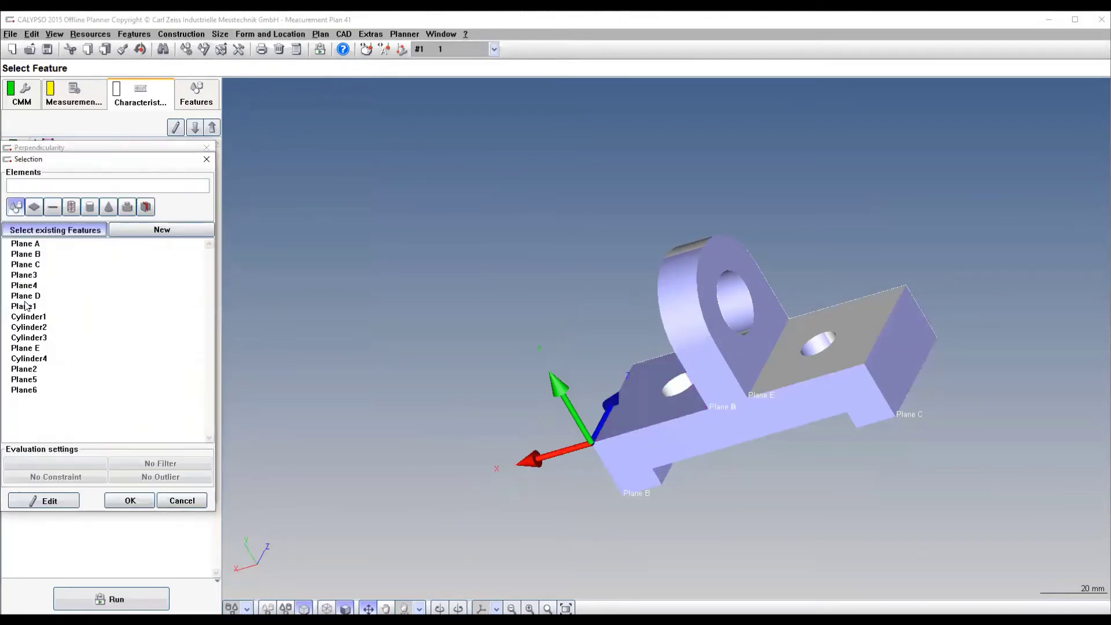
left_click(30, 254)
left_click(133, 501)
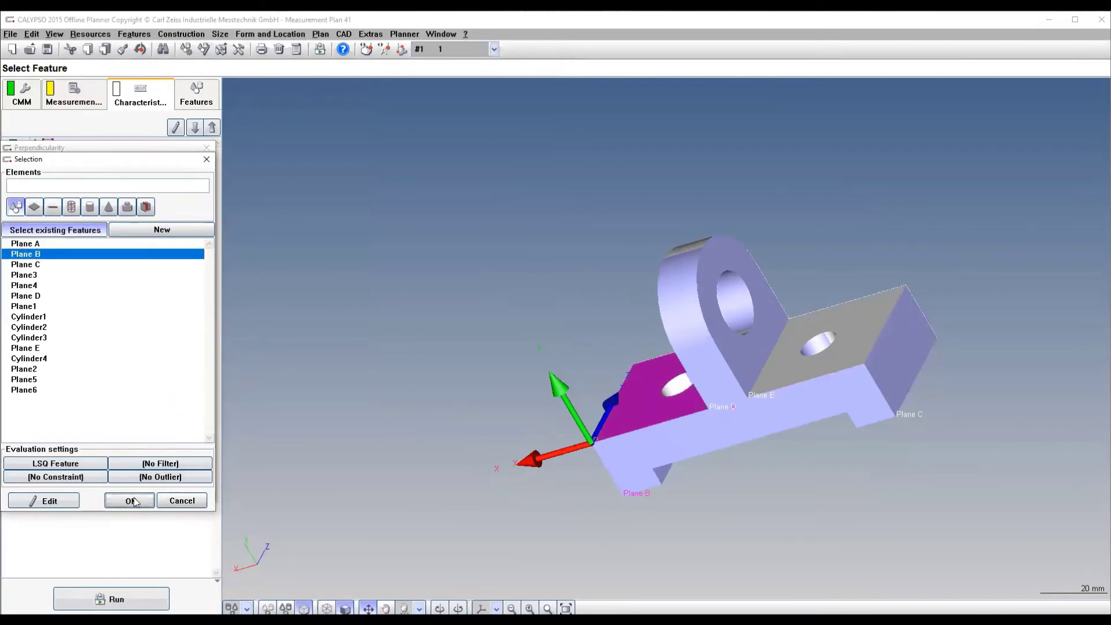
left_click(28, 488)
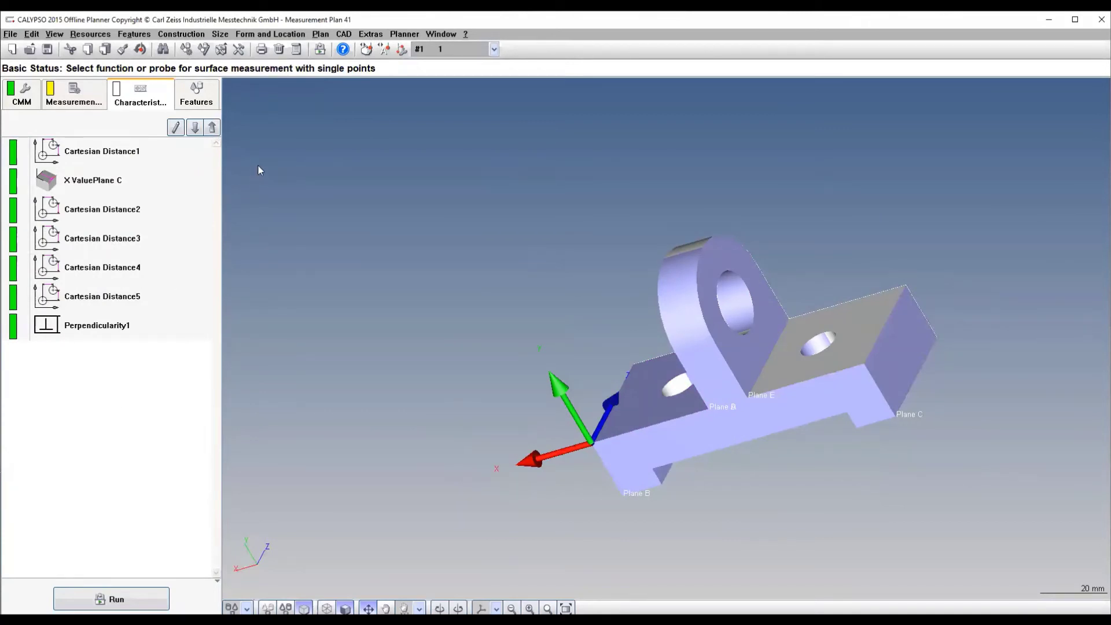
Add a second perpendicularity characteristic for Cylinder1 with Plane B as its primary datum.
left_click(271, 34)
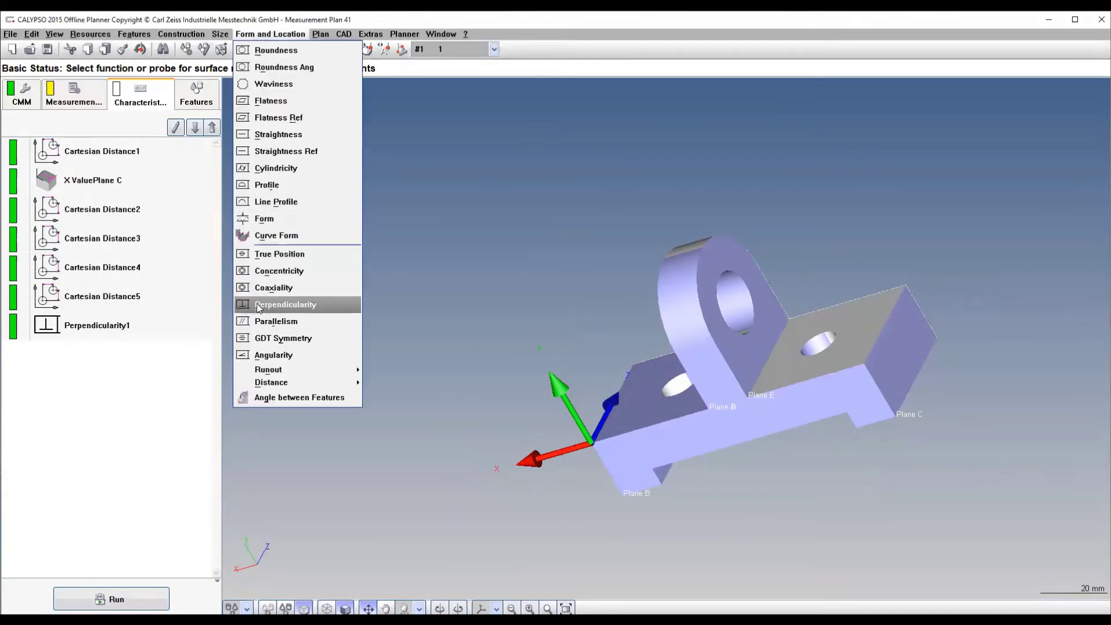
left_click(270, 305)
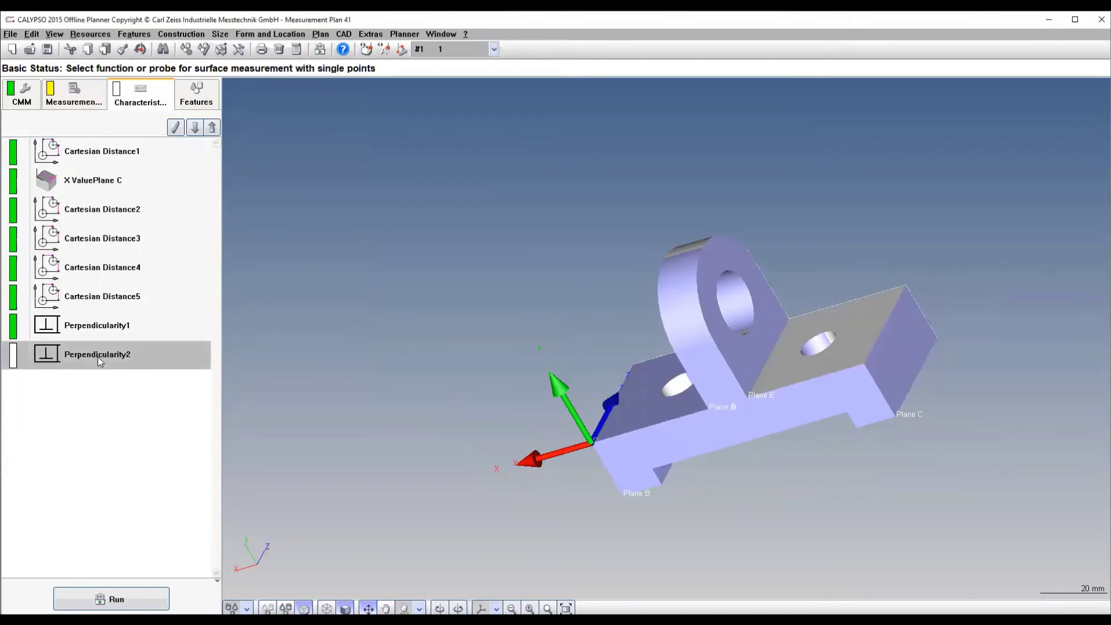
left_click(38, 266)
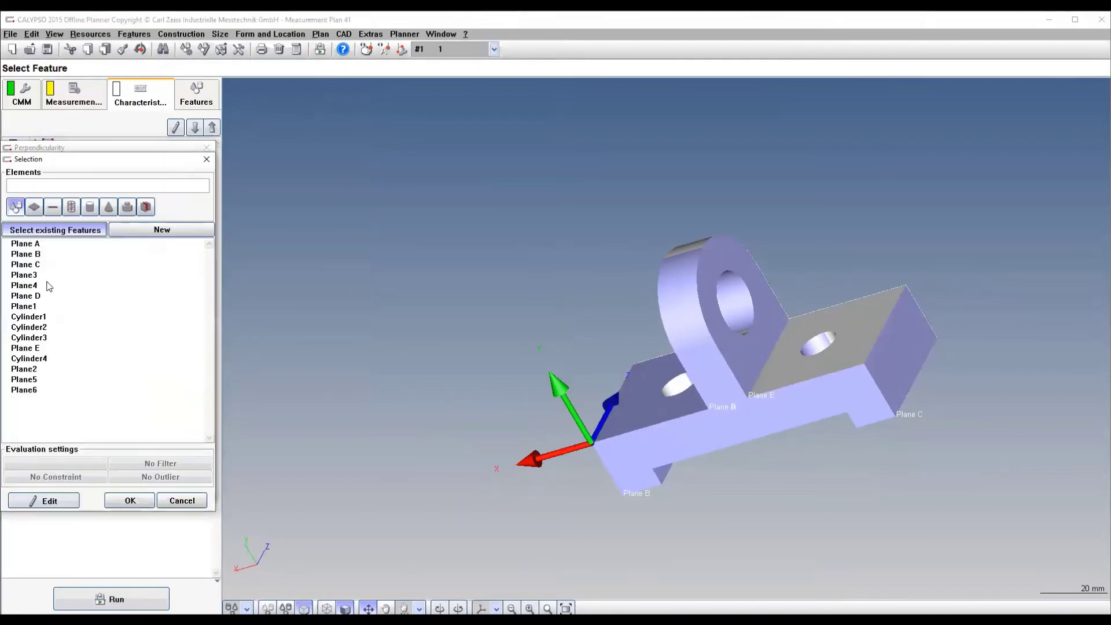
left_click(49, 318)
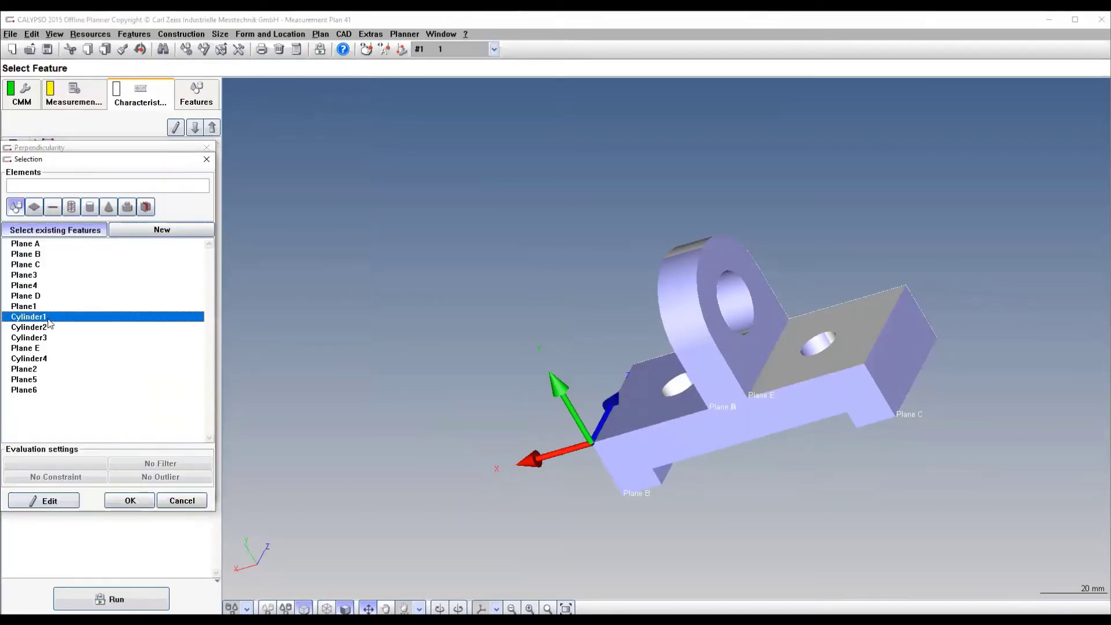
left_click(129, 501)
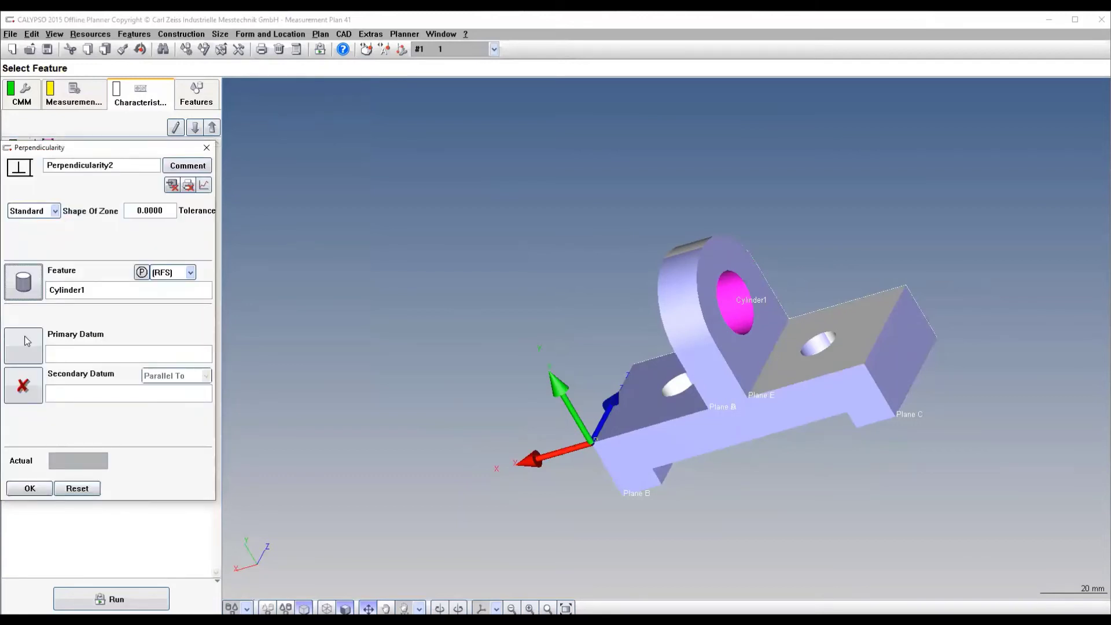
left_click(26, 341)
left_click(35, 255)
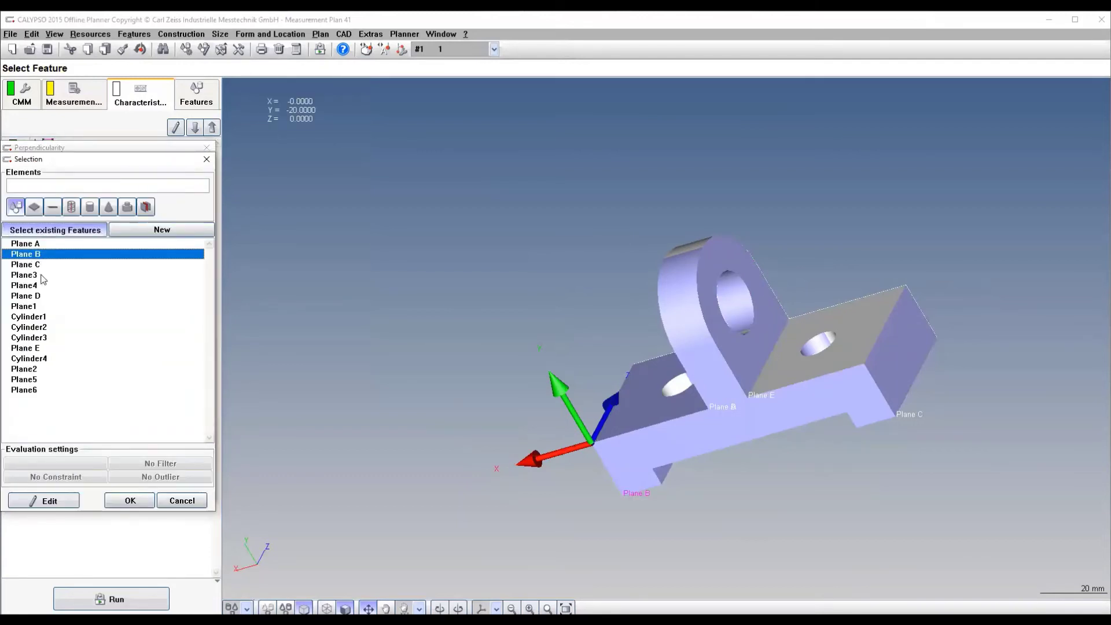
left_click(130, 501)
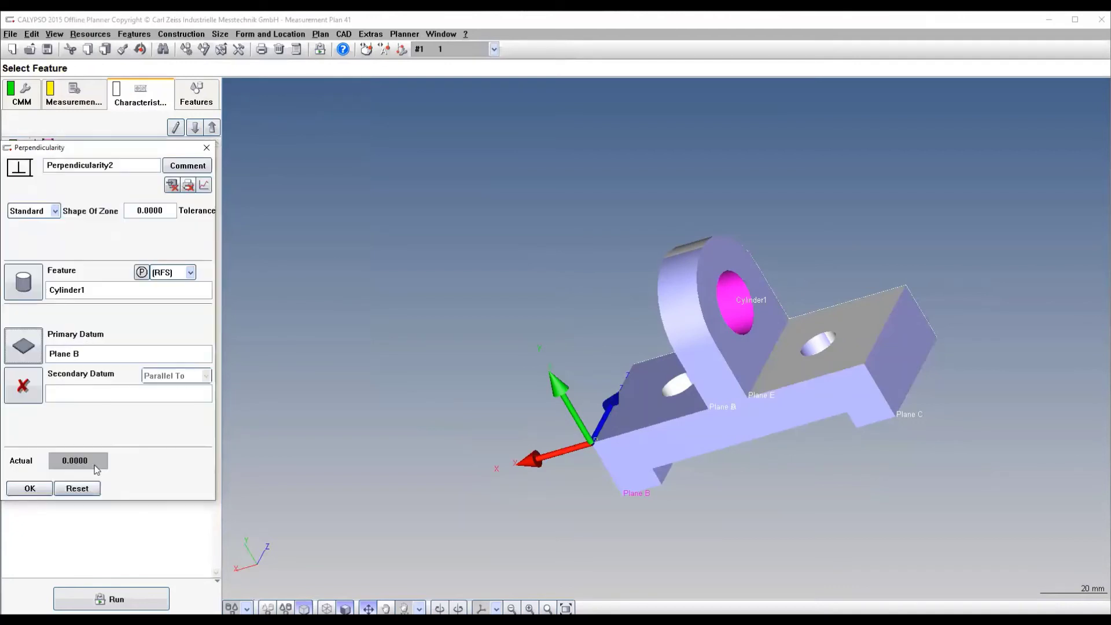
left_click(30, 489)
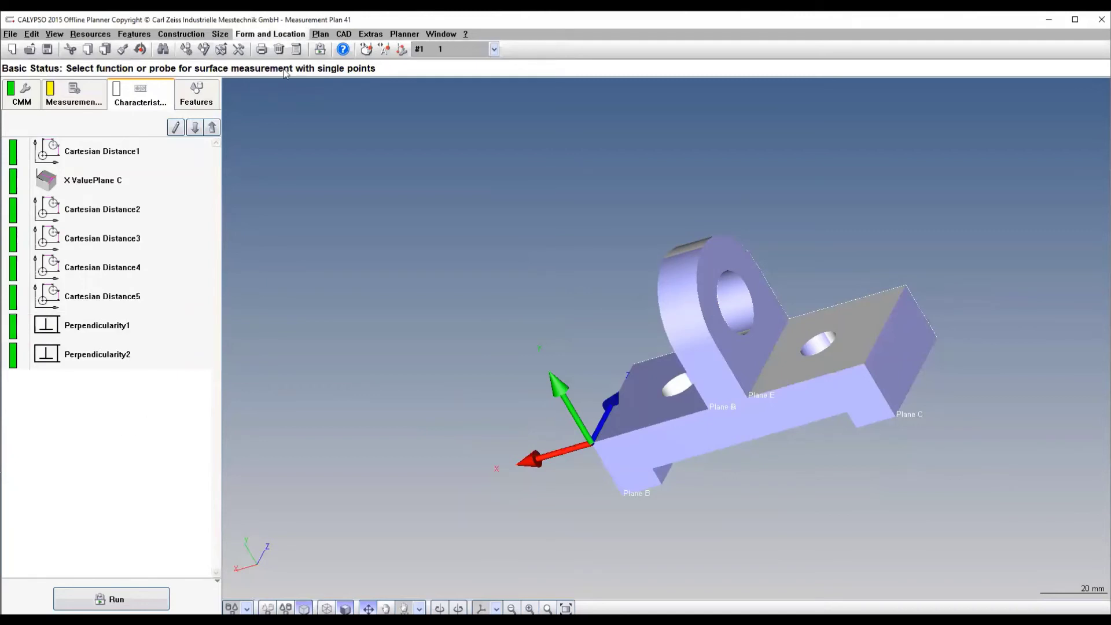
Add a true position characteristic for Plane2, keeping the base alignment as its primary datum.
left_click(270, 34)
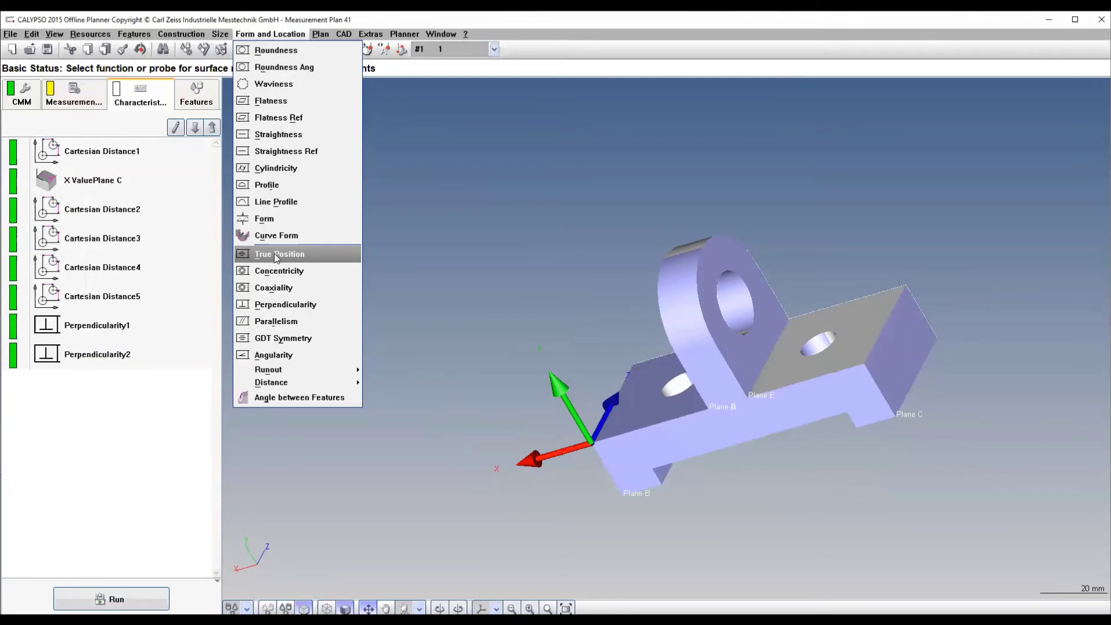
left_click(275, 255)
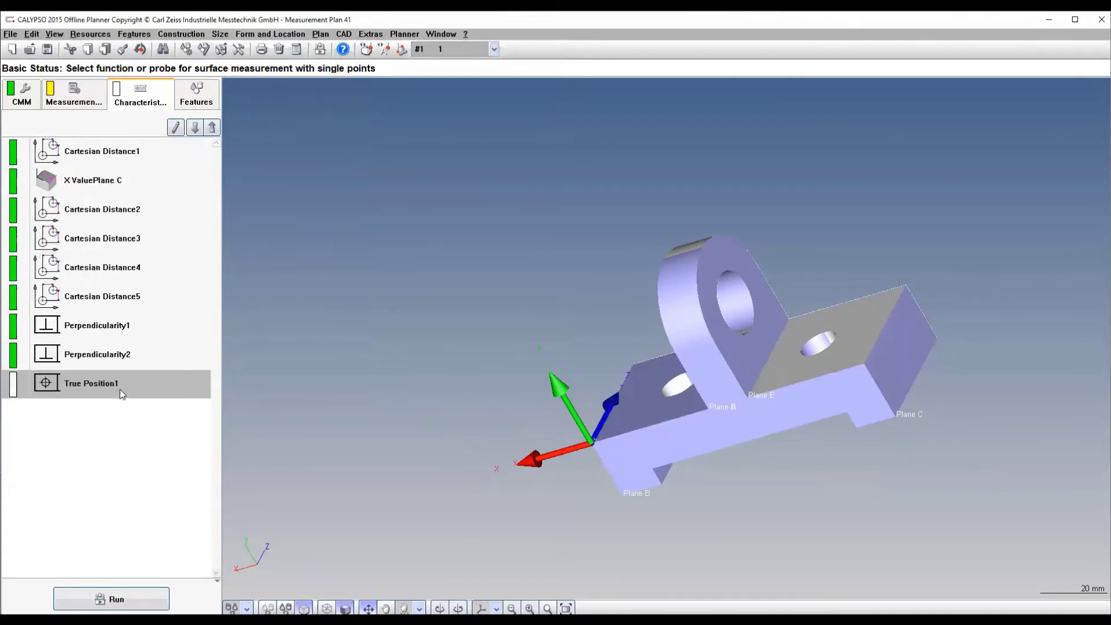
double_click(120, 390)
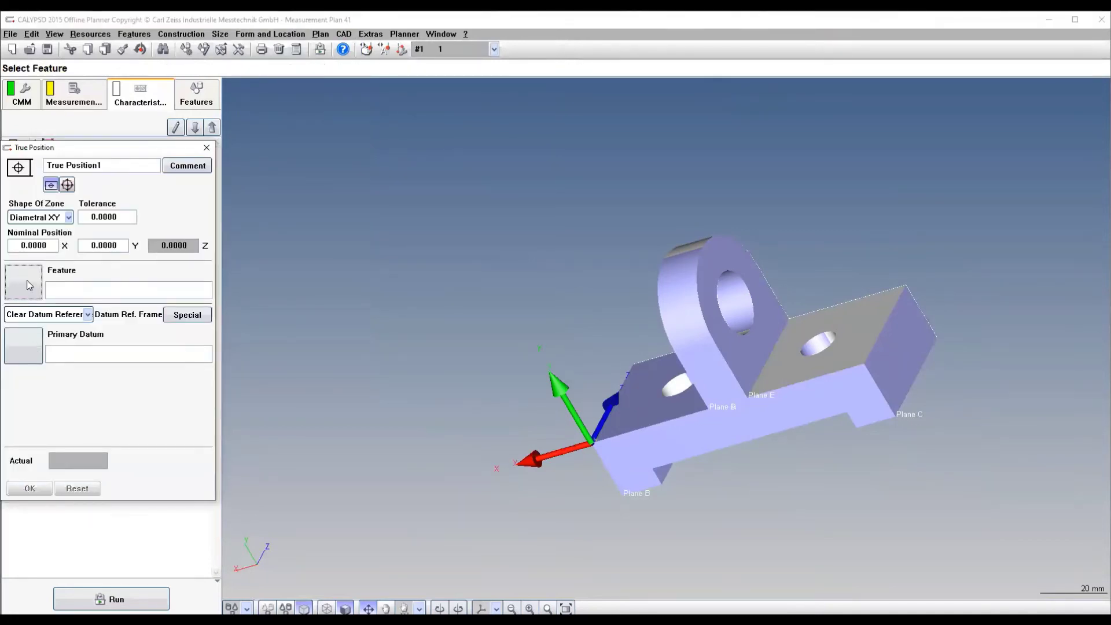
left_click(27, 280)
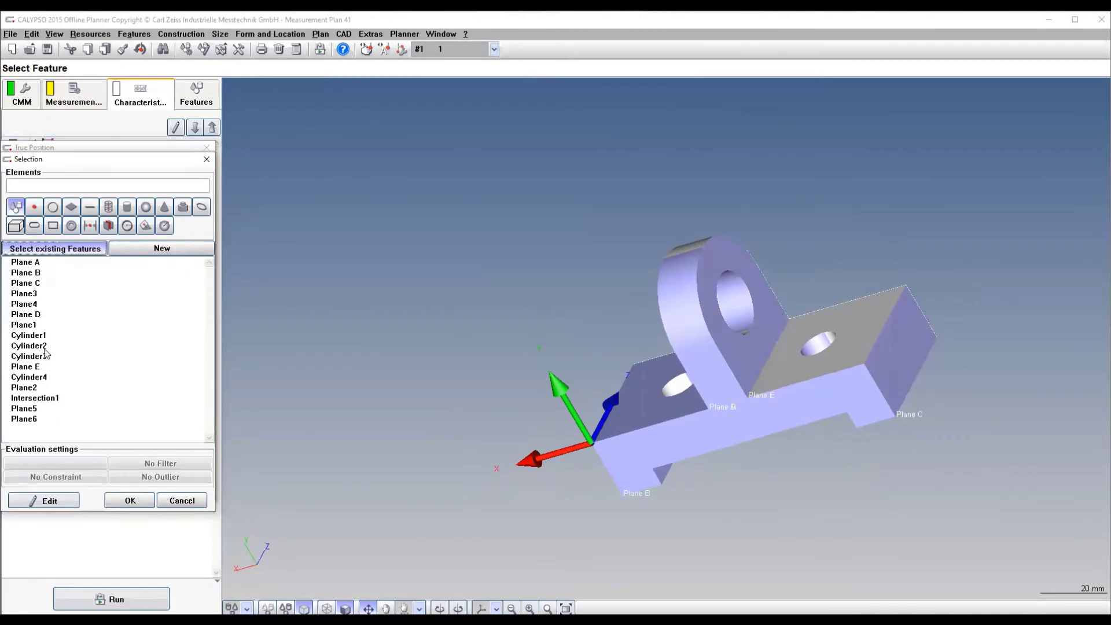
left_click(46, 388)
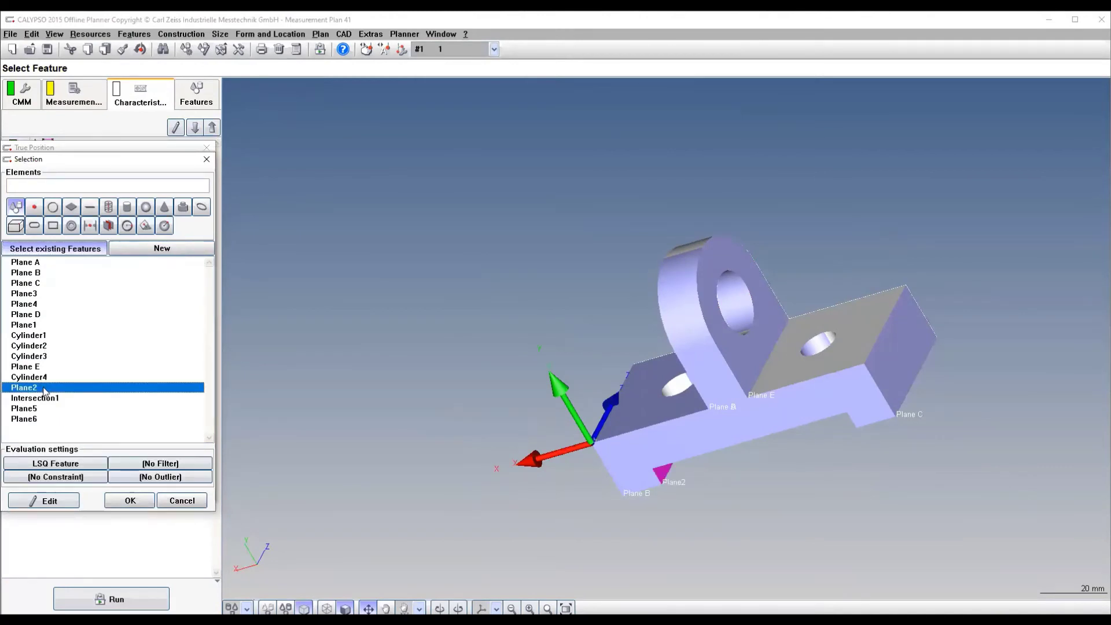
left_click(124, 501)
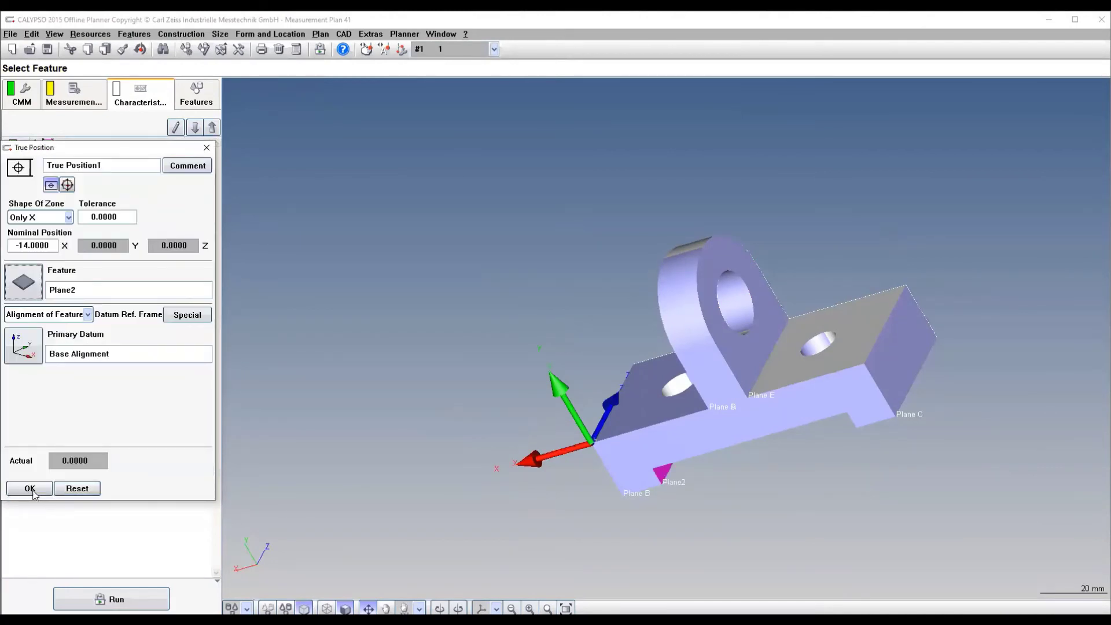
left_click(29, 489)
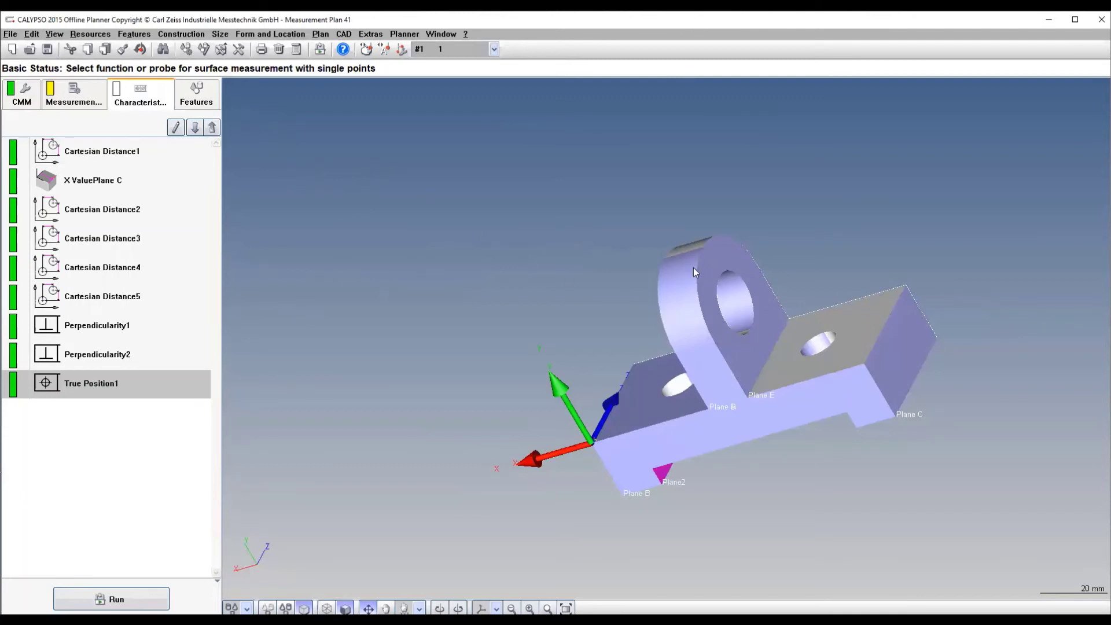
Add a diameter characteristic for Cylinder4 by enabling its D tolerance in the feature definition.
left_click(197, 93)
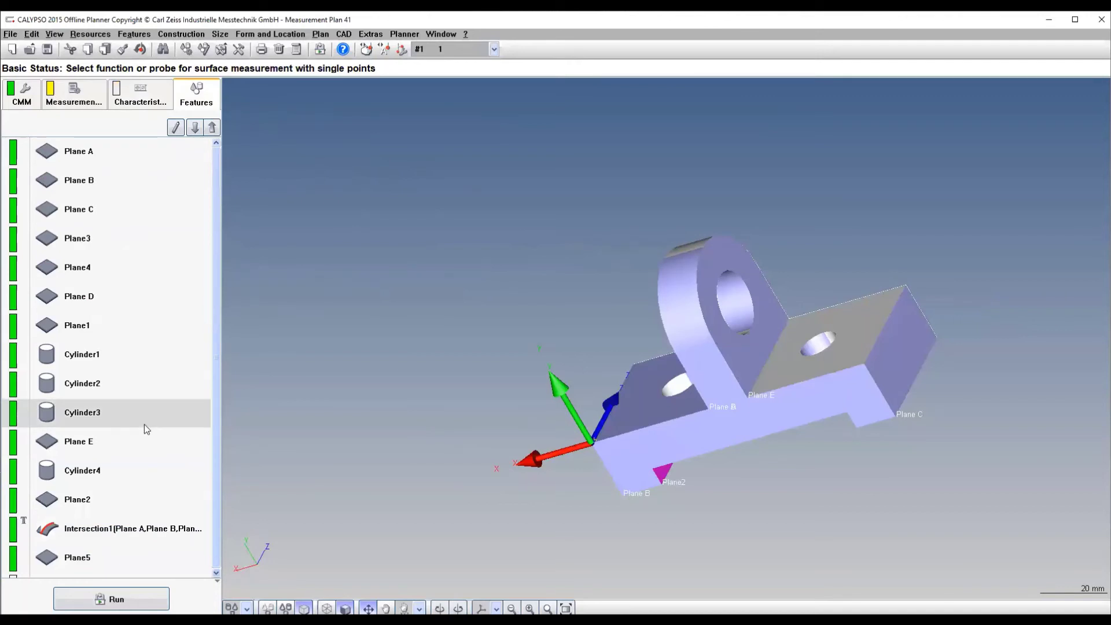
left_click(106, 443)
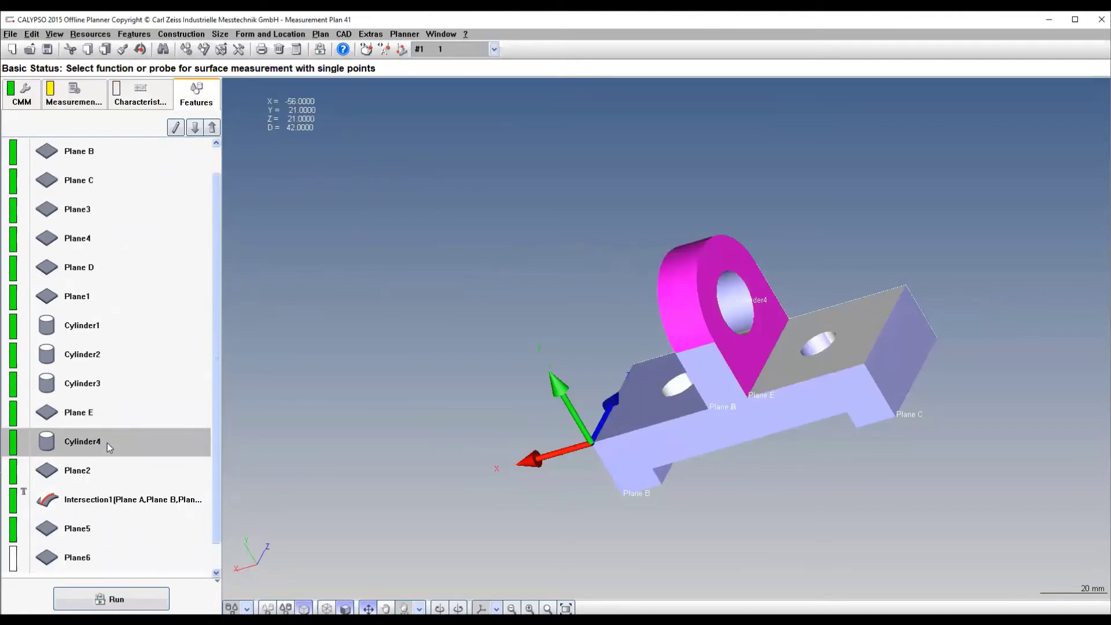
left_click_drag(478, 335, 522, 348)
double_click(117, 443)
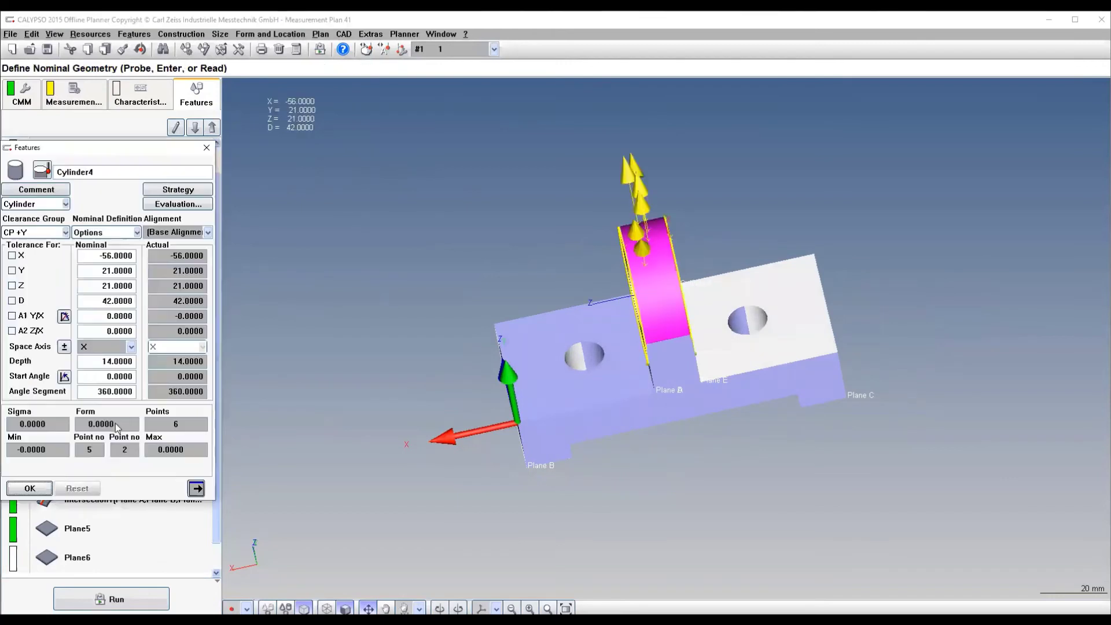
left_click(14, 301)
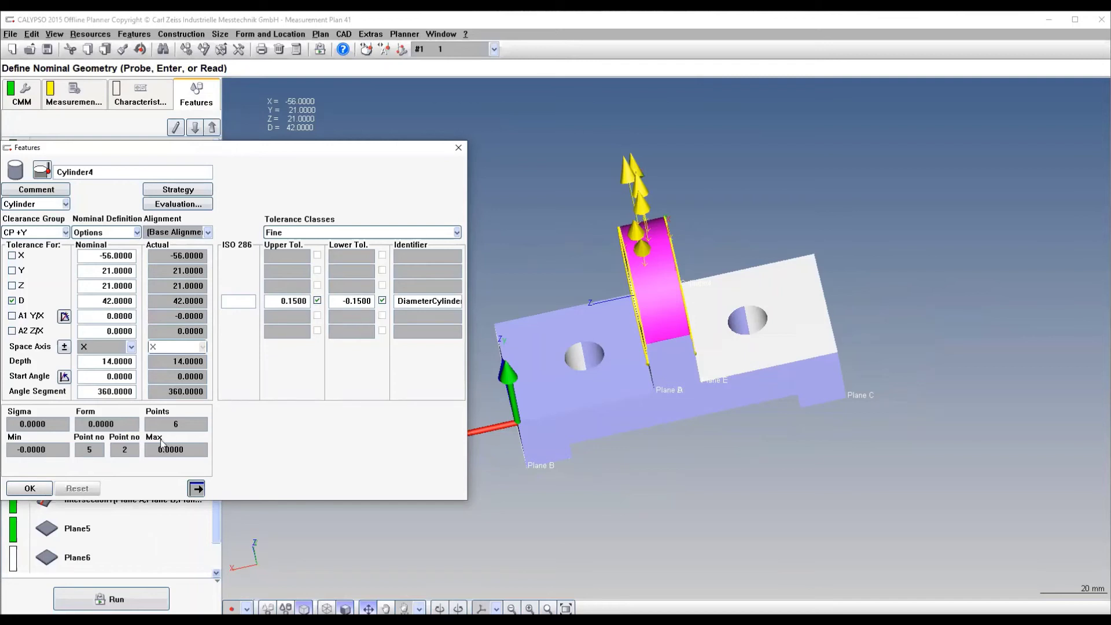
left_click(30, 488)
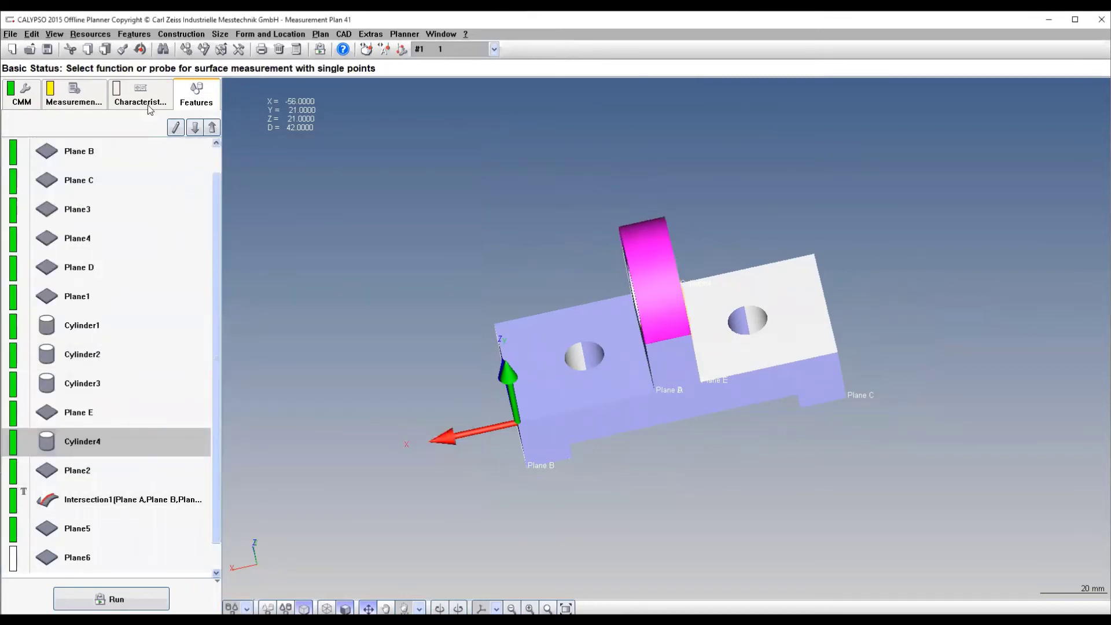
left_click(148, 105)
left_click(87, 418)
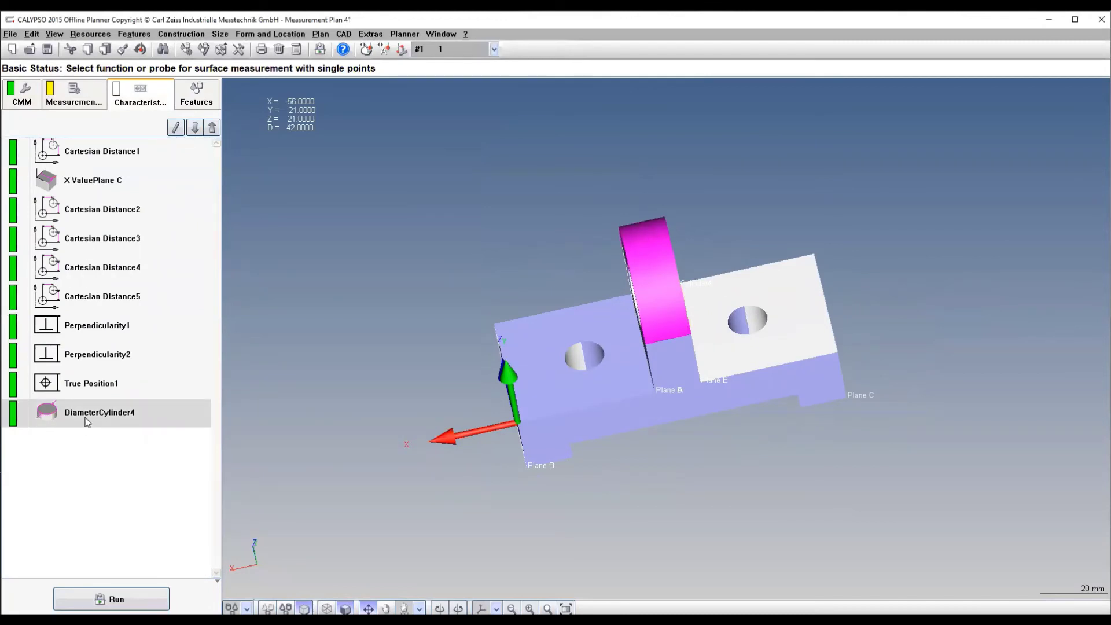
Enable the diameter tolerance of Cylinder2 so it is added to the characteristics.
left_click(196, 94)
scroll(148, 395, "down", 1)
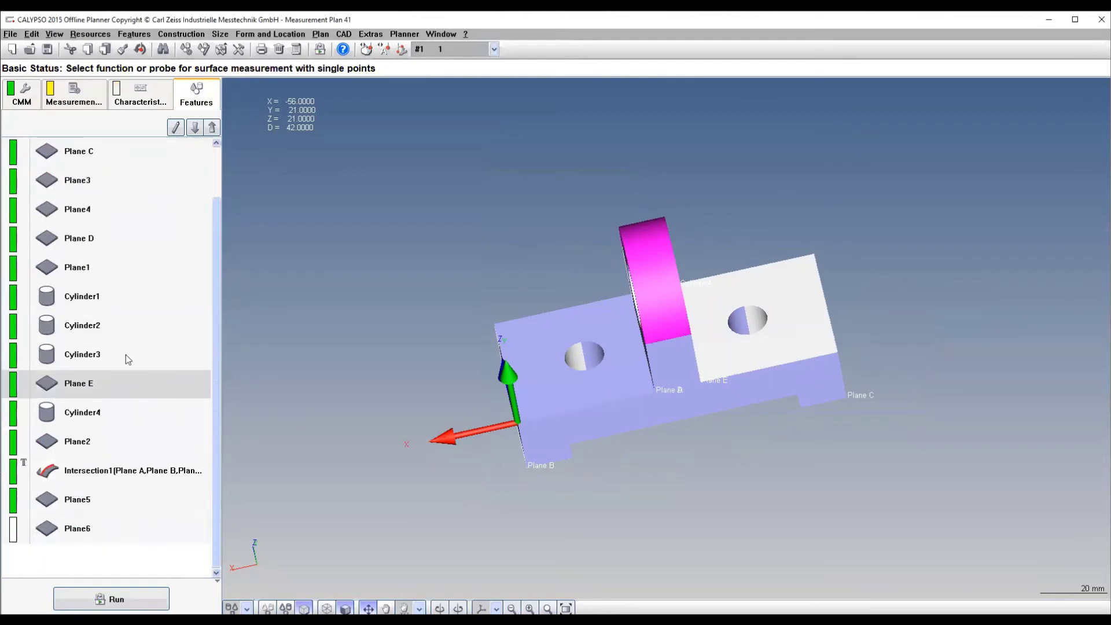
double_click(109, 326)
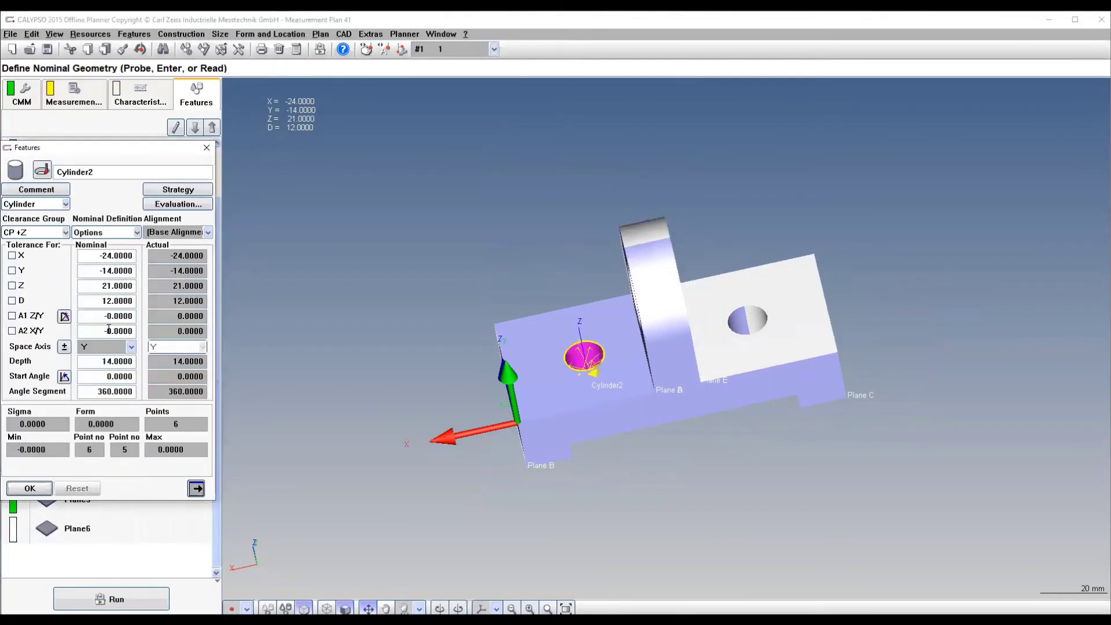
left_click(12, 300)
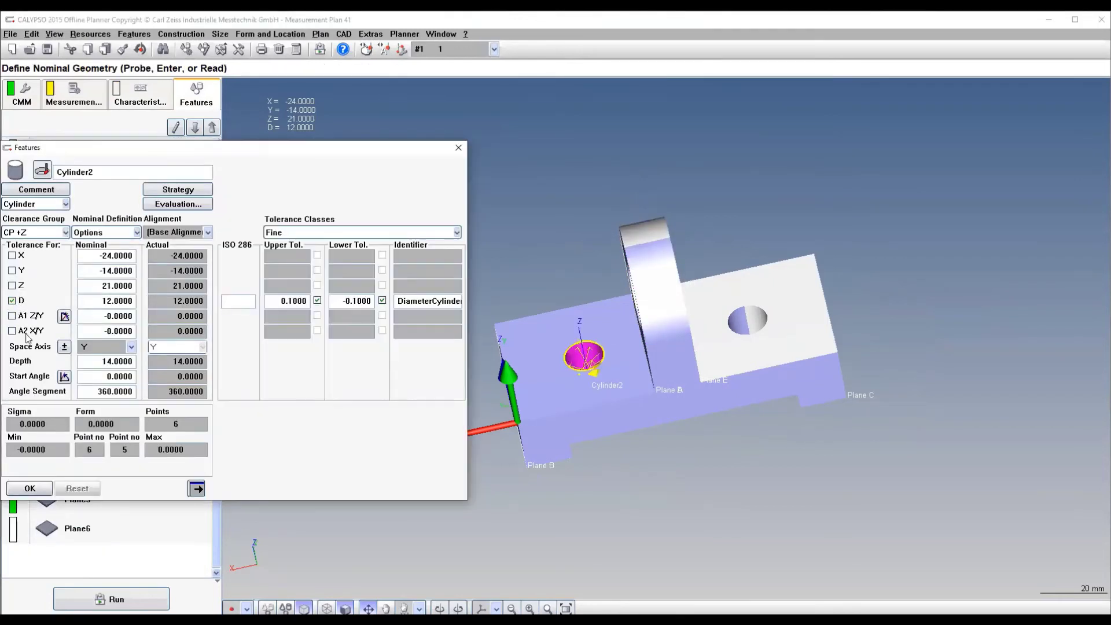
left_click(46, 488)
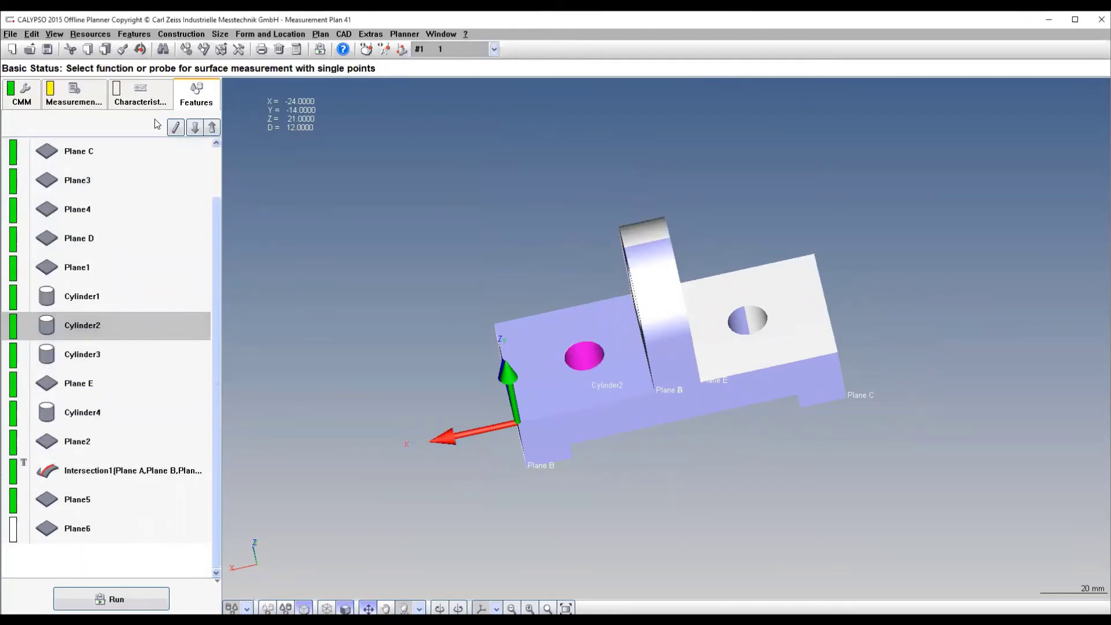
left_click(142, 95)
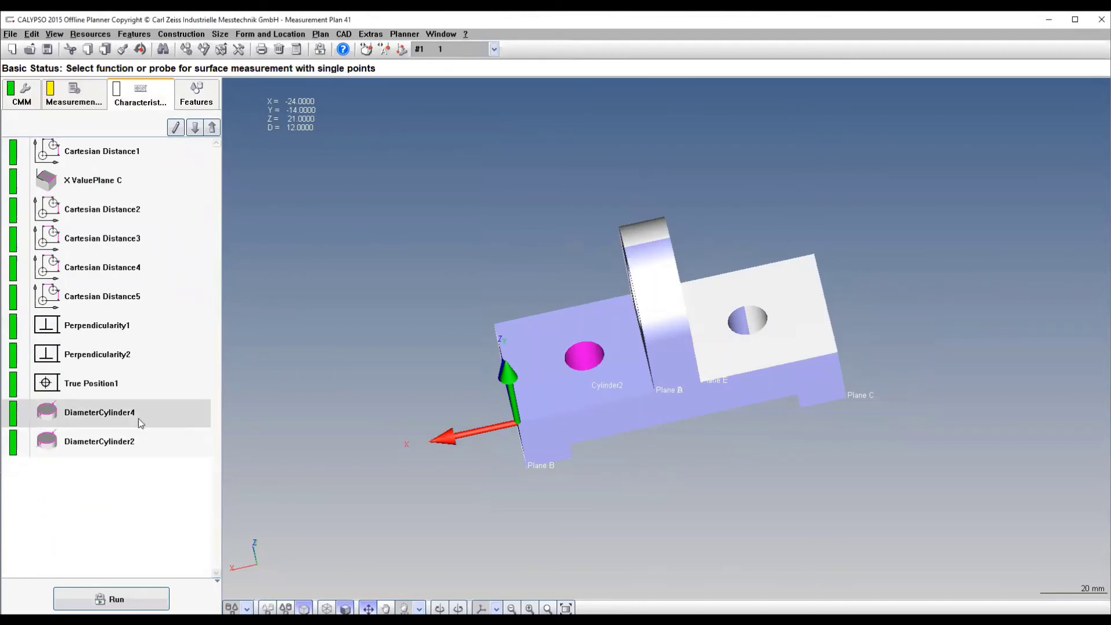
Enable the diameter tolerance of Cylinder3 so it is added to the characteristics.
left_click(203, 104)
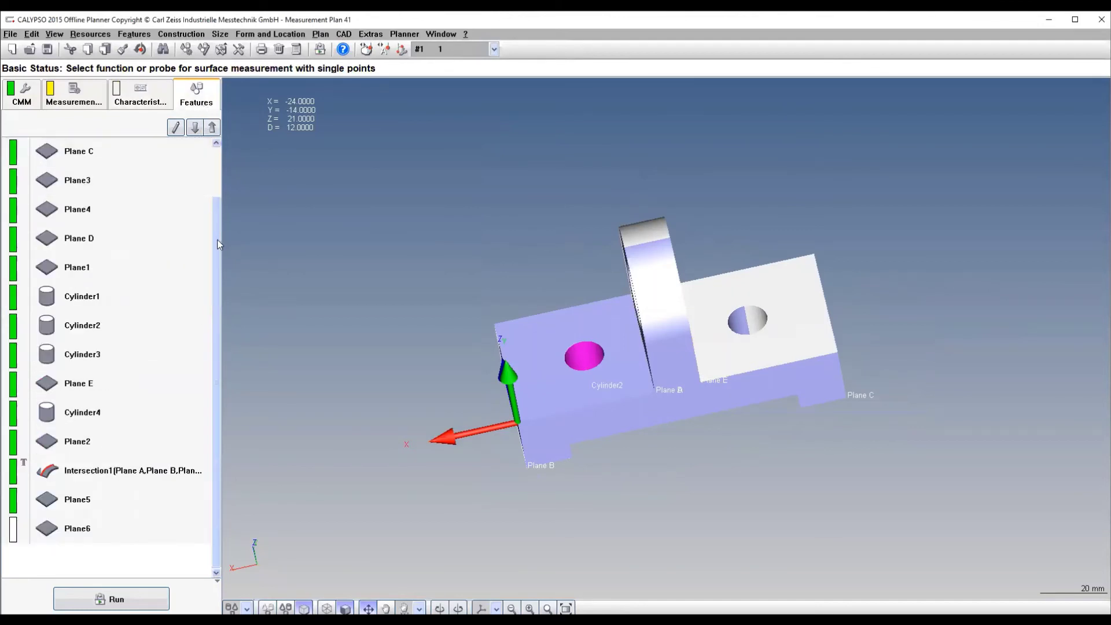
double_click(129, 361)
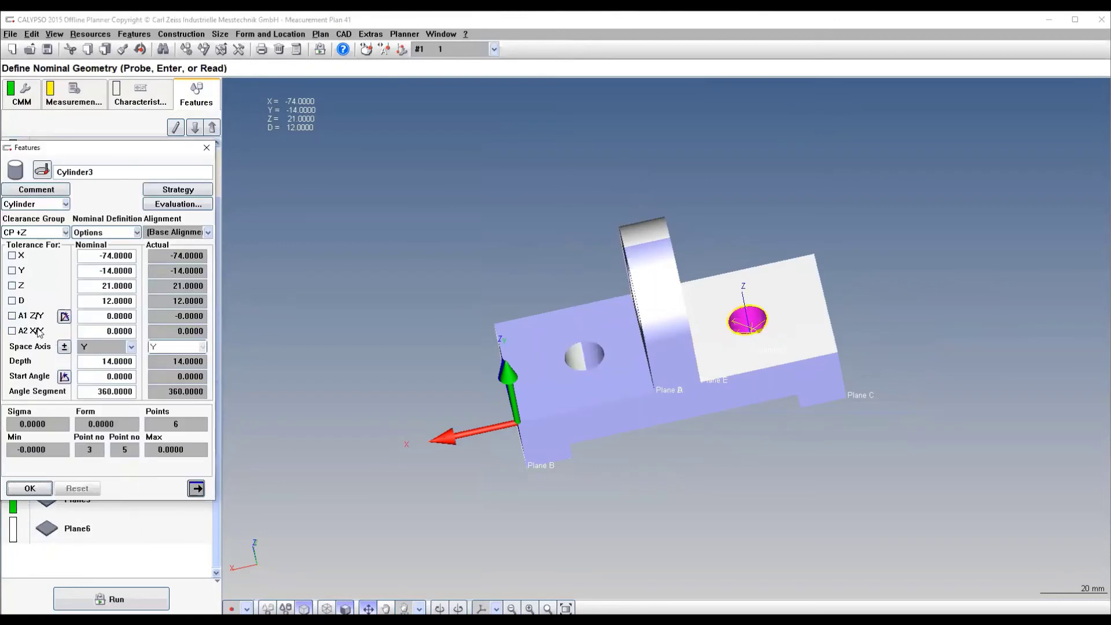
left_click(11, 301)
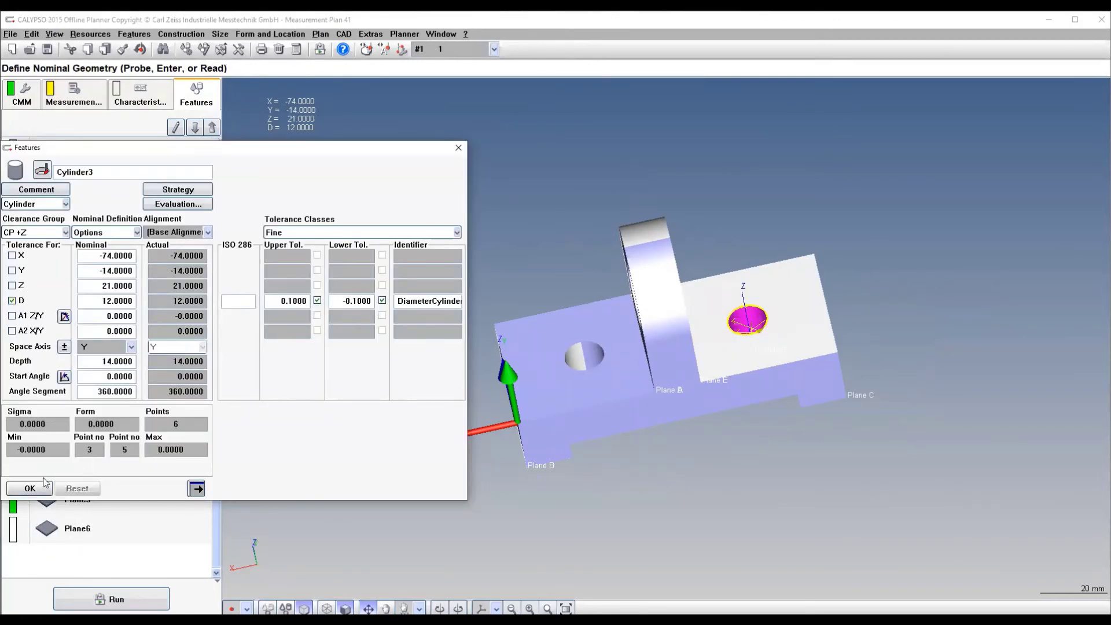
left_click(30, 490)
left_click(144, 96)
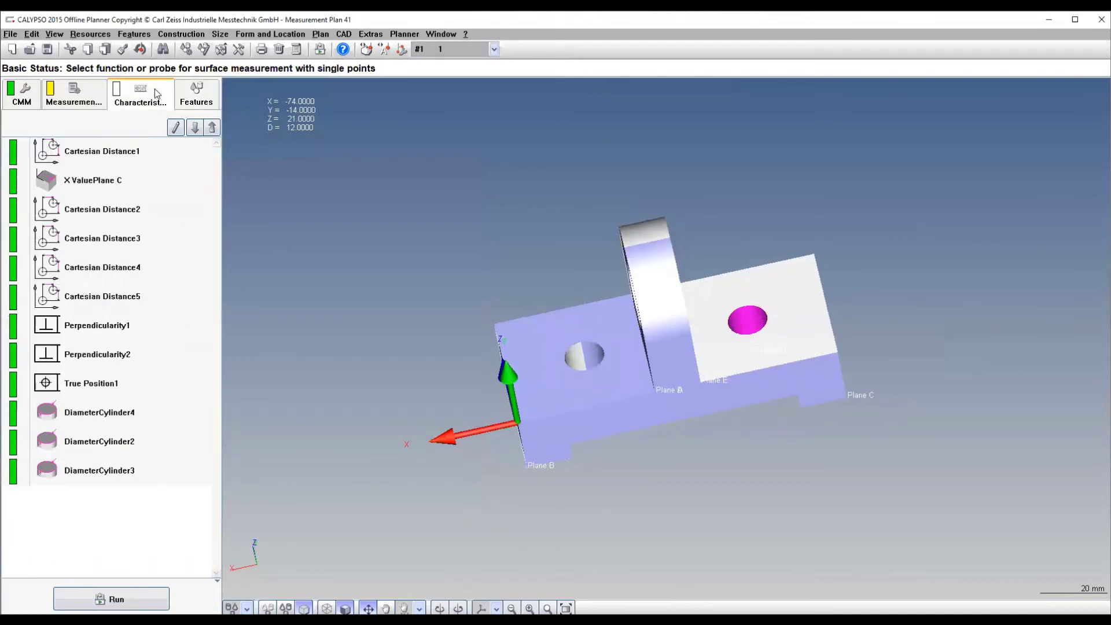
left_click(106, 491)
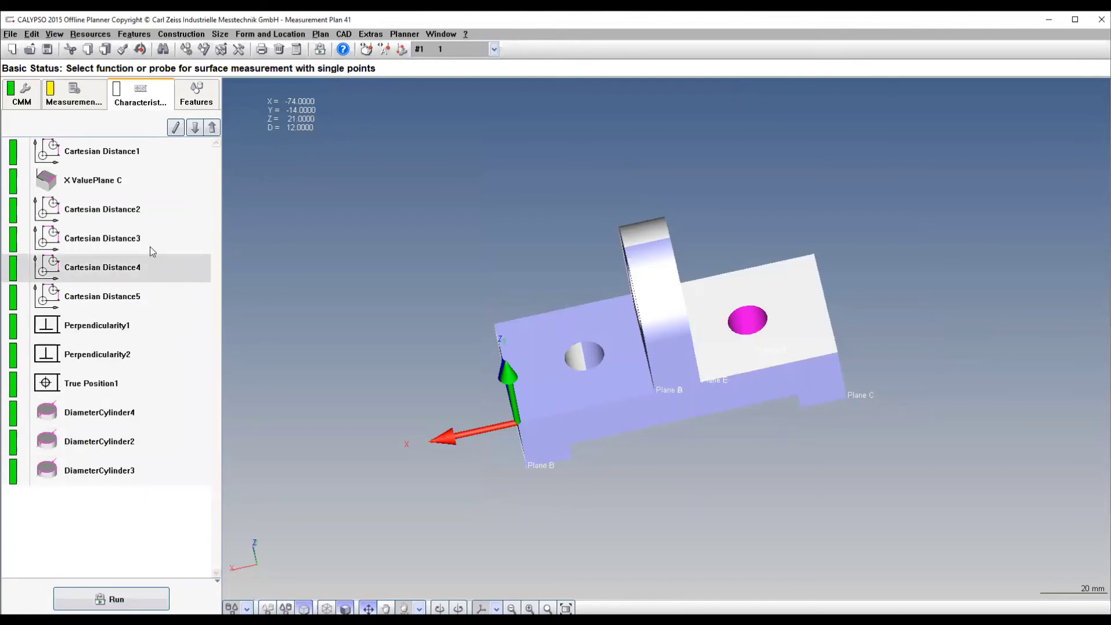
Create a parallelism characteristic with Plane D as its measured feature.
left_click(271, 34)
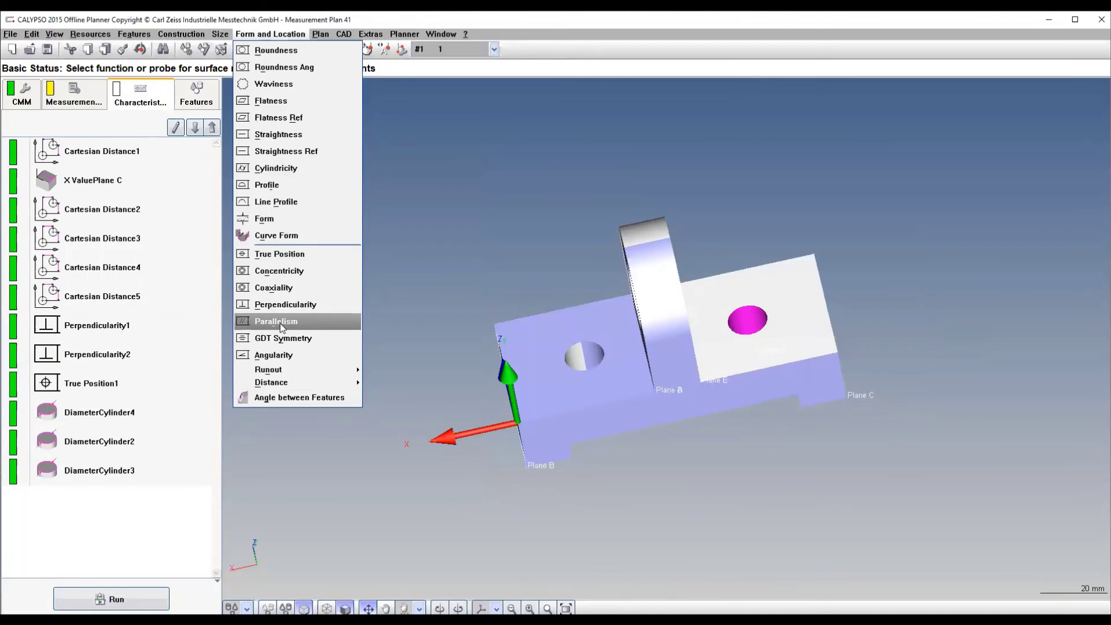
left_click(280, 322)
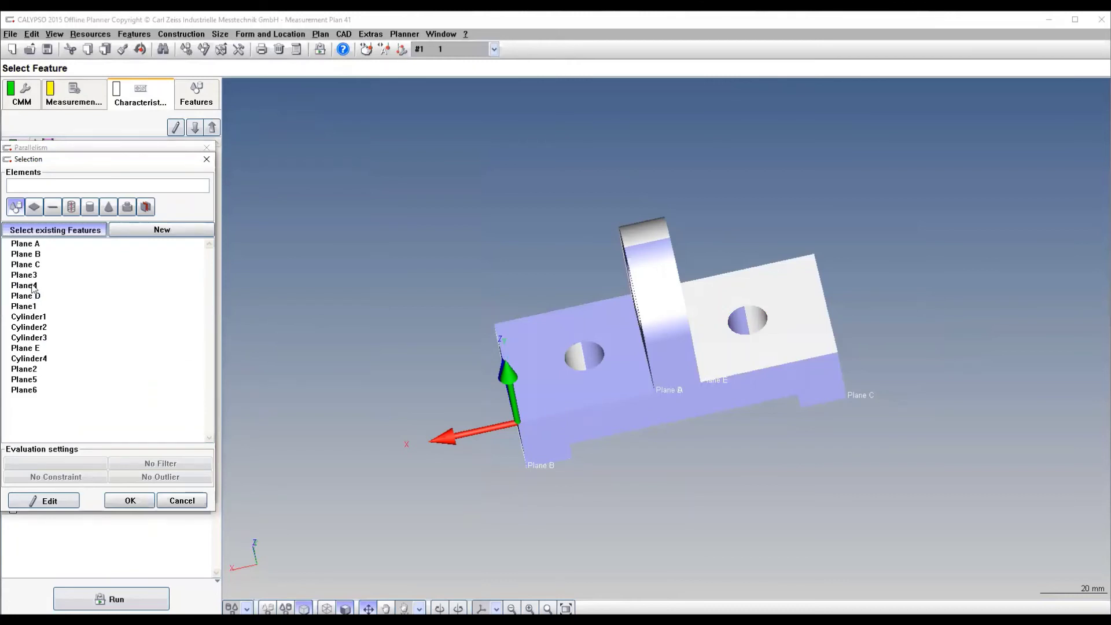
left_click(34, 297)
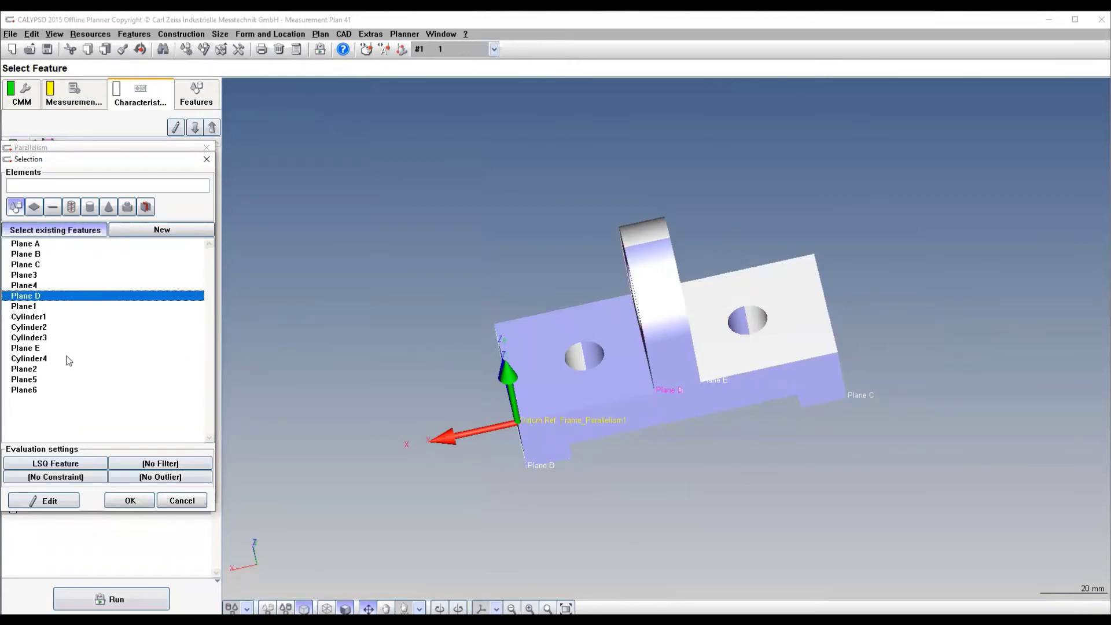
left_click(130, 501)
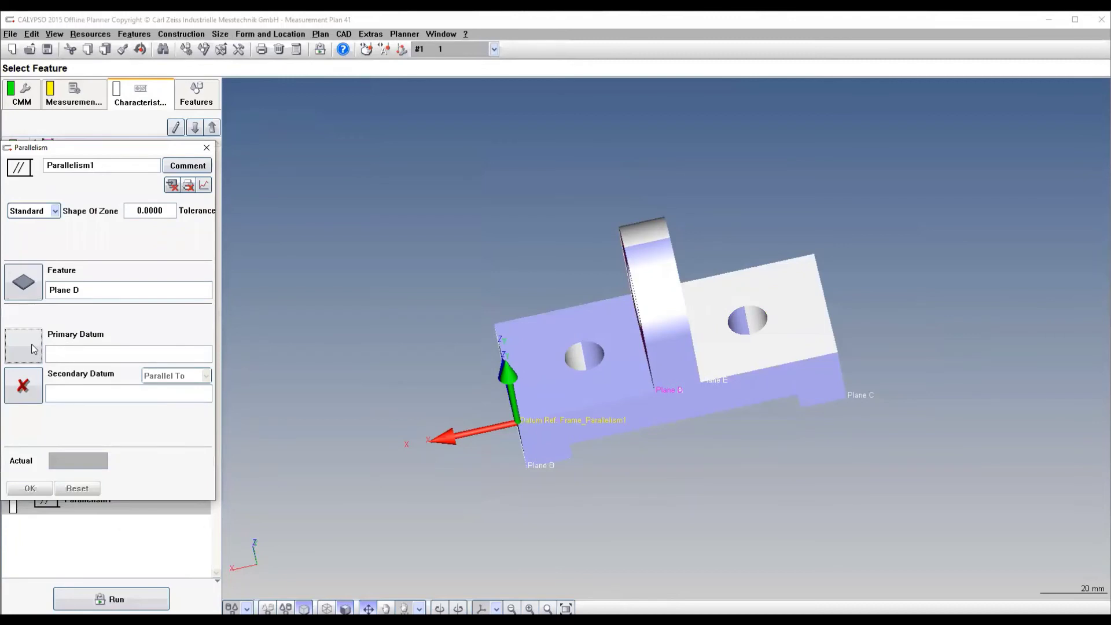
left_click(32, 345)
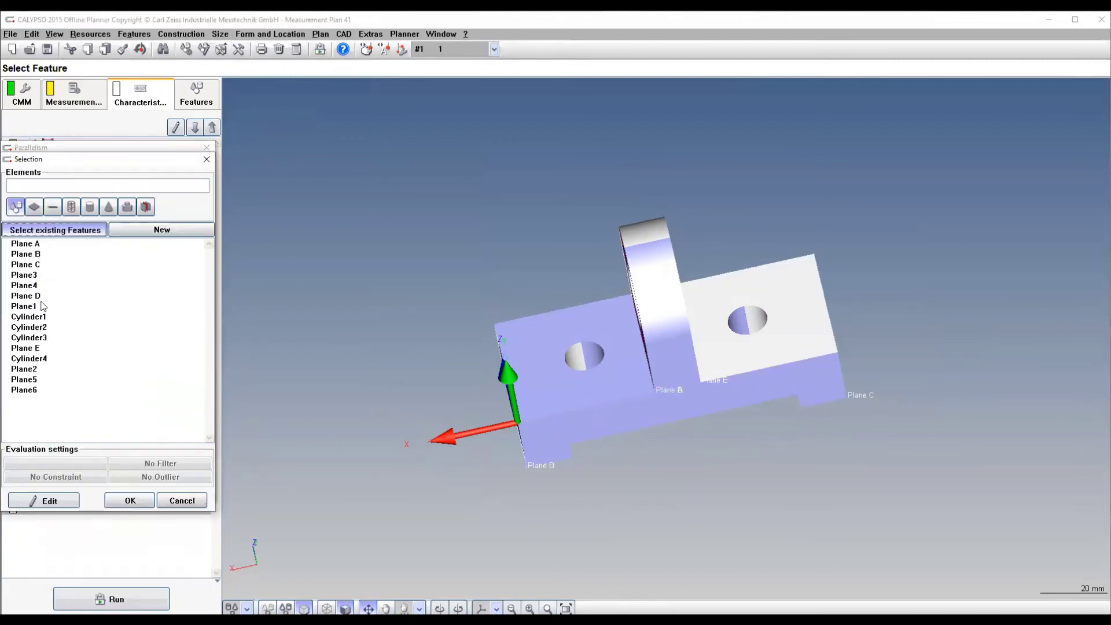
left_click(35, 380)
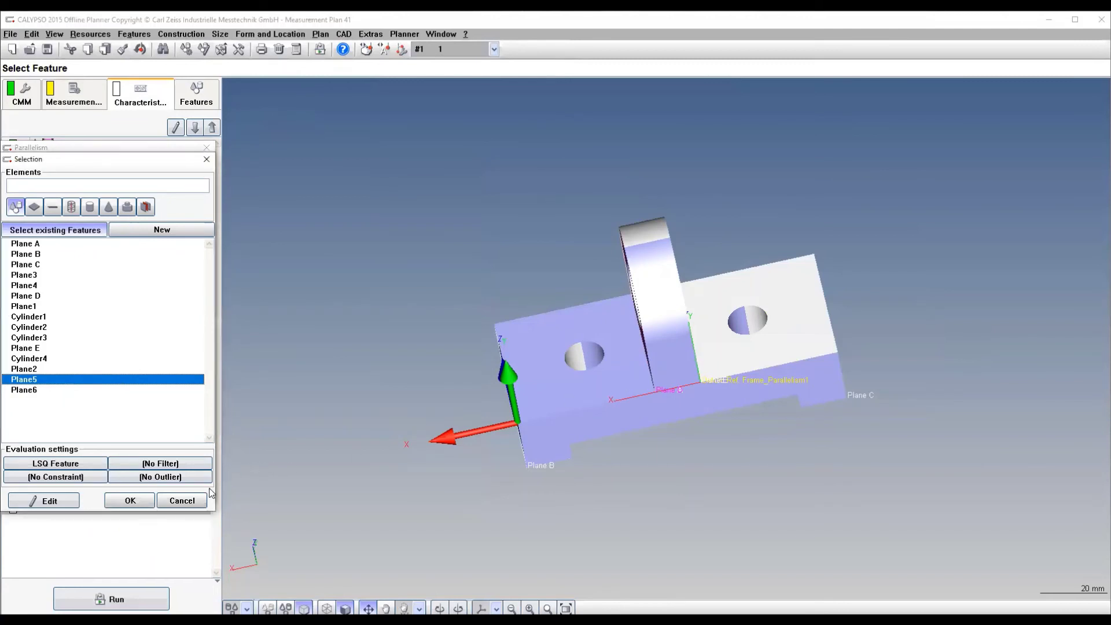
left_click(187, 502)
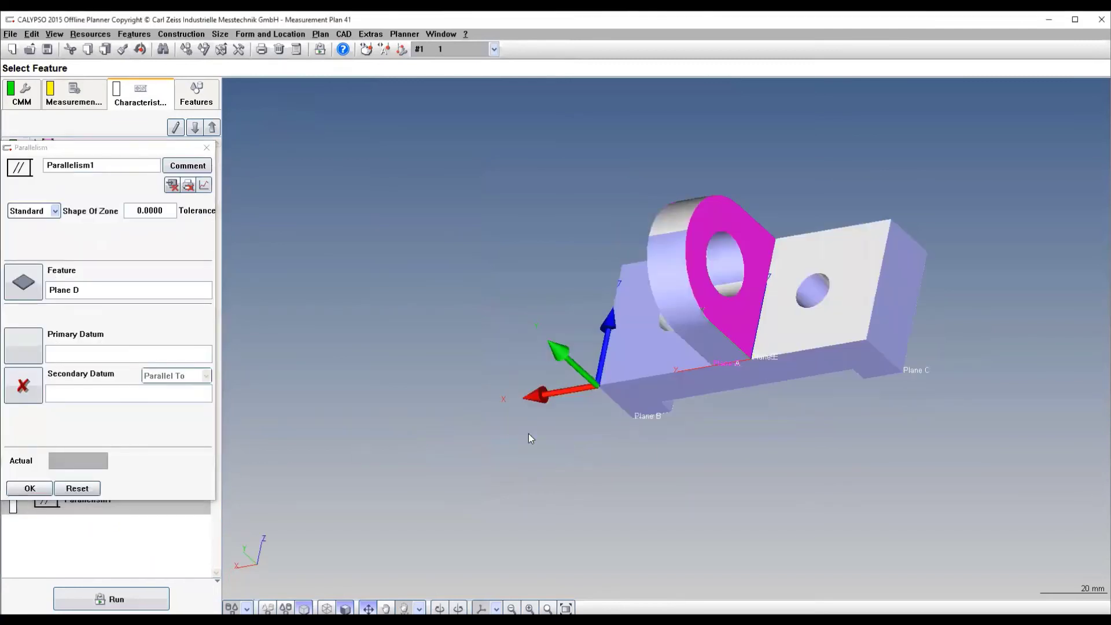
Assign Plane E as the primary datum of the parallelism characteristic and accept the definition.
left_click(20, 348)
left_click(35, 348)
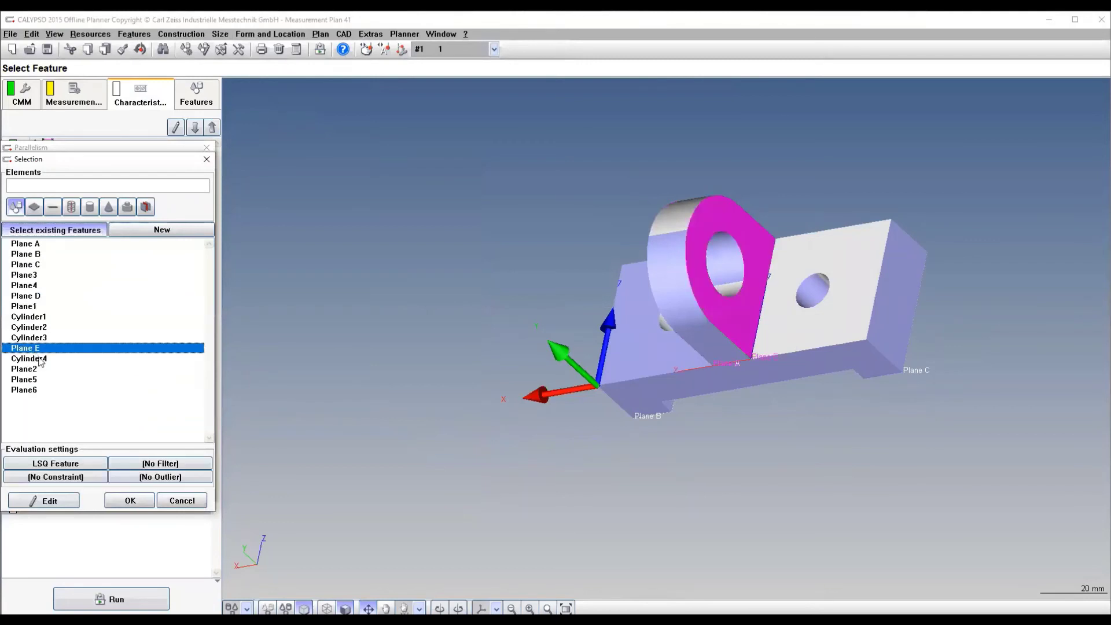
left_click(125, 500)
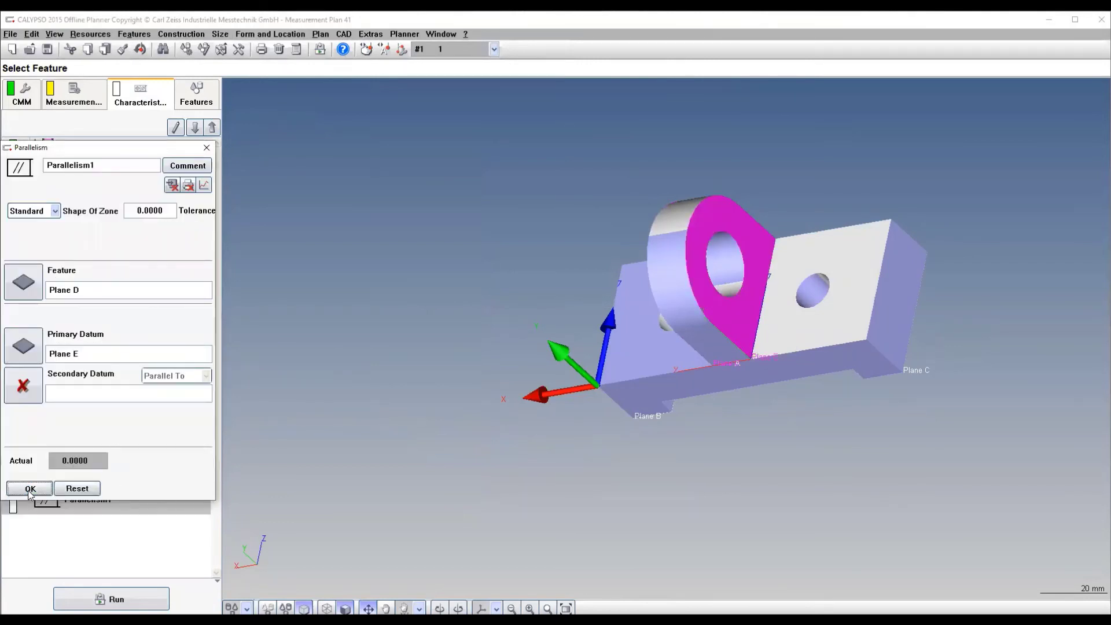
left_click(30, 489)
left_click(148, 531)
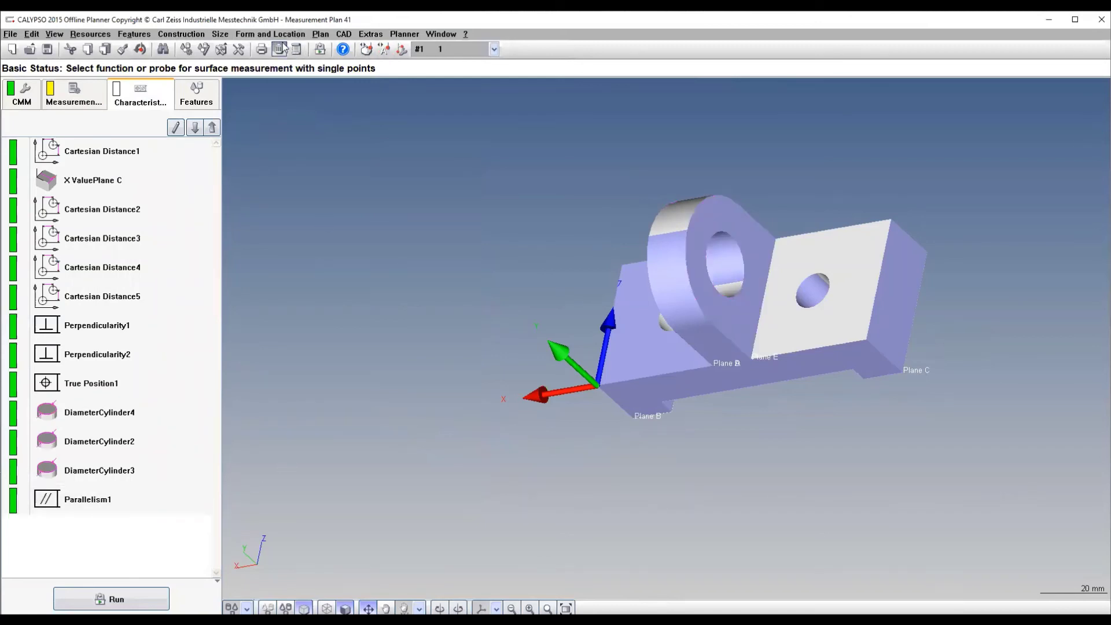
Add a roundness characteristic for Cylinder1, keeping the minimum feature evaluation.
left_click(270, 34)
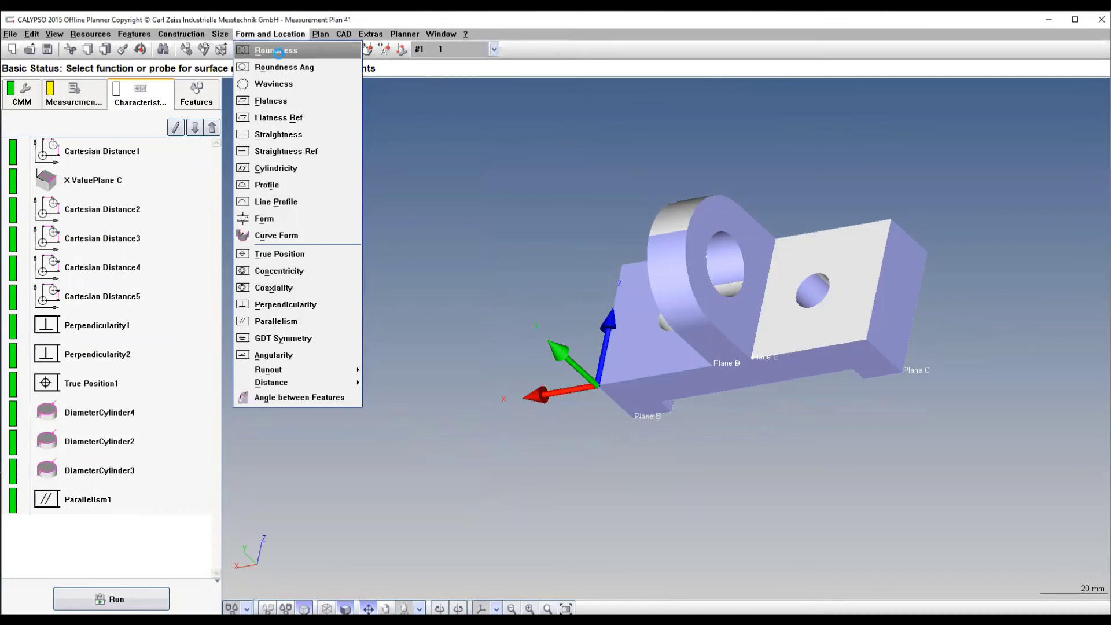
left_click(276, 51)
double_click(121, 529)
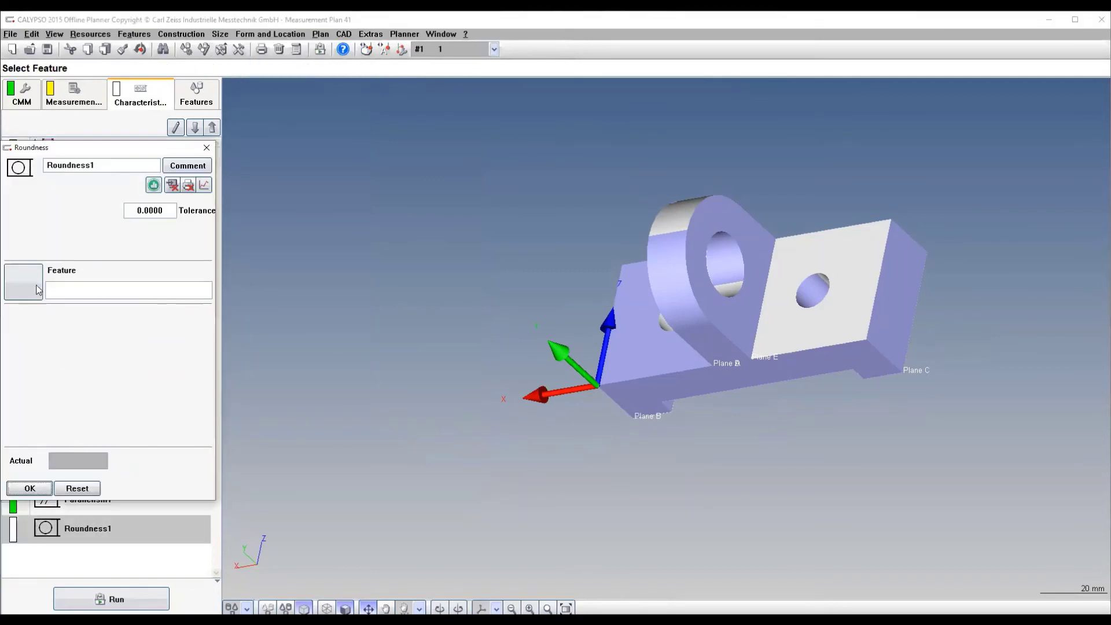
left_click(29, 280)
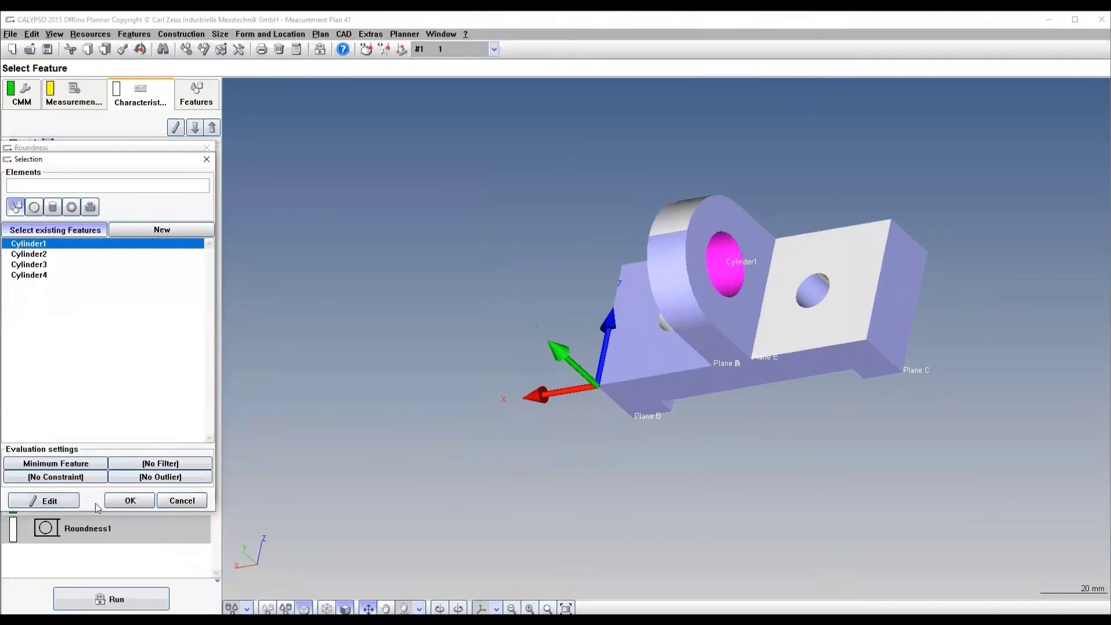
left_click(124, 500)
left_click(31, 487)
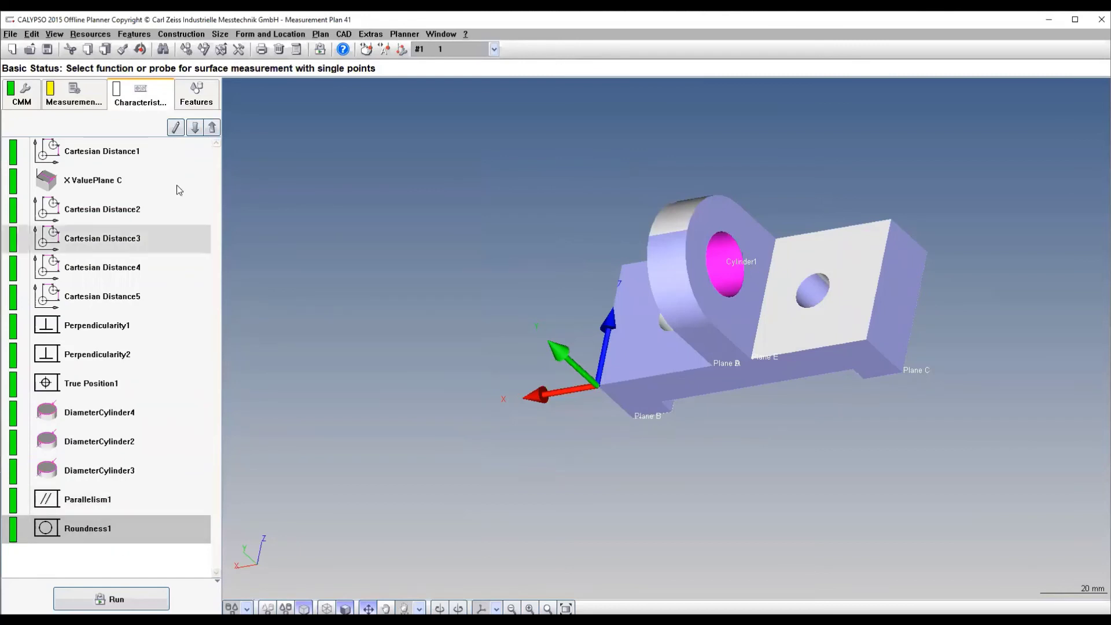
Add a flatness characteristic for Plane A, keeping the minimum feature evaluation, and accept the definition.
left_click(262, 35)
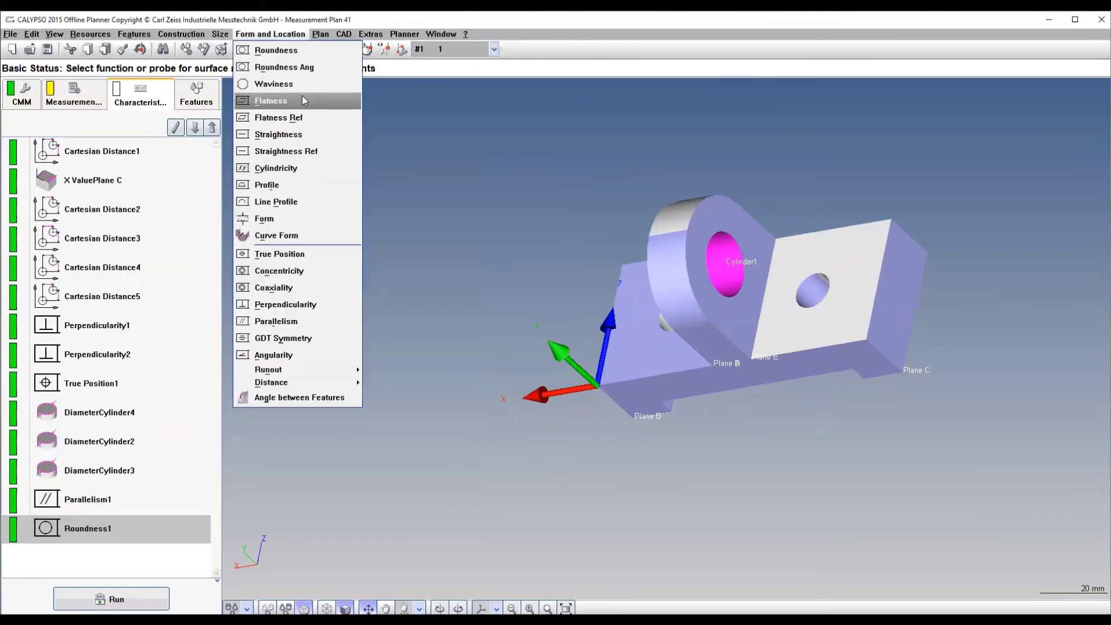
left_click(302, 100)
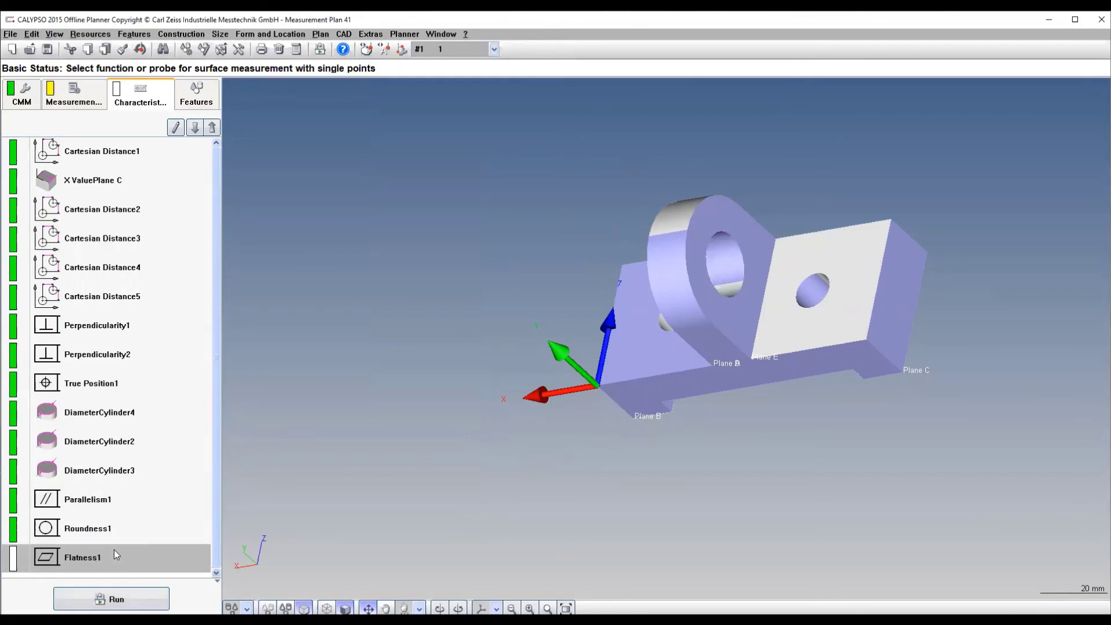
left_click(26, 281)
left_click(23, 244)
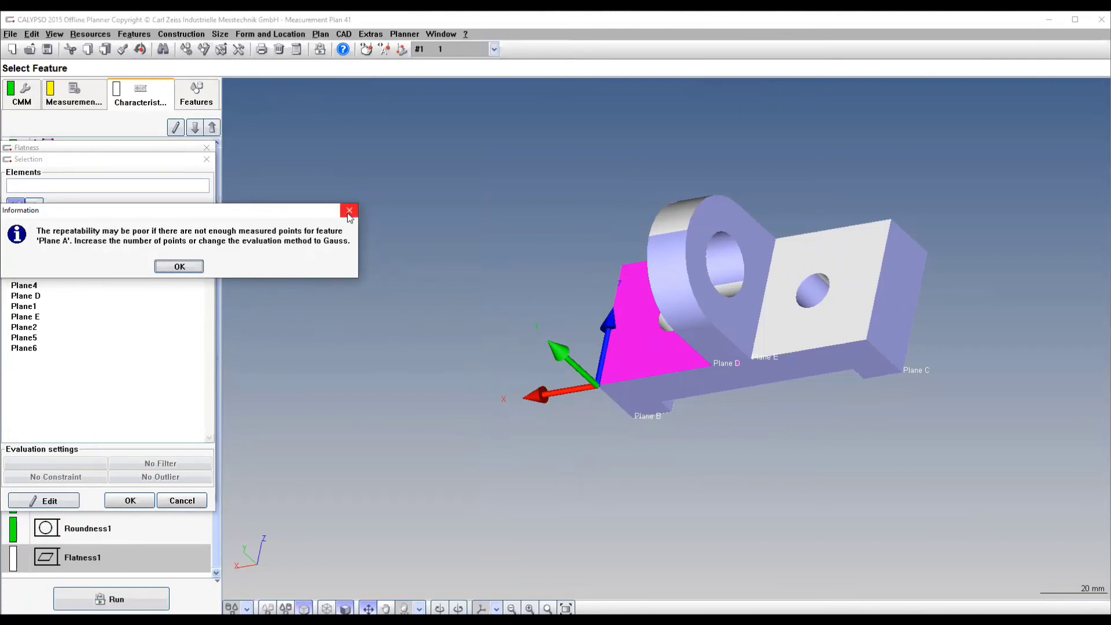
left_click(180, 267)
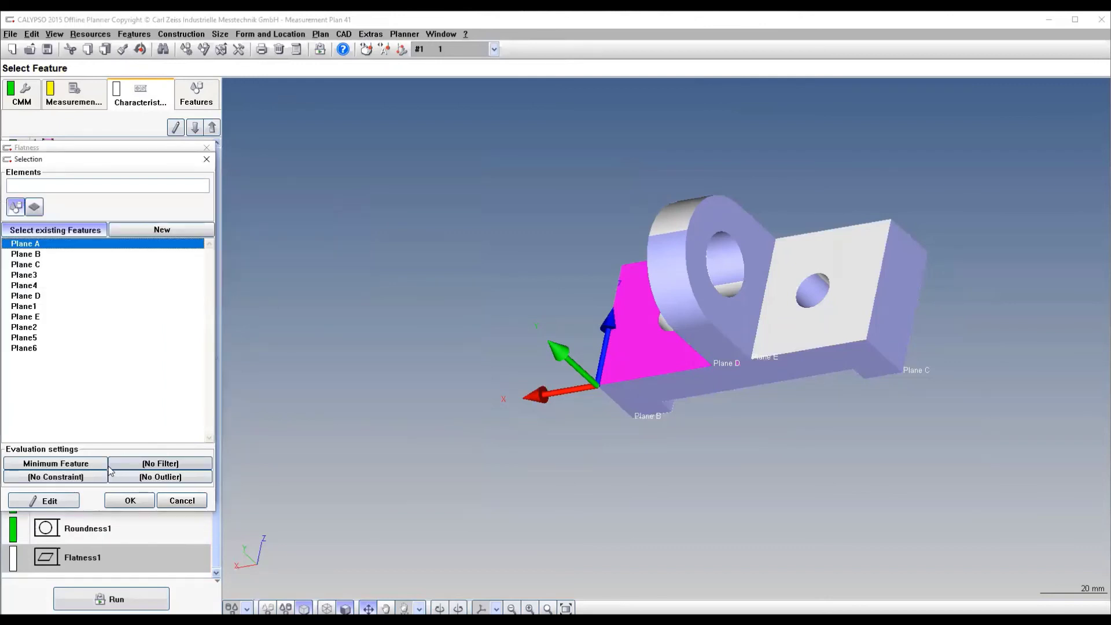
left_click(124, 501)
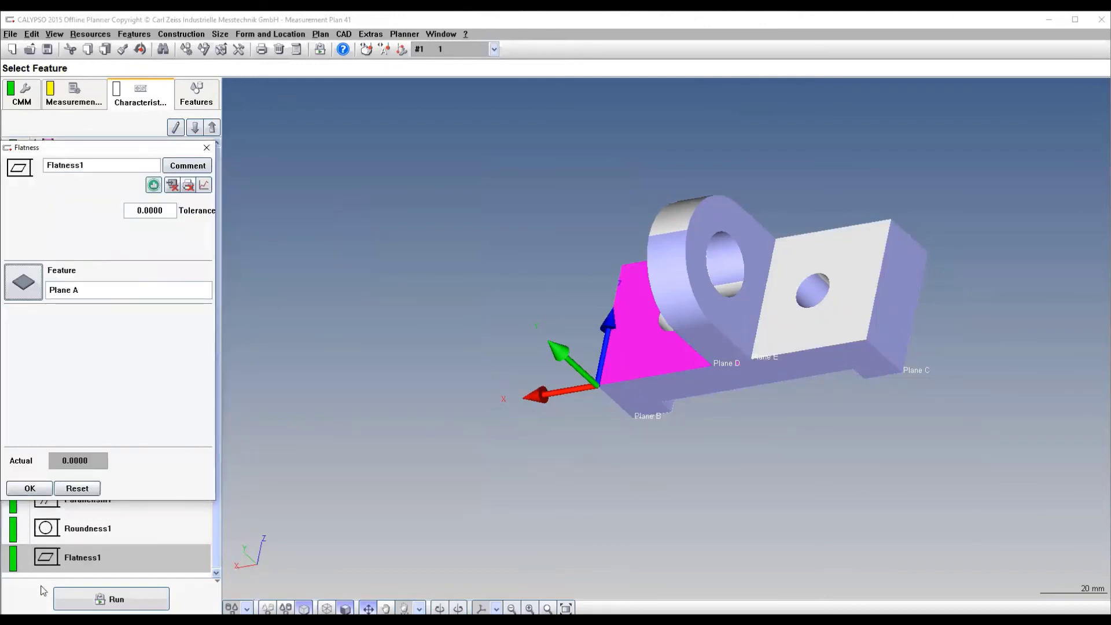
left_click(30, 489)
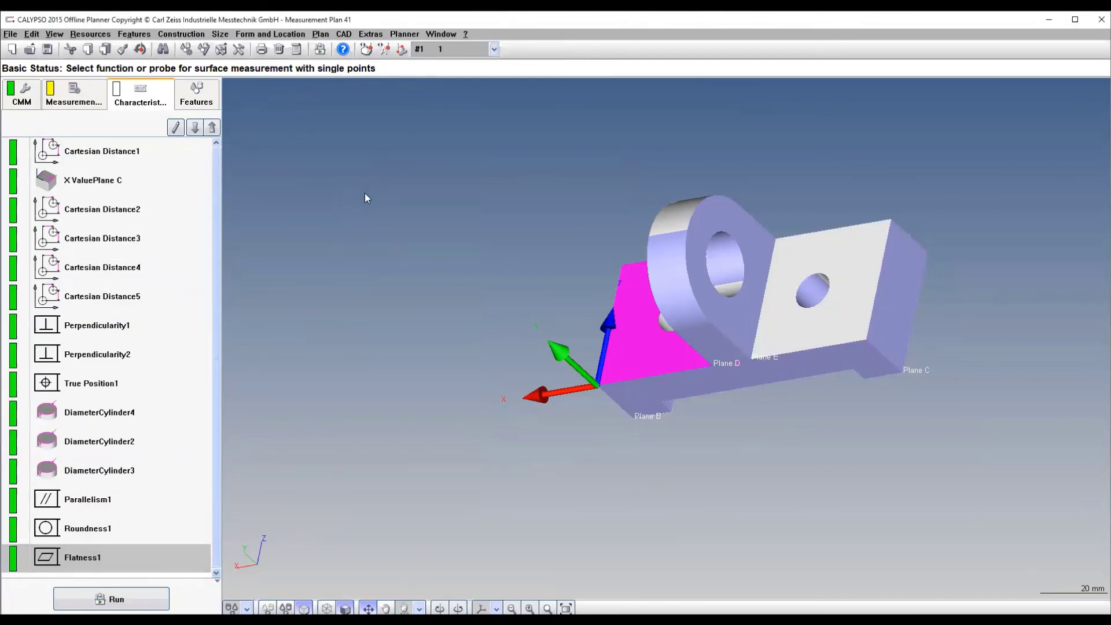
Add a cylindricity characteristic for Cylinder2, keeping the minimum feature evaluation, and accept the definition.
left_click(291, 35)
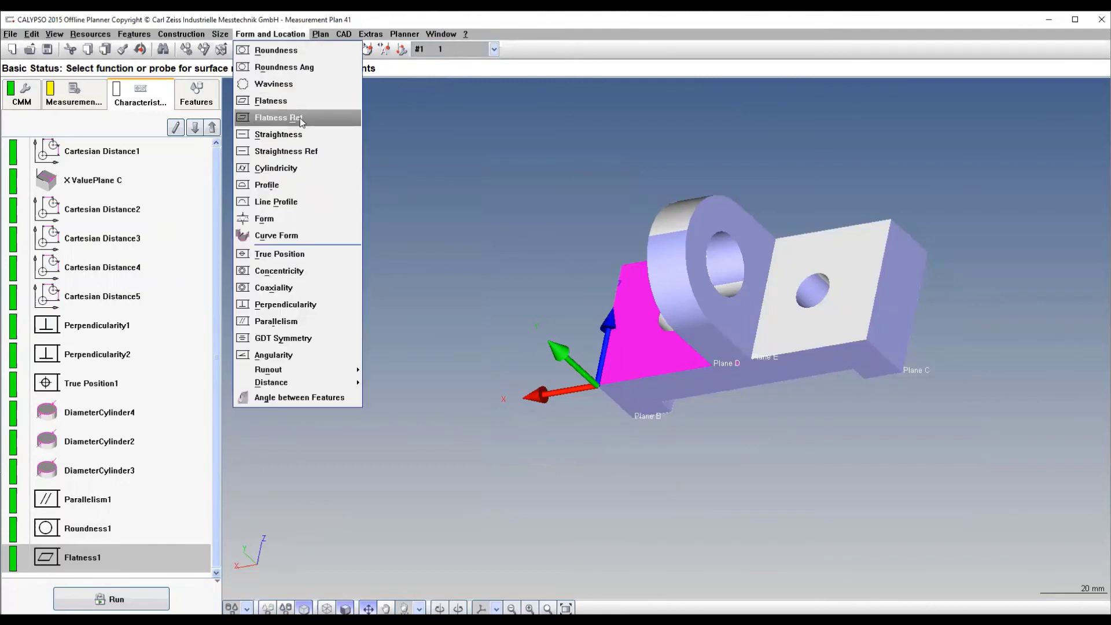
left_click(302, 168)
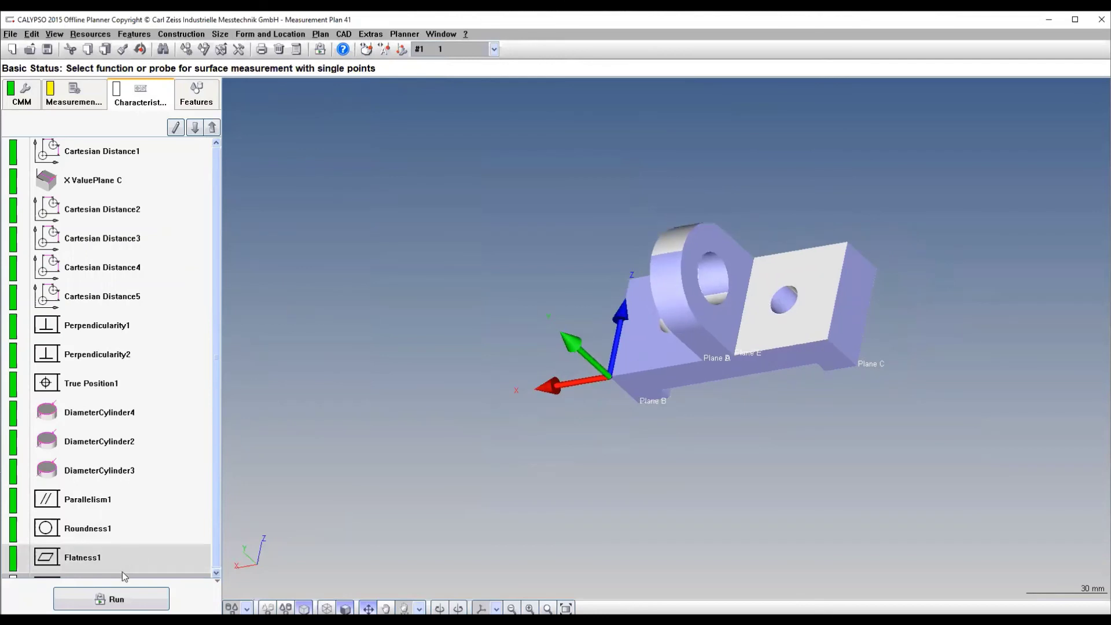
left_click_drag(214, 521, 217, 547)
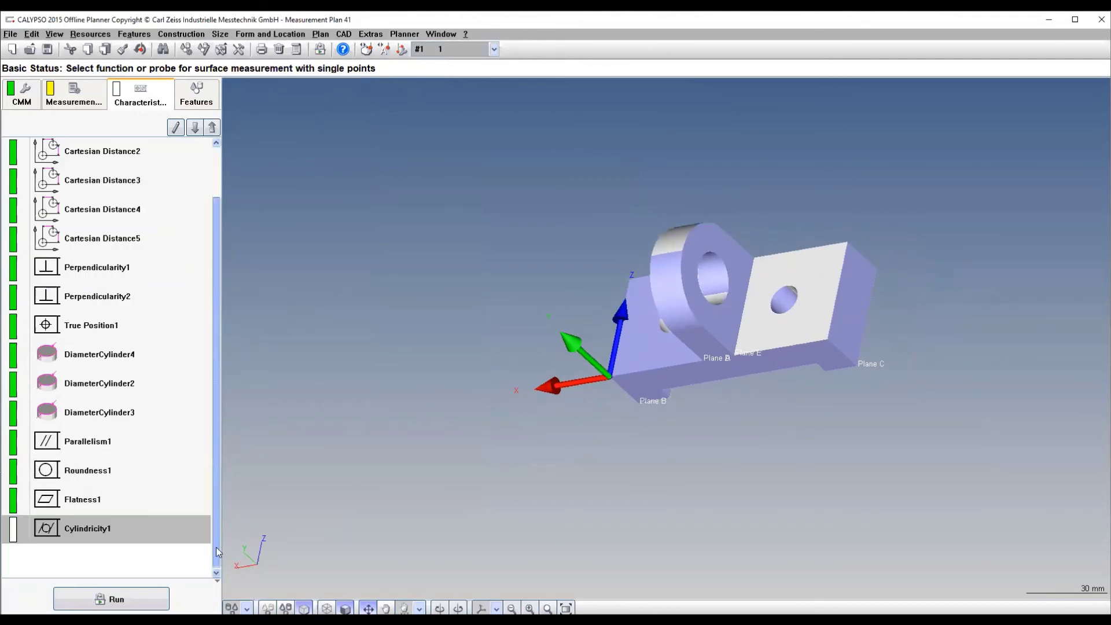
double_click(149, 527)
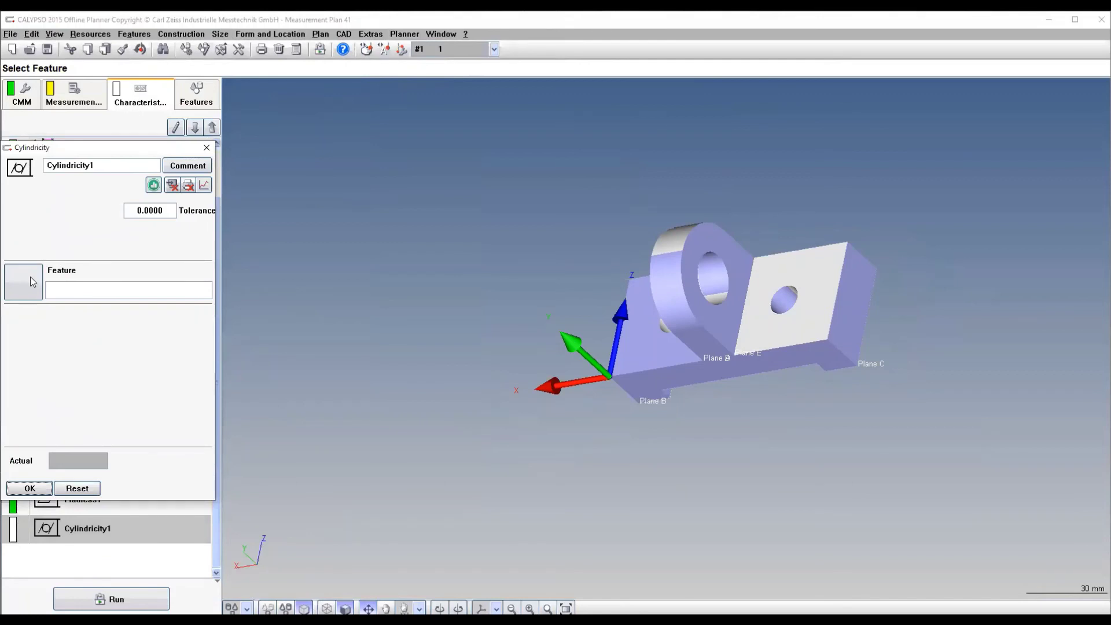
left_click(32, 282)
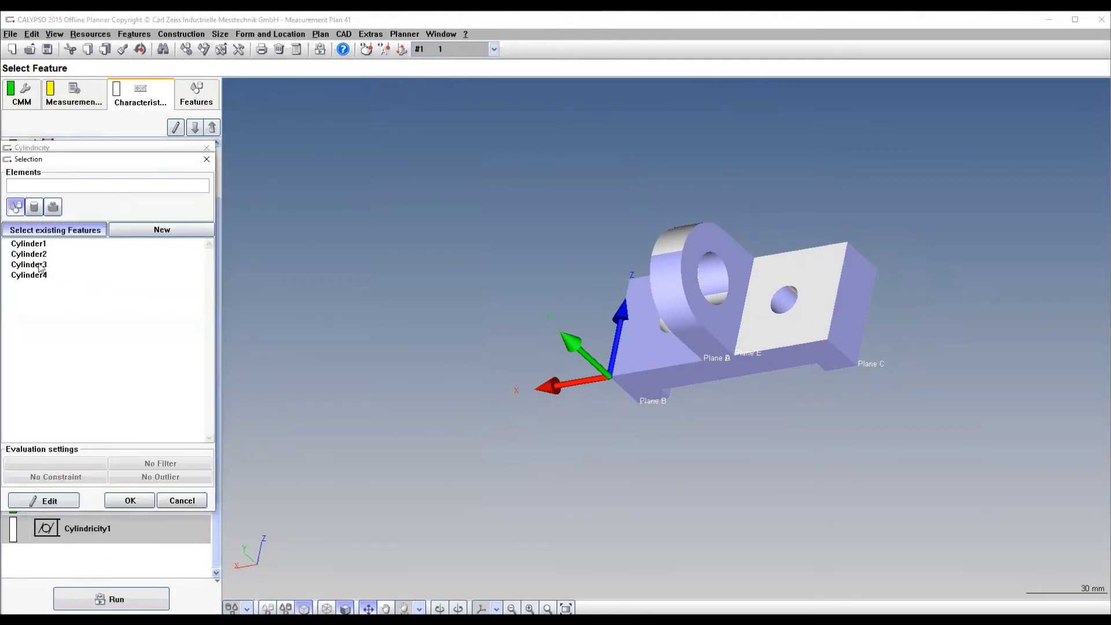
left_click(42, 255)
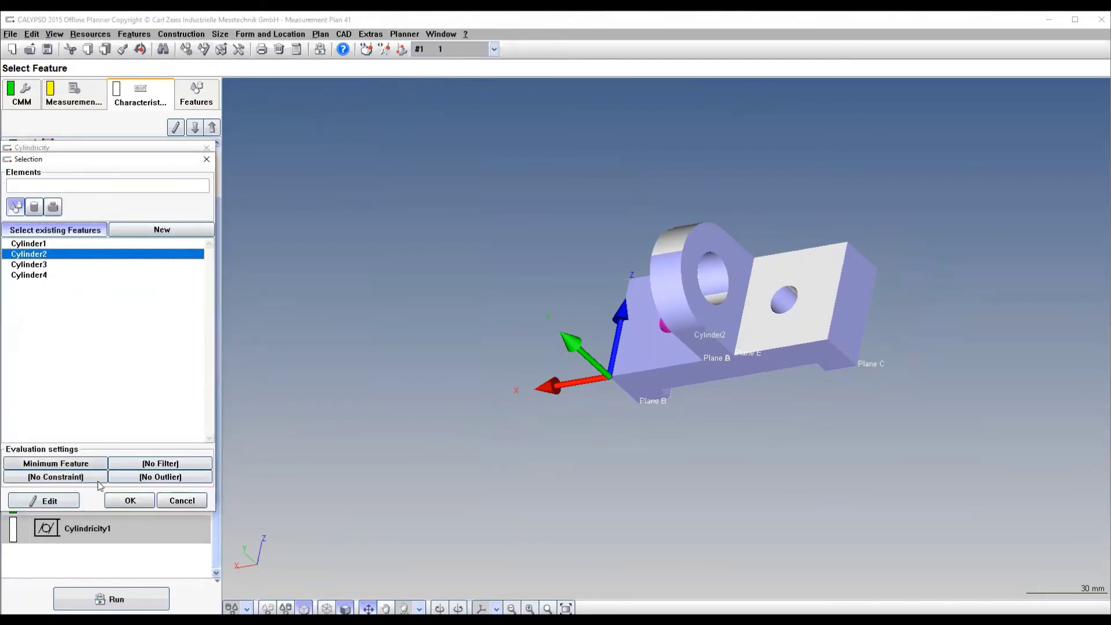
left_click(116, 503)
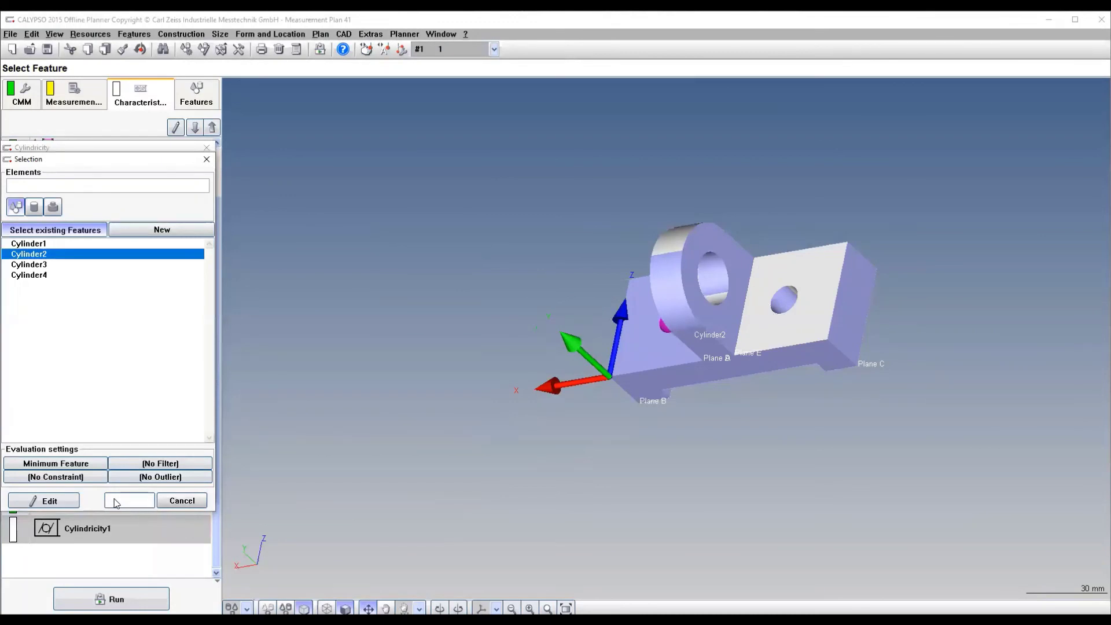
left_click(27, 489)
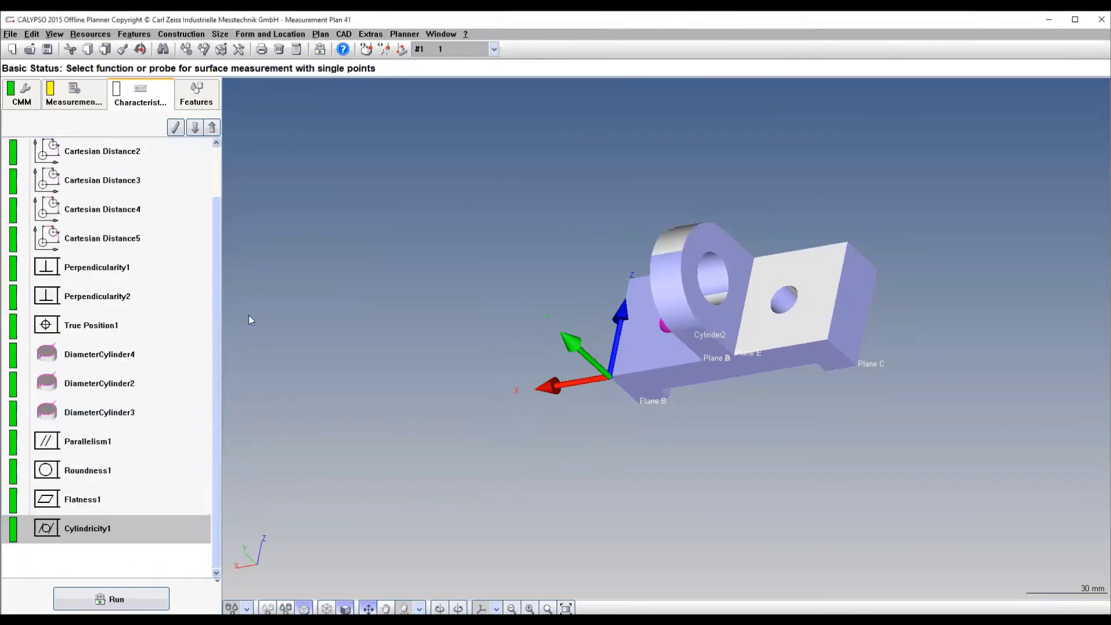
left_click(283, 34)
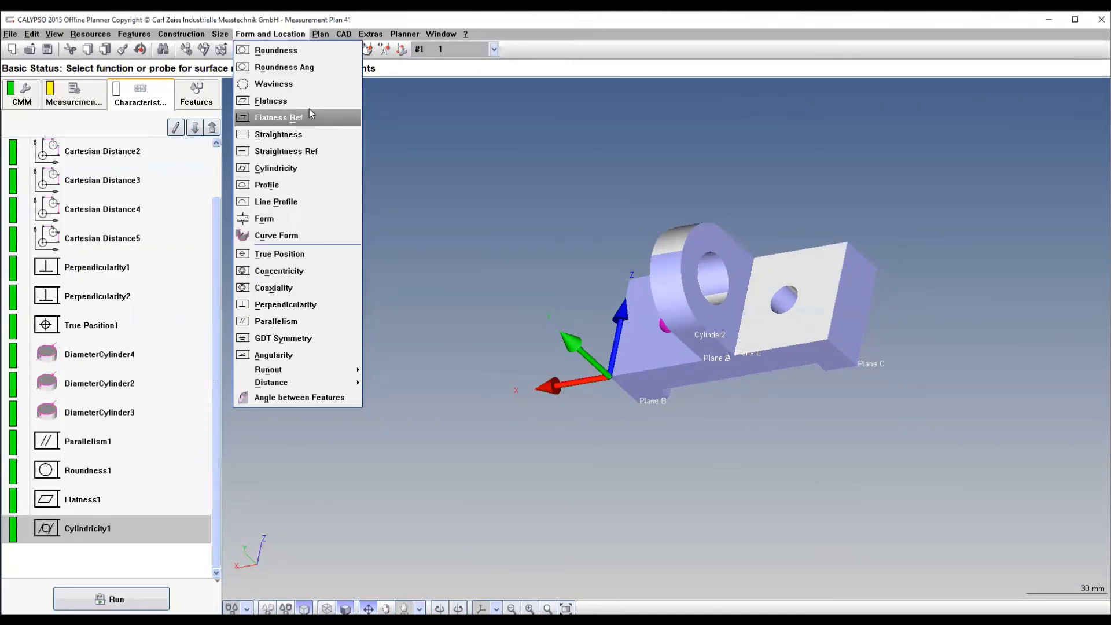
left_click(432, 190)
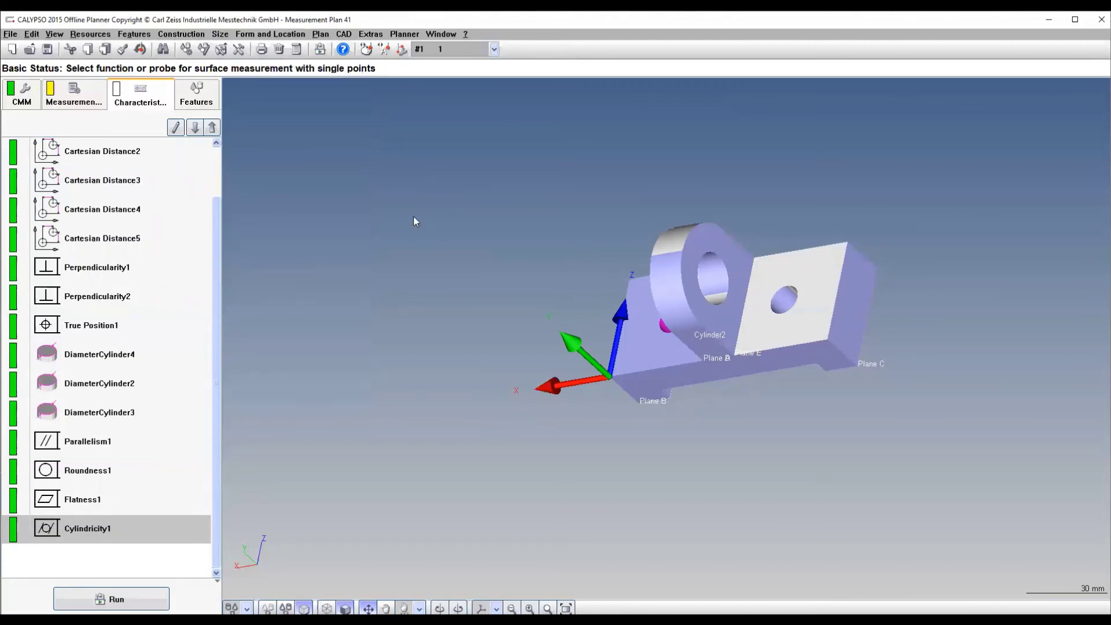
Run the measurement plan for all characteristics in the base alignment, keeping the default run settings, and review both pages of the custom printout.
left_click(191, 101)
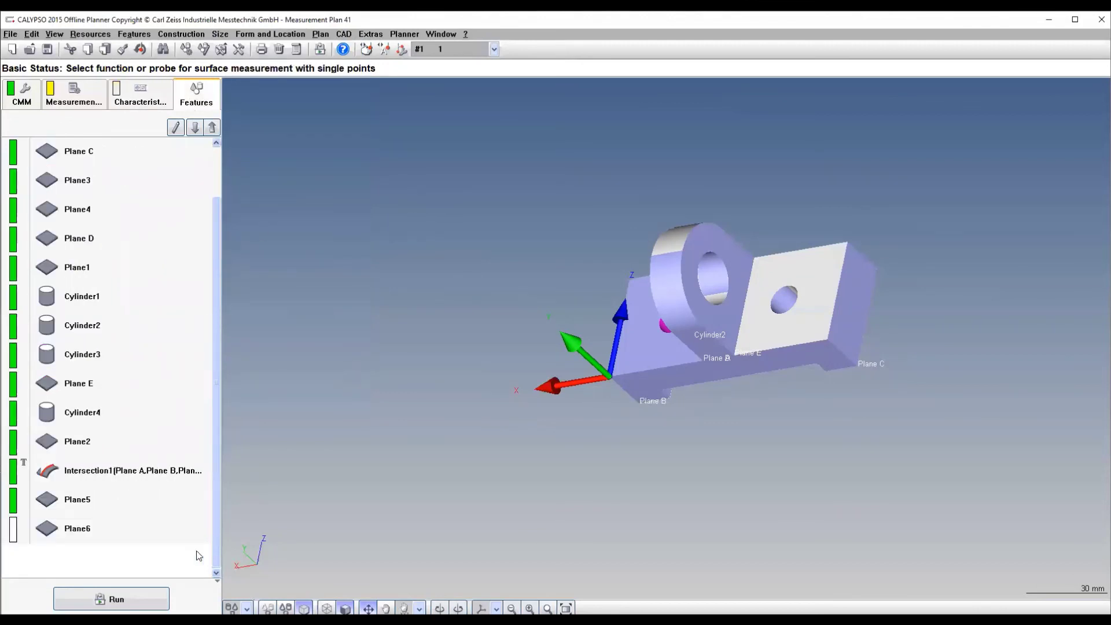
left_click(157, 599)
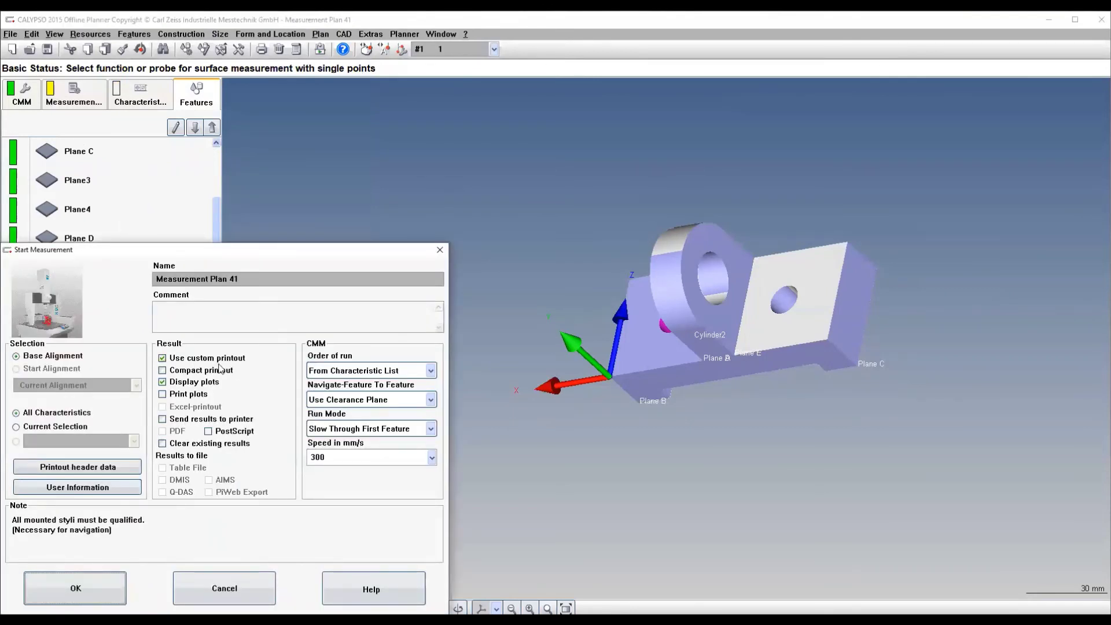
left_click(102, 590)
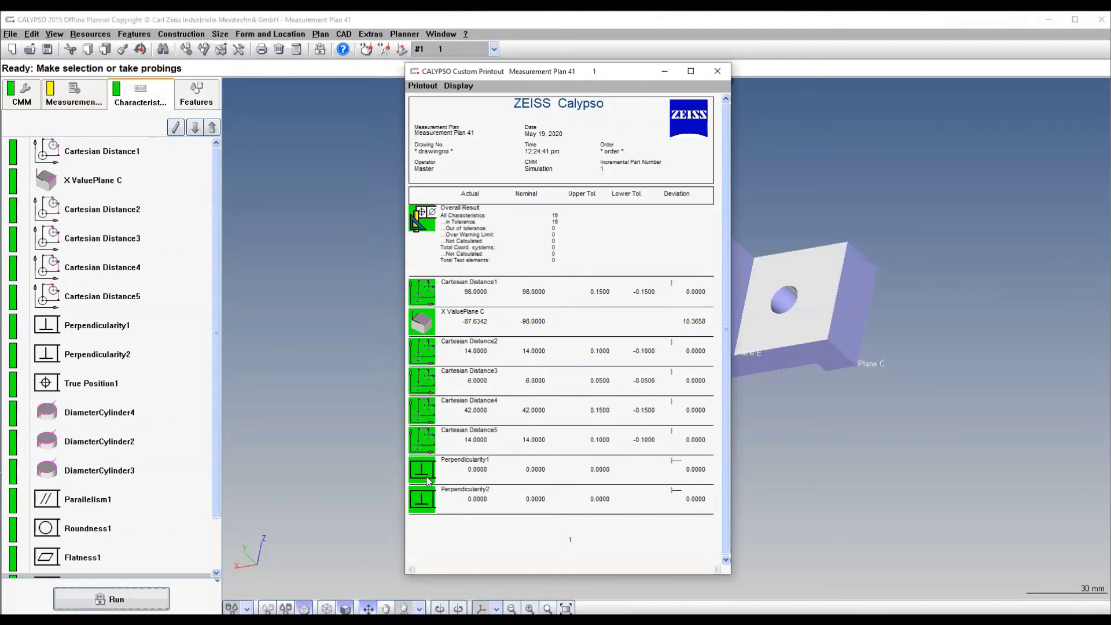
scroll(428, 481, "down", 1)
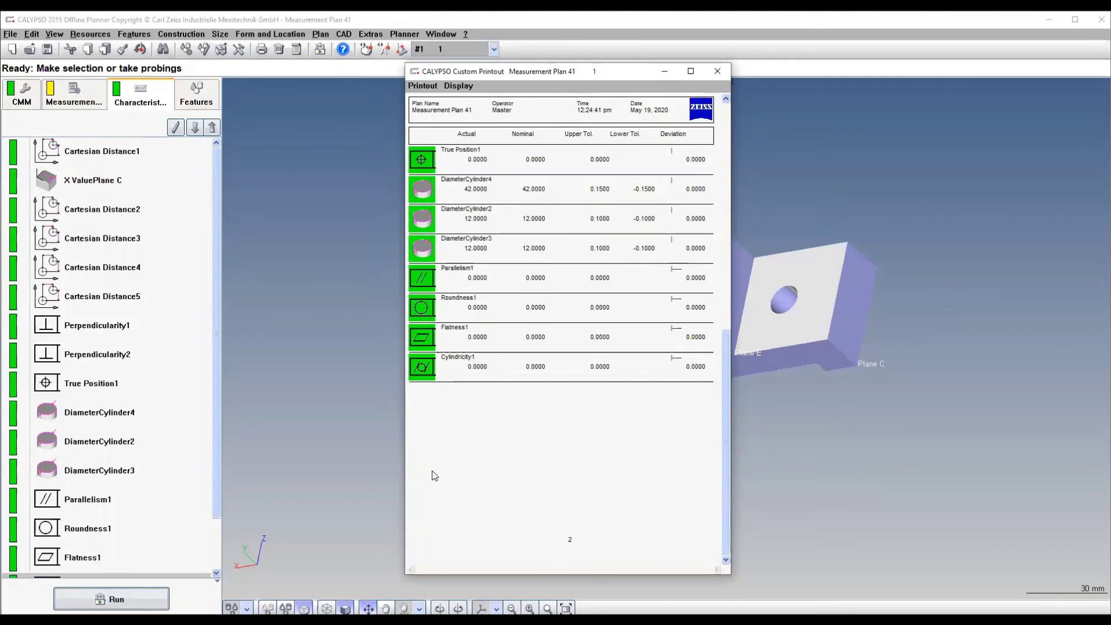
scroll(434, 476, "up", 10)
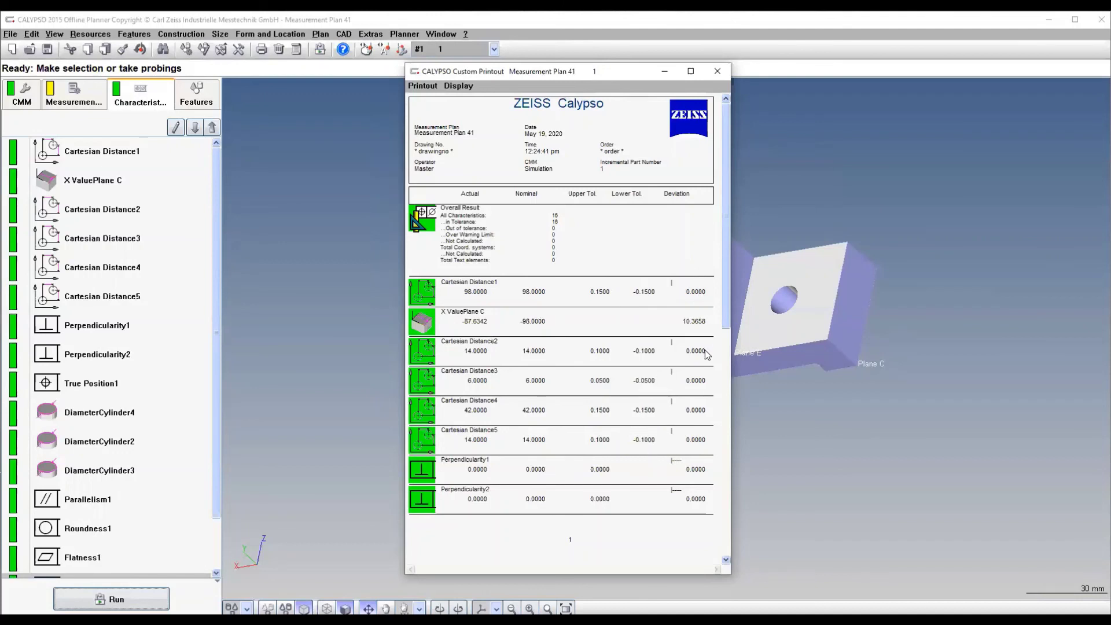
scroll(700, 415, "down", 3)
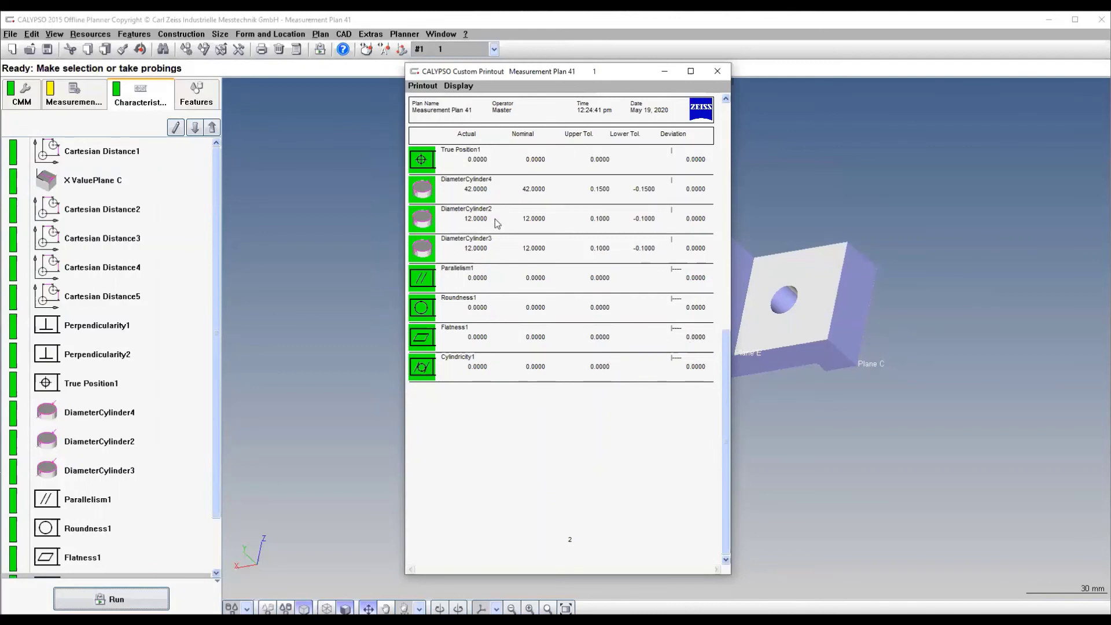
scroll(554, 288, "up", 3)
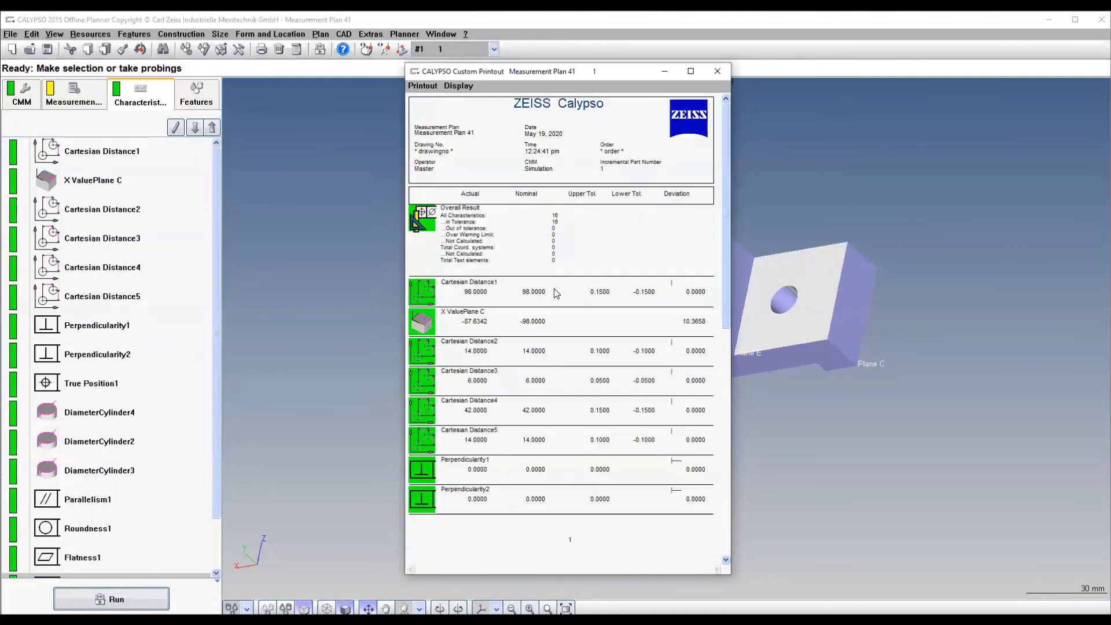